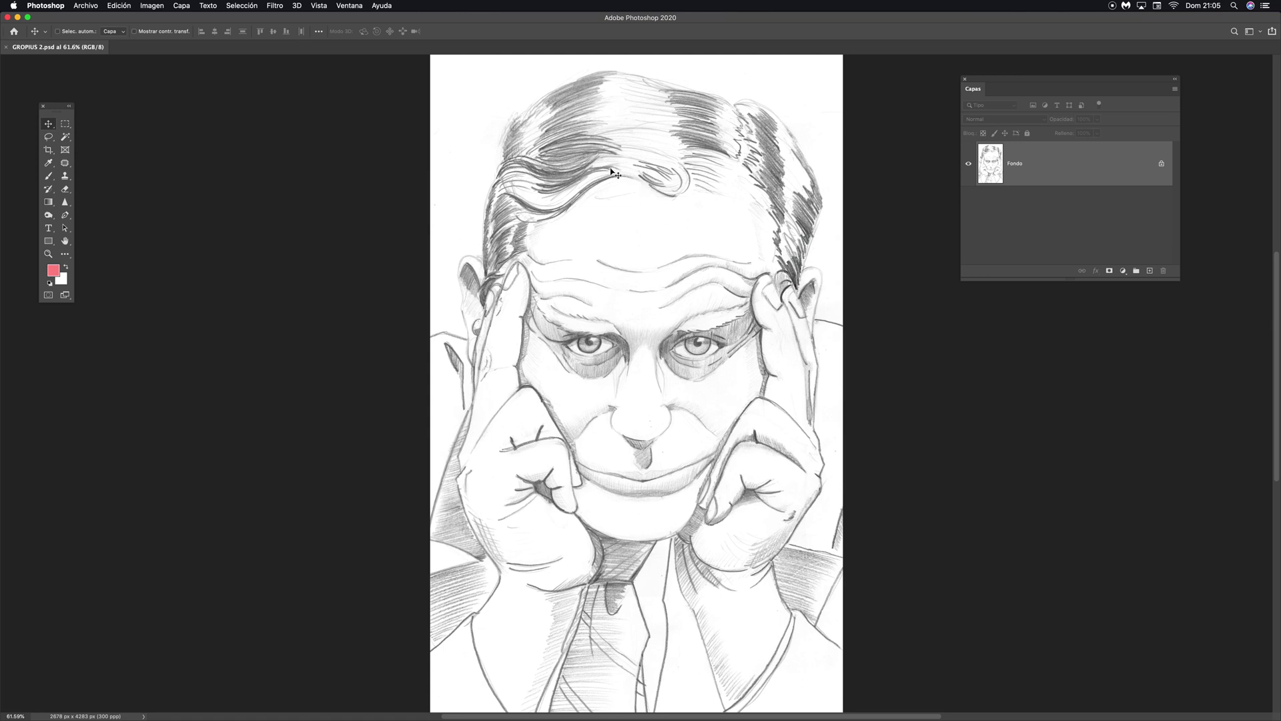
# Step: Check the drawing's pixel dimensions and resolution in Image Size without changing them
pyautogui.click(151, 6)
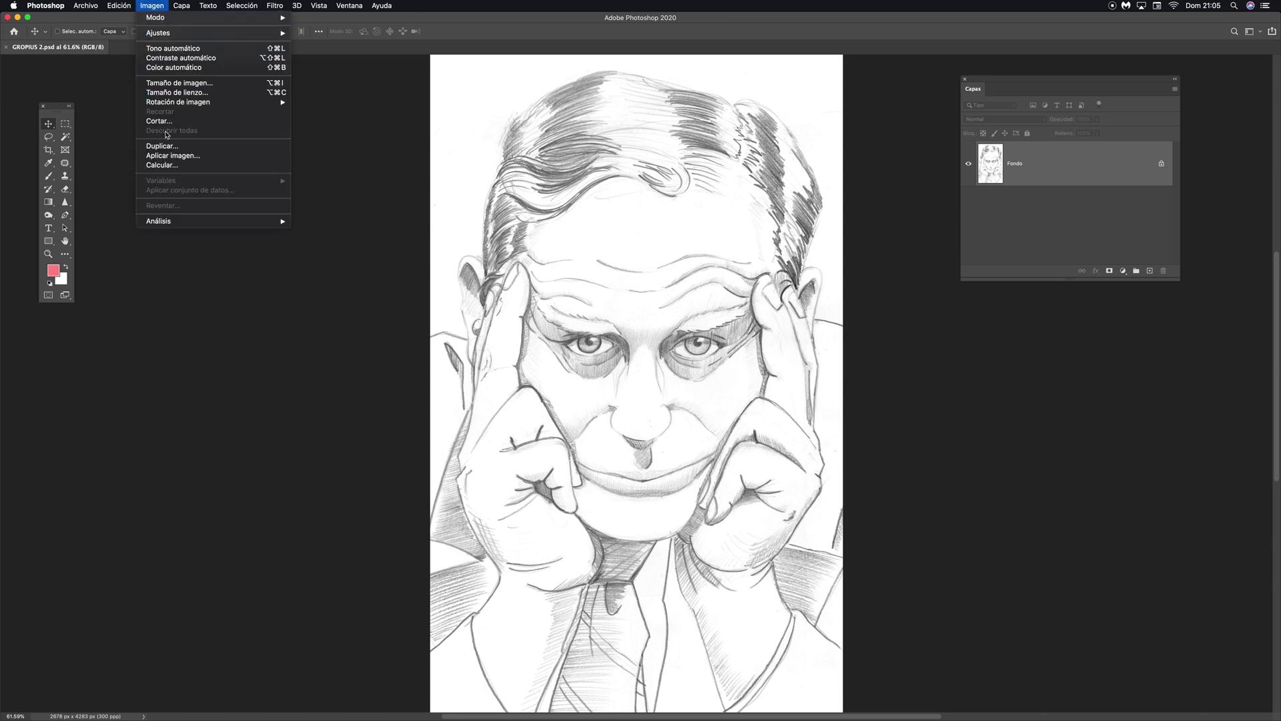
pyautogui.click(192, 83)
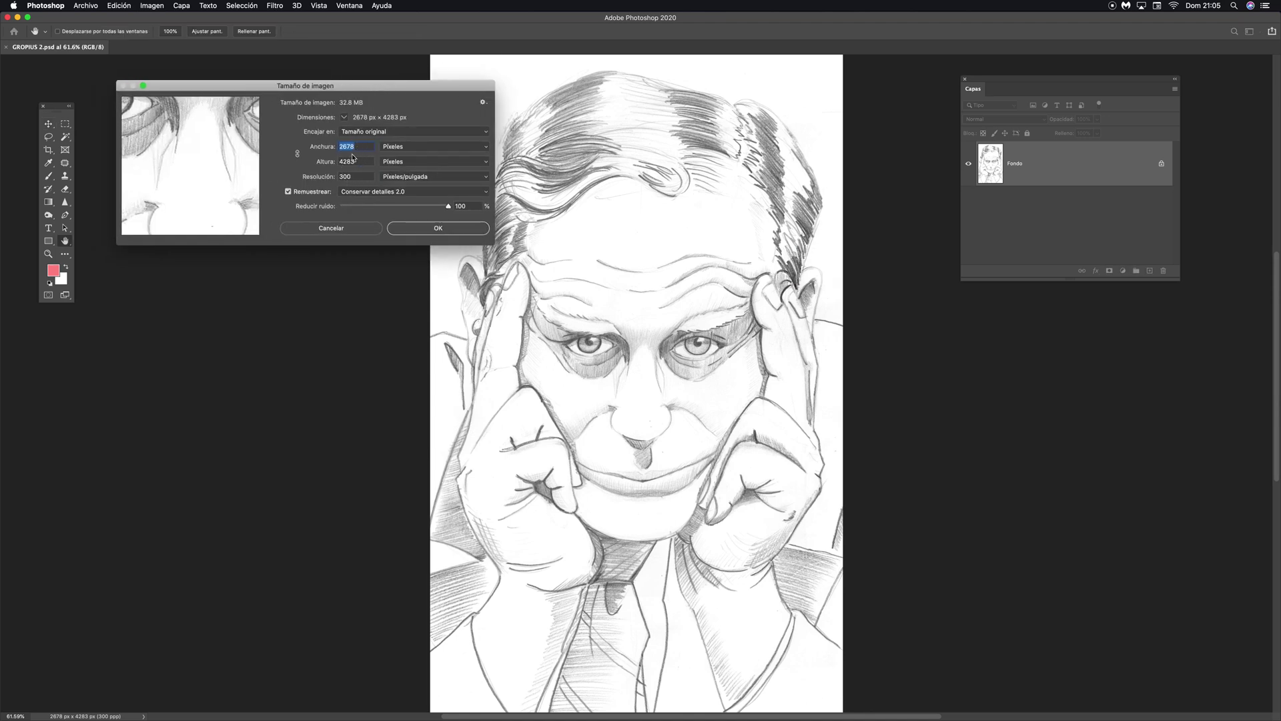
pyautogui.press('Tab')
pyautogui.press('Tab')
pyautogui.moveTo(361, 87); pyautogui.dragTo(383, 100)
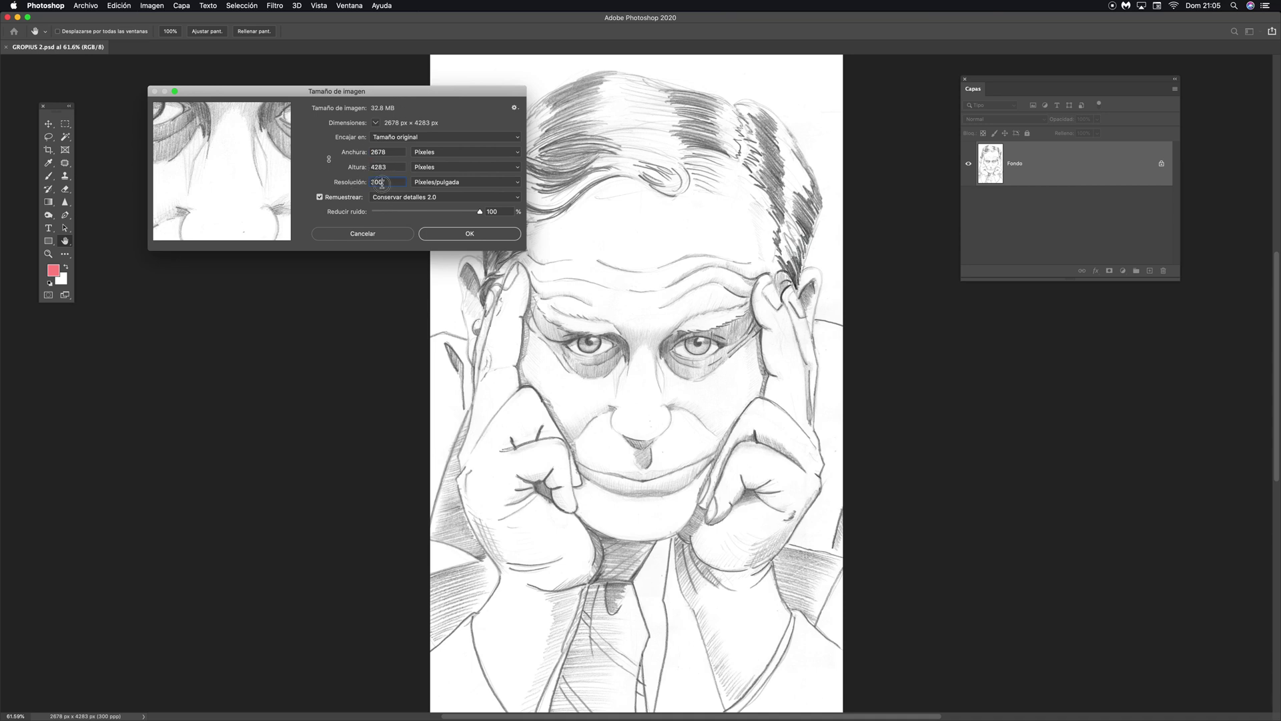
pyautogui.doubleClick(378, 181)
pyautogui.moveTo(381, 93); pyautogui.dragTo(394, 111)
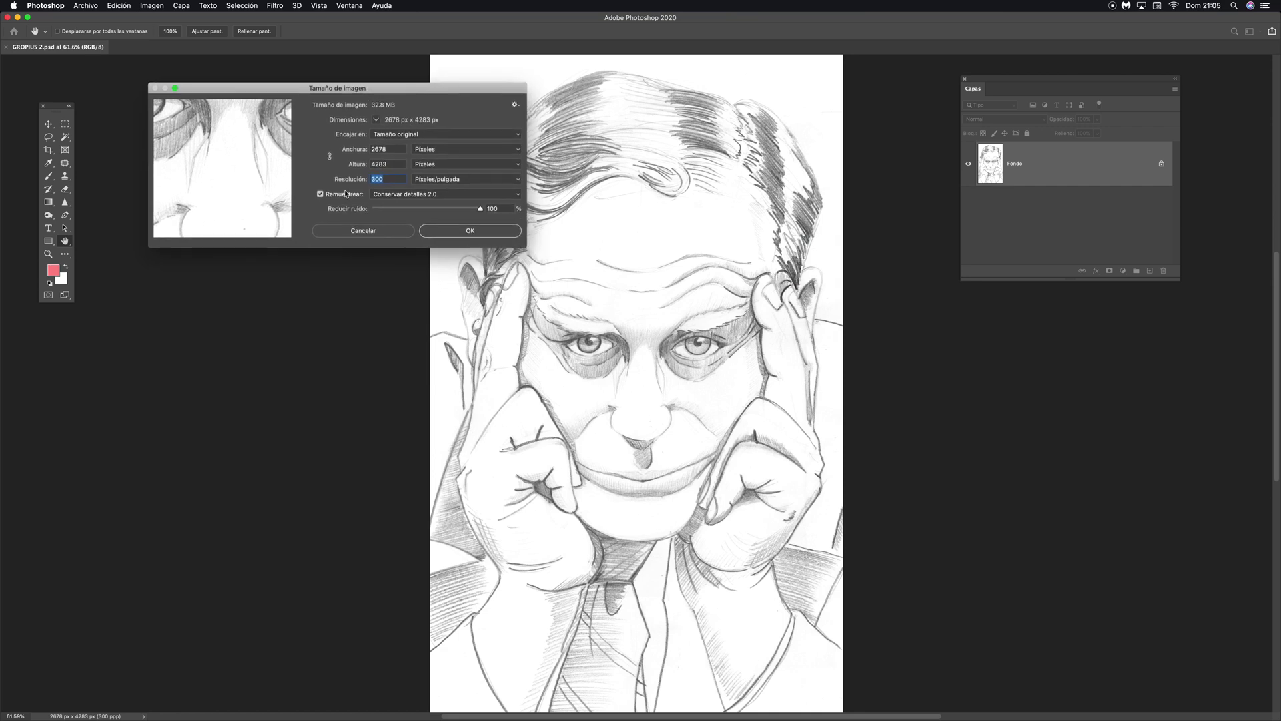
pyautogui.click(366, 233)
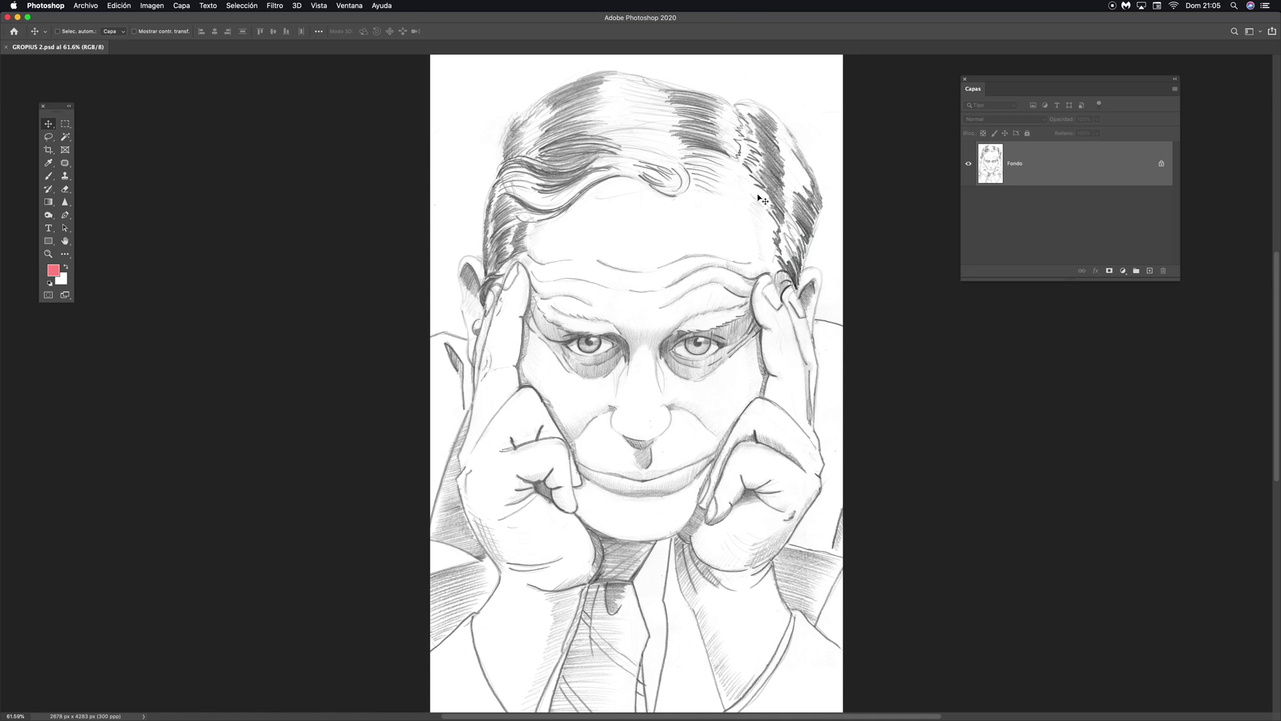
# Step: Inspect the pencil strokes and paper background around the ear and fingertips beside the right-hand eye at close range
pyautogui.press('z')
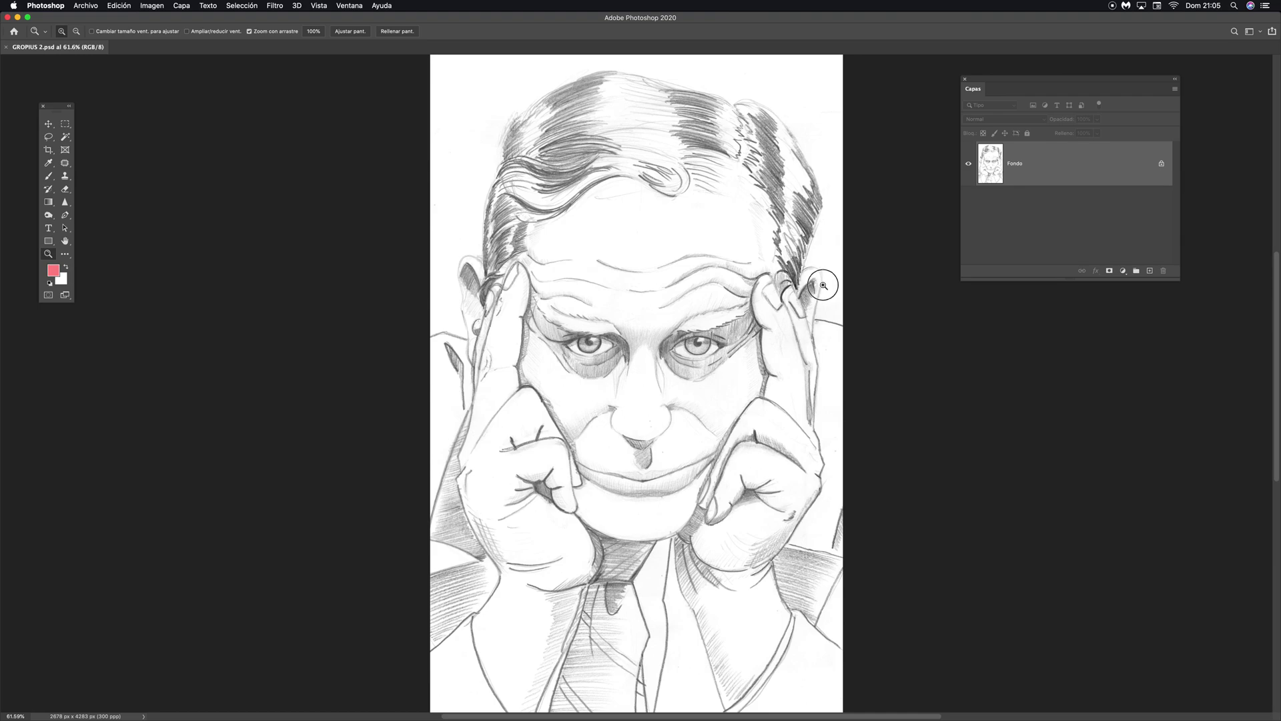
pyautogui.moveTo(825, 287); pyautogui.dragTo(846, 254)
pyautogui.moveTo(752, 292); pyautogui.dragTo(809, 246)
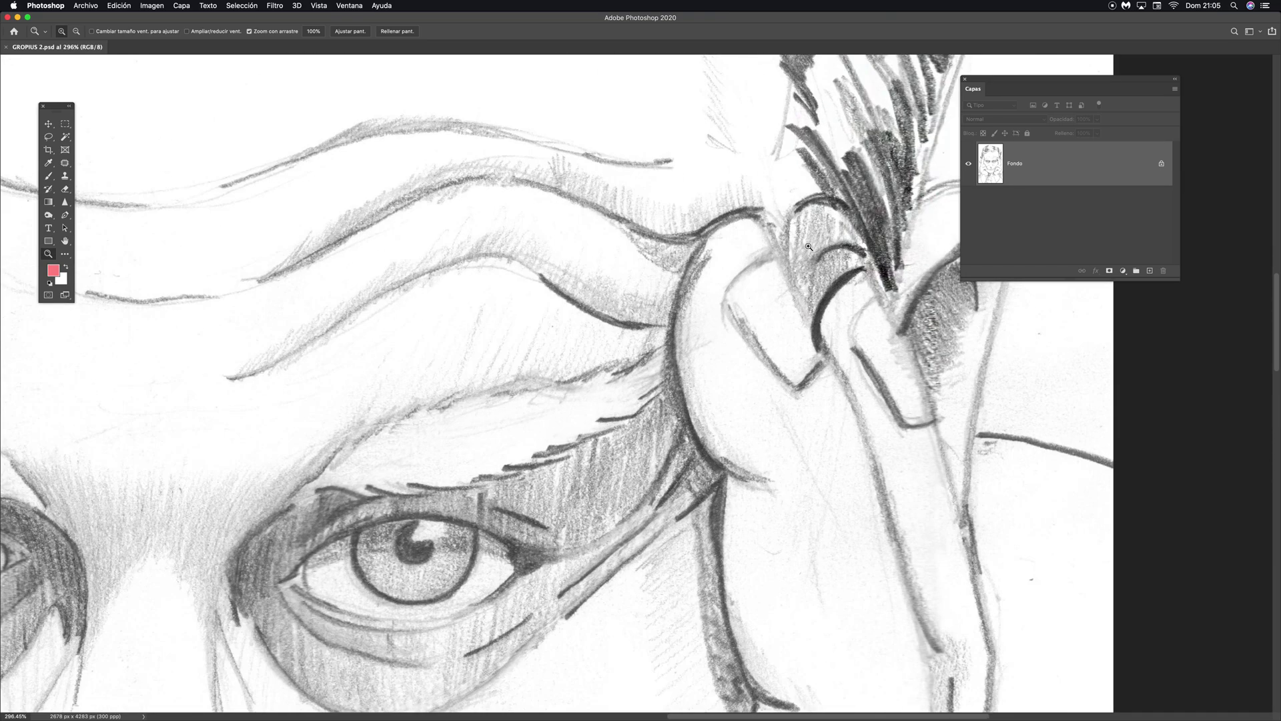
pyautogui.press('space')
pyautogui.moveTo(809, 398); pyautogui.dragTo(523, 568)
pyautogui.moveTo(689, 565); pyautogui.dragTo(655, 598)
pyautogui.moveTo(677, 452)
pyautogui.mouseDown()
pyautogui.moveTo(655, 592)
pyautogui.moveTo(595, 252)
pyautogui.mouseUp()
pyautogui.moveTo(682, 304); pyautogui.dragTo(692, 289)
pyautogui.press('v')
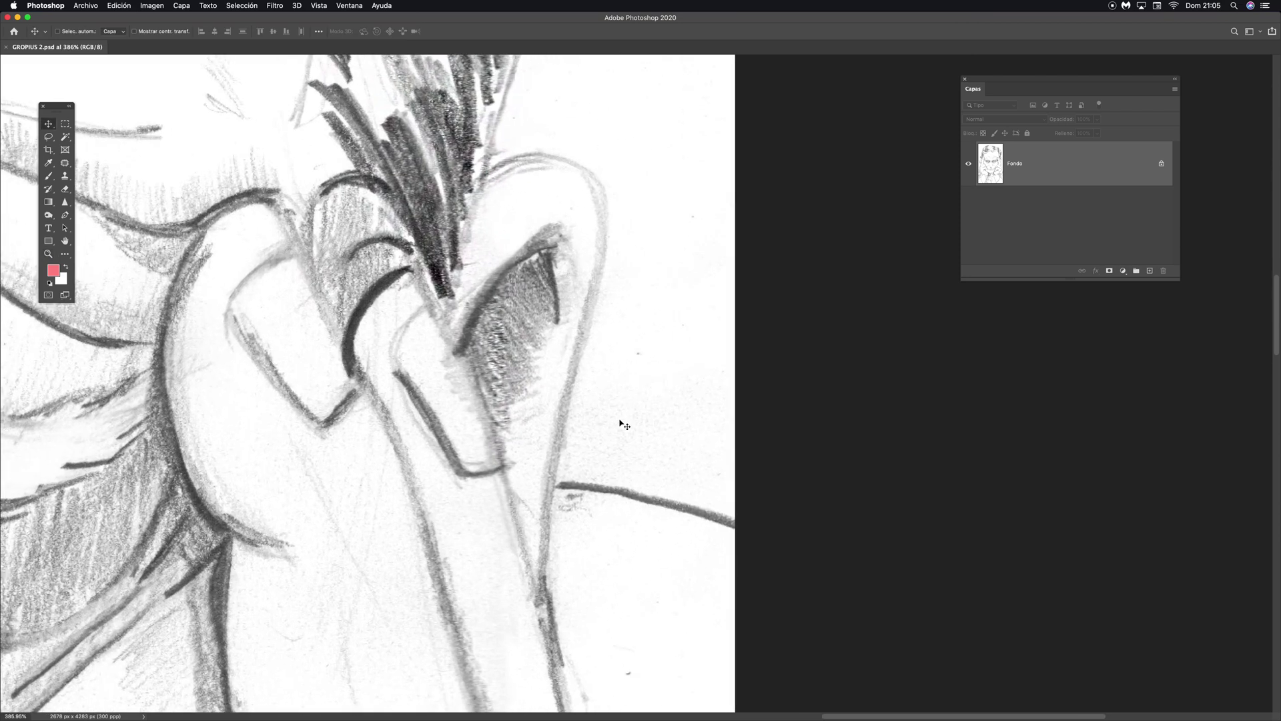
pyautogui.moveTo(679, 335); pyautogui.dragTo(717, 267)
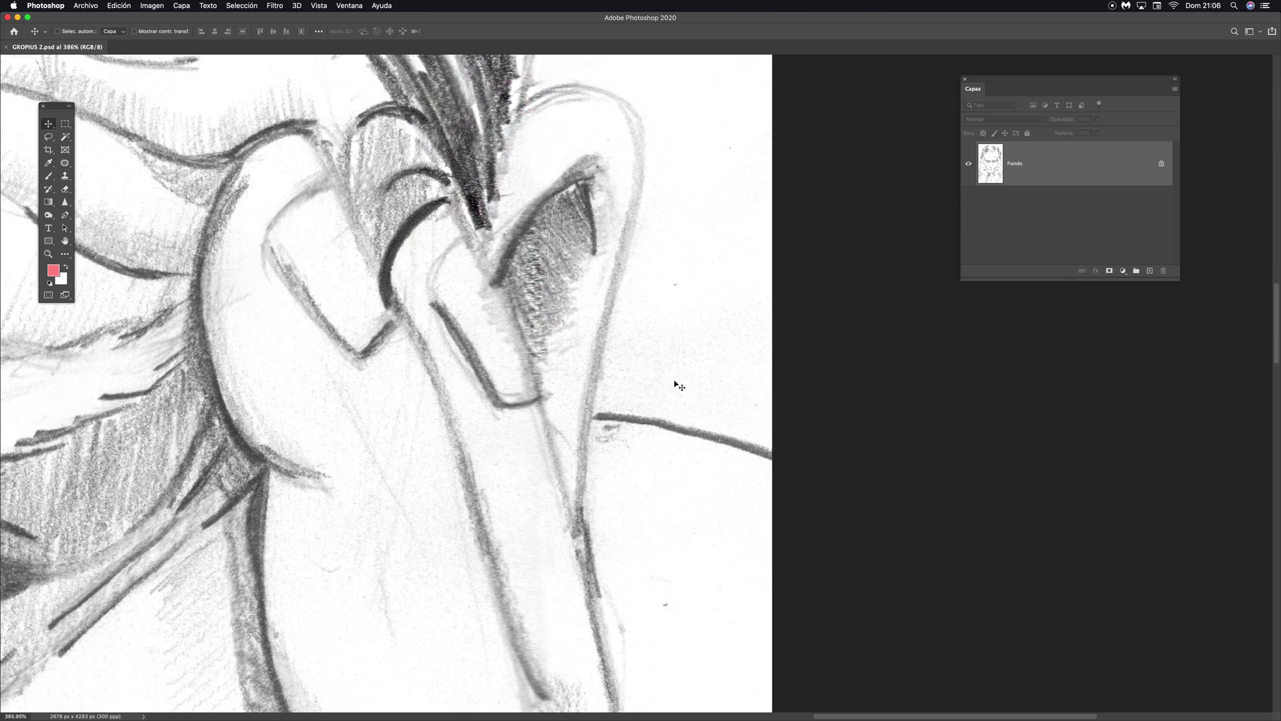
# Step: Examine the paper background along the whole hair outline for stray marks, finishing with the full drawing in view
pyautogui.moveTo(674, 147); pyautogui.dragTo(630, 497)
pyautogui.moveTo(638, 261); pyautogui.dragTo(606, 406)
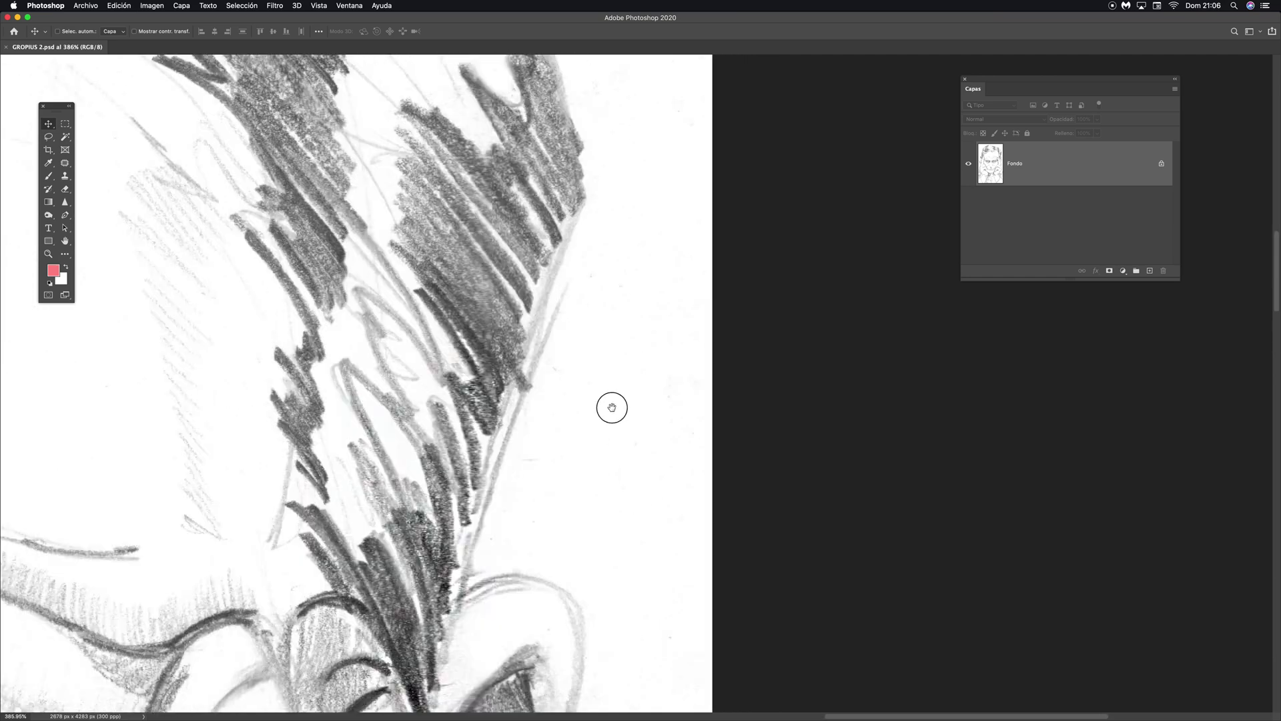
pyautogui.moveTo(607, 229)
pyautogui.mouseDown()
pyautogui.moveTo(643, 454)
pyautogui.moveTo(650, 352)
pyautogui.mouseUp()
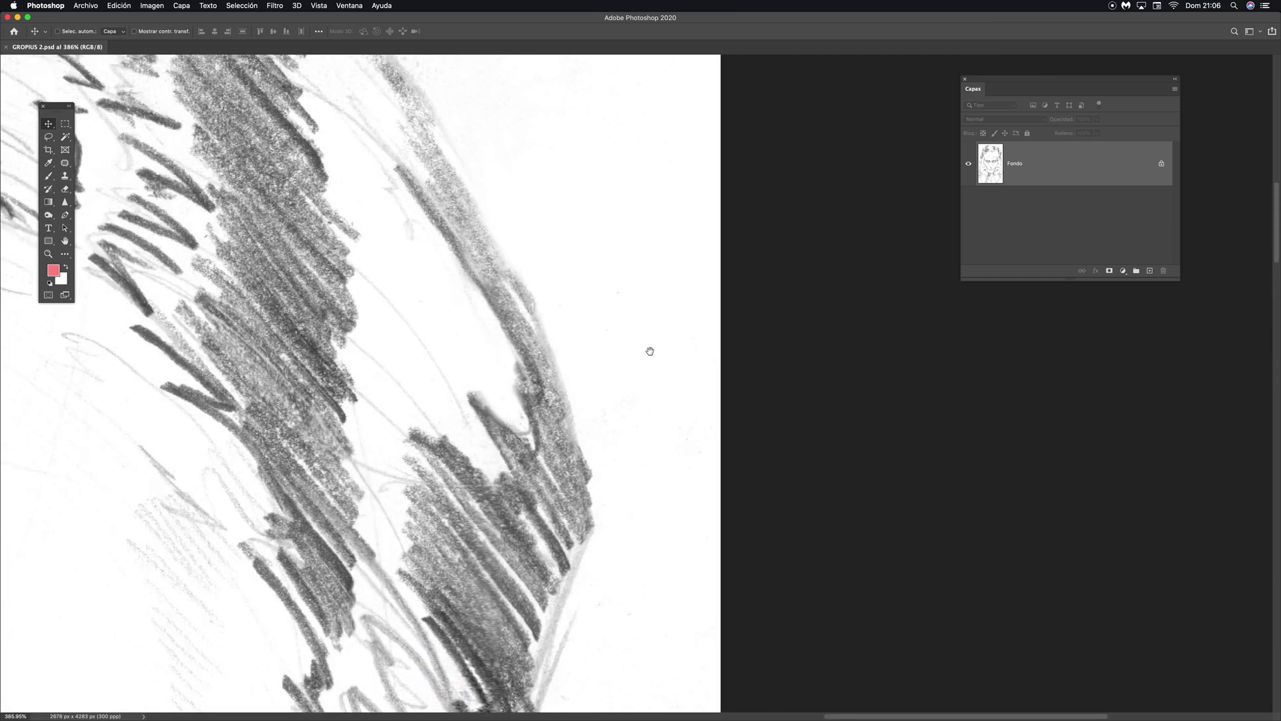
pyautogui.moveTo(574, 182); pyautogui.dragTo(646, 475)
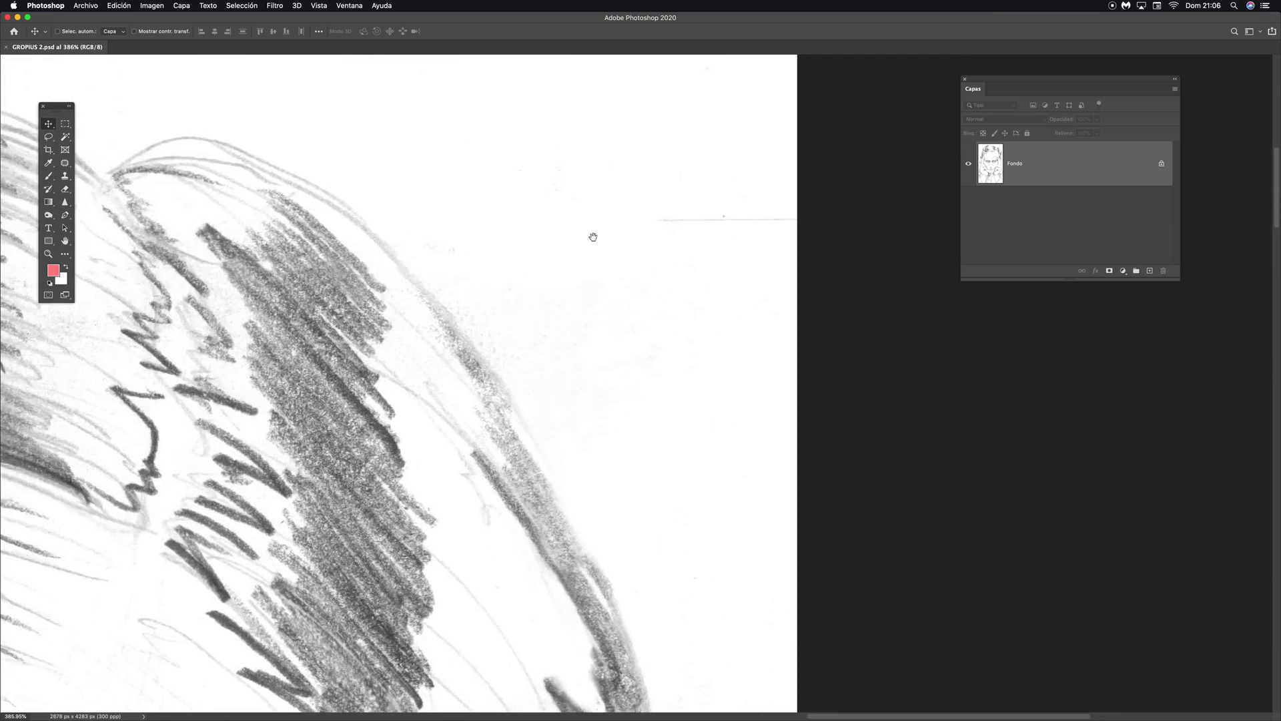
pyautogui.moveTo(592, 234); pyautogui.dragTo(716, 415)
pyautogui.moveTo(469, 348); pyautogui.dragTo(606, 492)
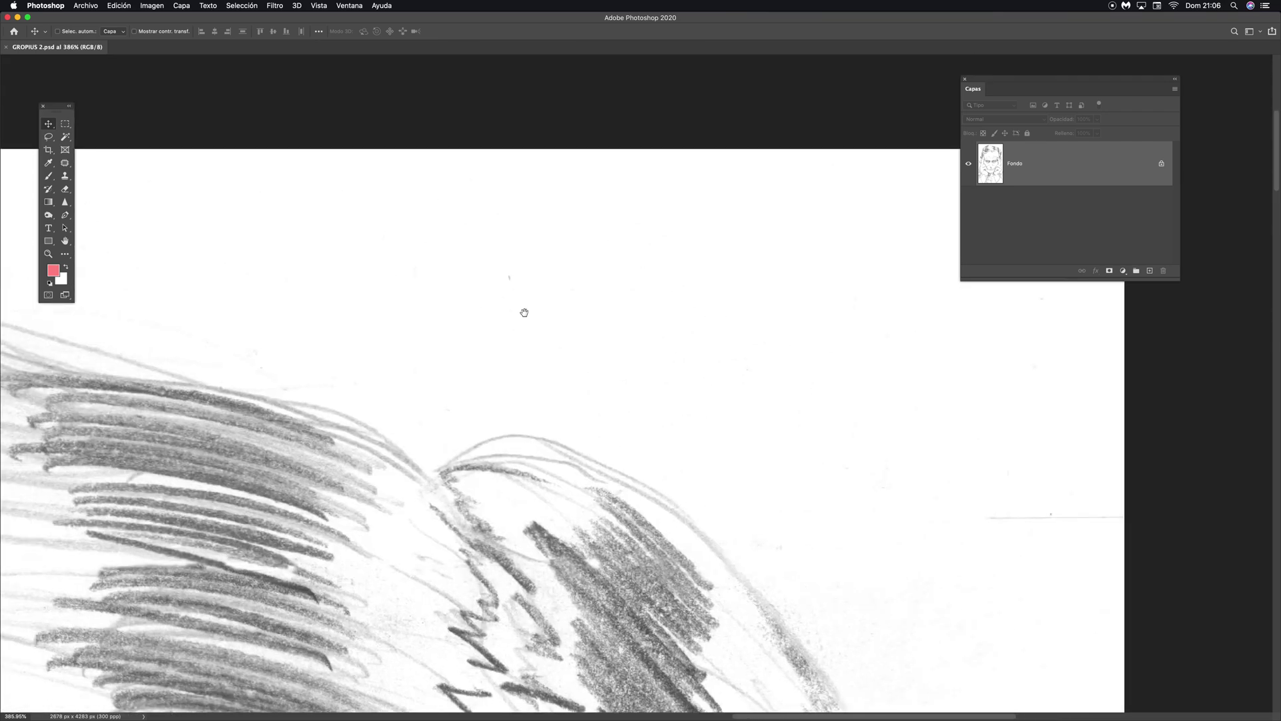
pyautogui.moveTo(521, 309); pyautogui.dragTo(697, 376)
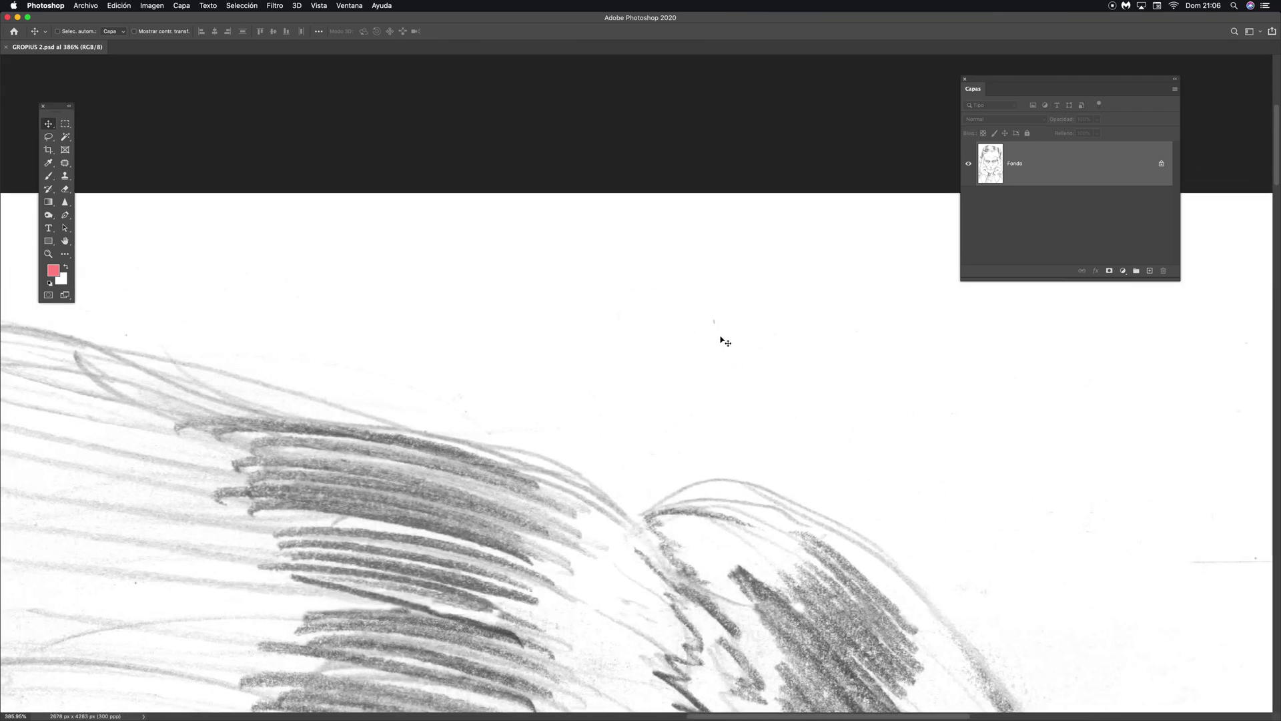
pyautogui.moveTo(531, 415); pyautogui.dragTo(760, 386)
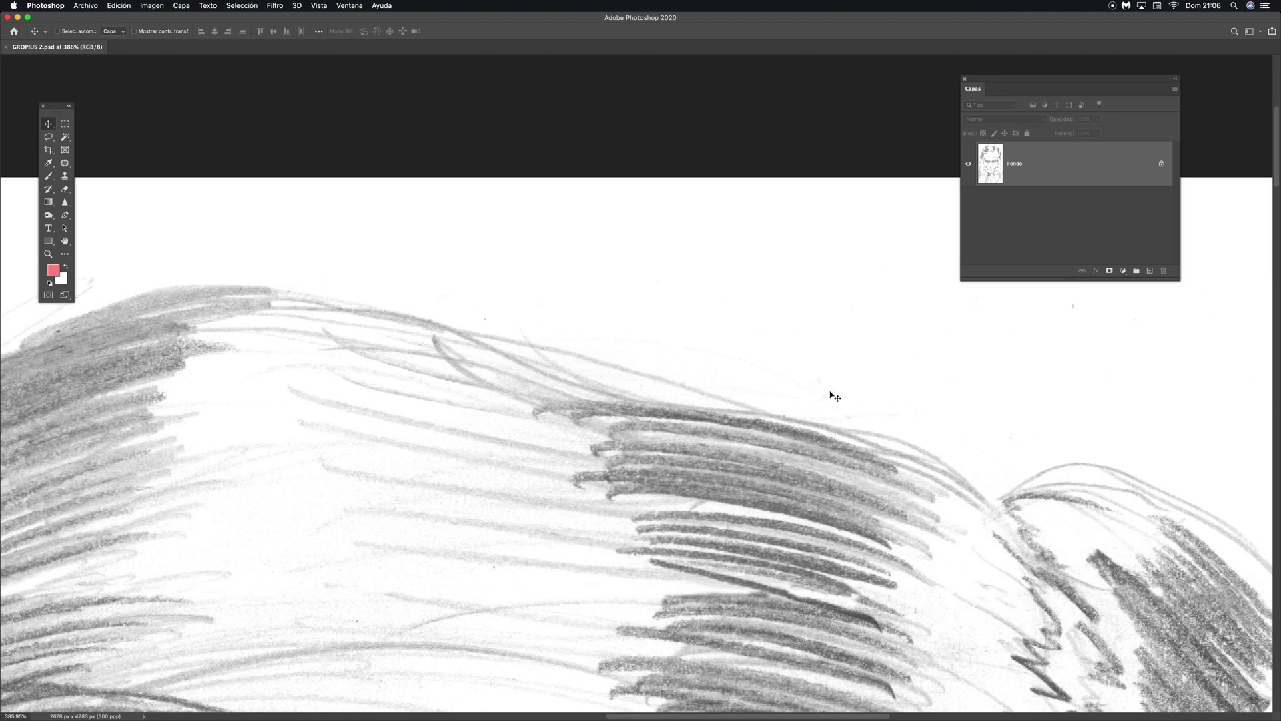
pyautogui.moveTo(429, 452); pyautogui.dragTo(738, 386)
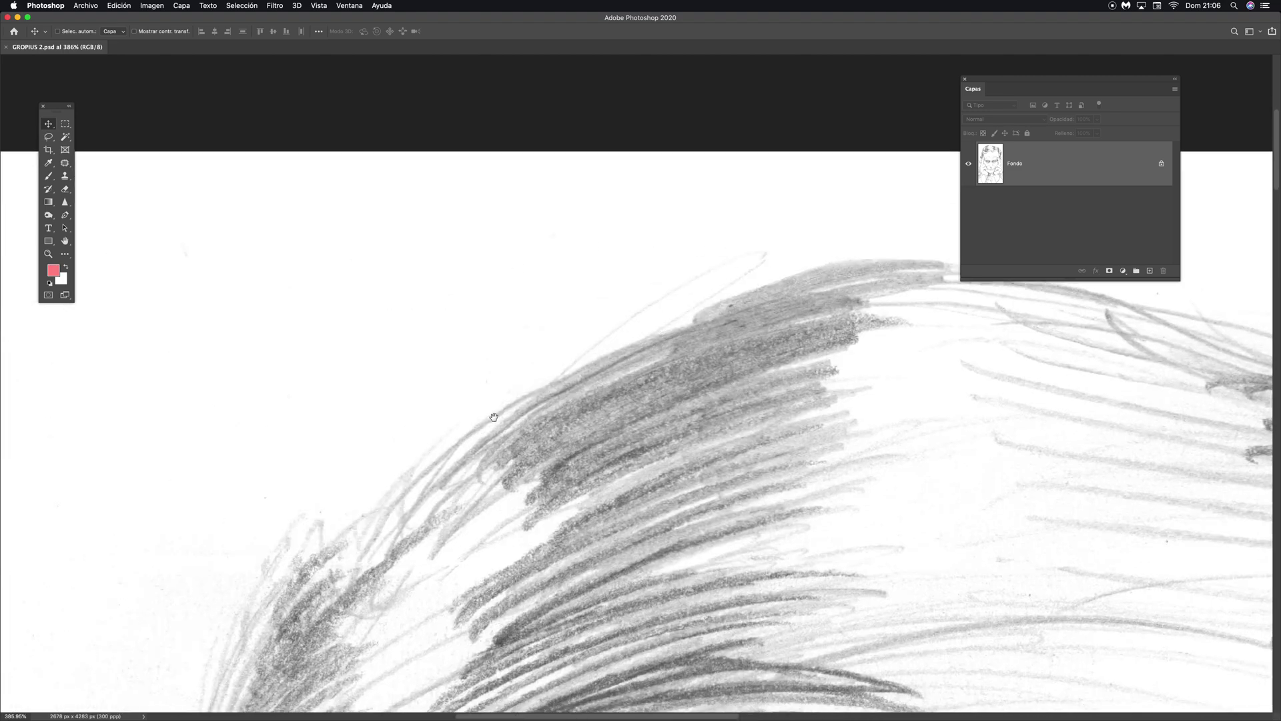
pyautogui.moveTo(493, 417); pyautogui.dragTo(764, 248)
pyautogui.moveTo(553, 387); pyautogui.dragTo(655, 295)
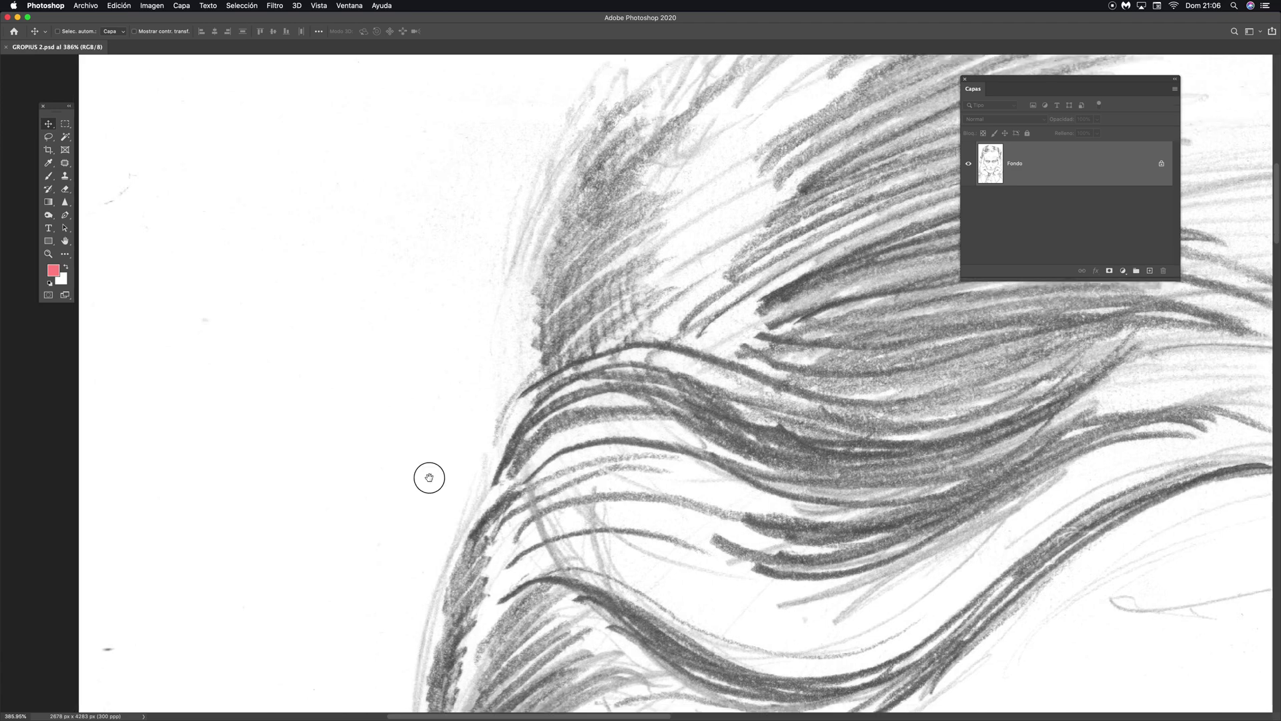
pyautogui.moveTo(429, 475); pyautogui.dragTo(498, 337)
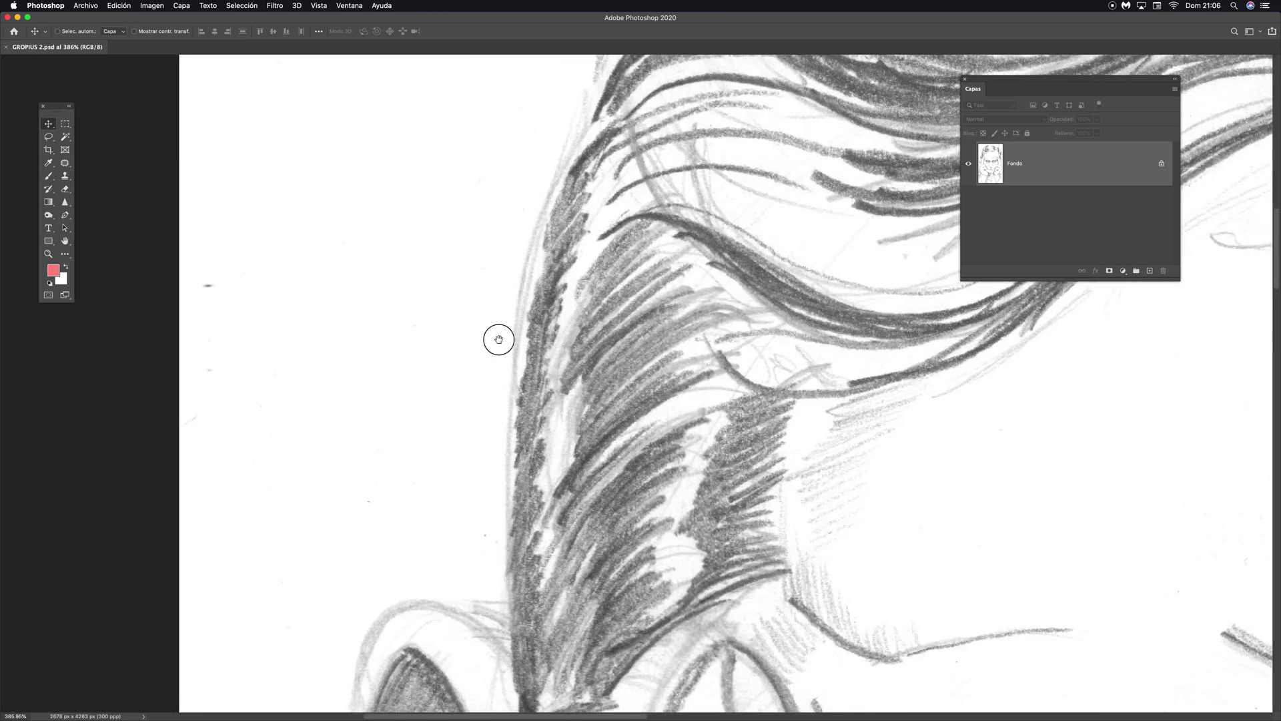
pyautogui.moveTo(483, 447); pyautogui.dragTo(446, 206)
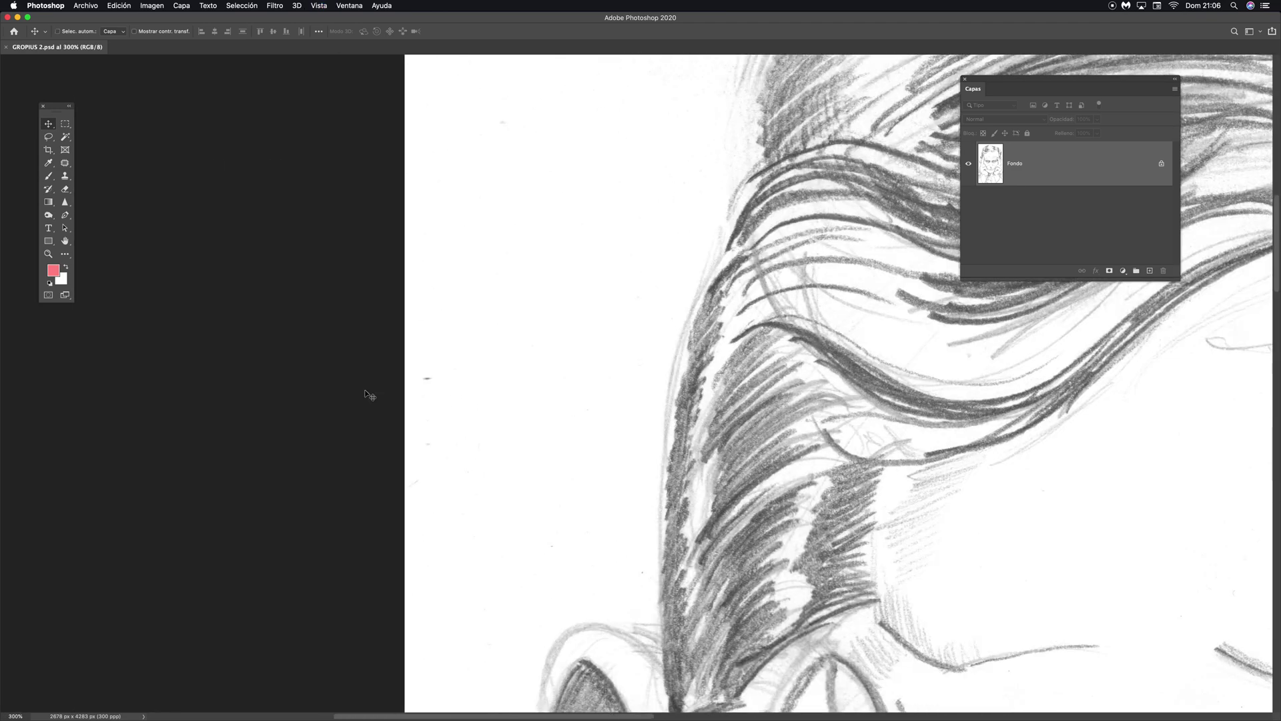
pyautogui.press('super+0')
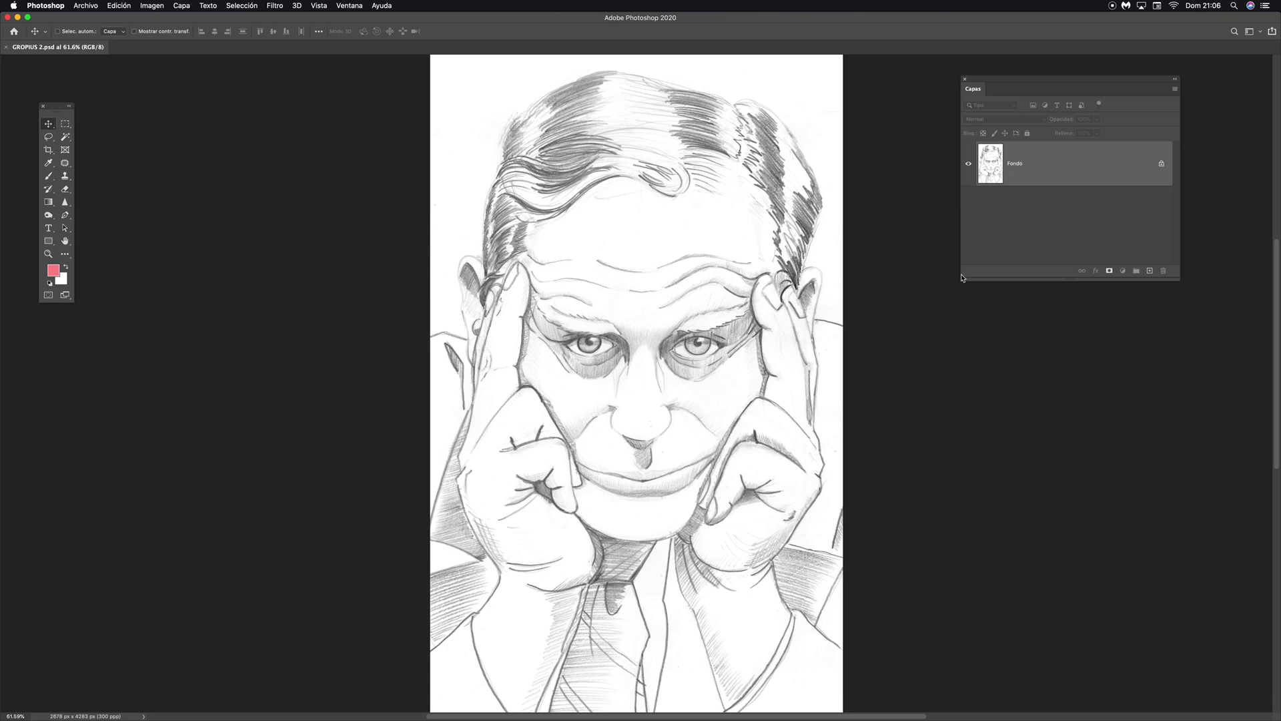
# Step: Duplicate the Fondo layer
pyautogui.press('super+j')
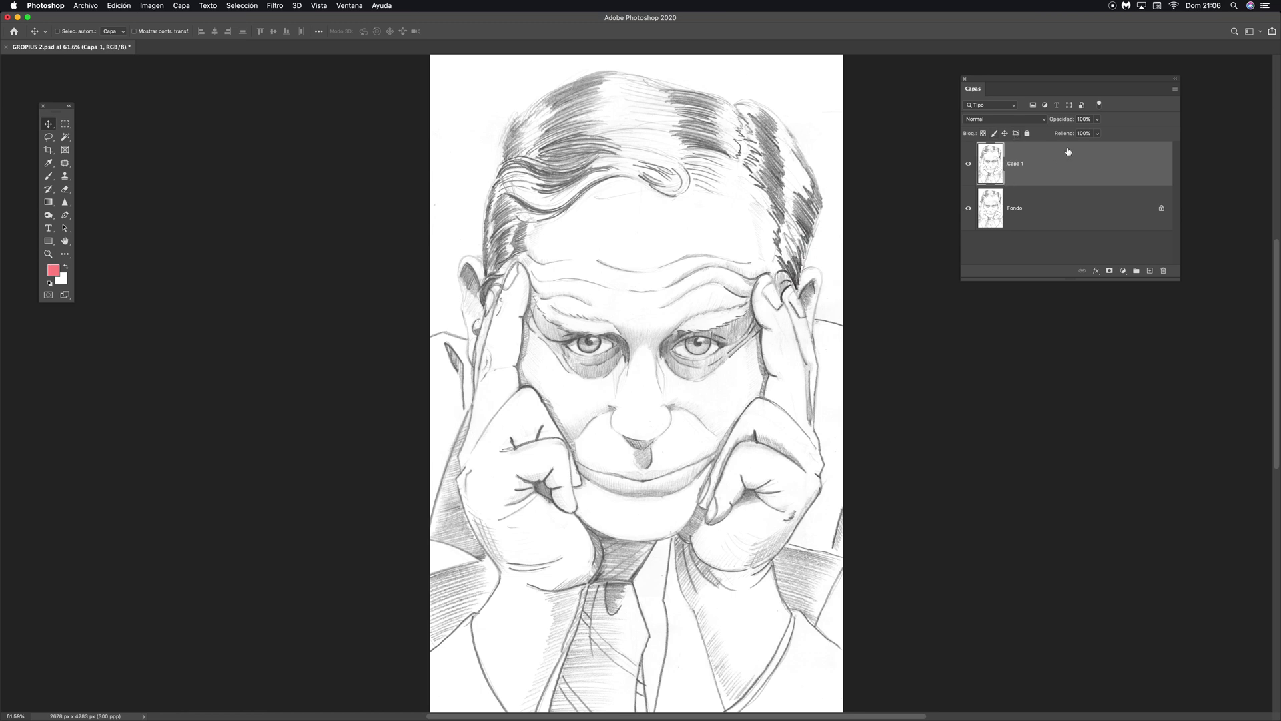
# Step: Show the on-screen keyboard viewer and arrange it and the layers list clear of the drawing
pyautogui.click(1157, 6)
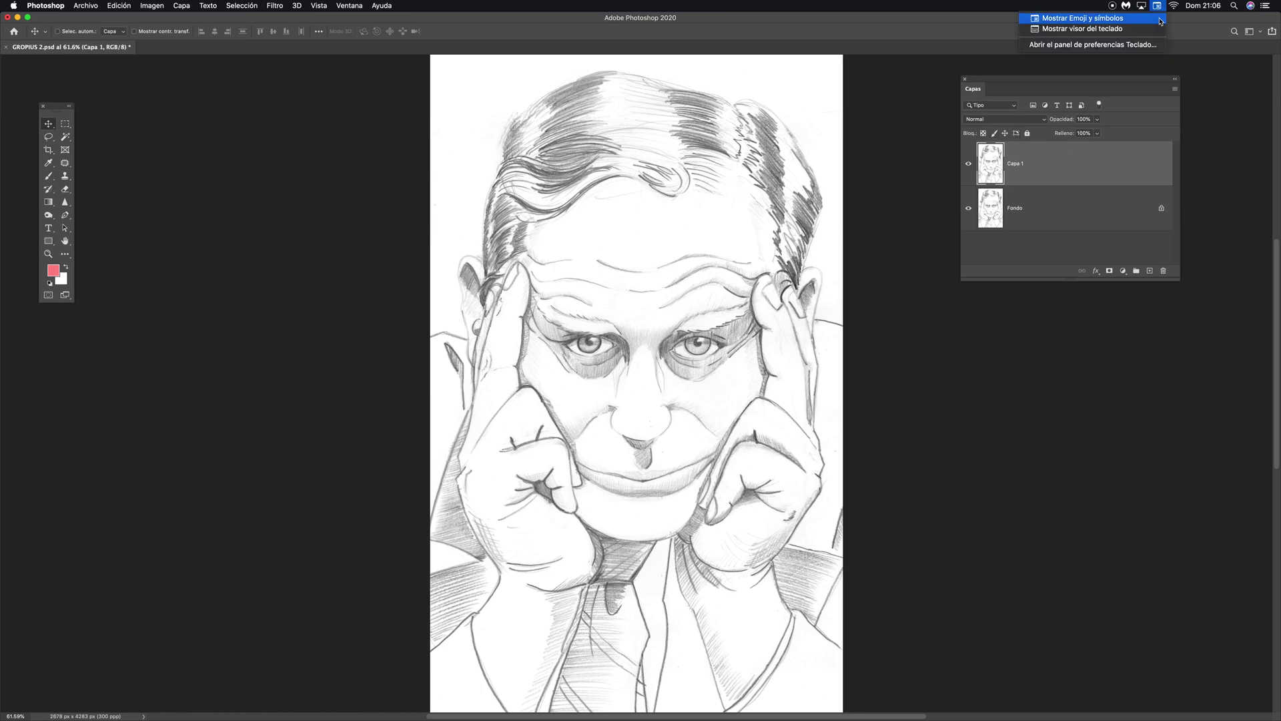
pyautogui.click(1079, 27)
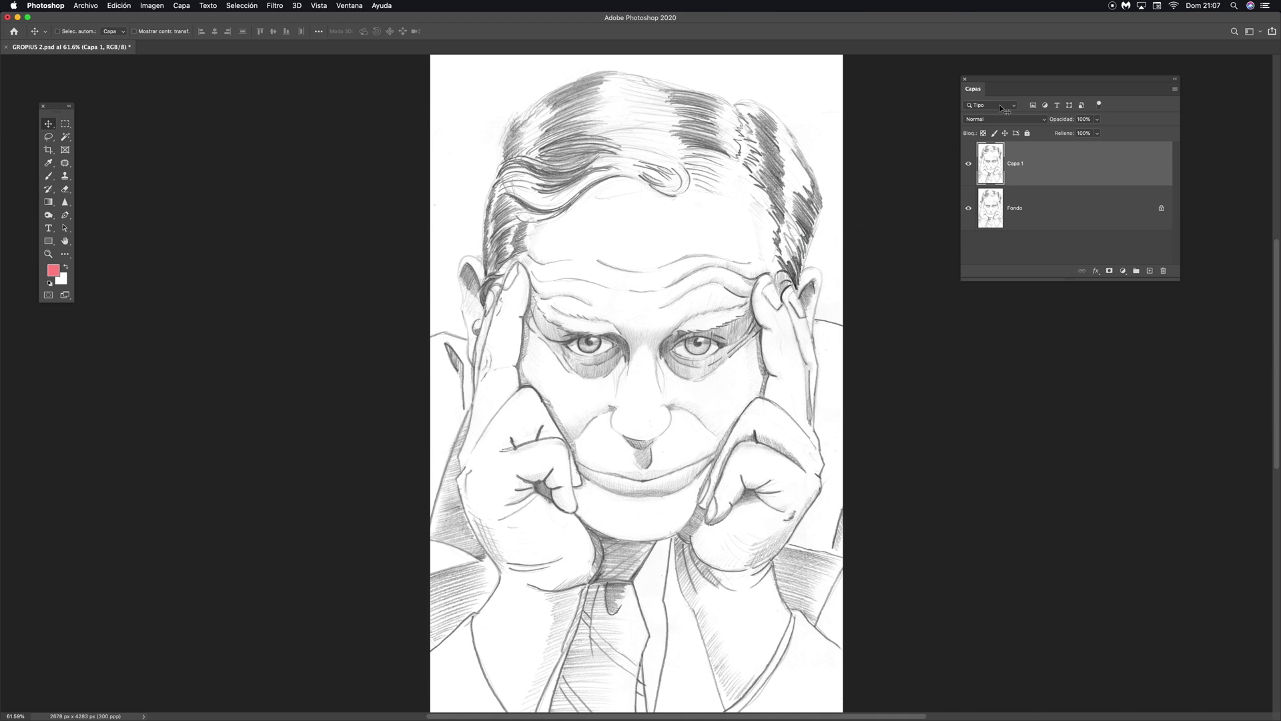
pyautogui.moveTo(1023, 84); pyautogui.dragTo(1014, 94)
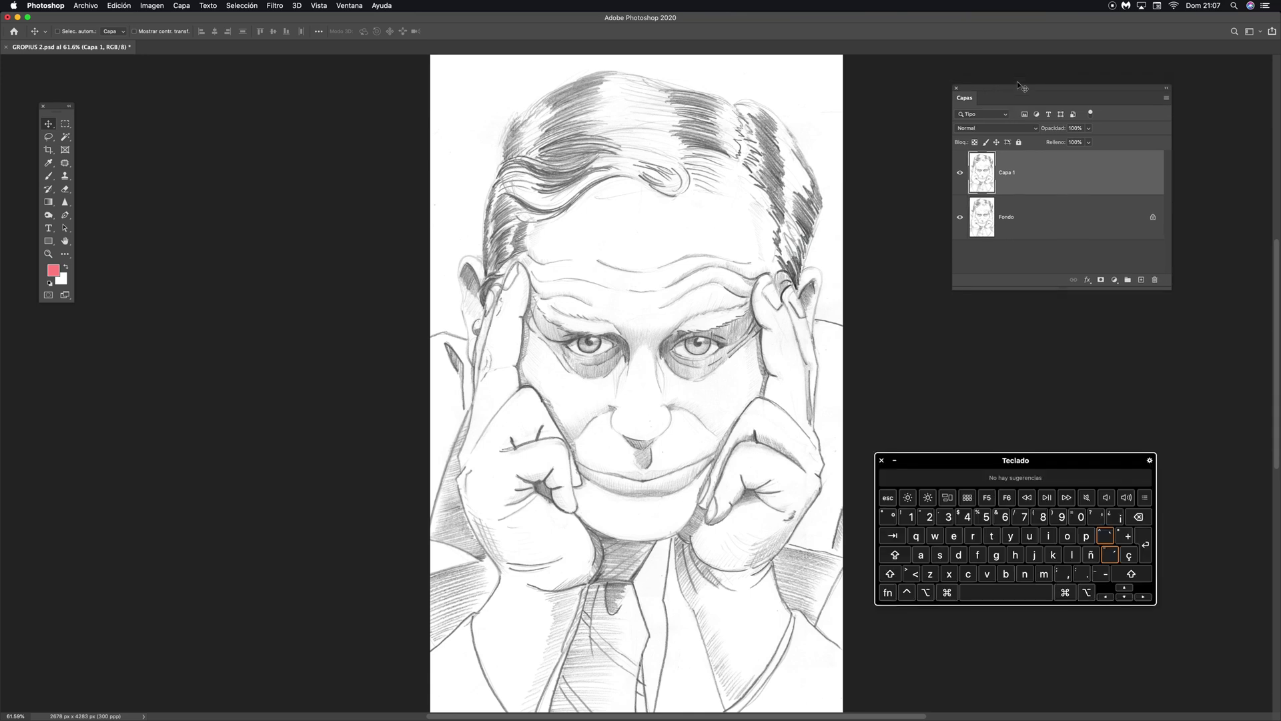
pyautogui.moveTo(1001, 459); pyautogui.dragTo(1107, 544)
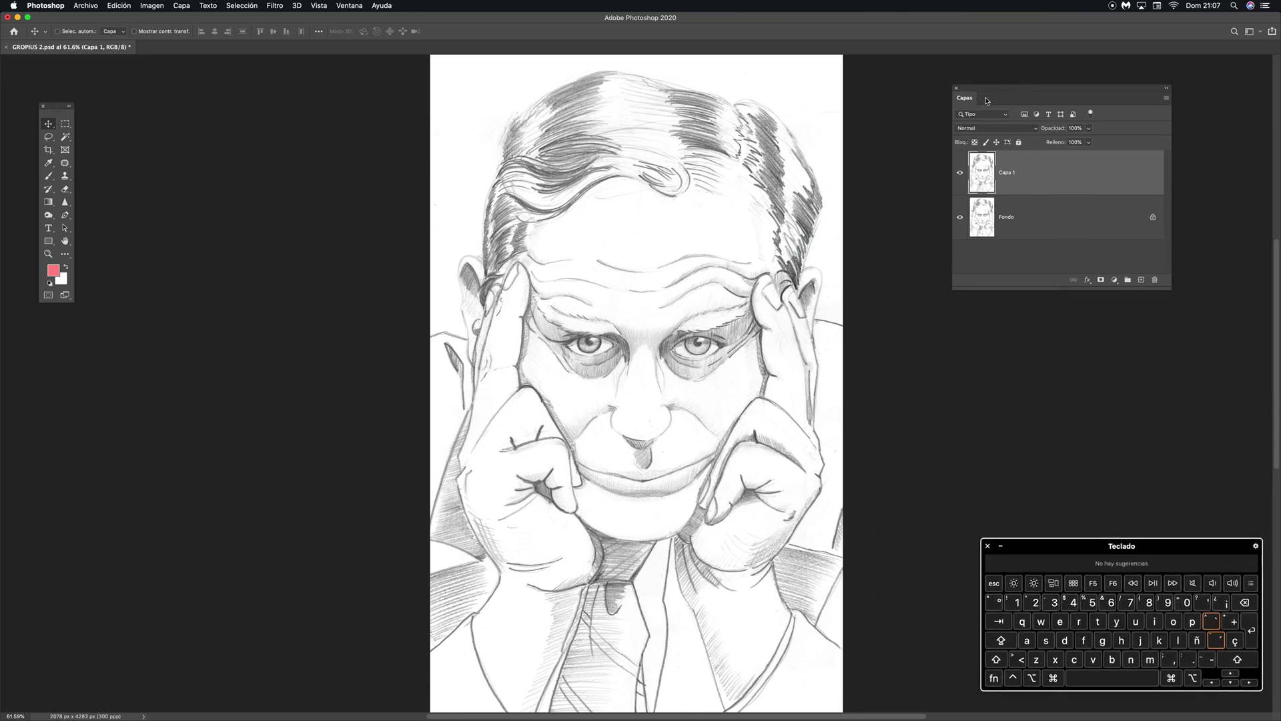
pyautogui.moveTo(976, 91); pyautogui.dragTo(1014, 111)
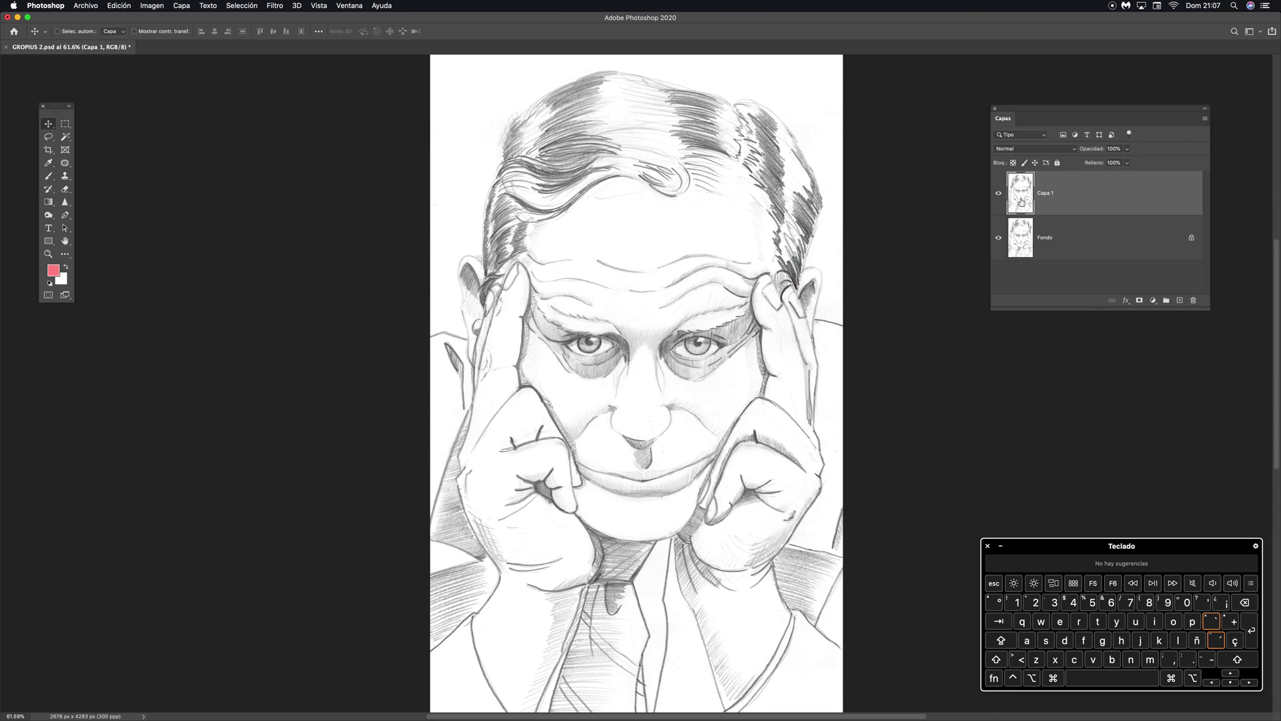
# Step: Add a Selective Color (Corrección selectiva) adjustment layer above Capa 1 and arrange its properties and the layers list clear of the drawing
pyautogui.click(1154, 300)
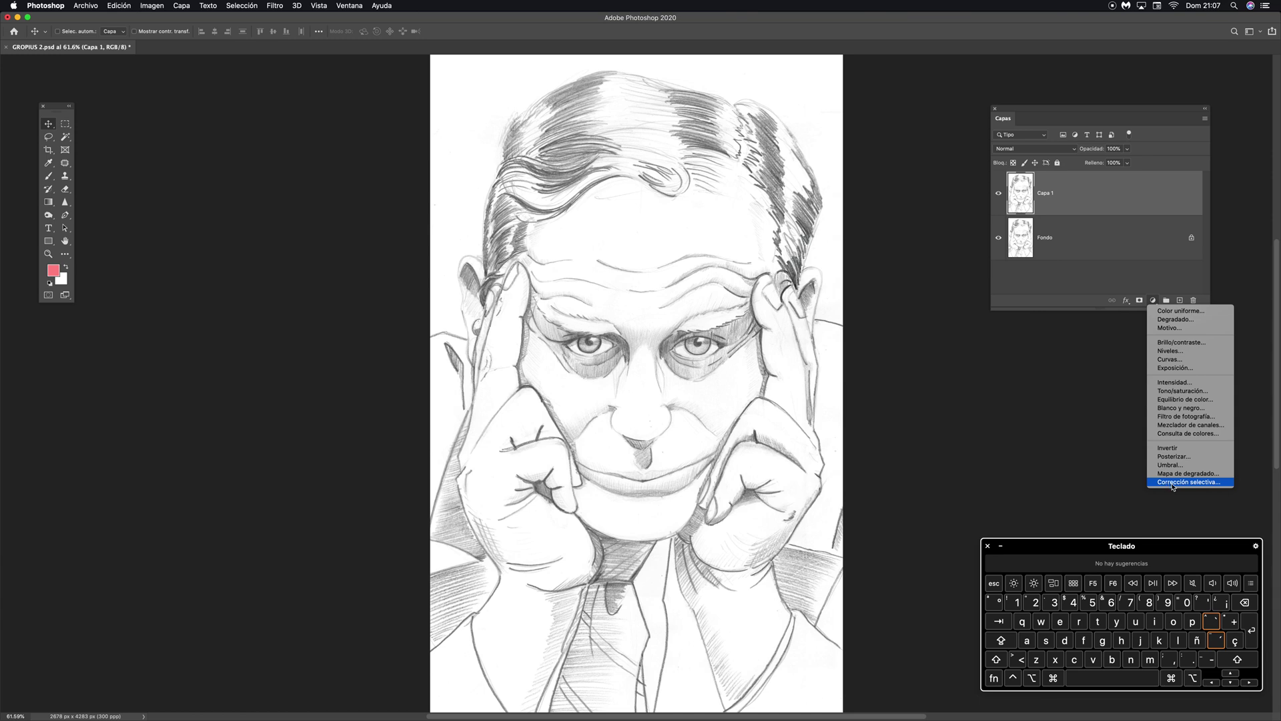
pyautogui.click(1173, 484)
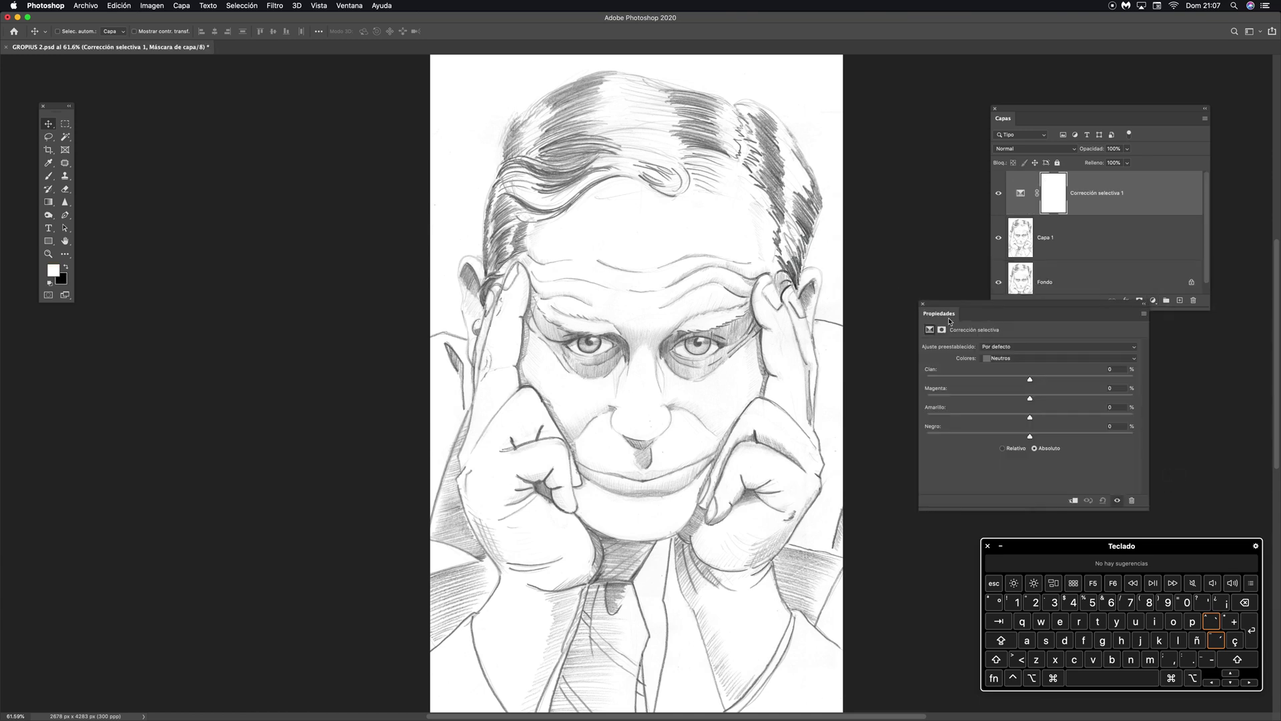
pyautogui.moveTo(1001, 307); pyautogui.dragTo(920, 290)
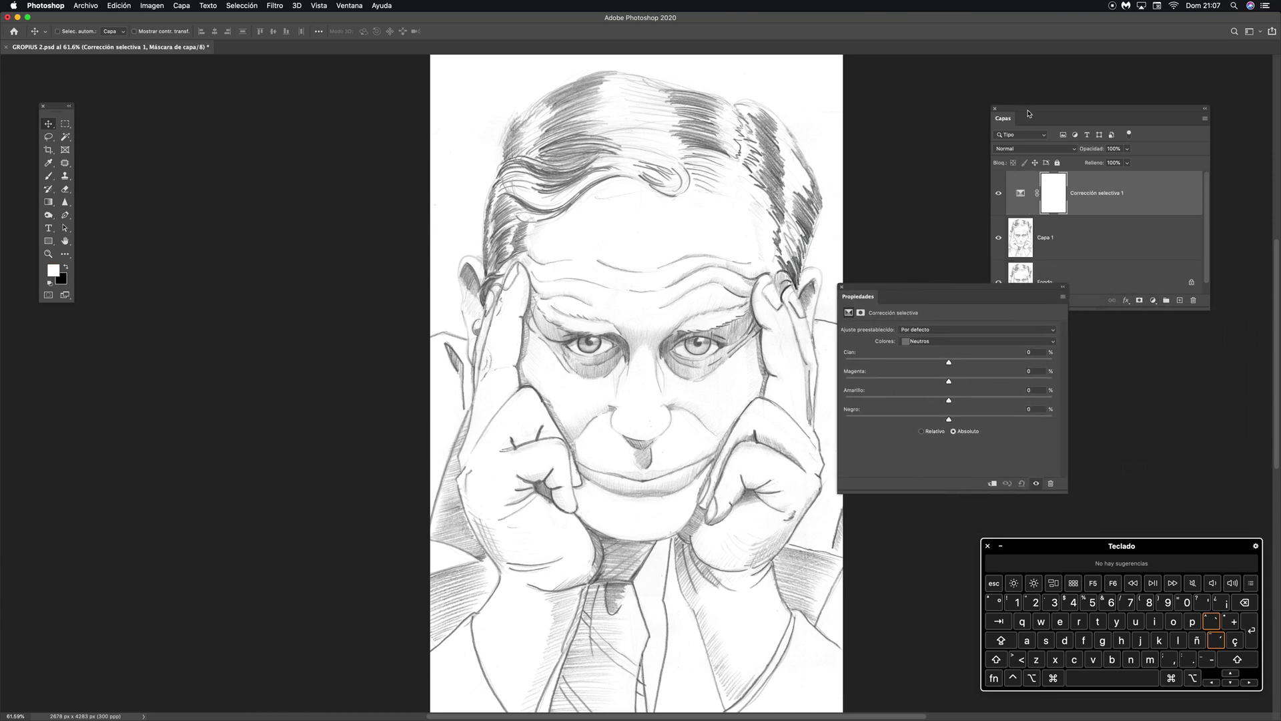
pyautogui.moveTo(1028, 114); pyautogui.dragTo(1080, 71)
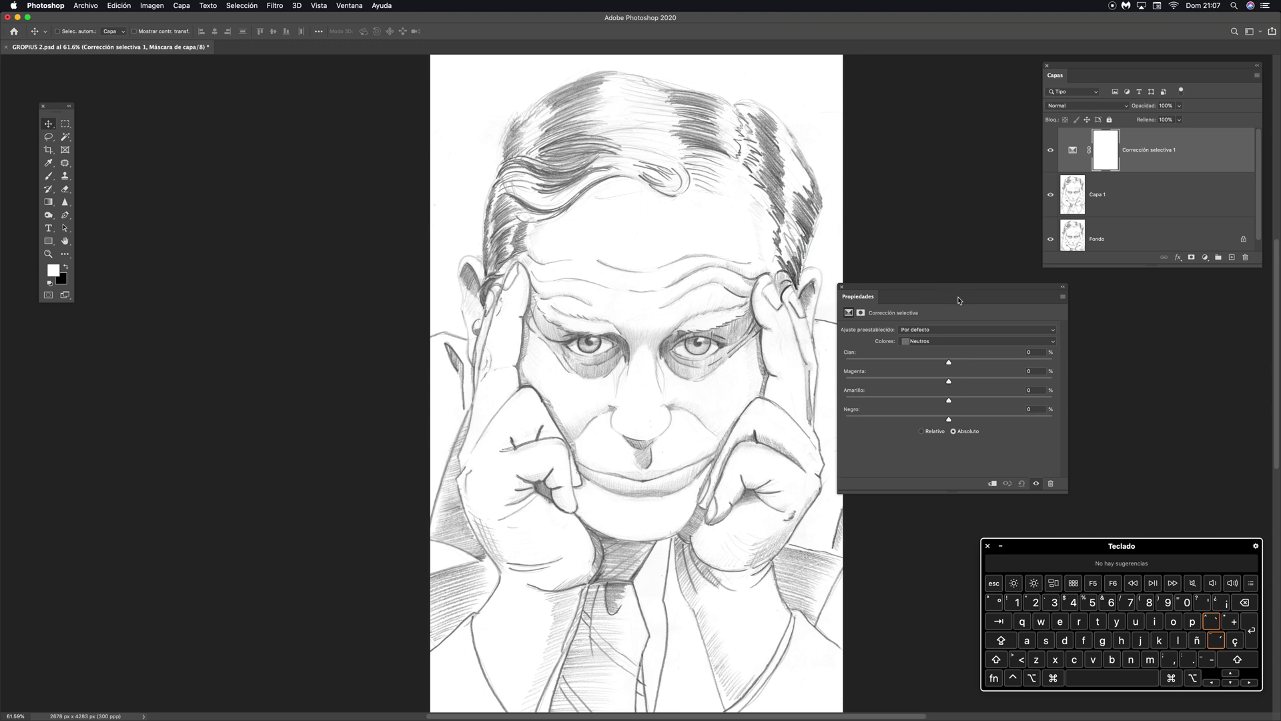
pyautogui.moveTo(958, 300); pyautogui.dragTo(978, 309)
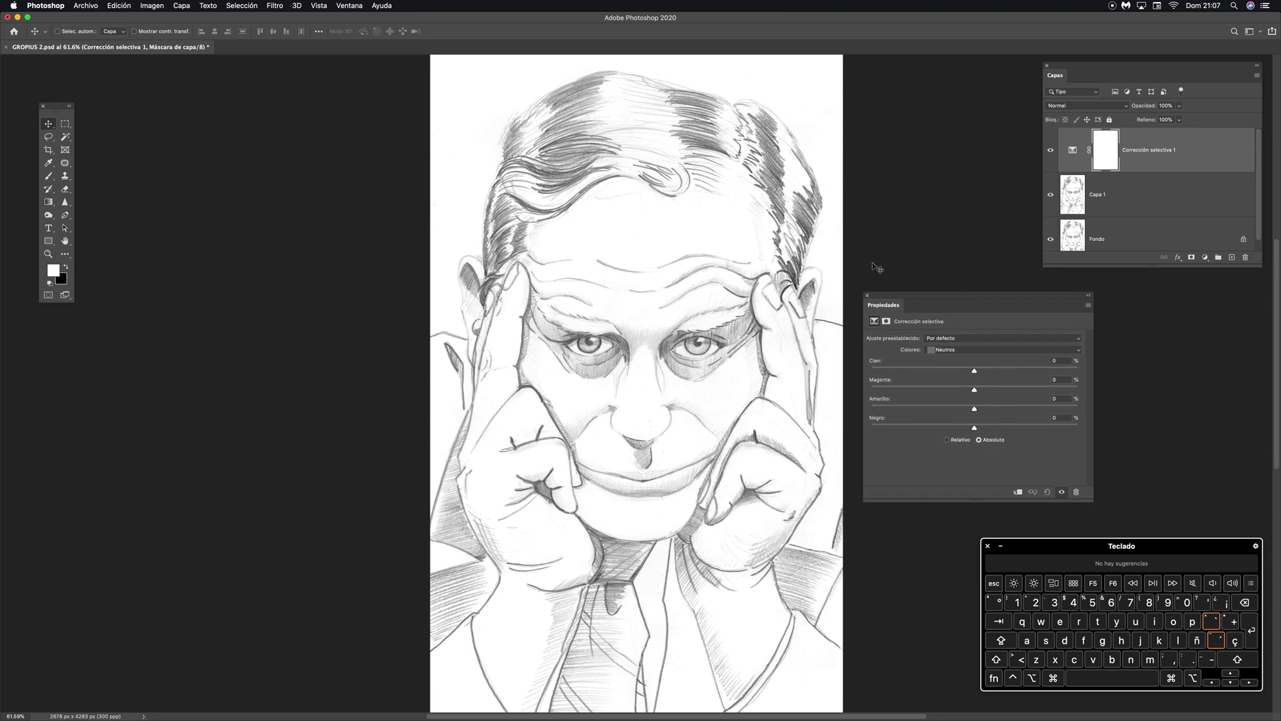
pyautogui.click(1079, 353)
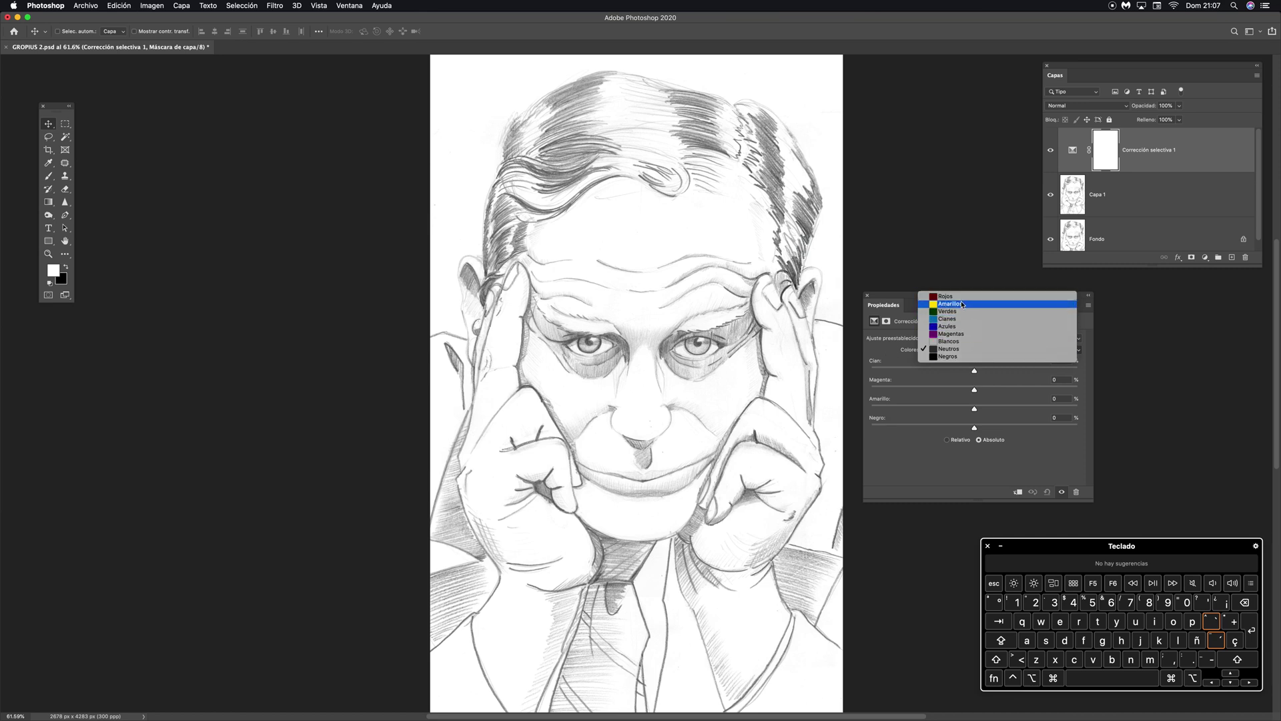
pyautogui.click(901, 353)
pyautogui.click(1076, 353)
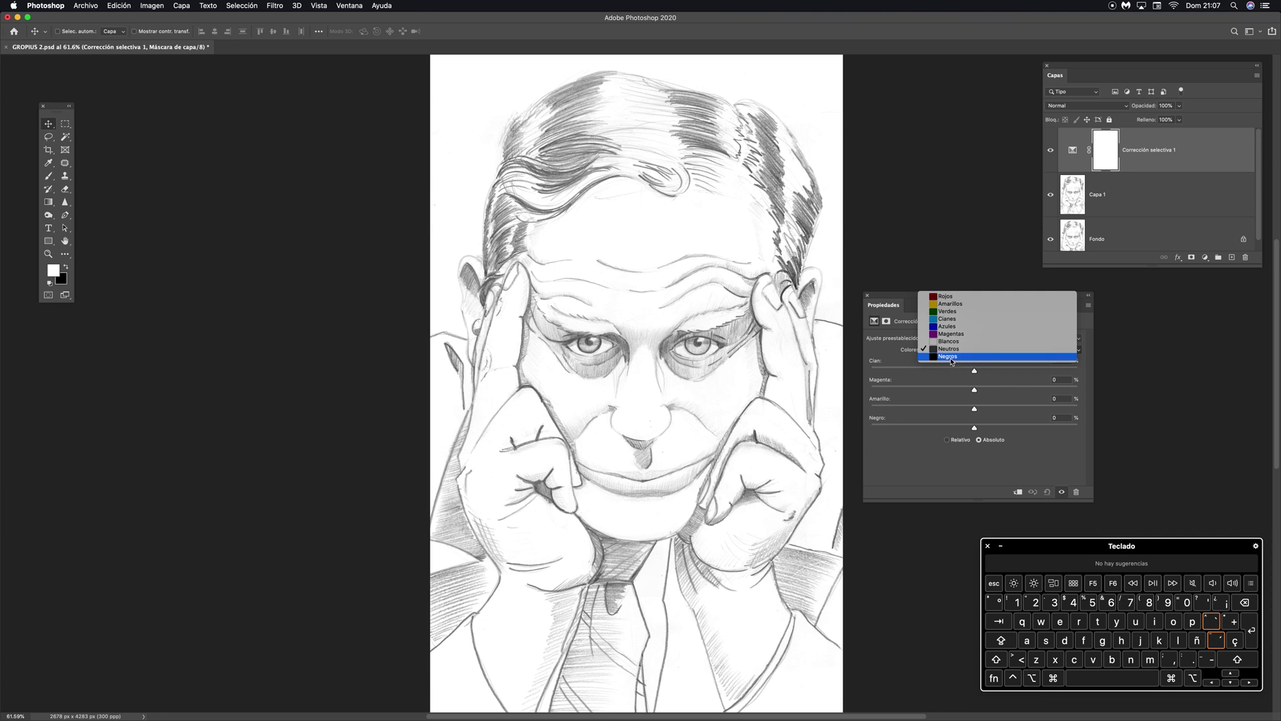
pyautogui.click(935, 298)
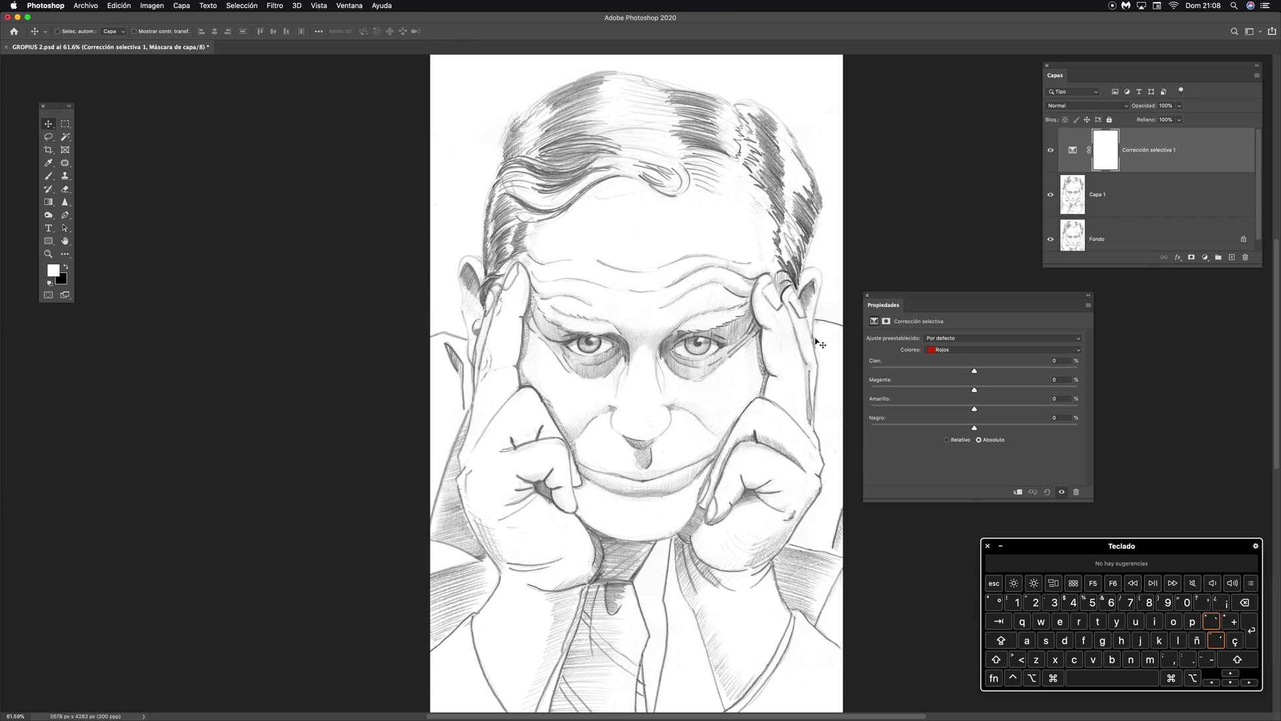
# Step: Select Blancos as the color range of the Selective Color adjustment and lower its Negro value to -100 %
pyautogui.click(1078, 351)
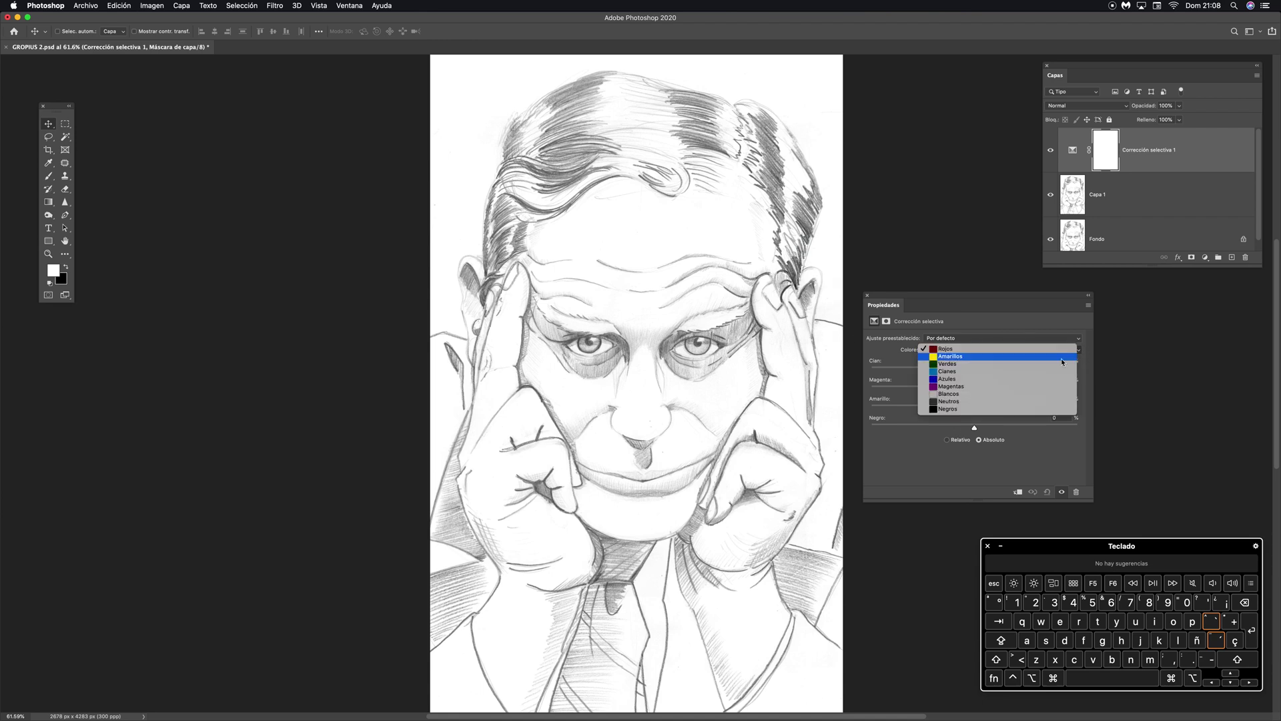
pyautogui.click(937, 396)
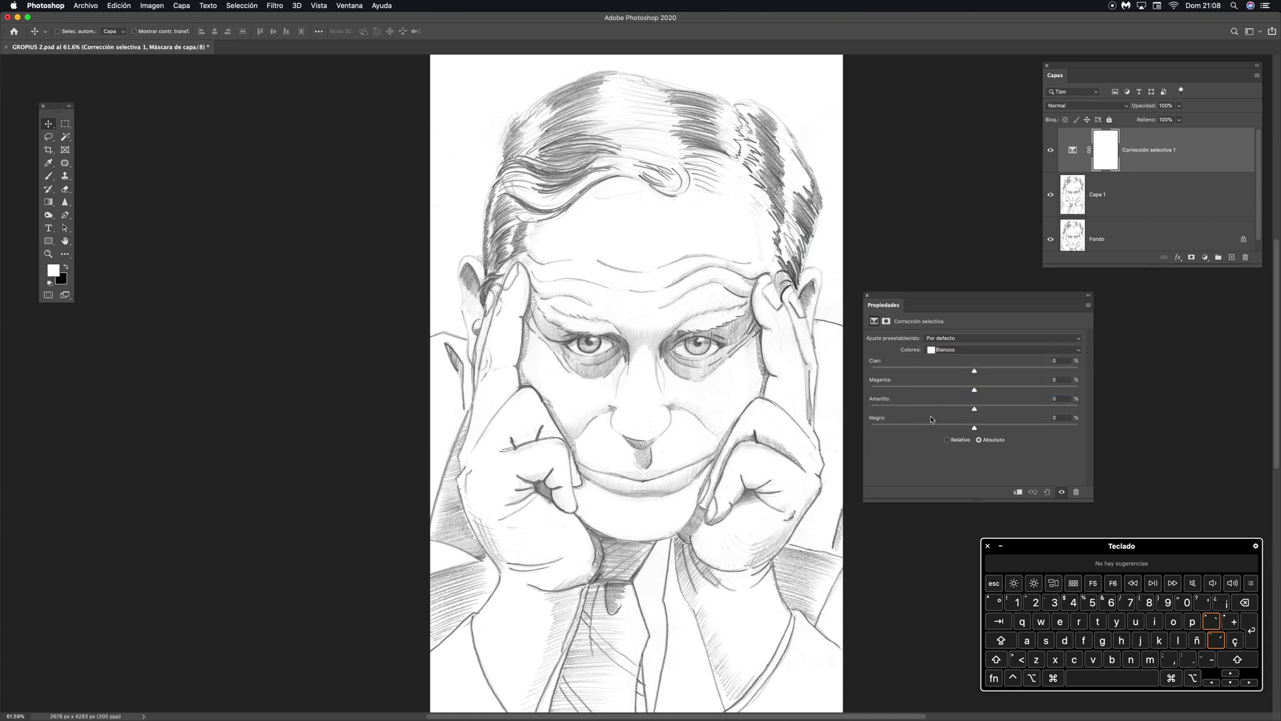
pyautogui.press('super+plus')
pyautogui.press('super+plus')
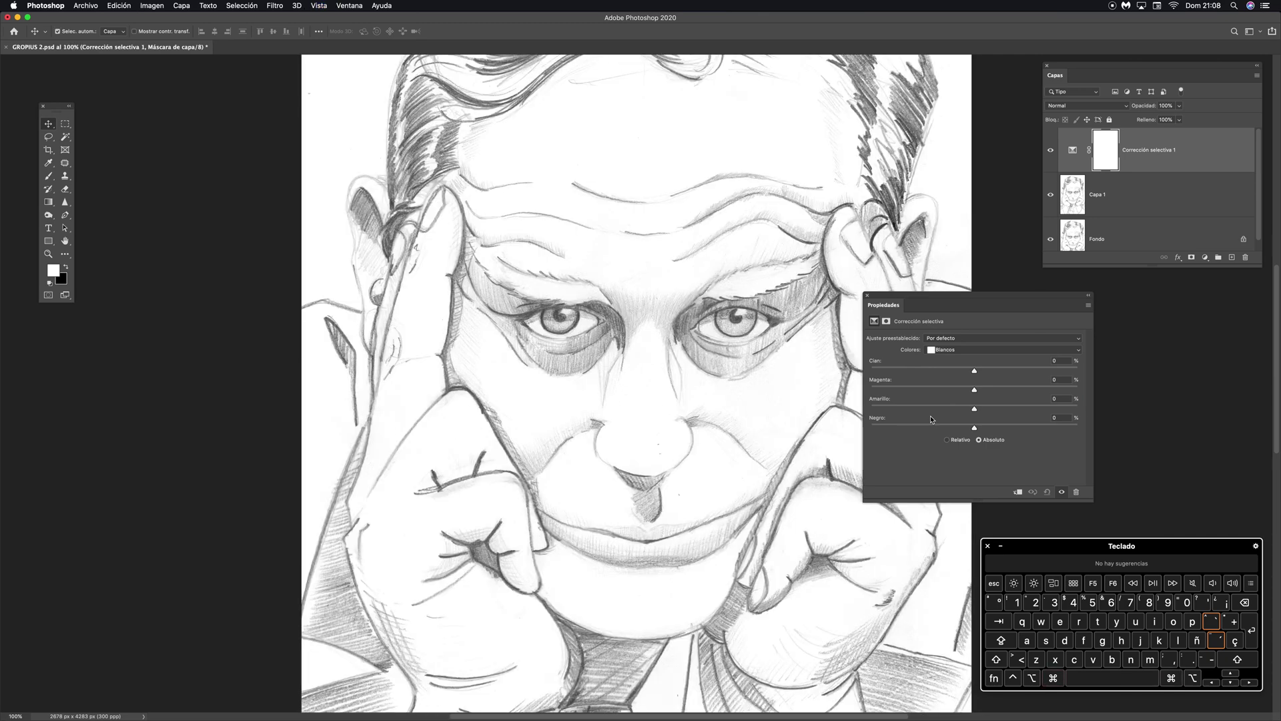
pyautogui.moveTo(581, 394); pyautogui.dragTo(292, 429)
pyautogui.press('z')
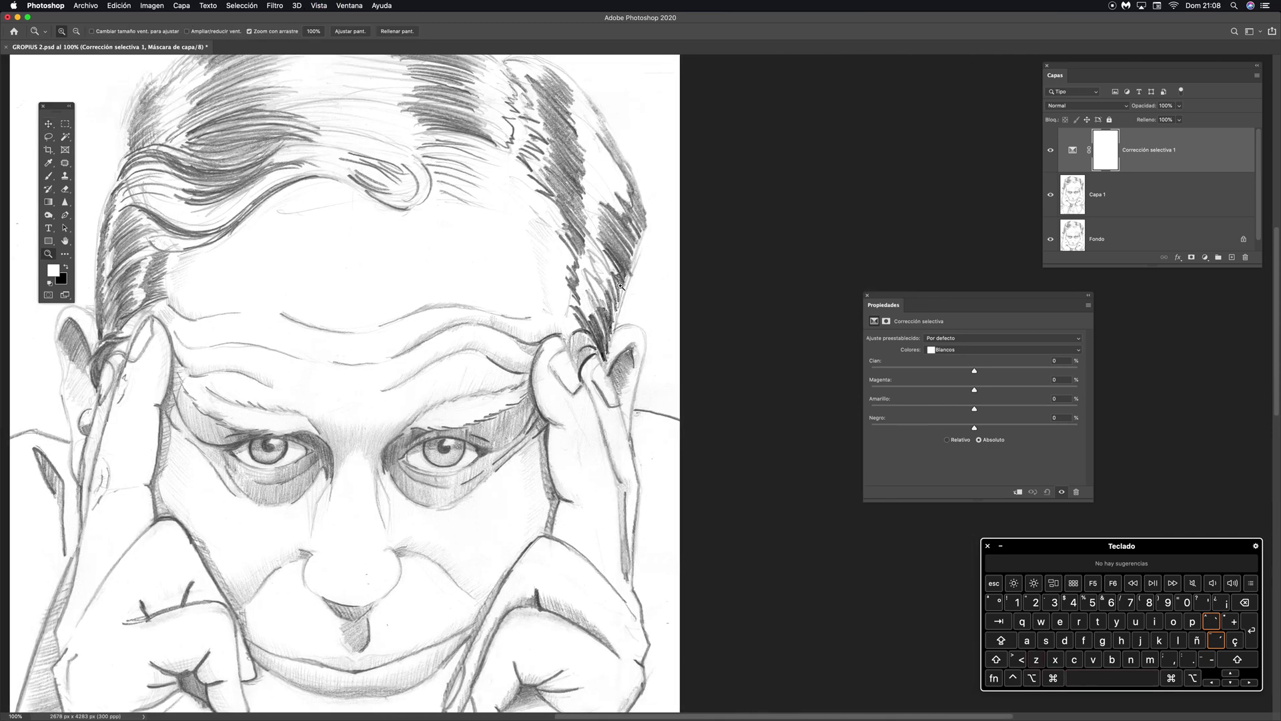
pyautogui.moveTo(627, 329); pyautogui.dragTo(721, 452)
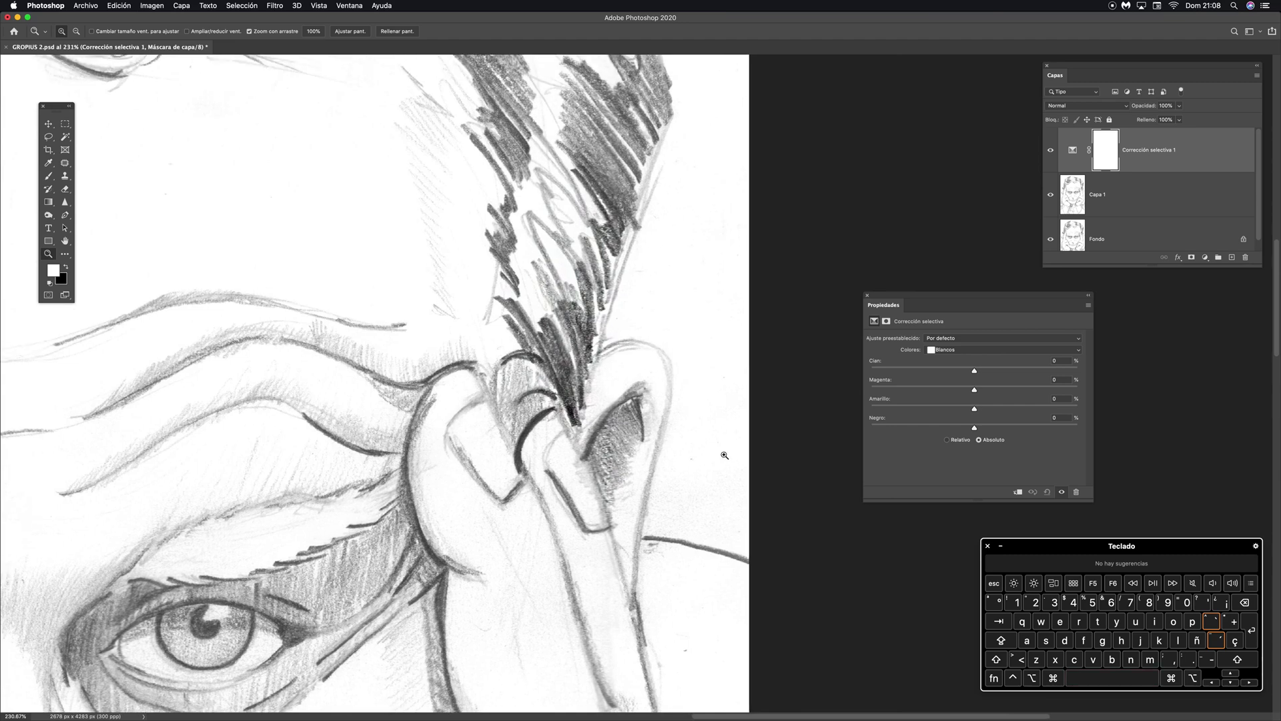
pyautogui.scroll(5, 619, 384)
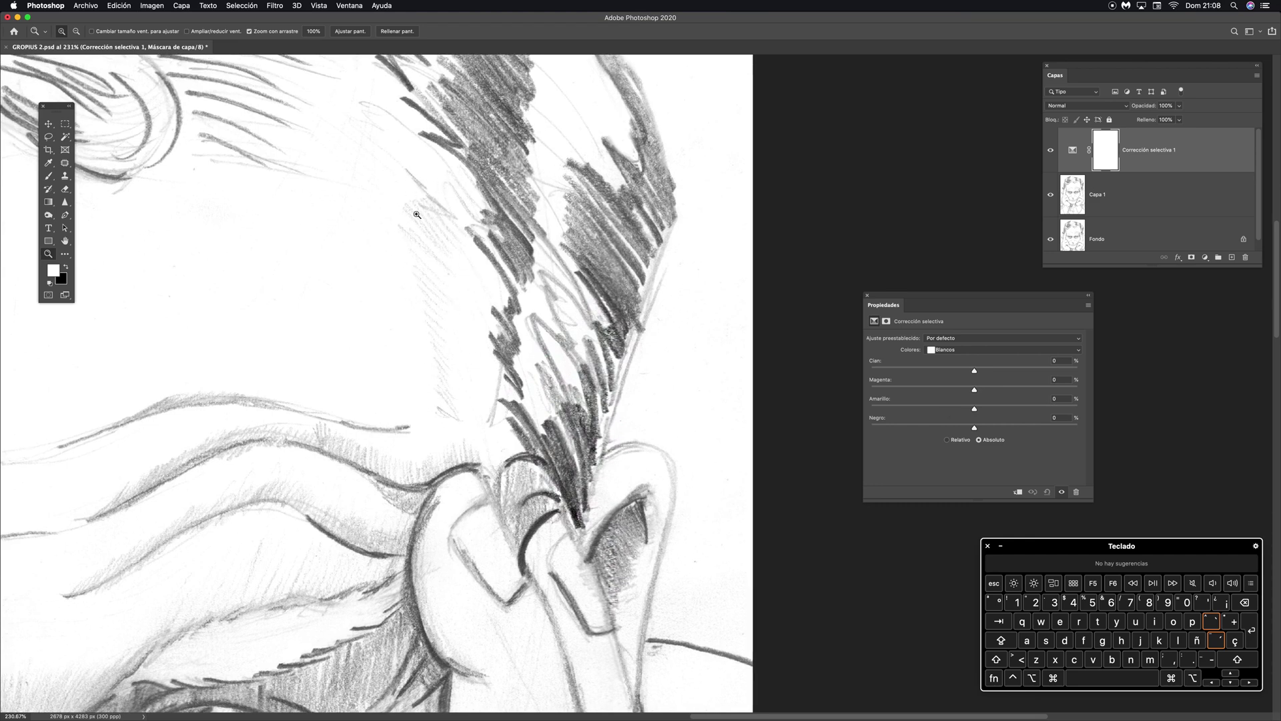
pyautogui.moveTo(975, 430); pyautogui.dragTo(829, 418)
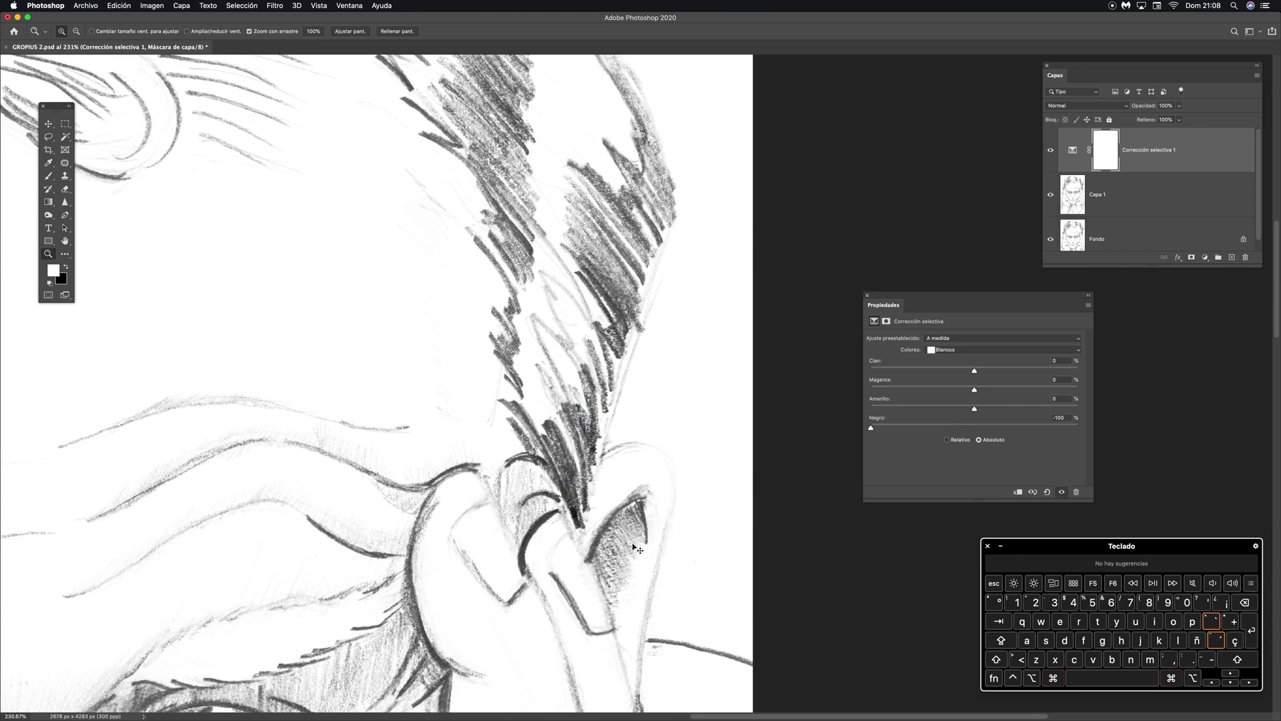
pyautogui.press('super+0')
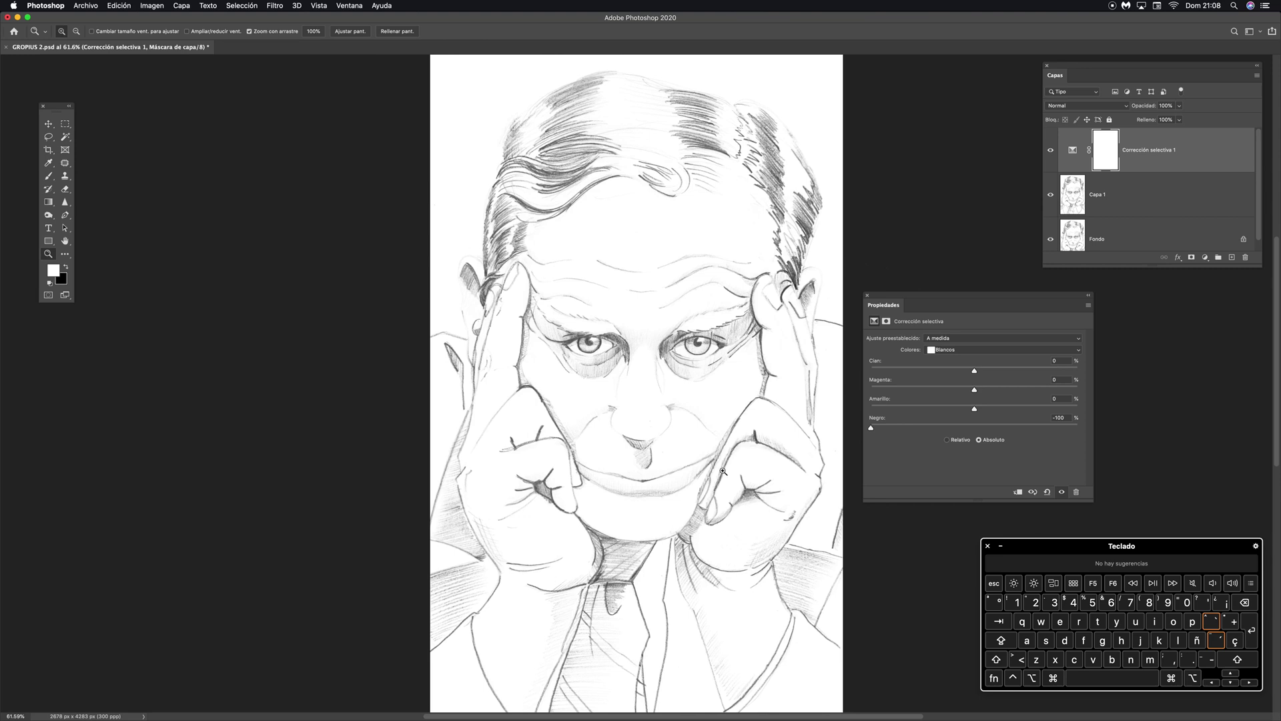
# Step: Set the Negro value of the Blancos to -2 %, comparing it with 0 % on the paper grain beside the ear
pyautogui.moveTo(875, 428); pyautogui.dragTo(969, 430)
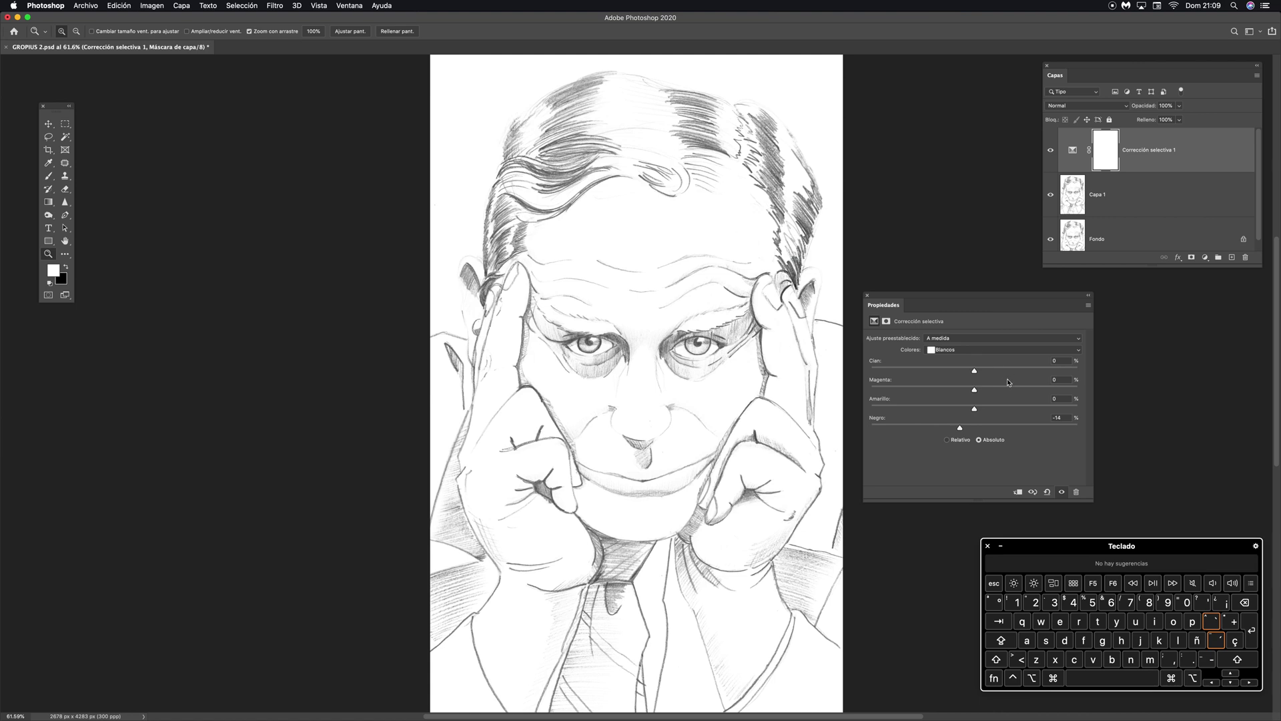
pyautogui.moveTo(962, 429); pyautogui.dragTo(974, 429)
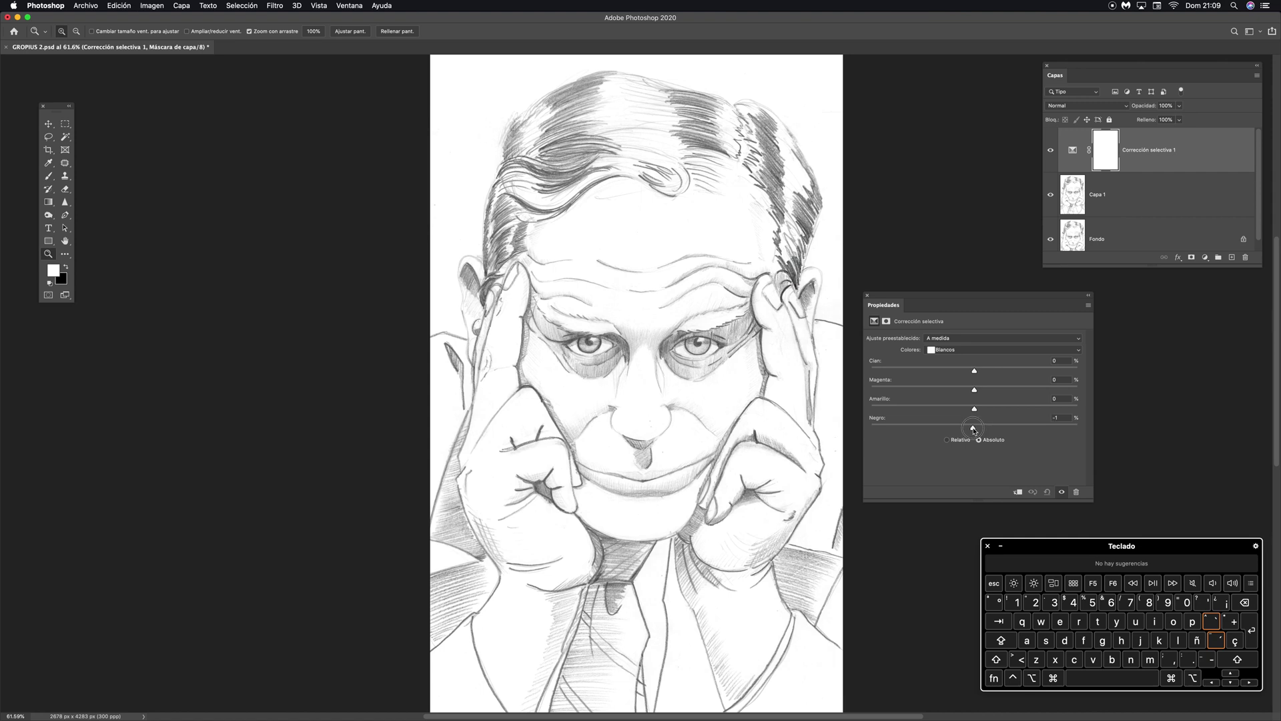
pyautogui.moveTo(974, 430); pyautogui.dragTo(971, 430)
pyautogui.moveTo(763, 239); pyautogui.dragTo(710, 338)
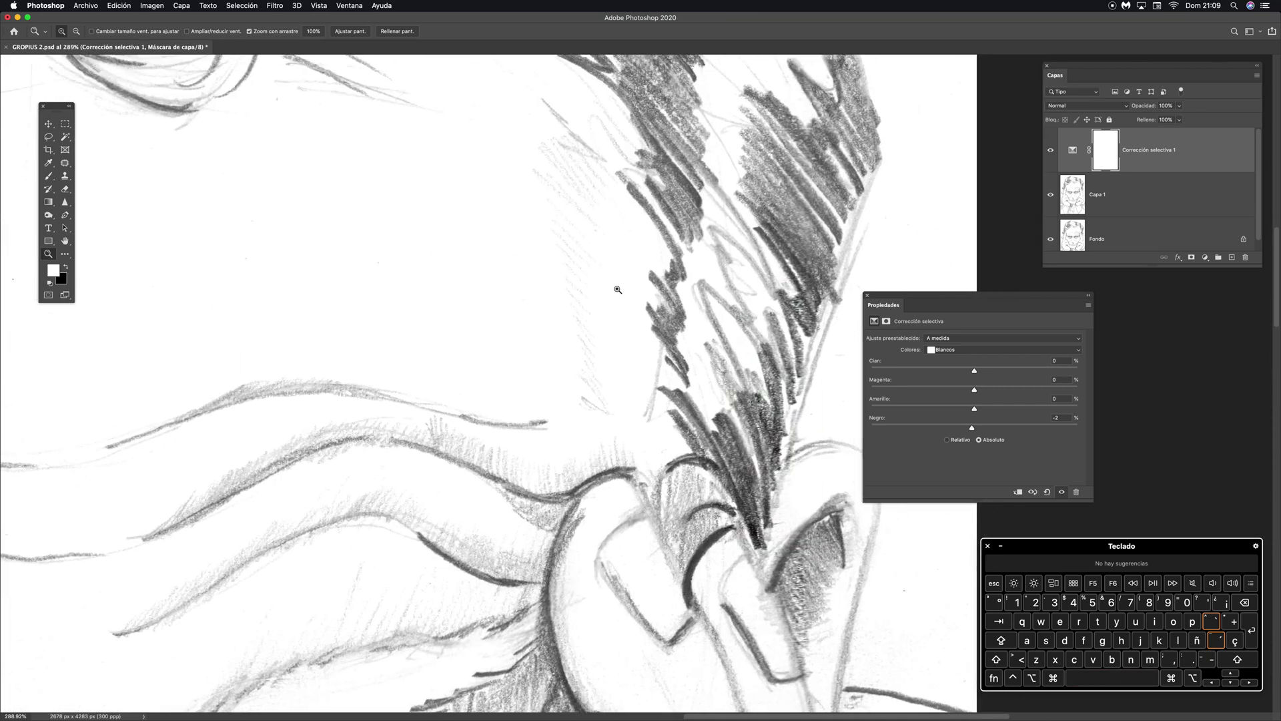
pyautogui.moveTo(567, 268); pyautogui.dragTo(485, 211)
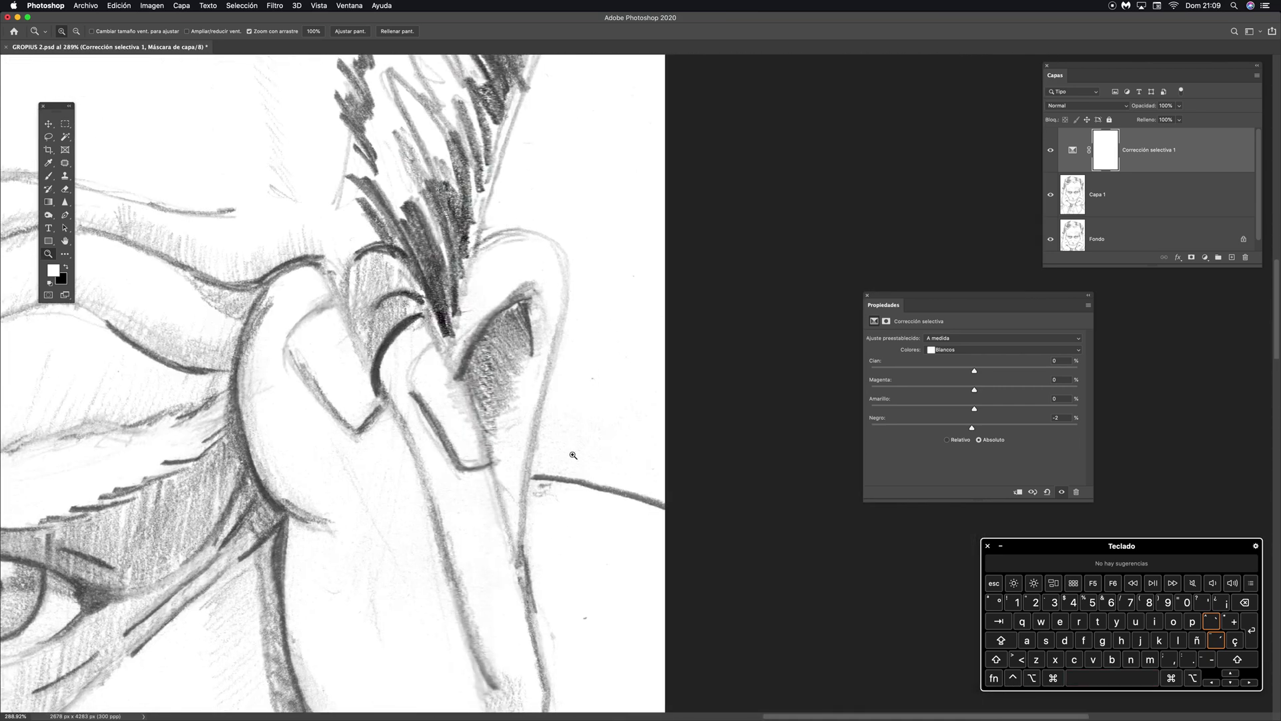
pyautogui.moveTo(606, 450); pyautogui.dragTo(635, 420)
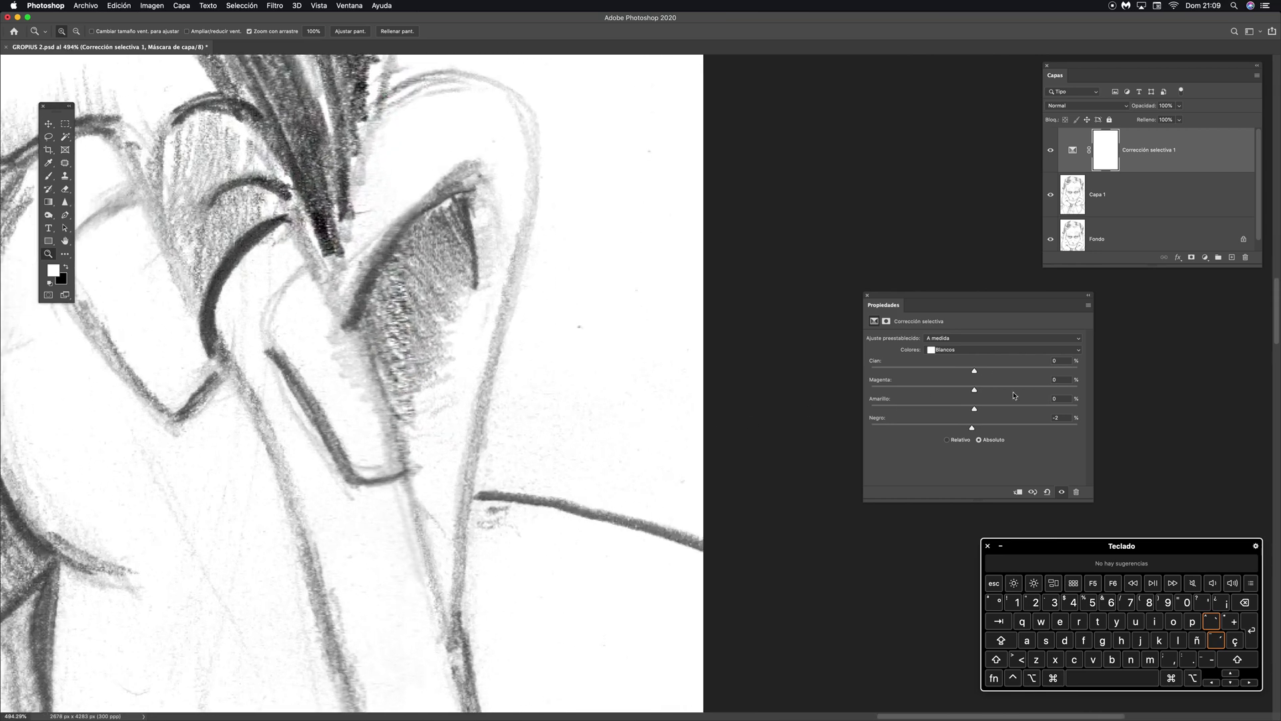
pyautogui.click(1053, 418)
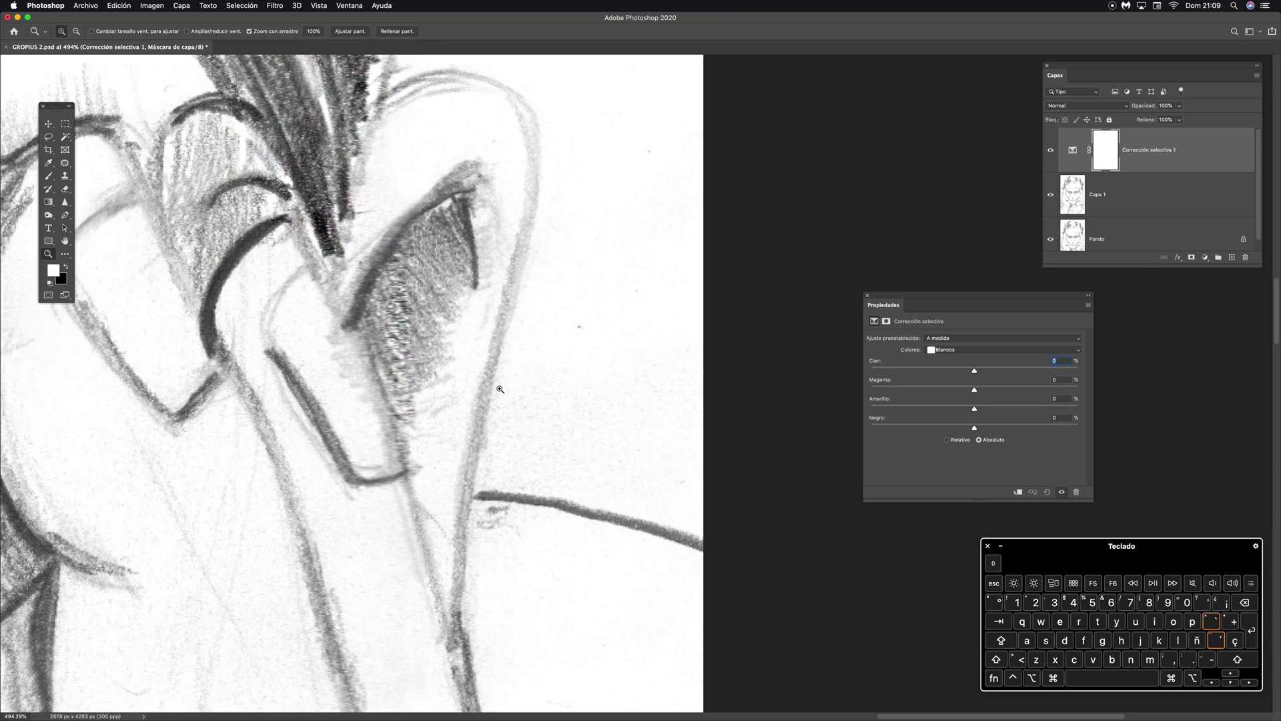
pyautogui.click(1061, 417)
pyautogui.write('-2')
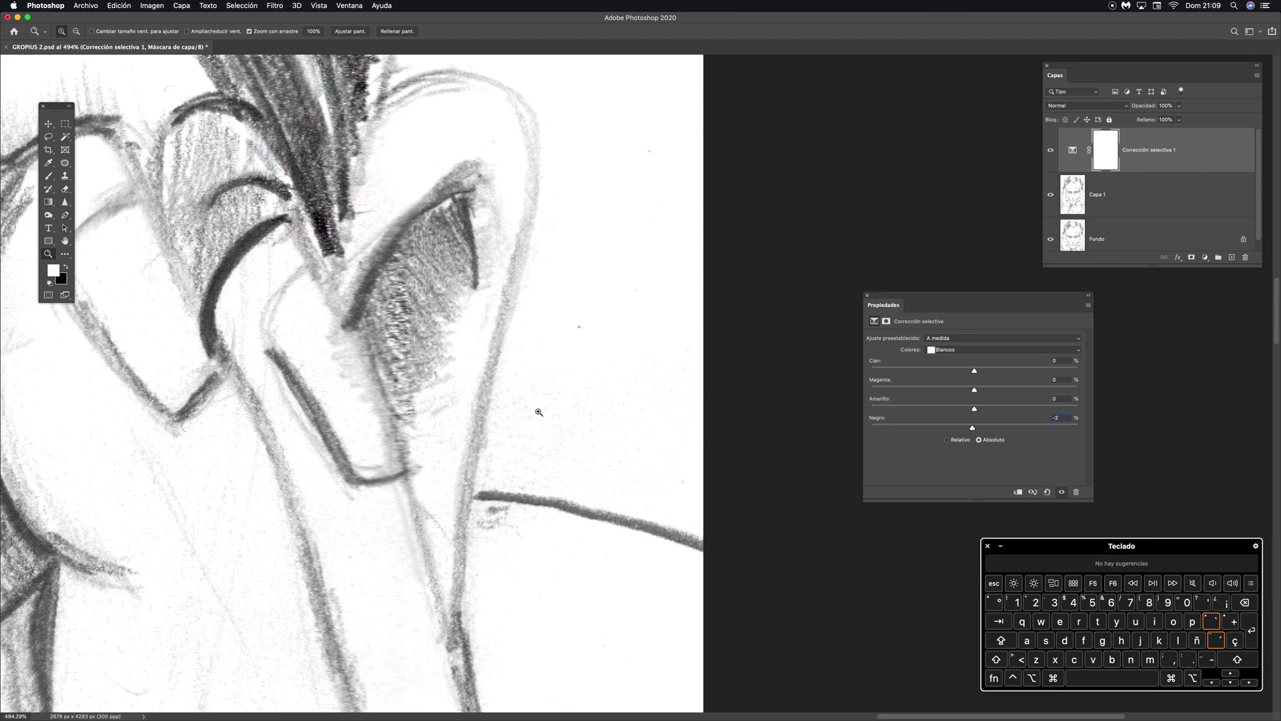
# Step: Bring the whole face back into view, reposition the adjustment properties beside the drawing and select Neutros as the color range
pyautogui.press('super+minus')
pyautogui.press('super+minus')
pyautogui.press('super+minus')
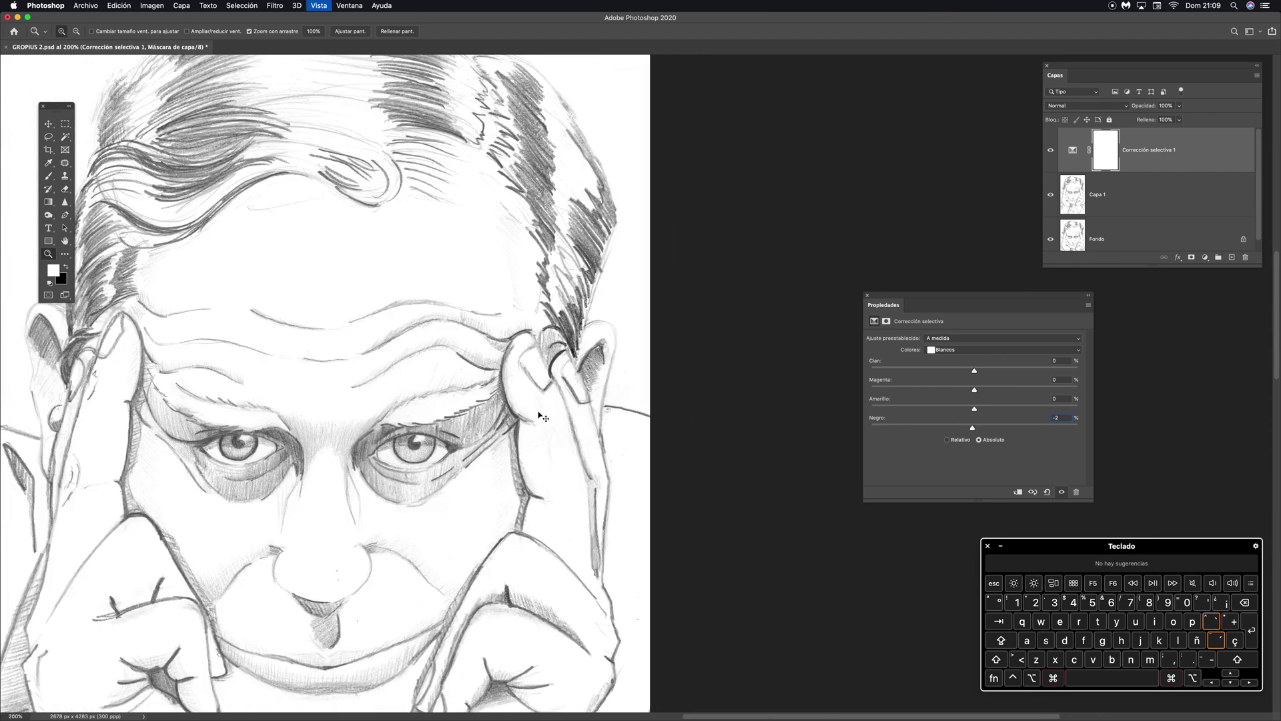
pyautogui.press('super+minus')
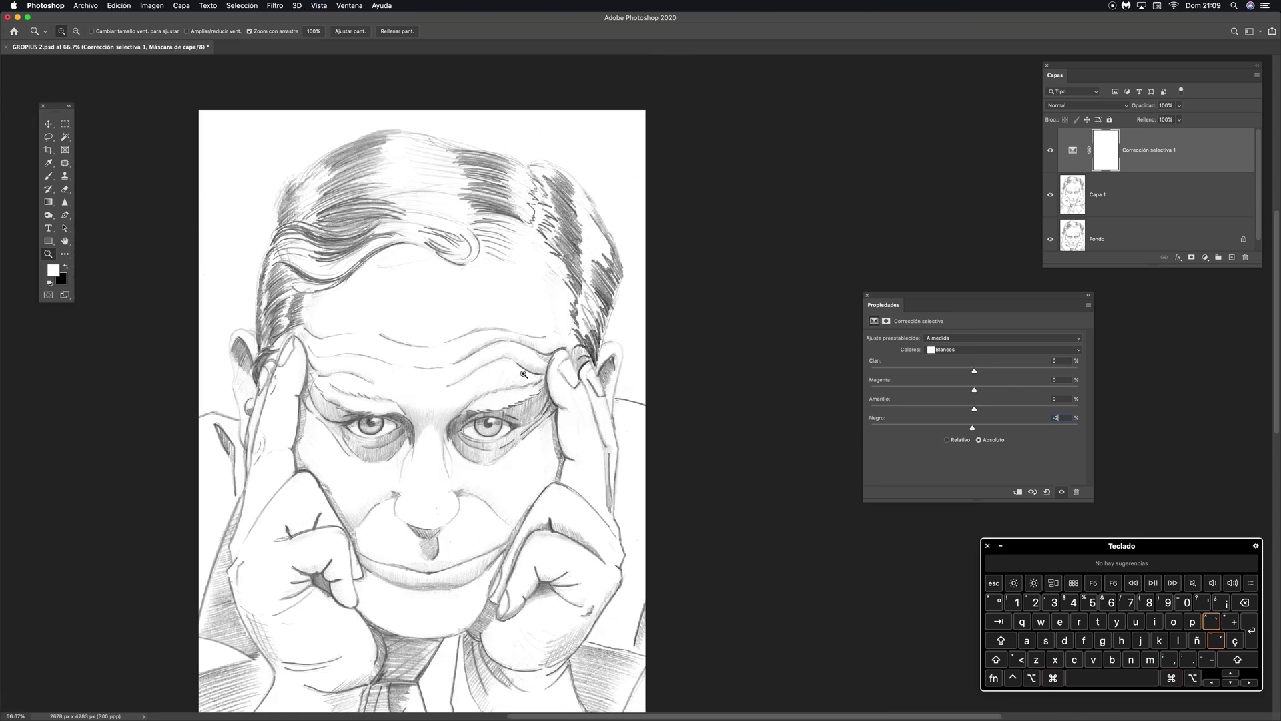
pyautogui.moveTo(547, 467); pyautogui.dragTo(675, 334)
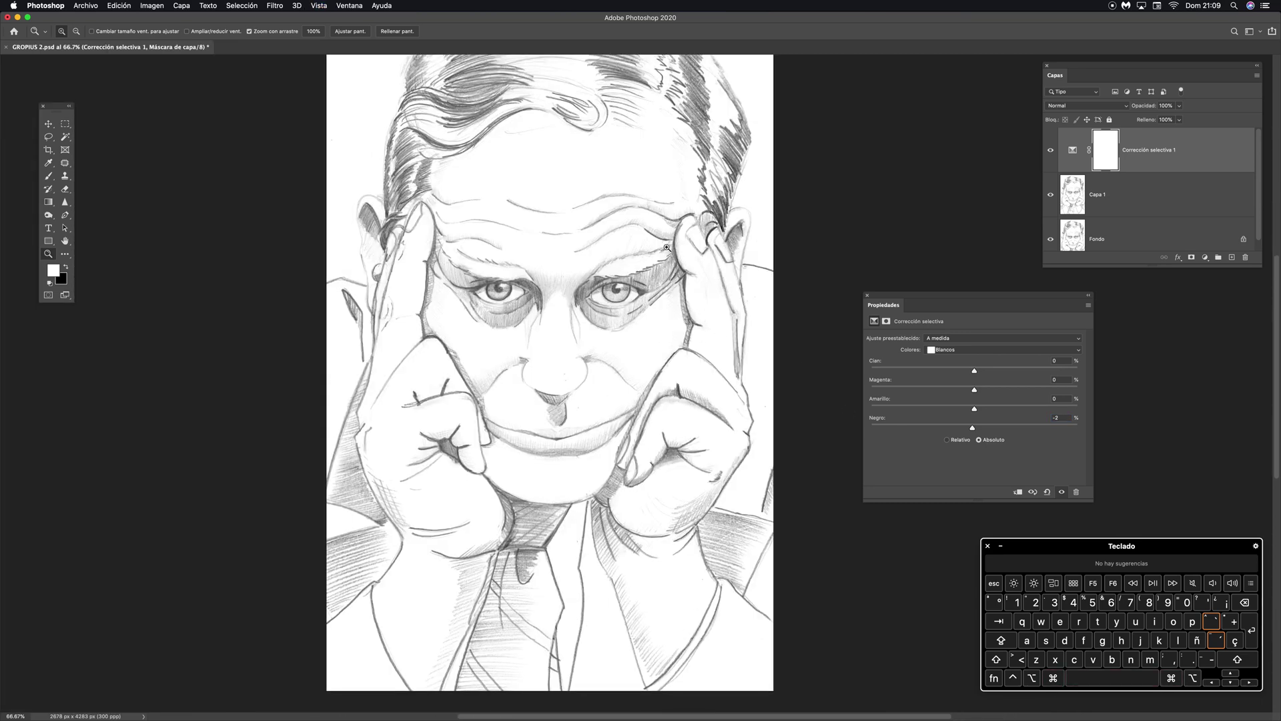
pyautogui.moveTo(666, 222); pyautogui.dragTo(661, 359)
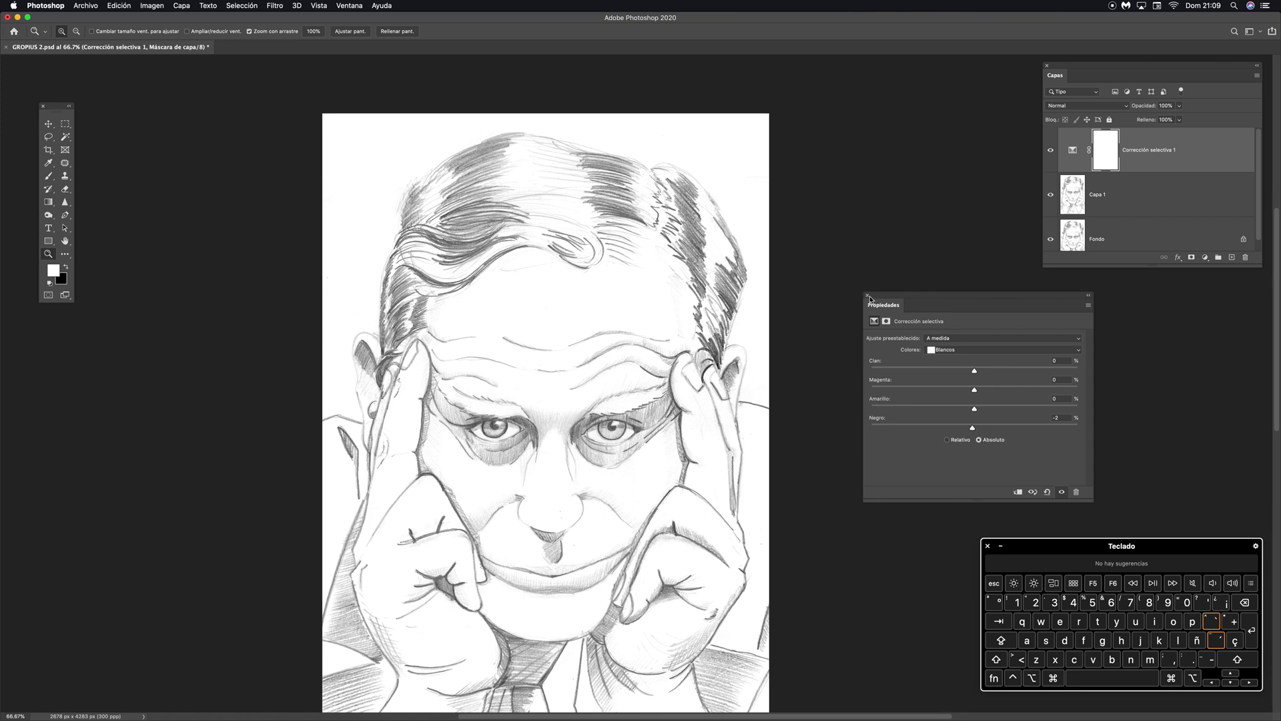
pyautogui.moveTo(869, 299); pyautogui.dragTo(841, 247)
pyautogui.moveTo(968, 248); pyautogui.dragTo(953, 249)
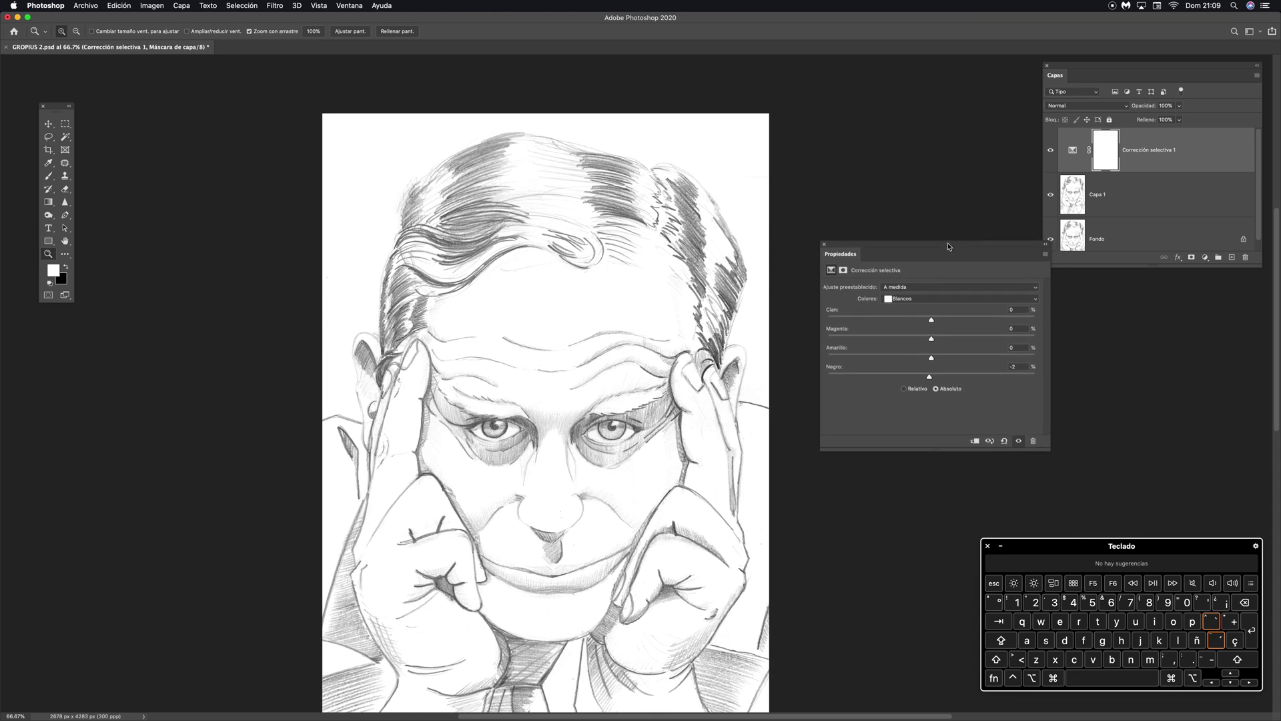
pyautogui.click(905, 299)
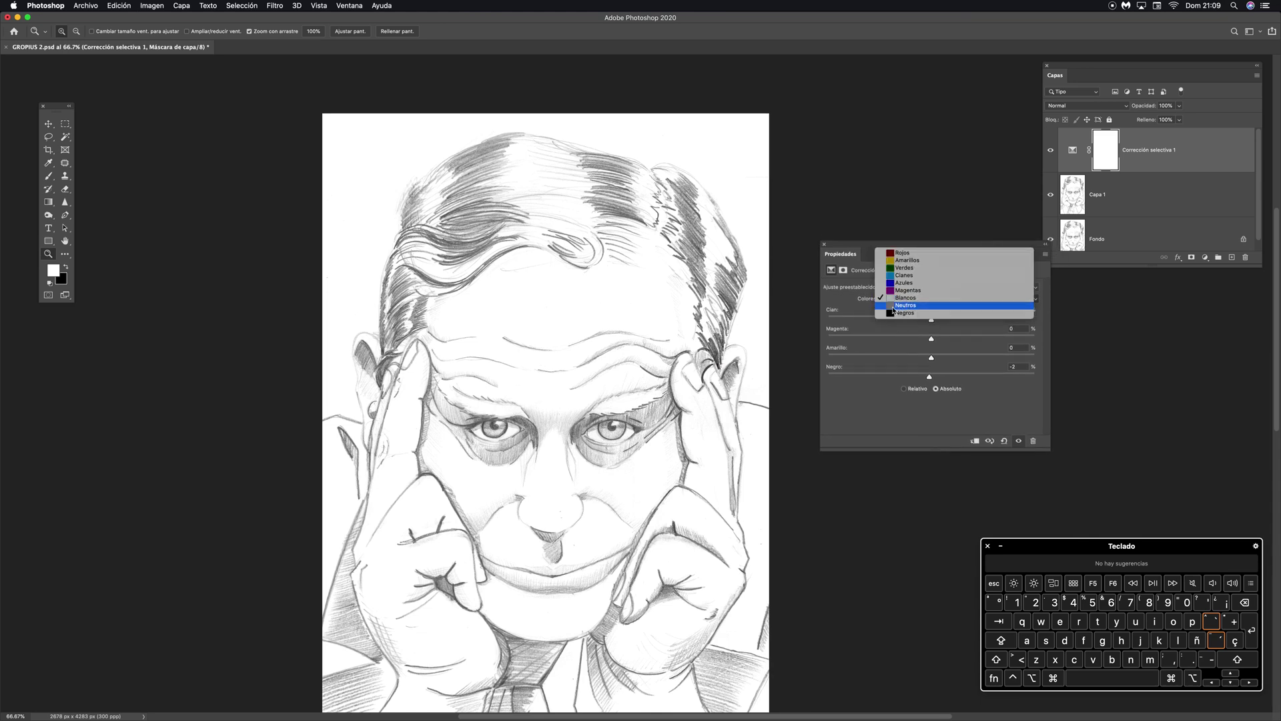
pyautogui.click(893, 308)
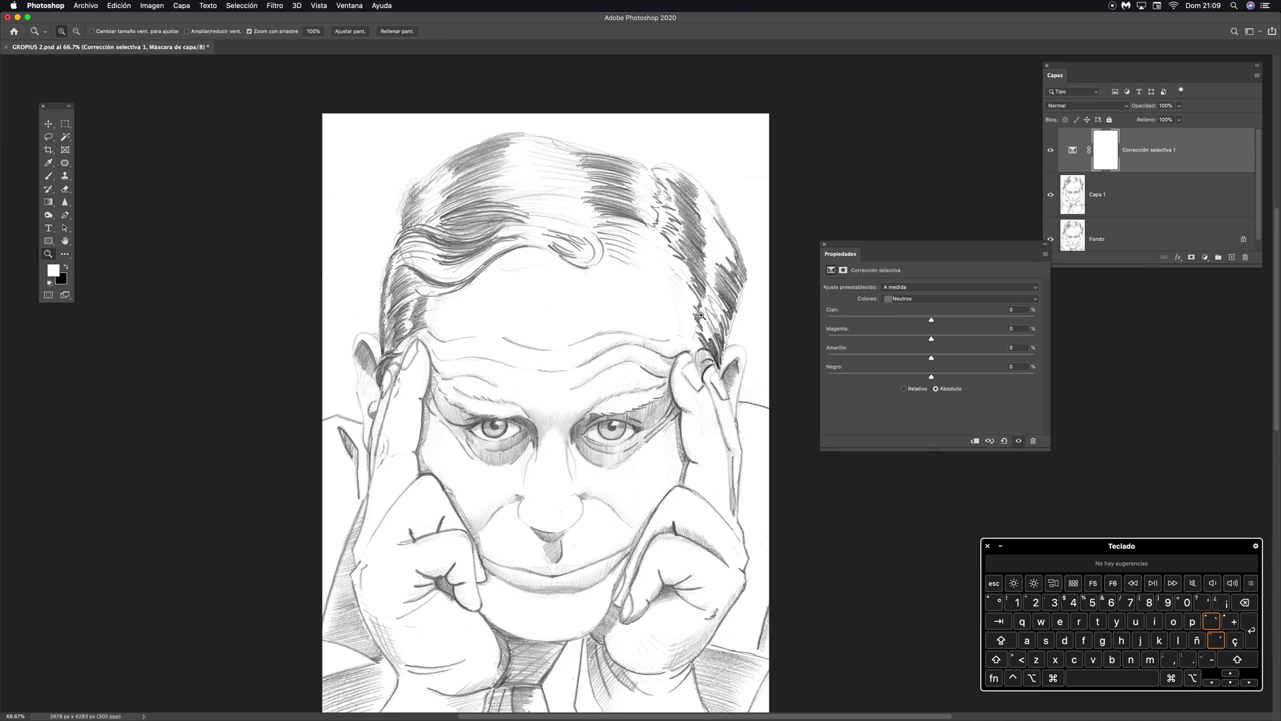
# Step: Raise the Negro value of the Neutros in stages up to +50 %, judge the whole drawing and settle on +40 %
pyautogui.press('space')
pyautogui.moveTo(678, 367); pyautogui.dragTo(664, 318)
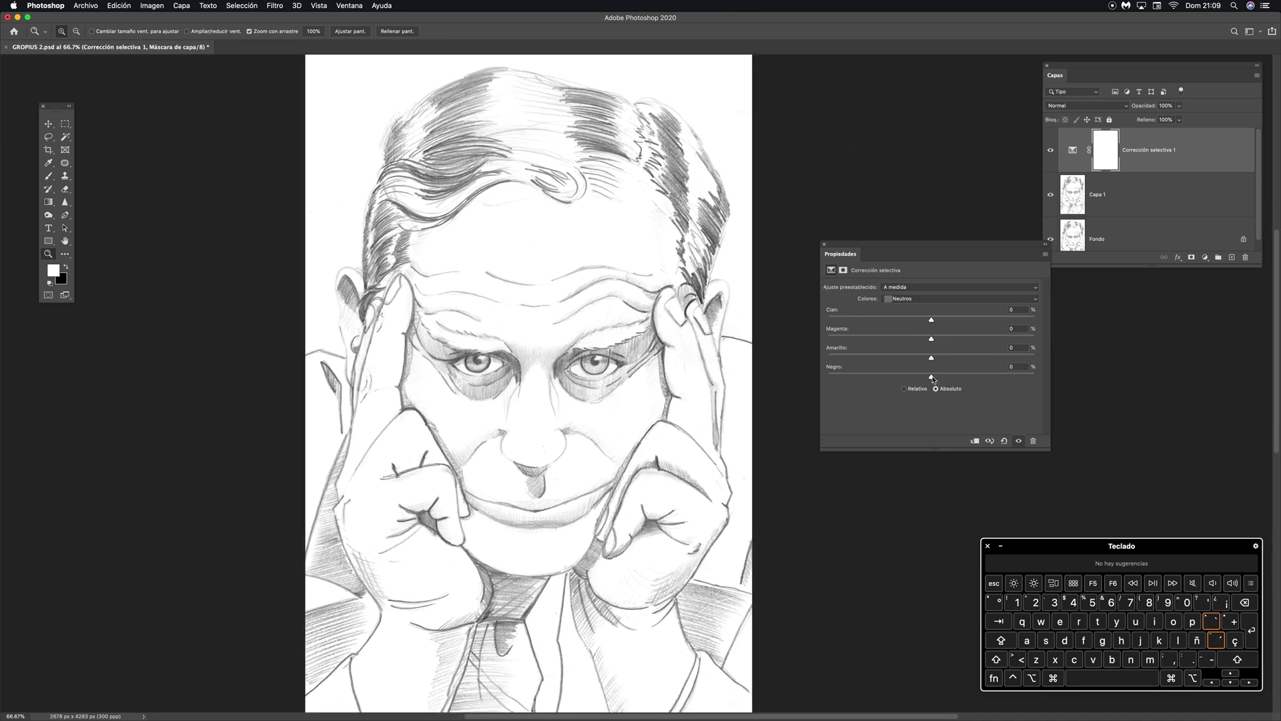
pyautogui.moveTo(932, 378); pyautogui.dragTo(942, 378)
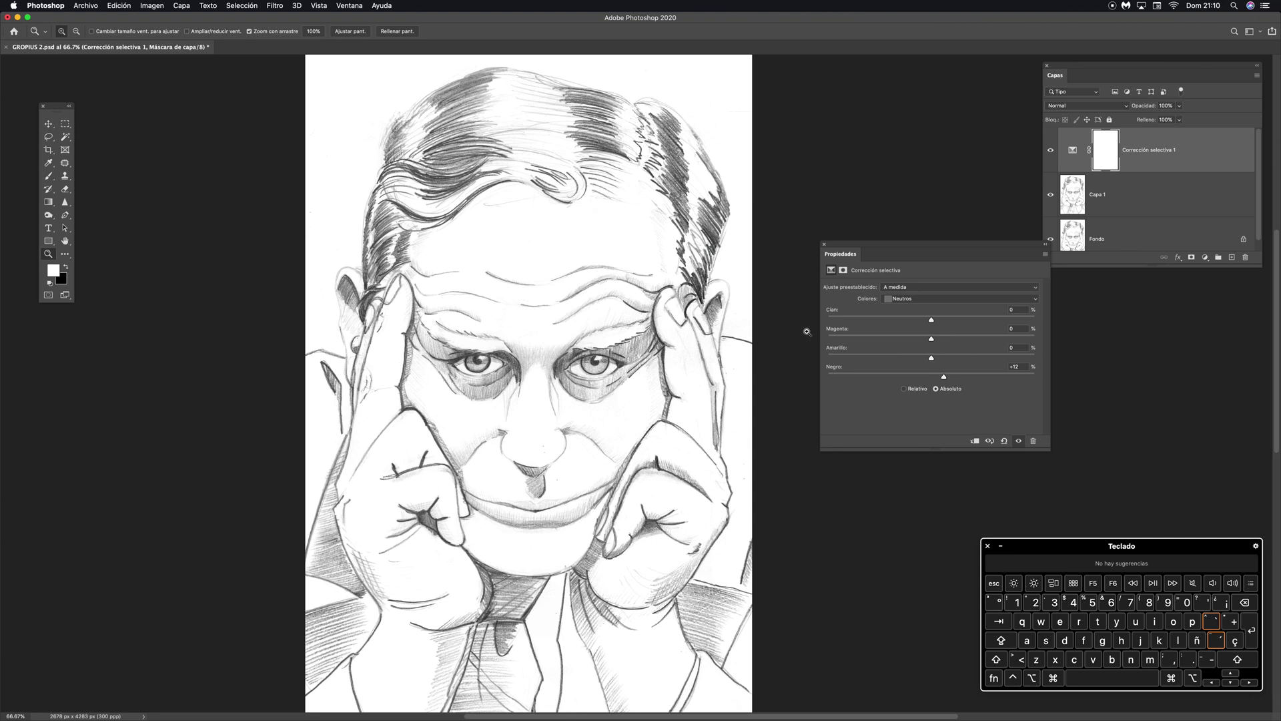
pyautogui.moveTo(945, 377); pyautogui.dragTo(959, 378)
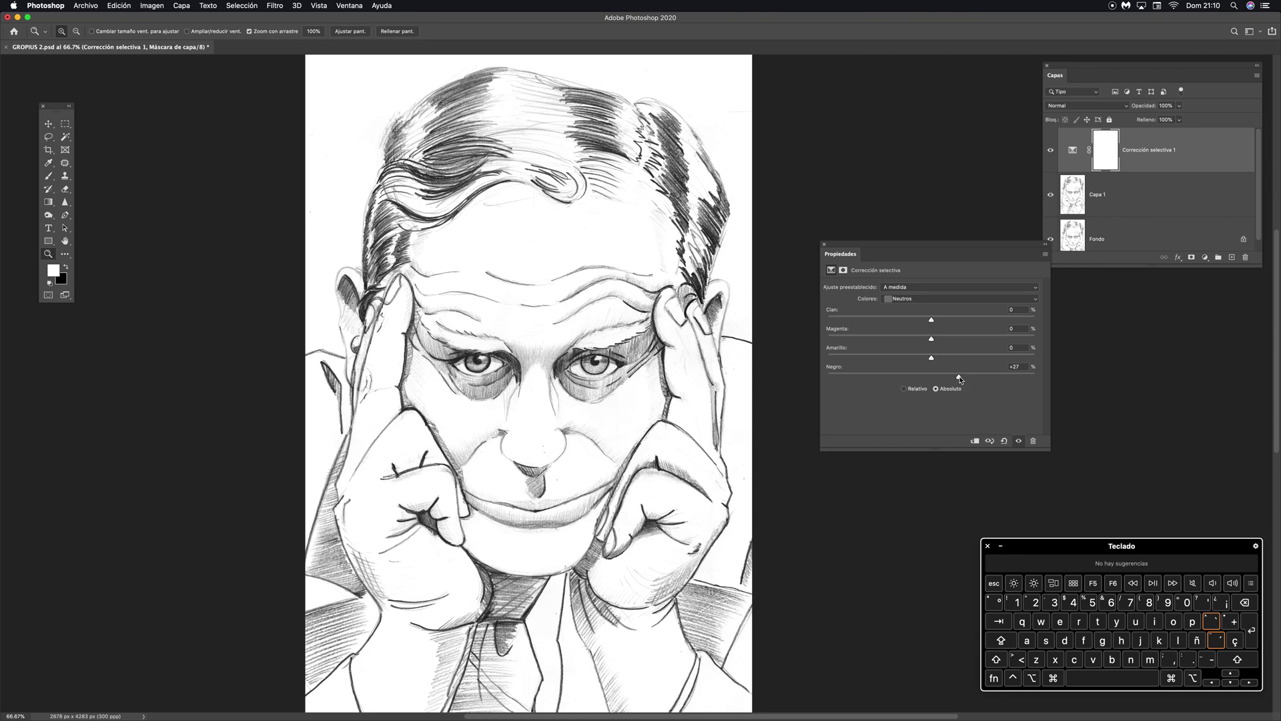
pyautogui.moveTo(959, 378); pyautogui.dragTo(973, 380)
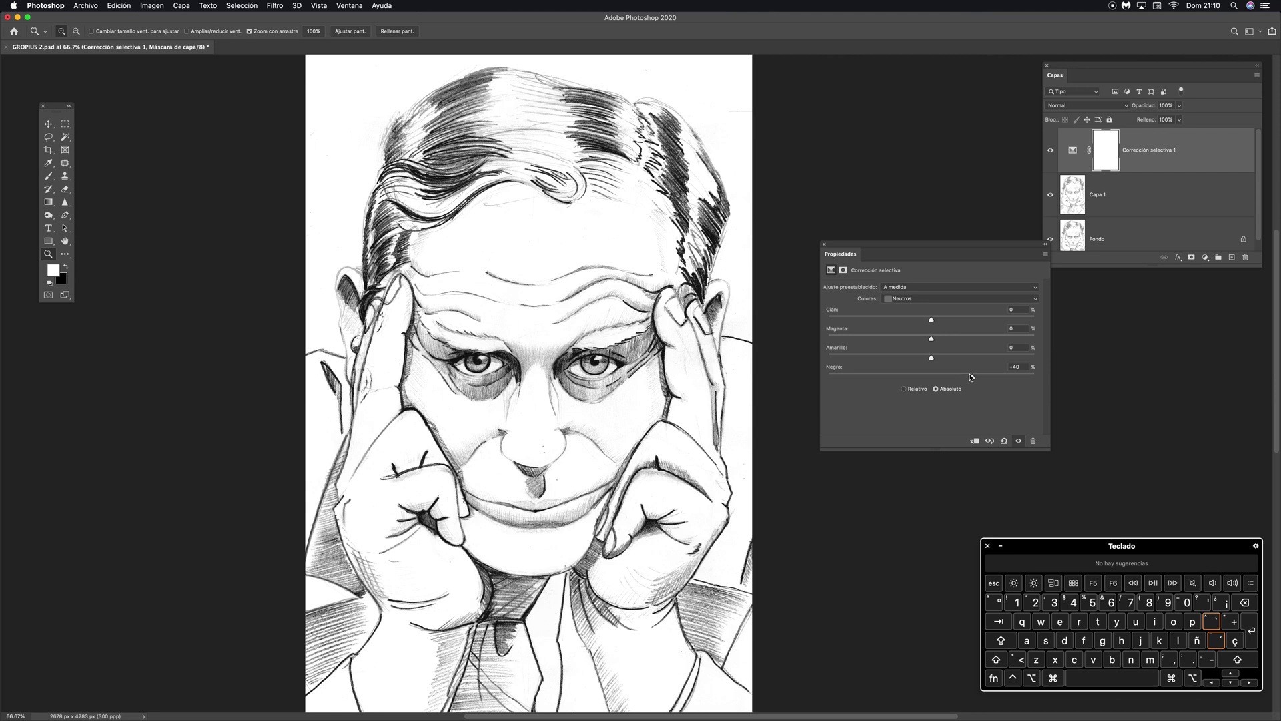
pyautogui.moveTo(979, 379); pyautogui.dragTo(980, 379)
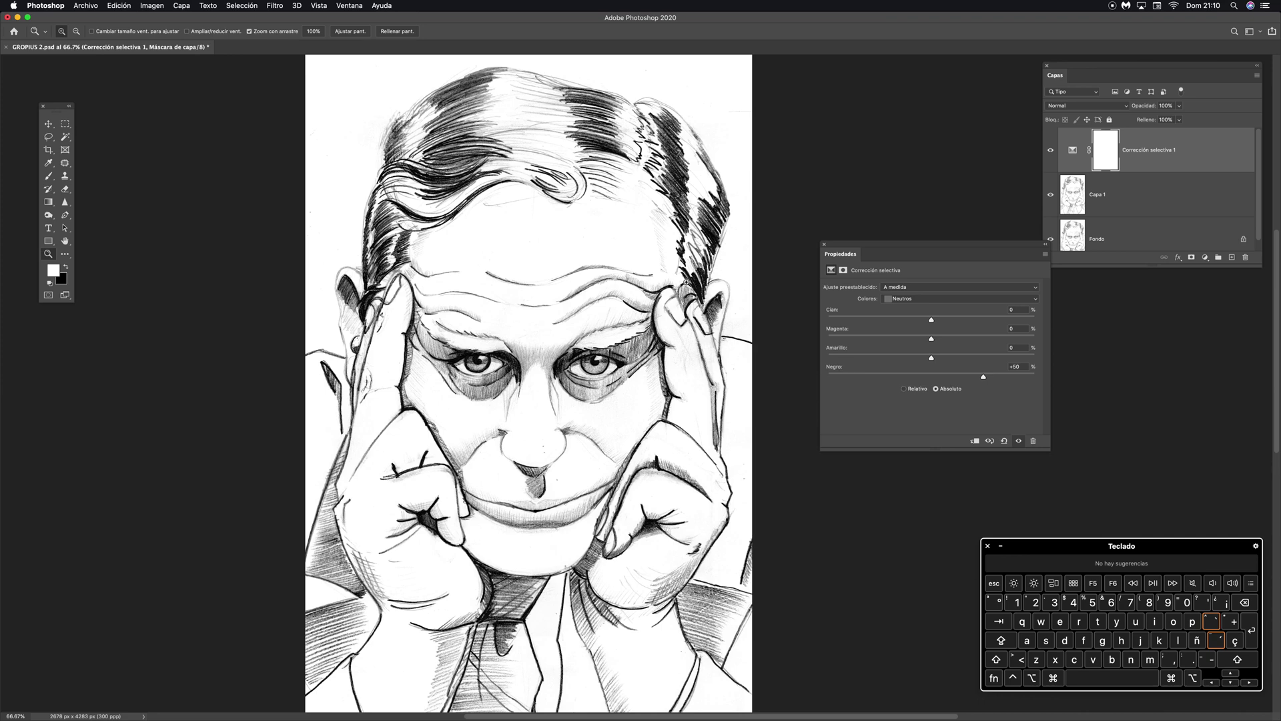
pyautogui.scroll(-5, 637, 347)
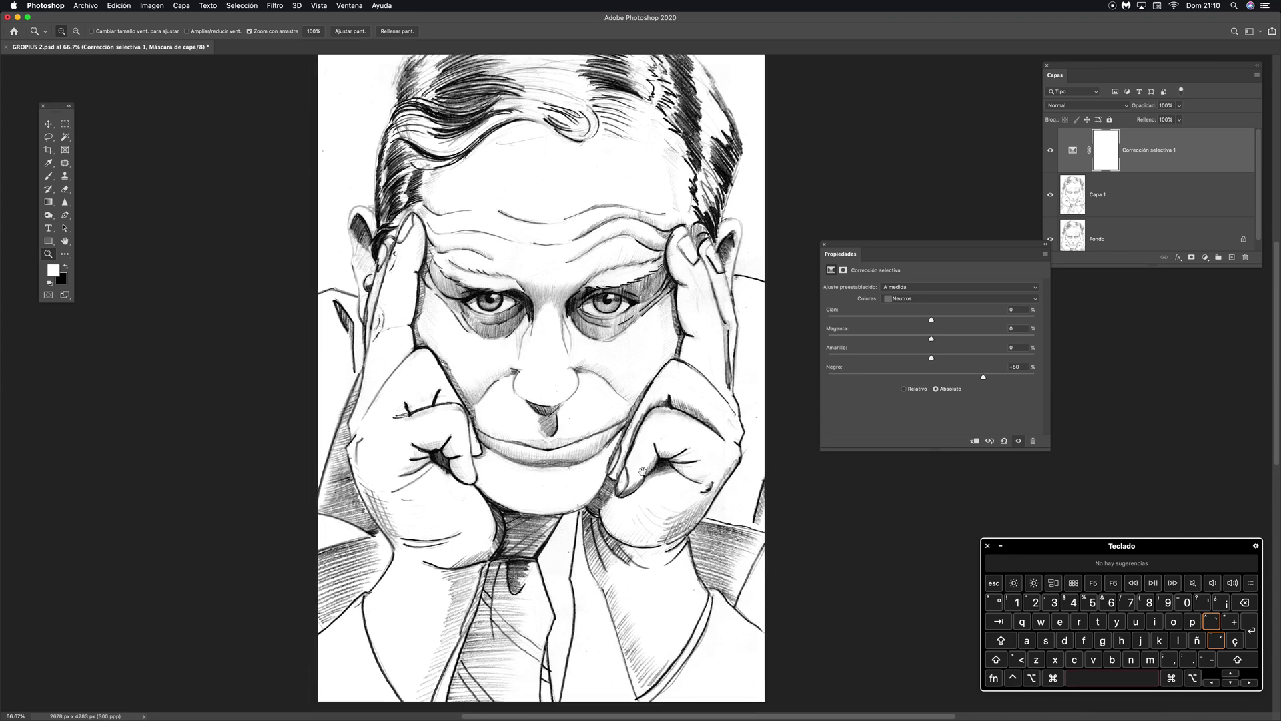
pyautogui.scroll(5, 654, 275)
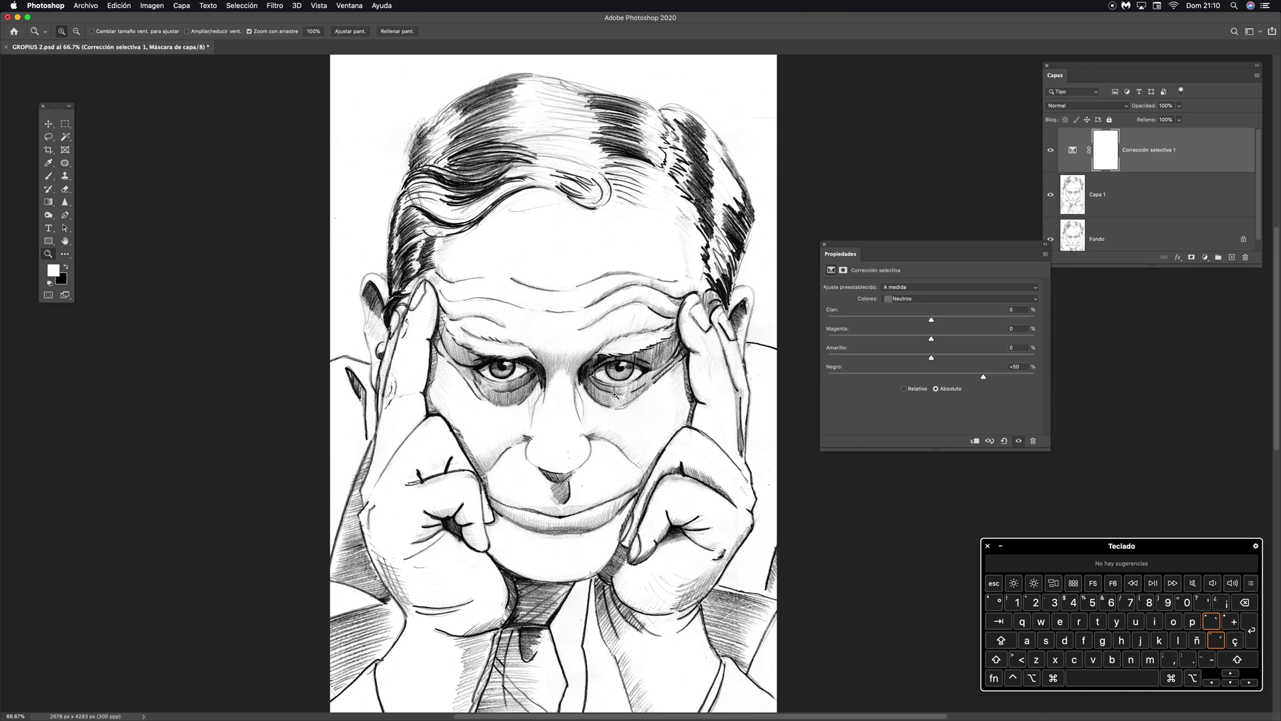
pyautogui.moveTo(983, 377); pyautogui.dragTo(973, 378)
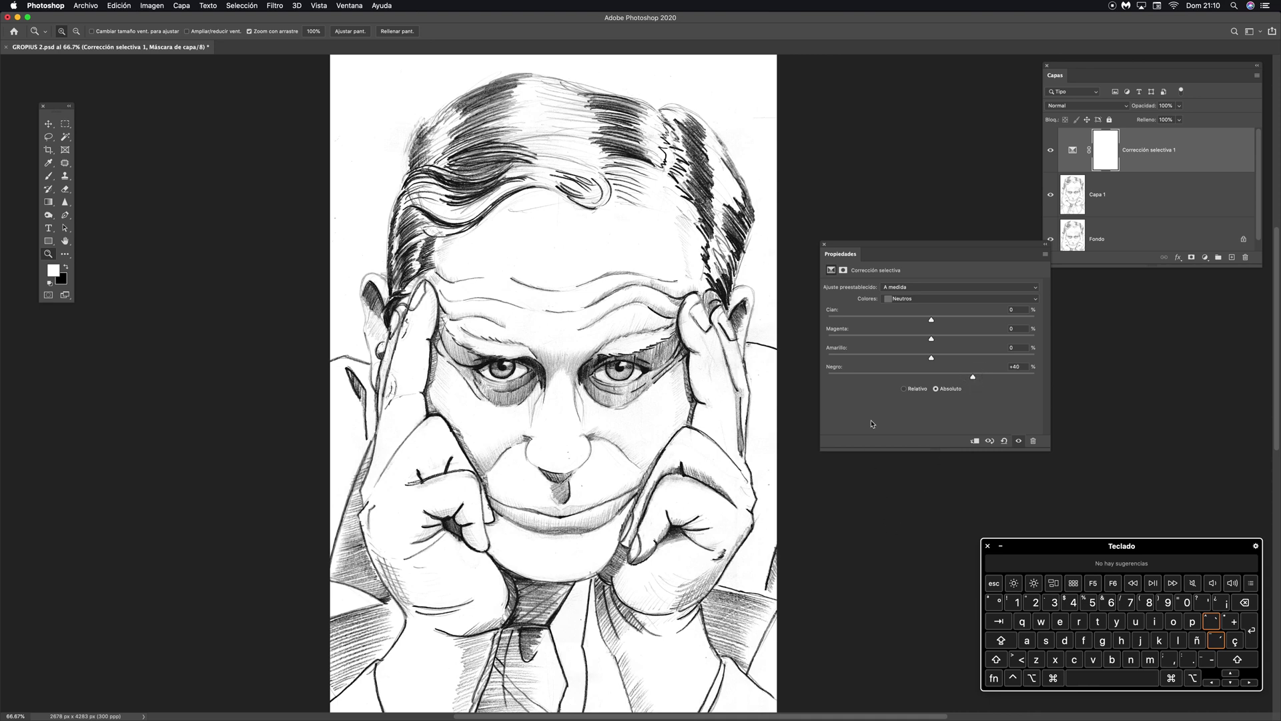
# Step: Close the Selective Color properties and switch to the Move tool
pyautogui.click(909, 302)
pyautogui.click(883, 402)
pyautogui.click(825, 245)
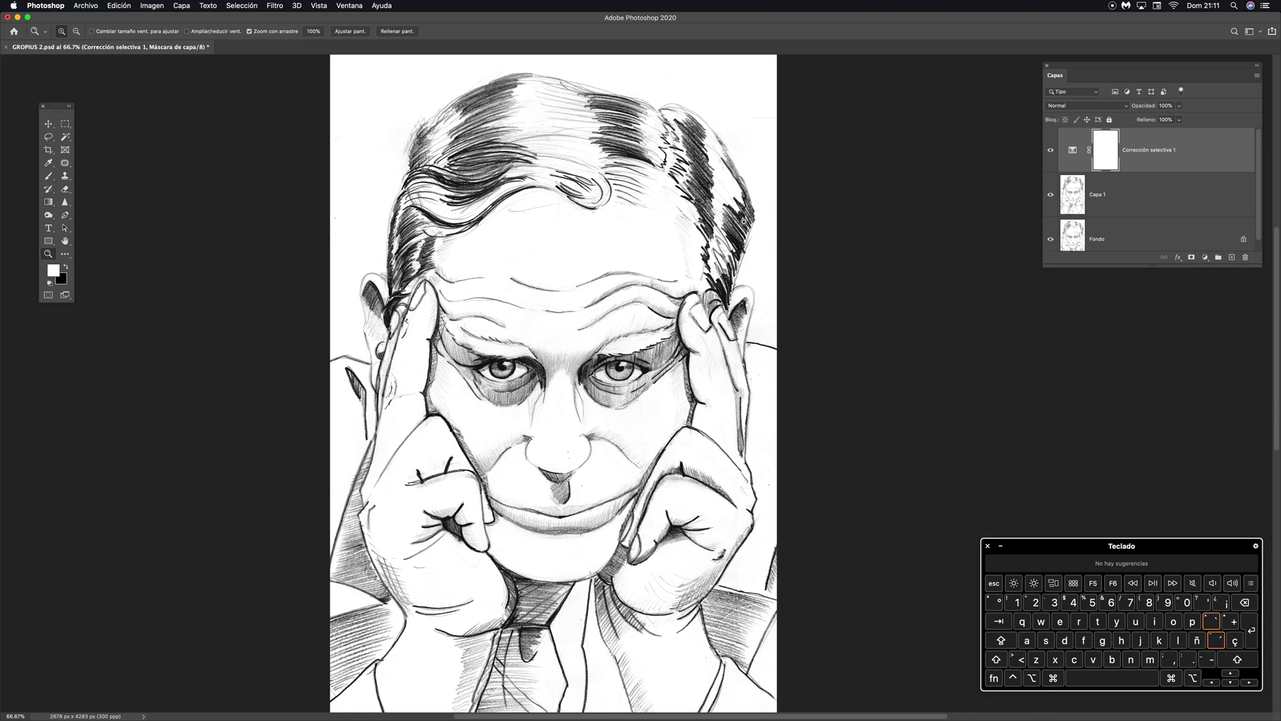
pyautogui.press('v')
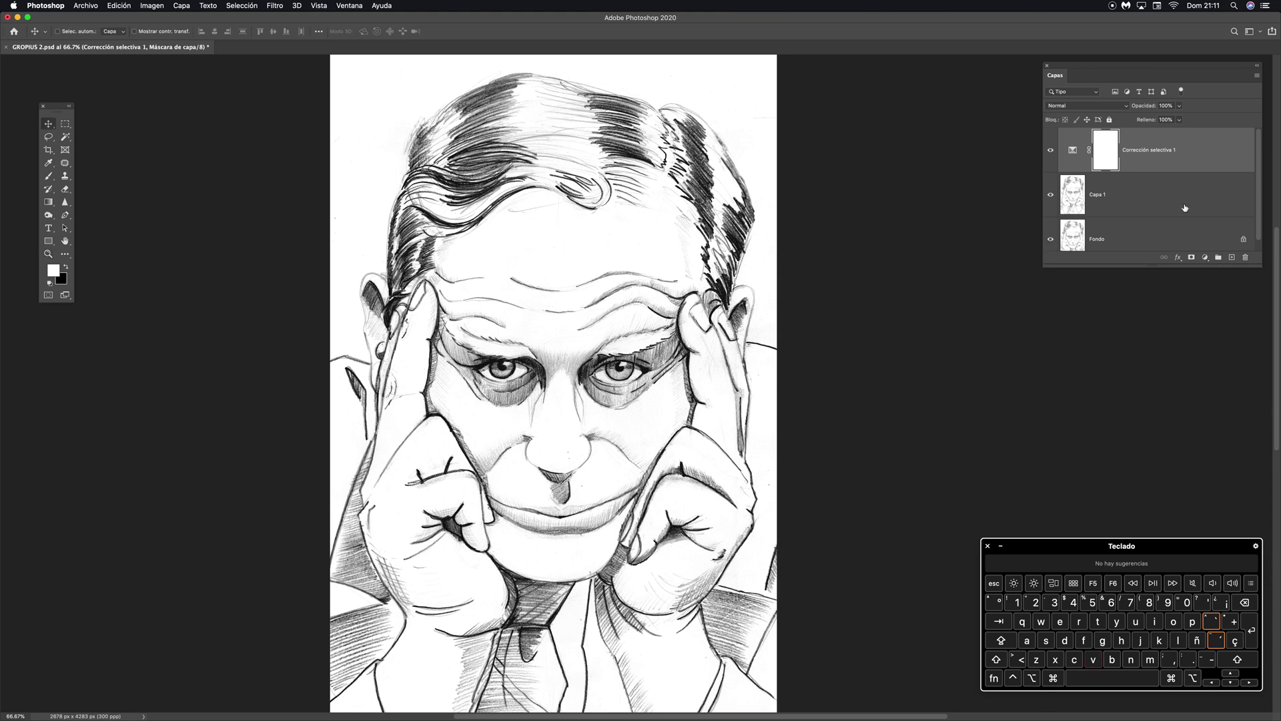
# Step: Add a Niveles adjustment layer, try a shadow input level of 90, settle on 30 and close its properties
pyautogui.click(1205, 257)
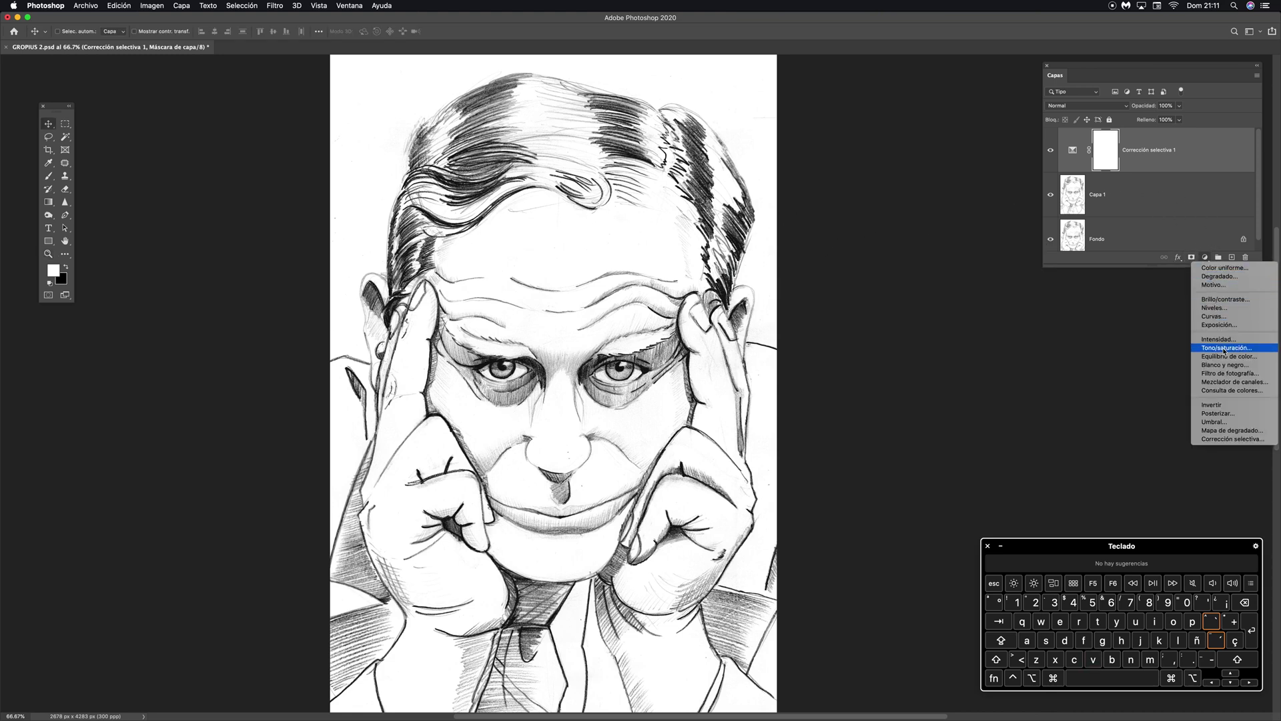
pyautogui.click(1215, 309)
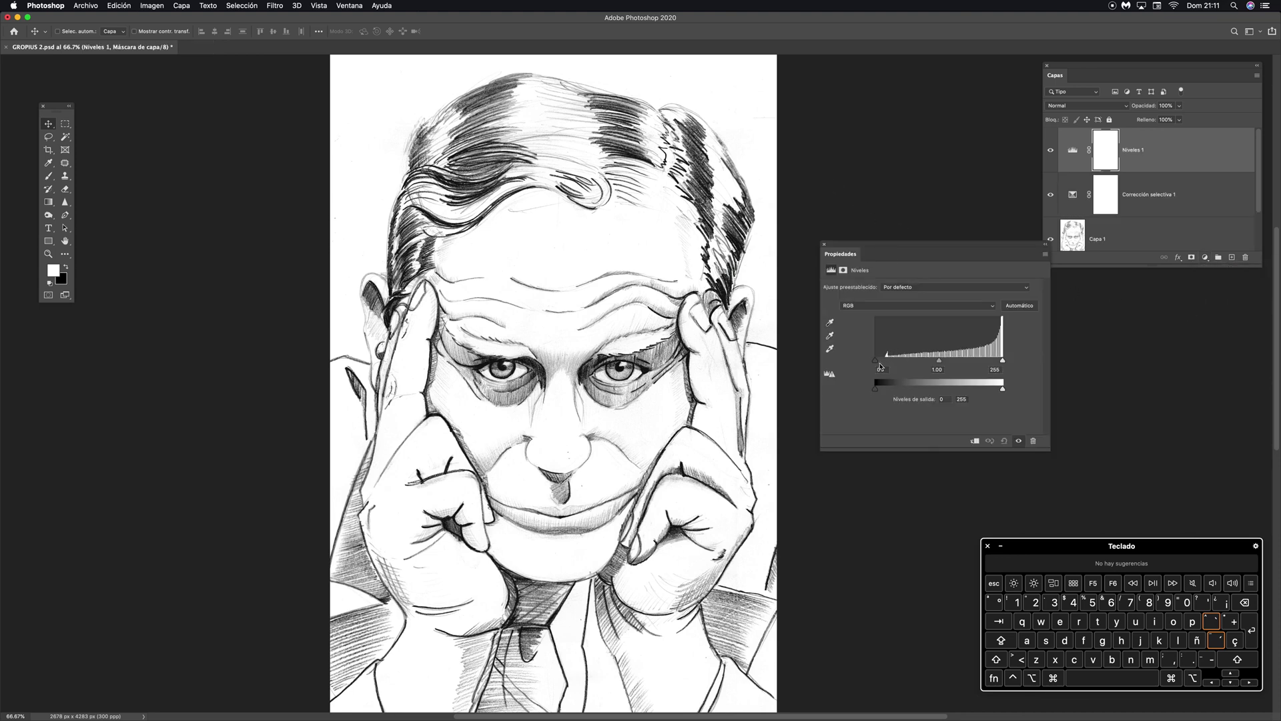
pyautogui.moveTo(878, 365); pyautogui.dragTo(925, 363)
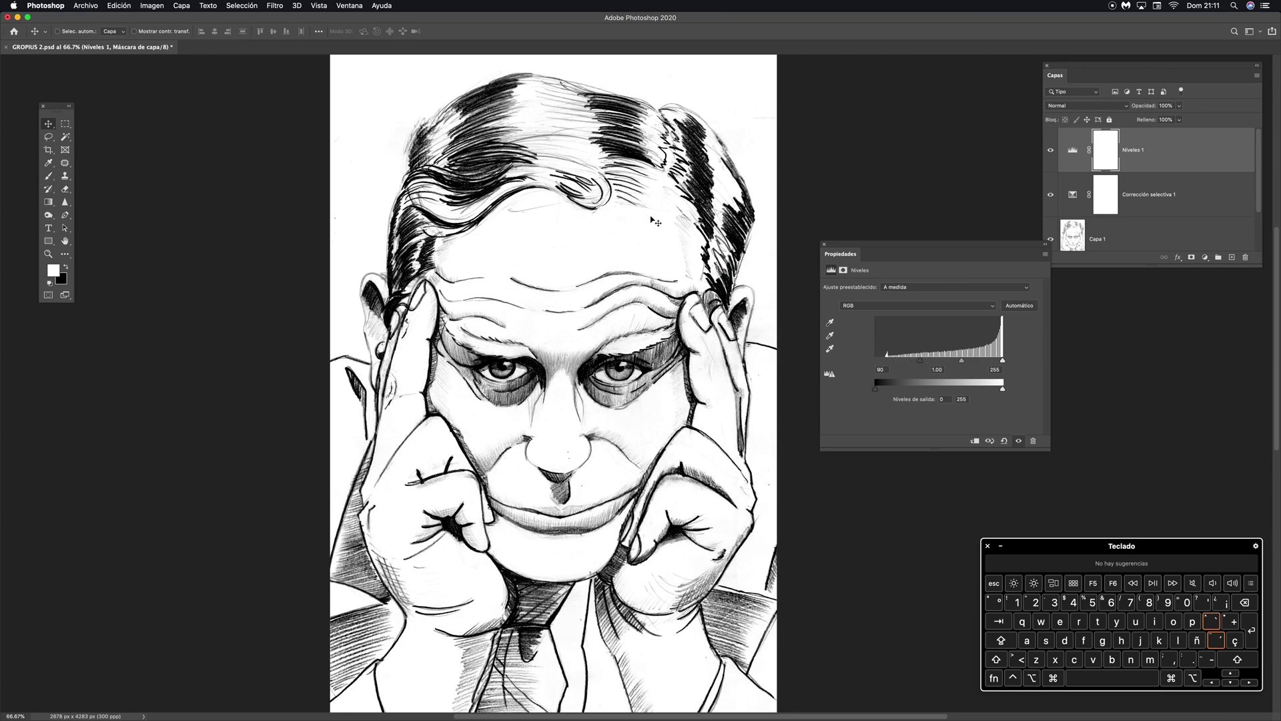
pyautogui.moveTo(920, 362); pyautogui.dragTo(892, 365)
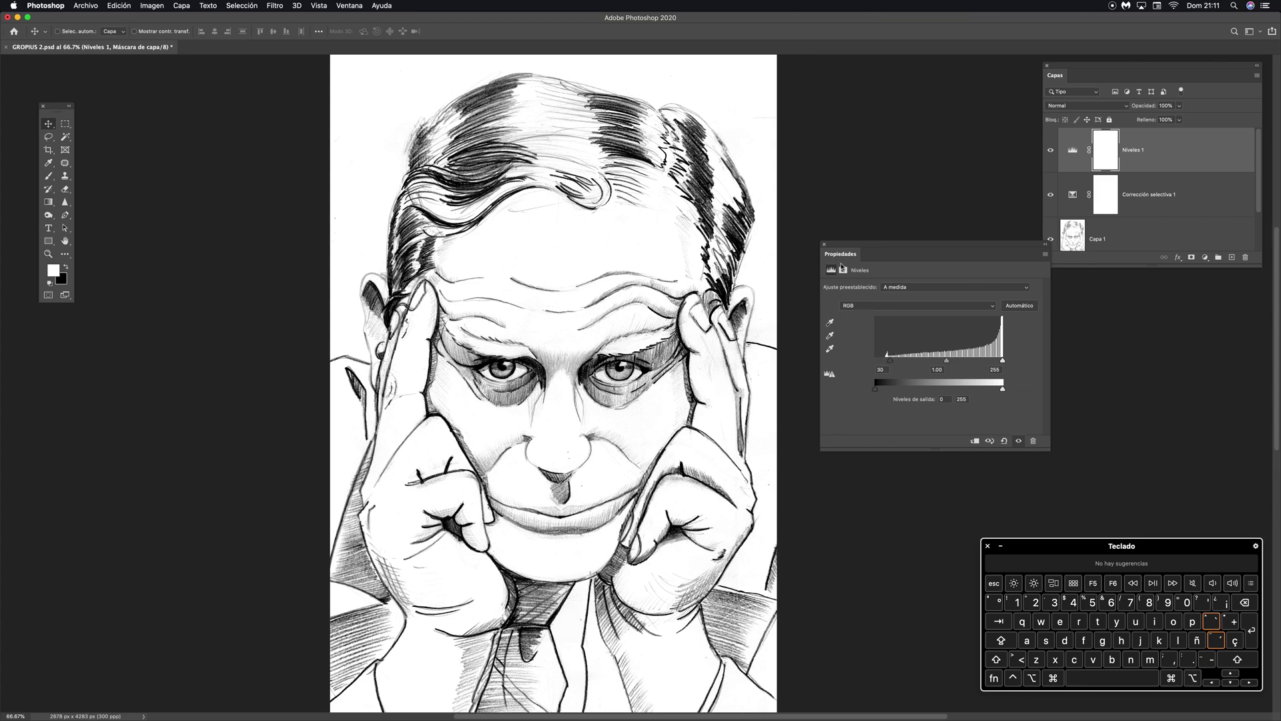
pyautogui.click(823, 245)
# Step: Examine the darkened drawing as a whole and near the right-hand ear, comparing it without and with the Niveles 1 layer
pyautogui.press('super+minus')
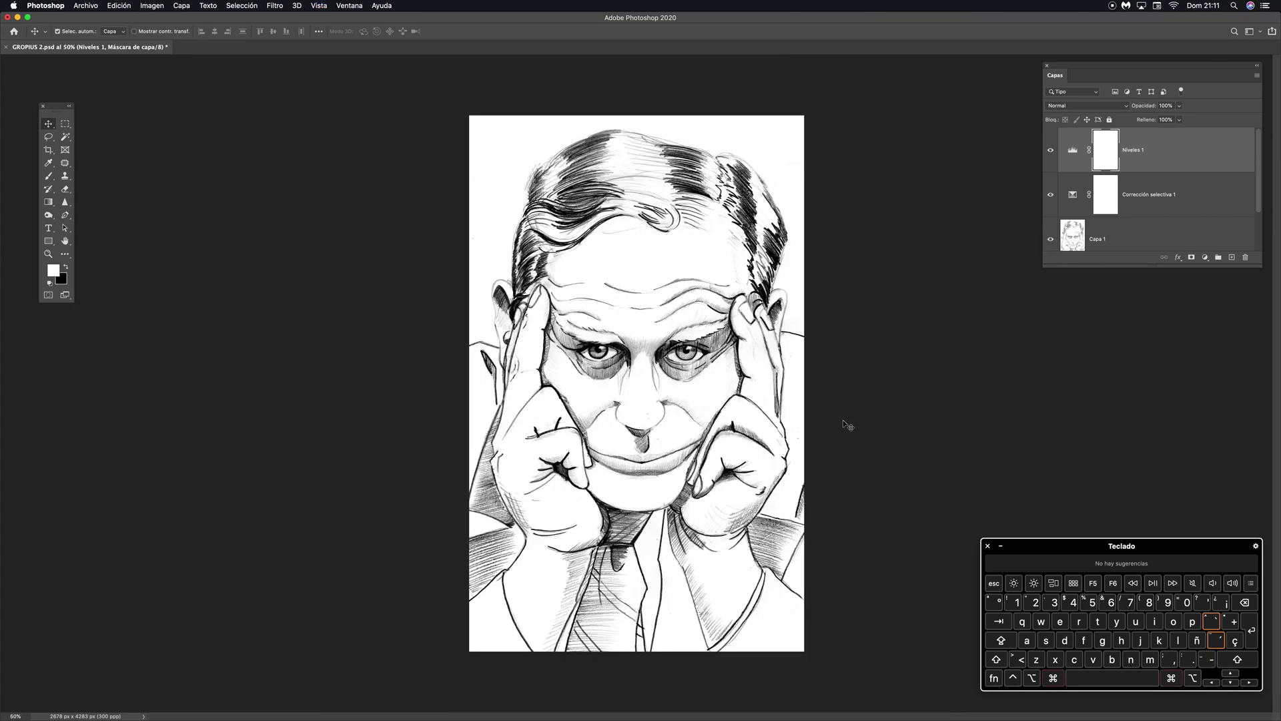
pyautogui.press('super+minus')
pyautogui.press('super+plus')
pyautogui.press('super+plus')
pyautogui.press('super+plus')
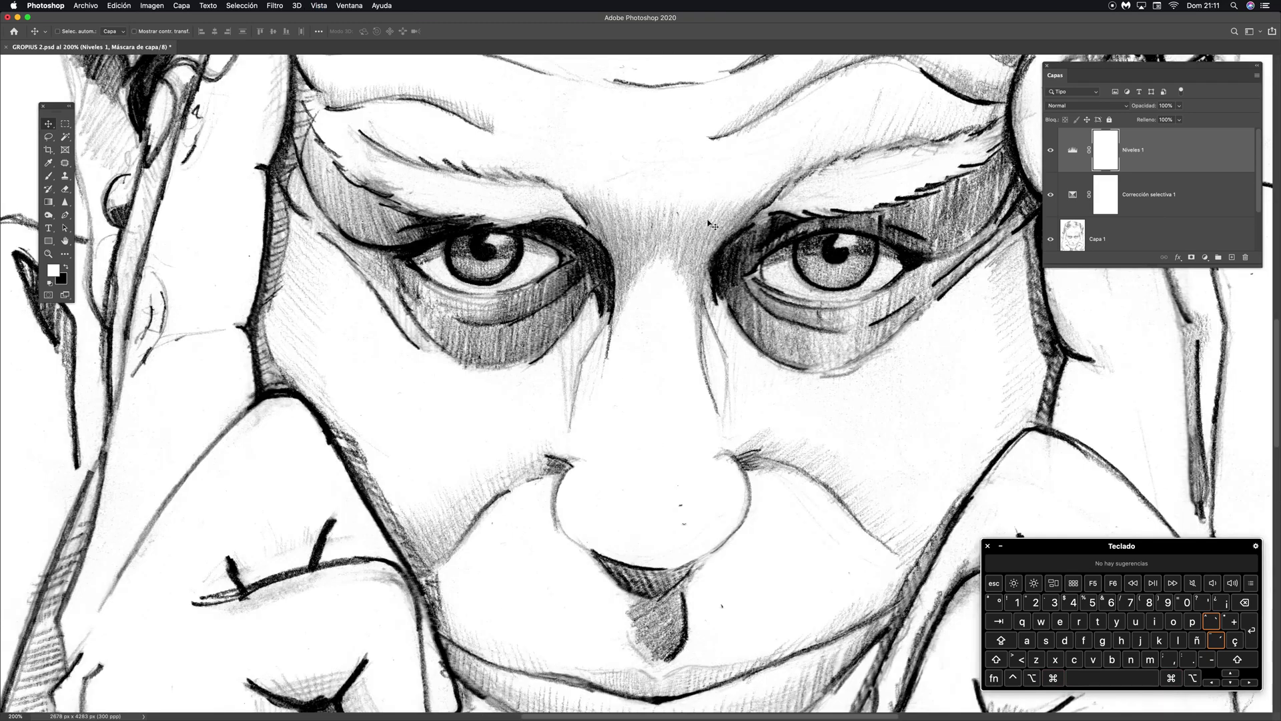
pyautogui.moveTo(770, 364); pyautogui.dragTo(632, 403)
pyautogui.moveTo(737, 379); pyautogui.dragTo(683, 391)
pyautogui.press('z')
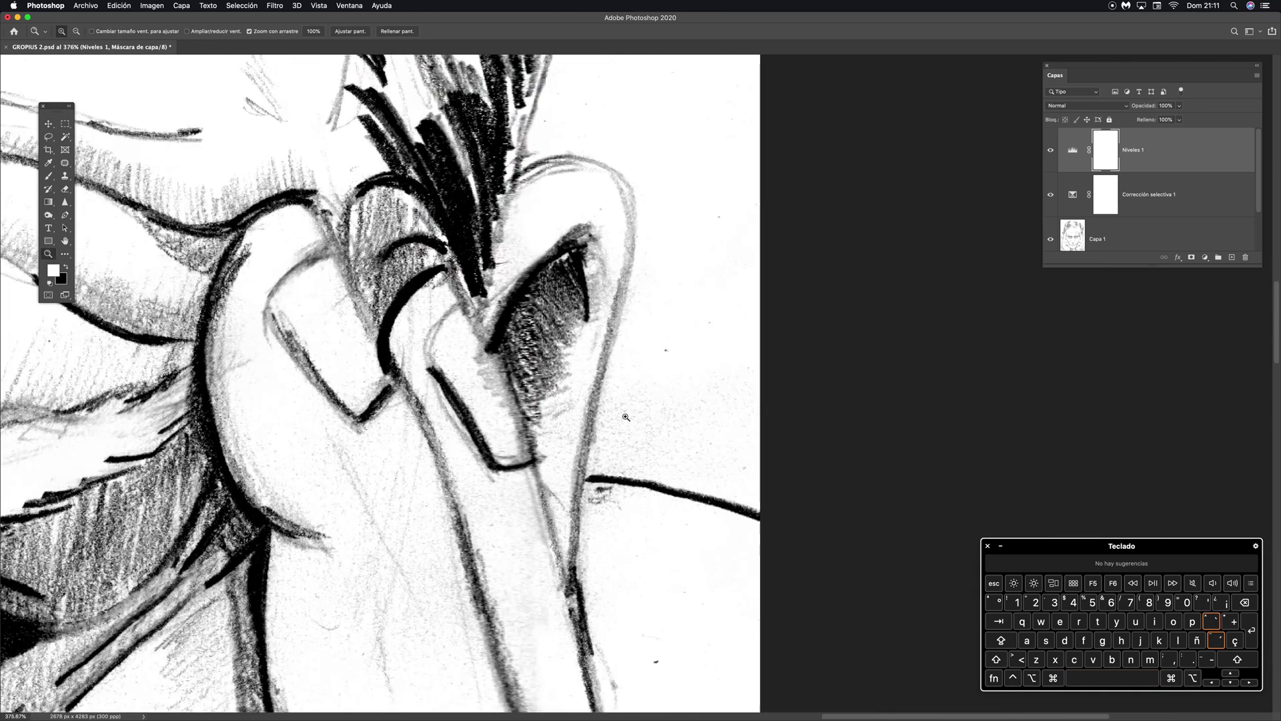
pyautogui.click(1052, 151)
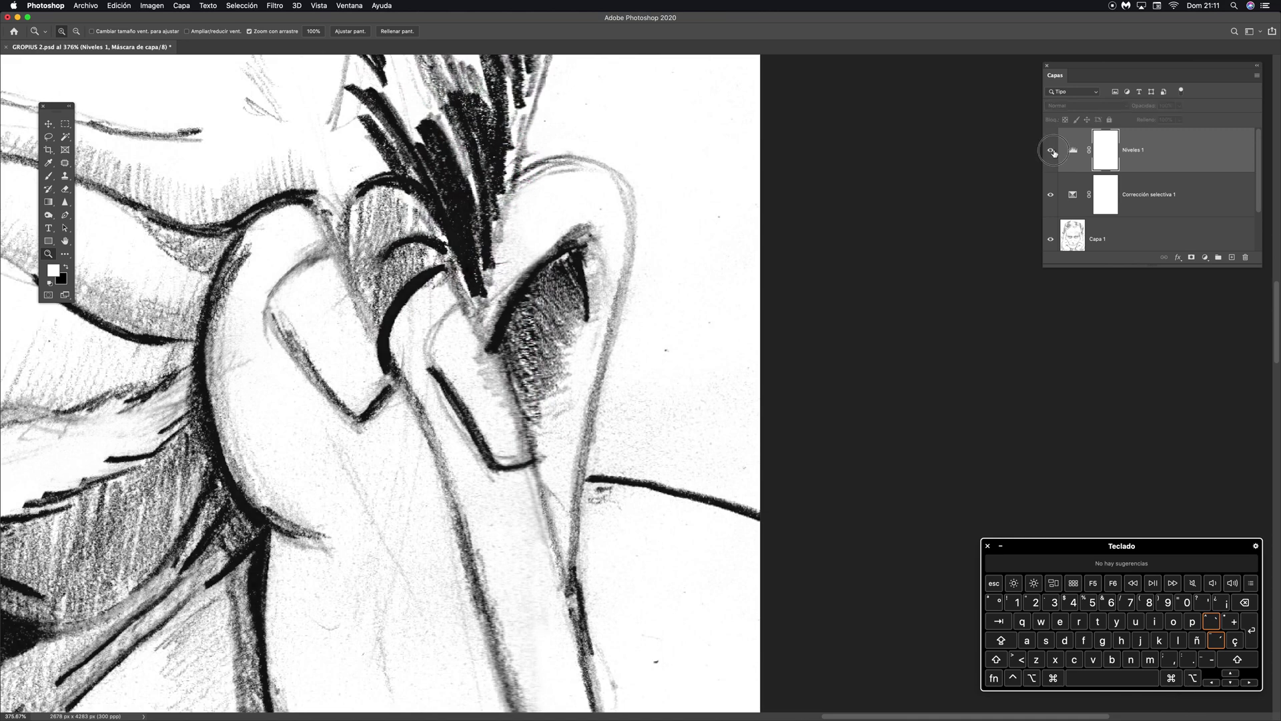
pyautogui.click(1052, 152)
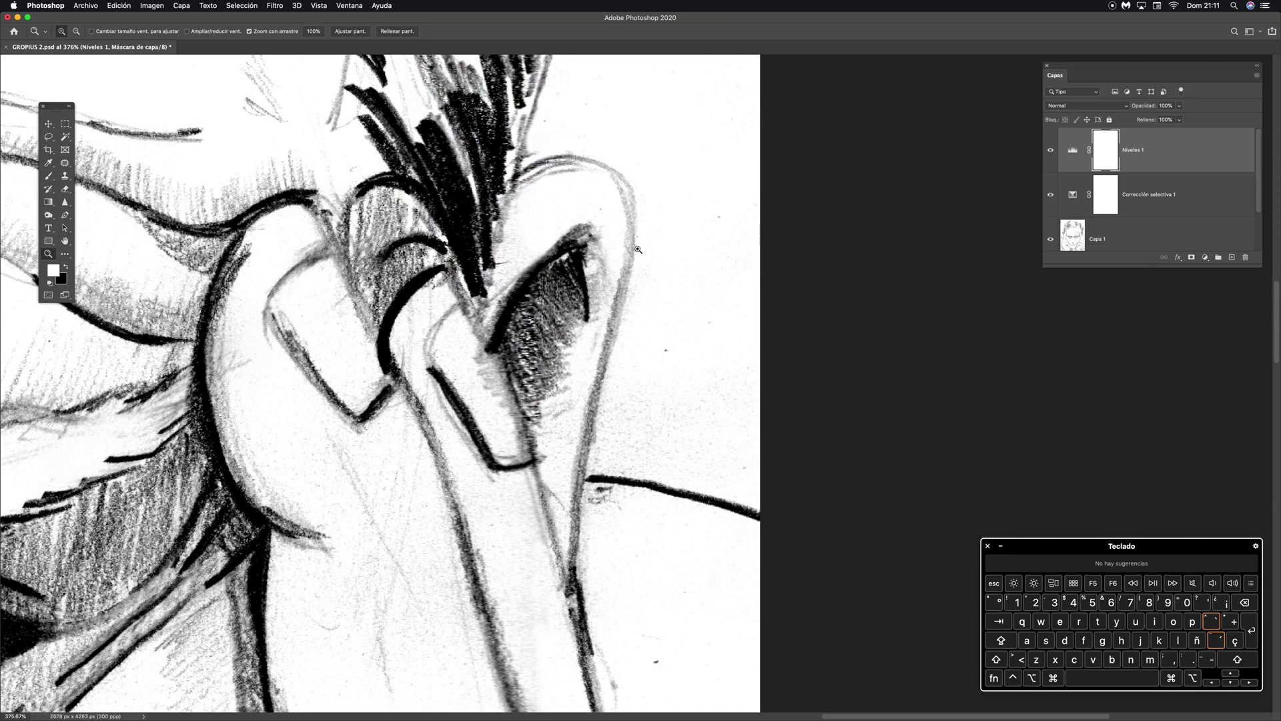
# Step: Switch to the Patch tool, make Capa 1 the active layer and enlarge the layer list to show all layers
pyautogui.press('j')
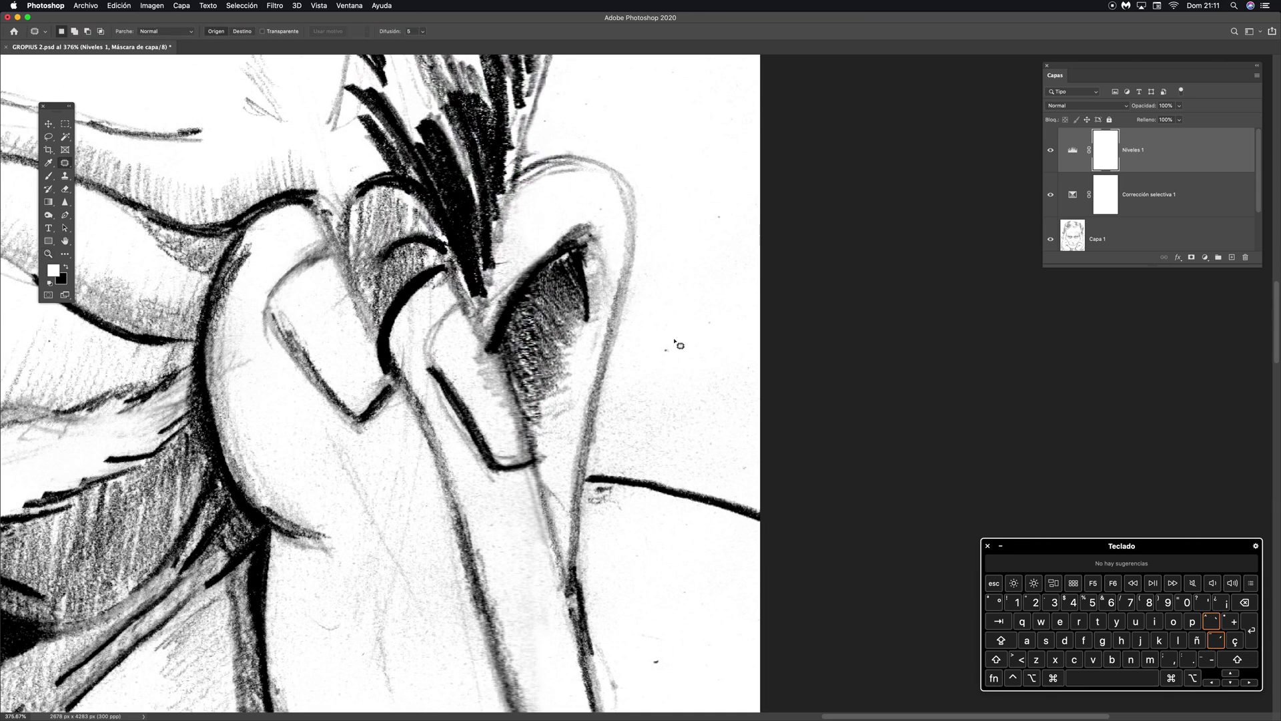
pyautogui.click(671, 384)
pyautogui.click(682, 281)
pyautogui.click(714, 220)
pyautogui.press('super+d')
pyautogui.click(1074, 239)
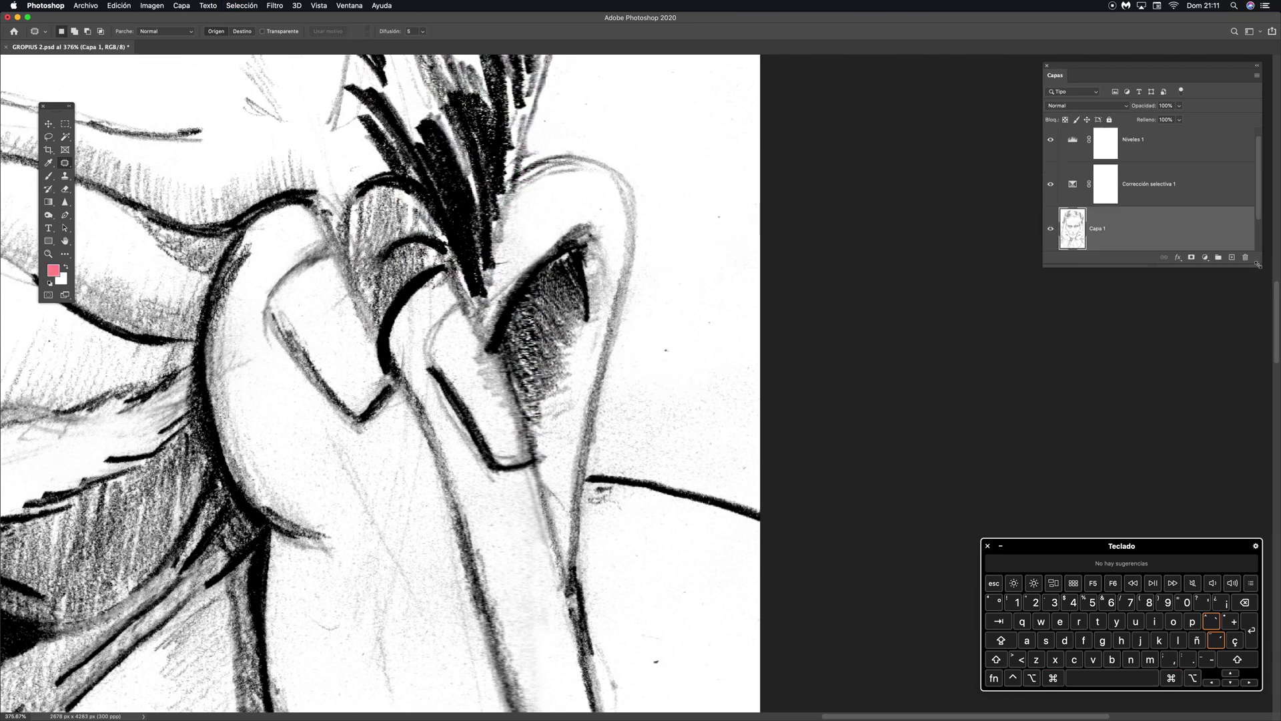
pyautogui.moveTo(1257, 264); pyautogui.dragTo(1193, 339)
# Step: Patch the specks and grain beside the right-hand ear and above the shoulder line with clean paper, then deselect
pyautogui.moveTo(747, 233); pyautogui.dragTo(673, 107)
pyautogui.moveTo(665, 330)
pyautogui.mouseDown()
pyautogui.moveTo(668, 346)
pyautogui.moveTo(685, 226)
pyautogui.mouseUp()
pyautogui.moveTo(697, 346)
pyautogui.mouseDown()
pyautogui.moveTo(687, 332)
pyautogui.moveTo(721, 312)
pyautogui.mouseUp()
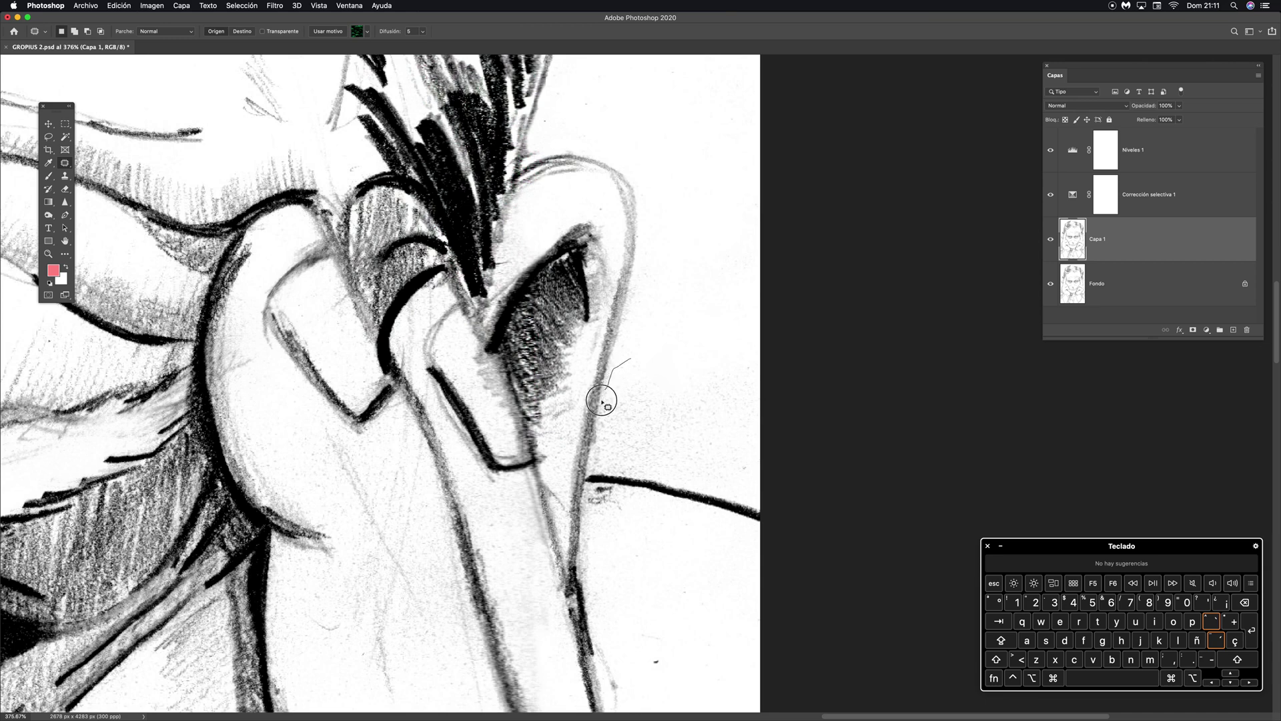
pyautogui.moveTo(634, 474)
pyautogui.mouseDown()
pyautogui.moveTo(674, 367)
pyautogui.moveTo(669, 263)
pyautogui.moveTo(703, 120)
pyautogui.mouseUp()
pyautogui.moveTo(706, 353)
pyautogui.mouseDown()
pyautogui.moveTo(646, 467)
pyautogui.moveTo(684, 485)
pyautogui.moveTo(804, 418)
pyautogui.mouseUp()
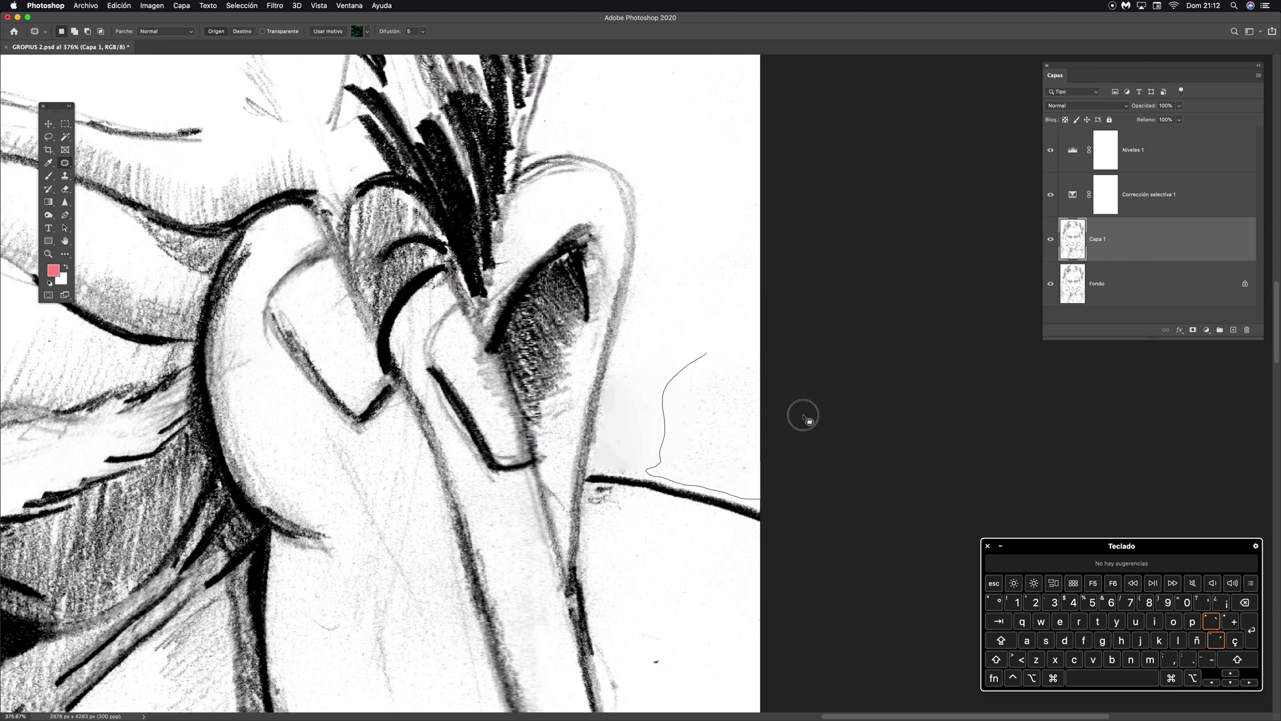
pyautogui.moveTo(721, 418); pyautogui.dragTo(712, 94)
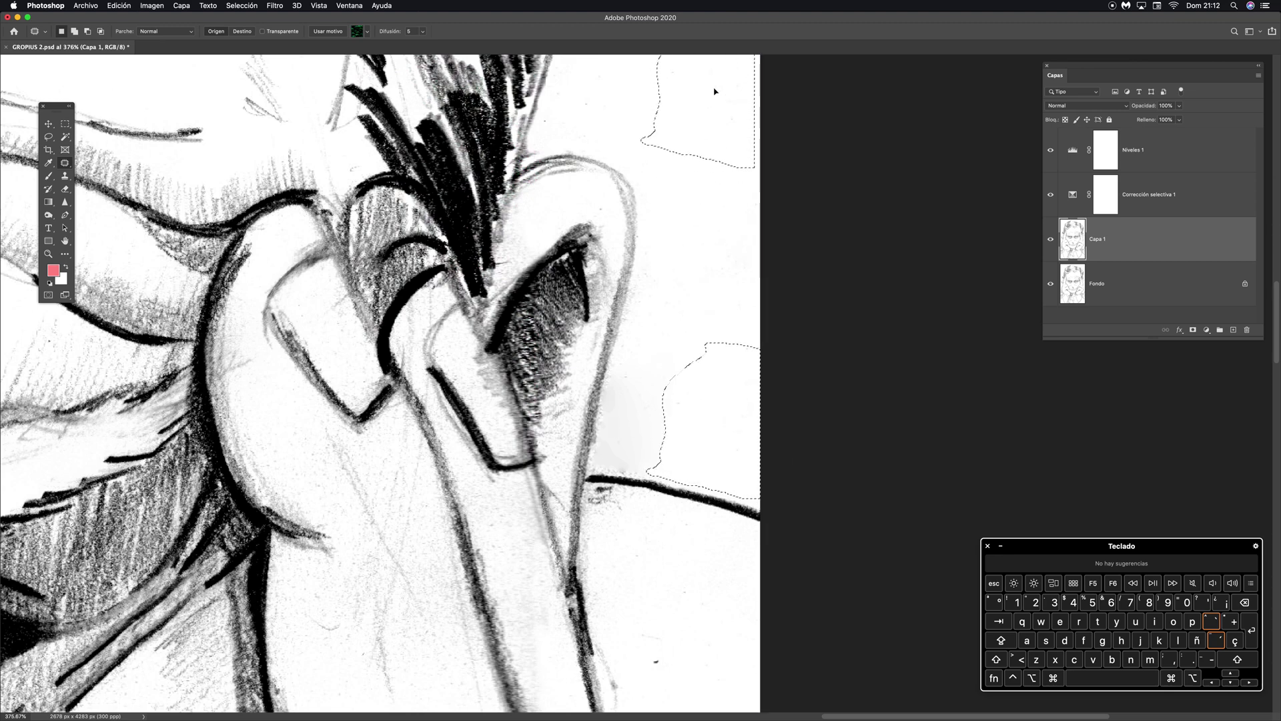
pyautogui.press('super+d')
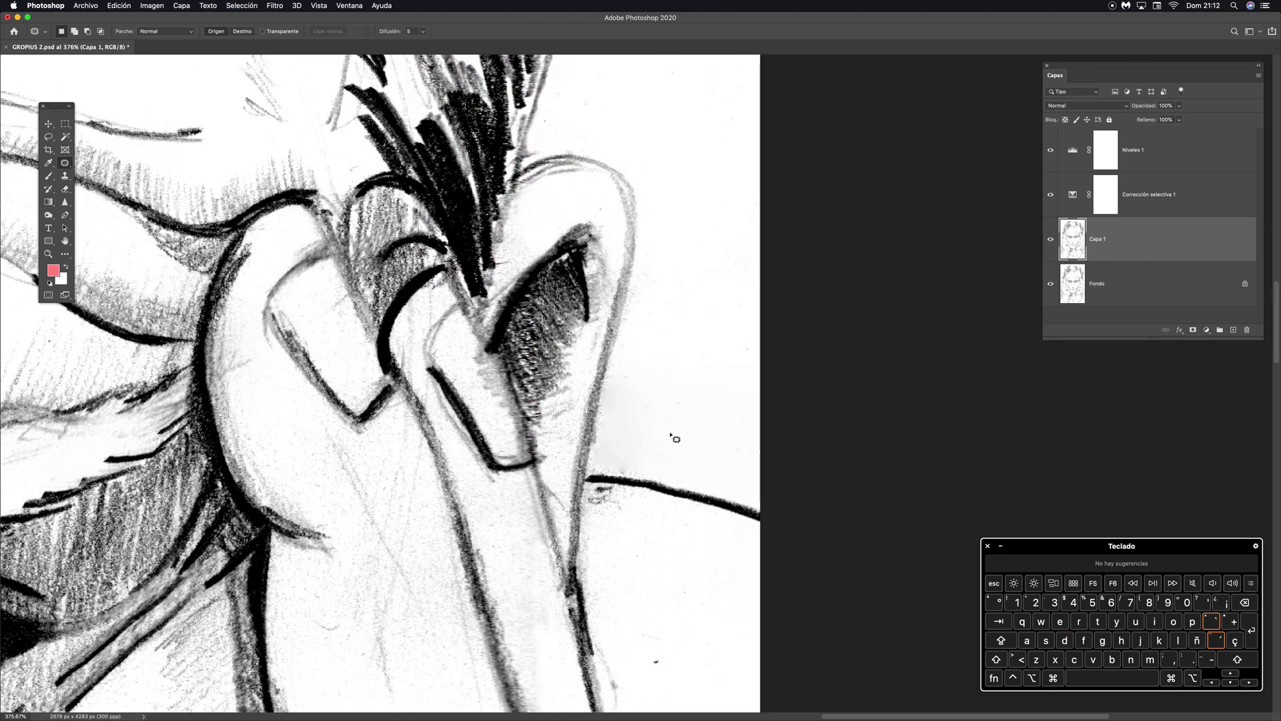
# Step: Use the Clone Stamp to cover the specks along the right-hand side of the hair with sampled clean paper
pyautogui.press('s')
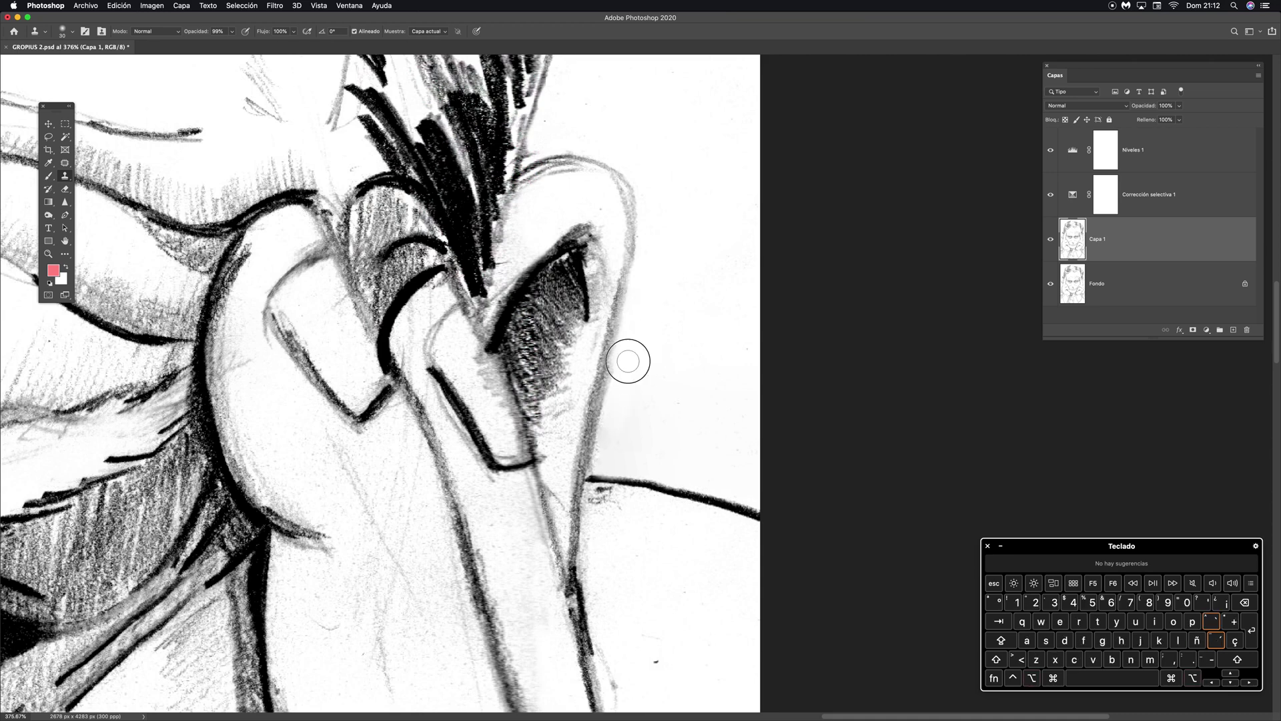
pyautogui.scroll(6, 684, 282)
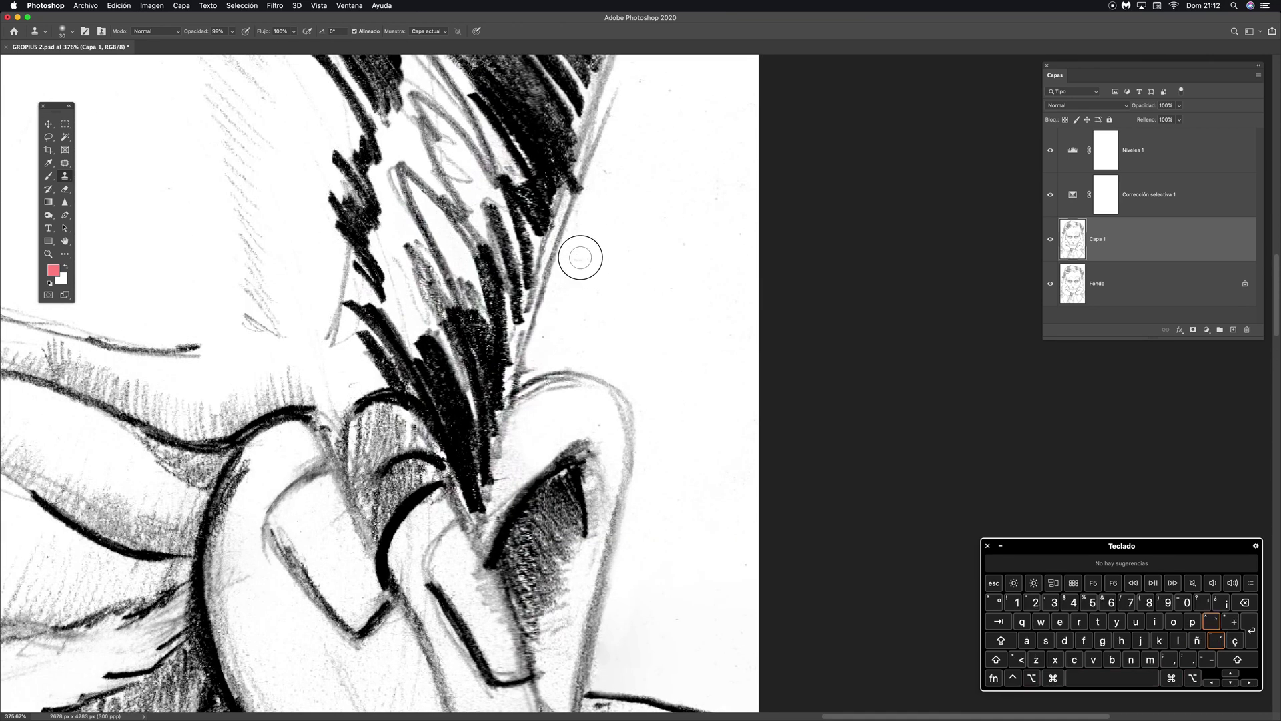
pyautogui.scroll(7, 692, 220)
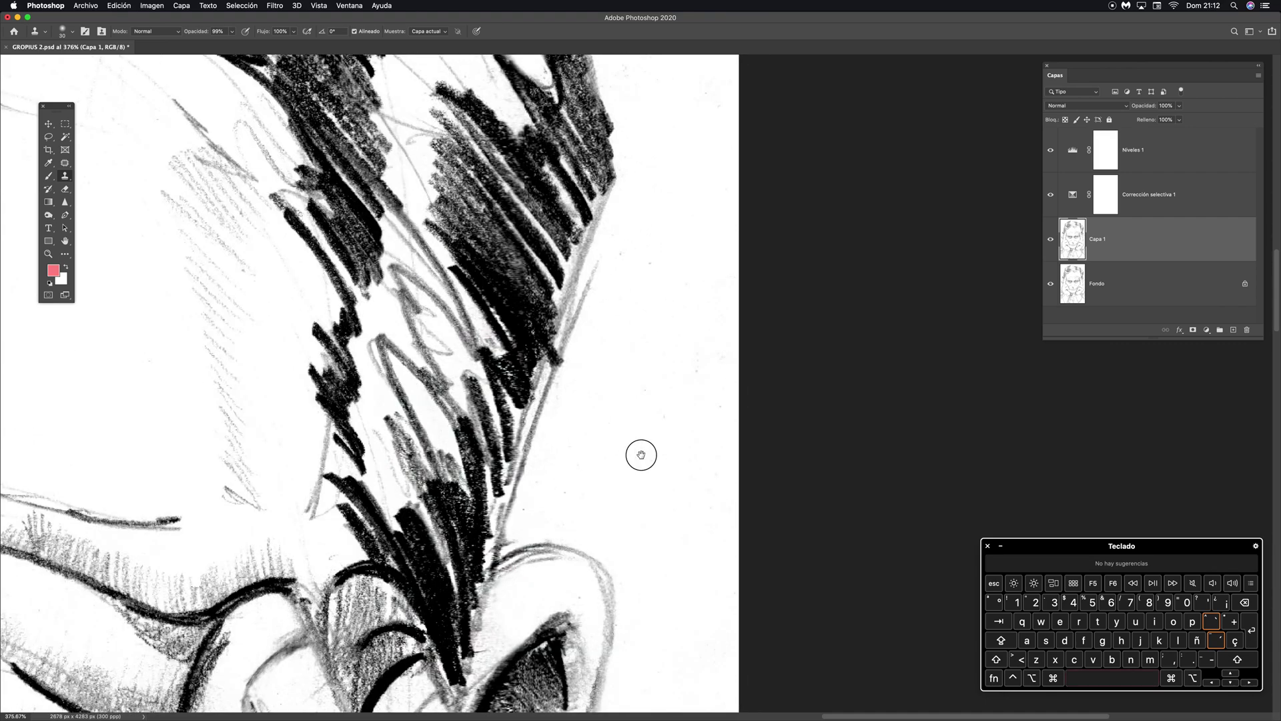
pyautogui.keyDown('alt'); pyautogui.click(711, 379); pyautogui.keyUp('alt')
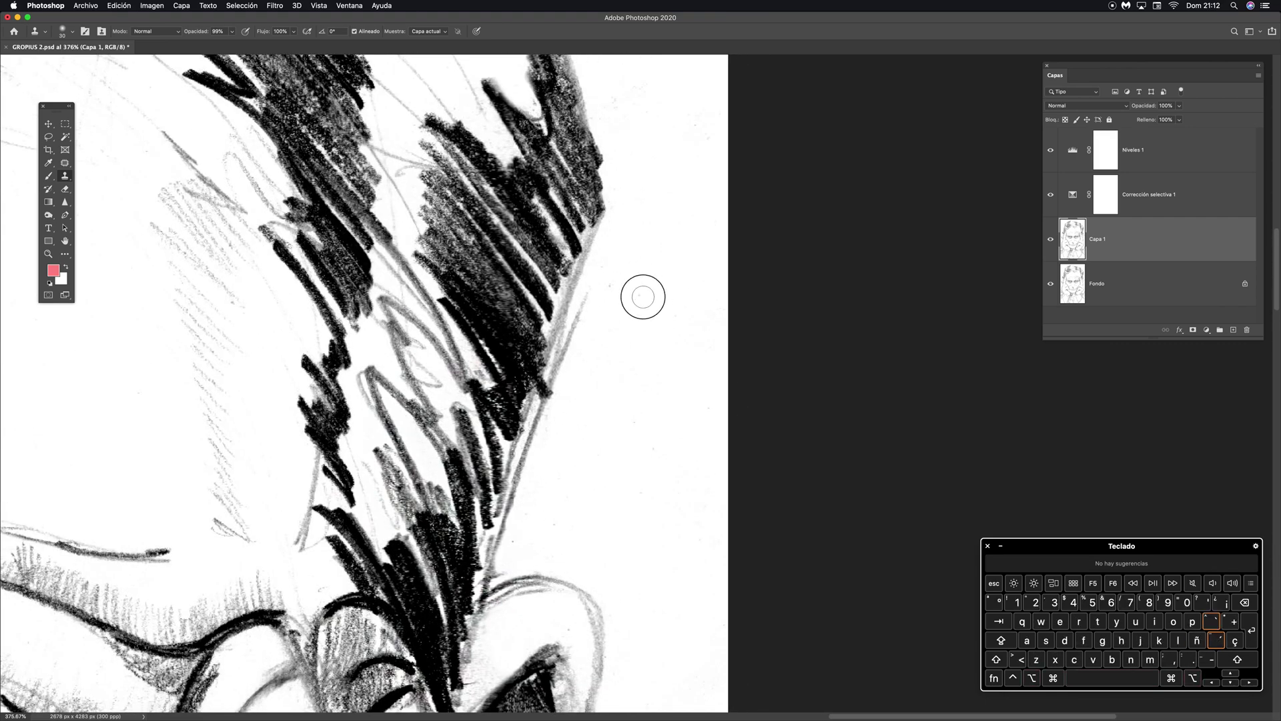
pyautogui.click(643, 297)
pyautogui.click(615, 286)
pyautogui.scroll(8, 674, 200)
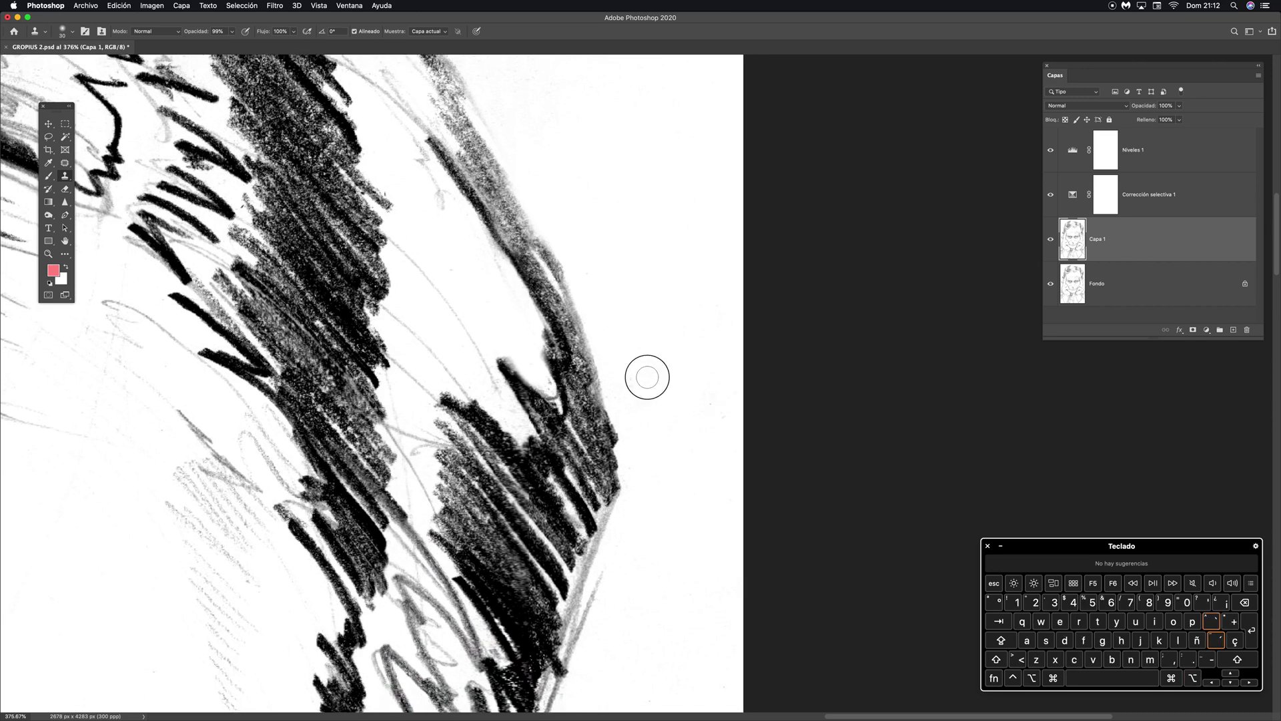
pyautogui.moveTo(659, 227)
pyautogui.mouseDown()
pyautogui.moveTo(710, 486)
pyautogui.moveTo(702, 427)
pyautogui.mouseUp()
# Step: Clone clean paper over the thin horizontal scan line and the small marks outside the upper right of the hair
pyautogui.scroll(5, 703, 127)
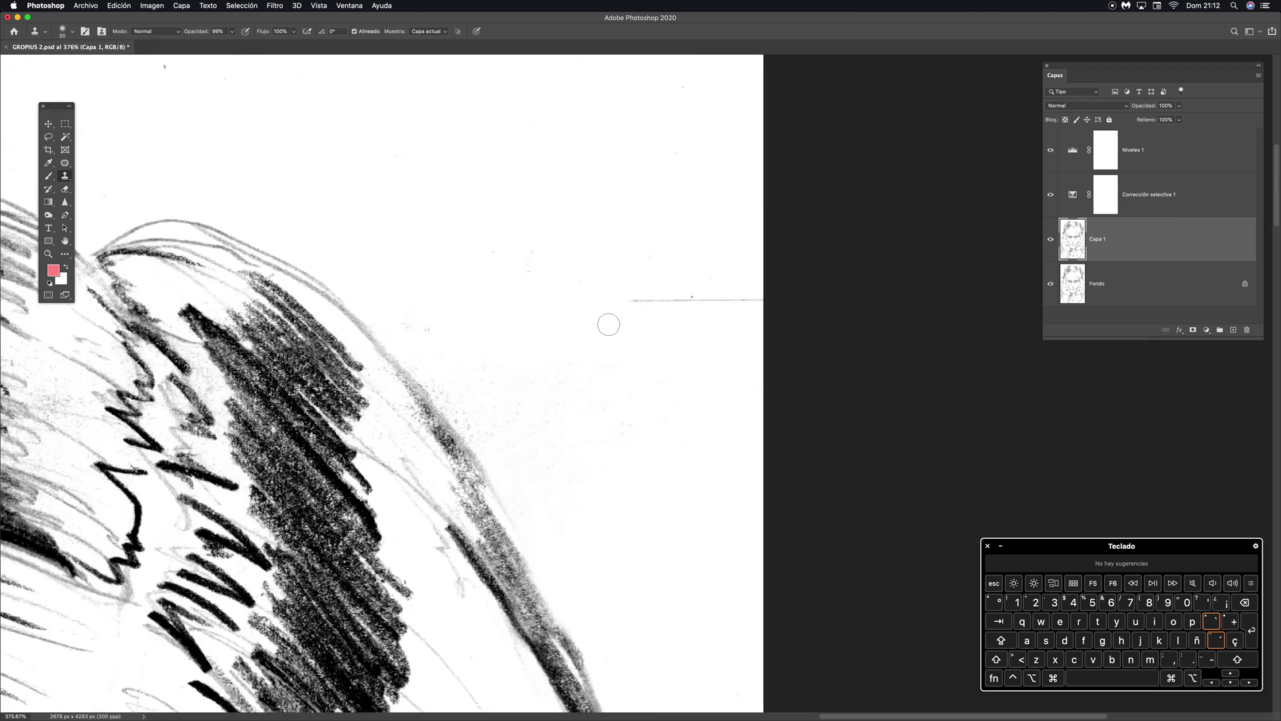
pyautogui.moveTo(617, 299); pyautogui.dragTo(755, 295)
pyautogui.click(658, 260)
pyautogui.keyDown('alt'); pyautogui.click(565, 206); pyautogui.keyUp('alt')
pyautogui.moveTo(532, 270); pyautogui.dragTo(485, 254)
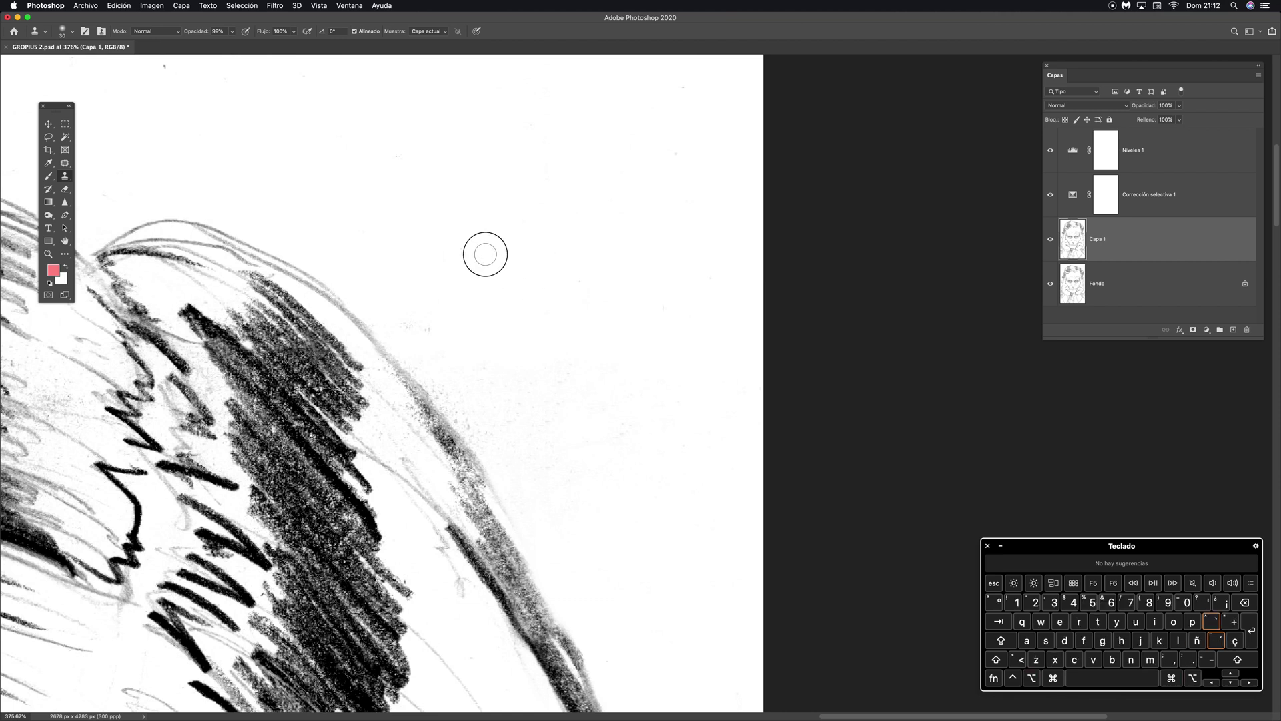
# Step: Resample clean paper and clone out the grain along the right-hand hair contour and the specks near the paper edge
pyautogui.keyDown('alt'); pyautogui.click(614, 518); pyautogui.keyUp('alt')
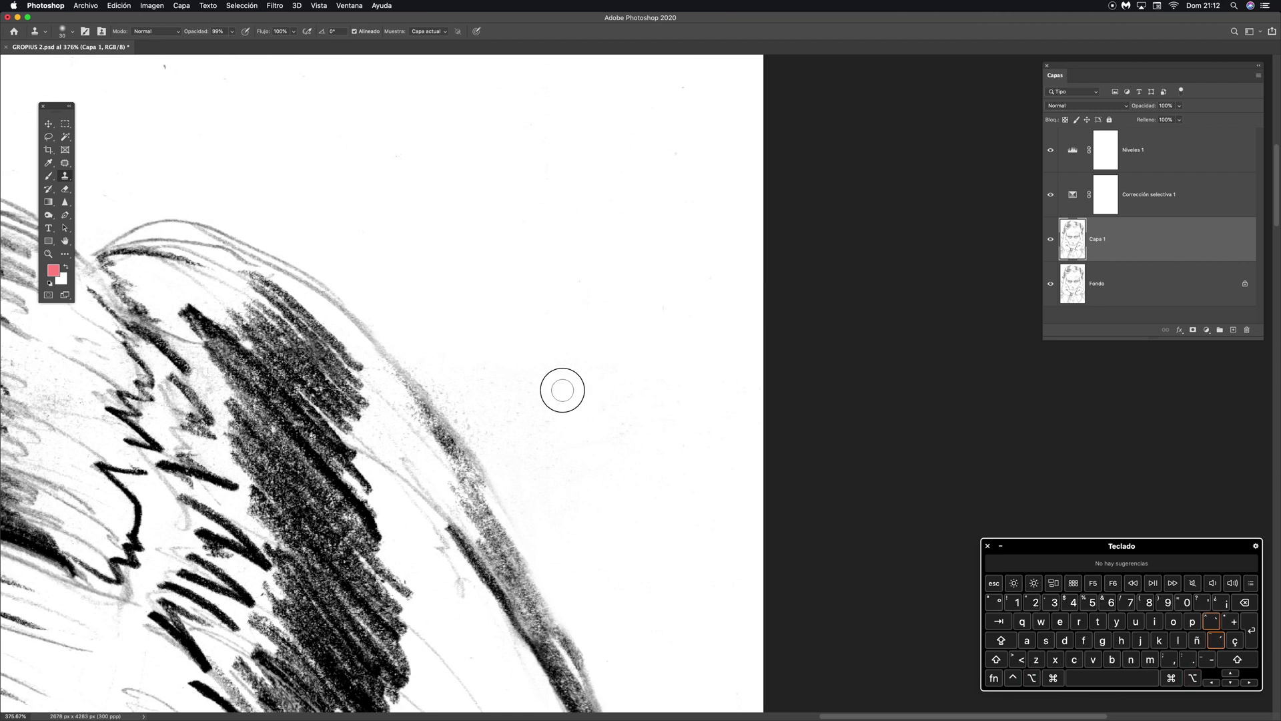
pyautogui.keyDown('alt'); pyautogui.click(469, 300); pyautogui.keyUp('alt')
pyautogui.moveTo(438, 372); pyautogui.dragTo(489, 452)
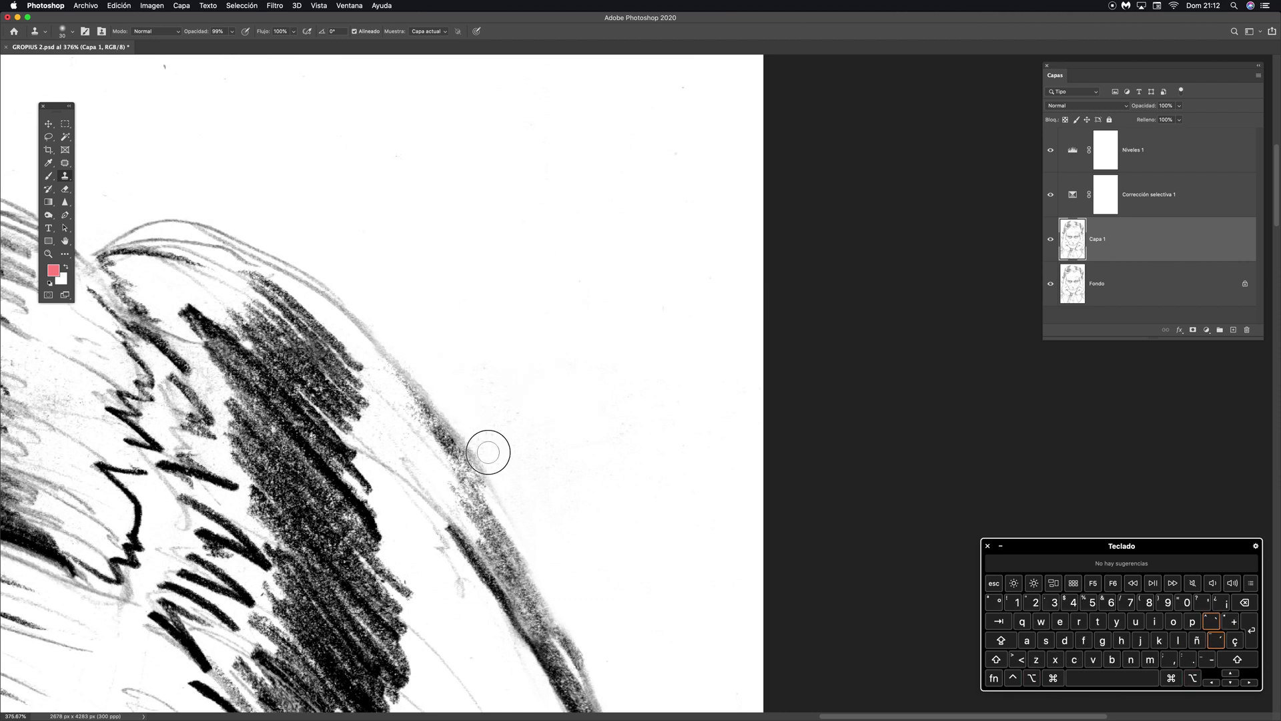
pyautogui.keyDown('alt'); pyautogui.click(575, 193); pyautogui.keyUp('alt')
pyautogui.click(675, 161)
pyautogui.click(680, 90)
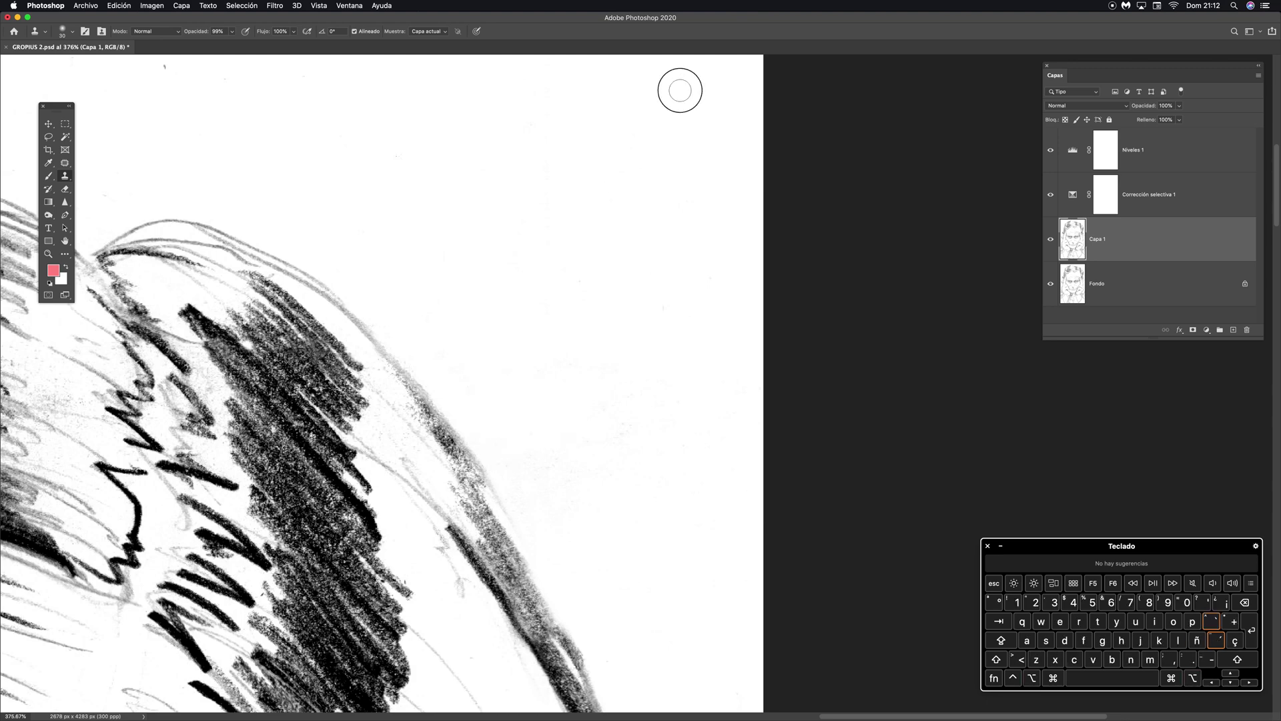
# Step: Clone out the speck above the crown and the stray thin line outside the top of the hair
pyautogui.moveTo(463, 366); pyautogui.dragTo(1099, 470)
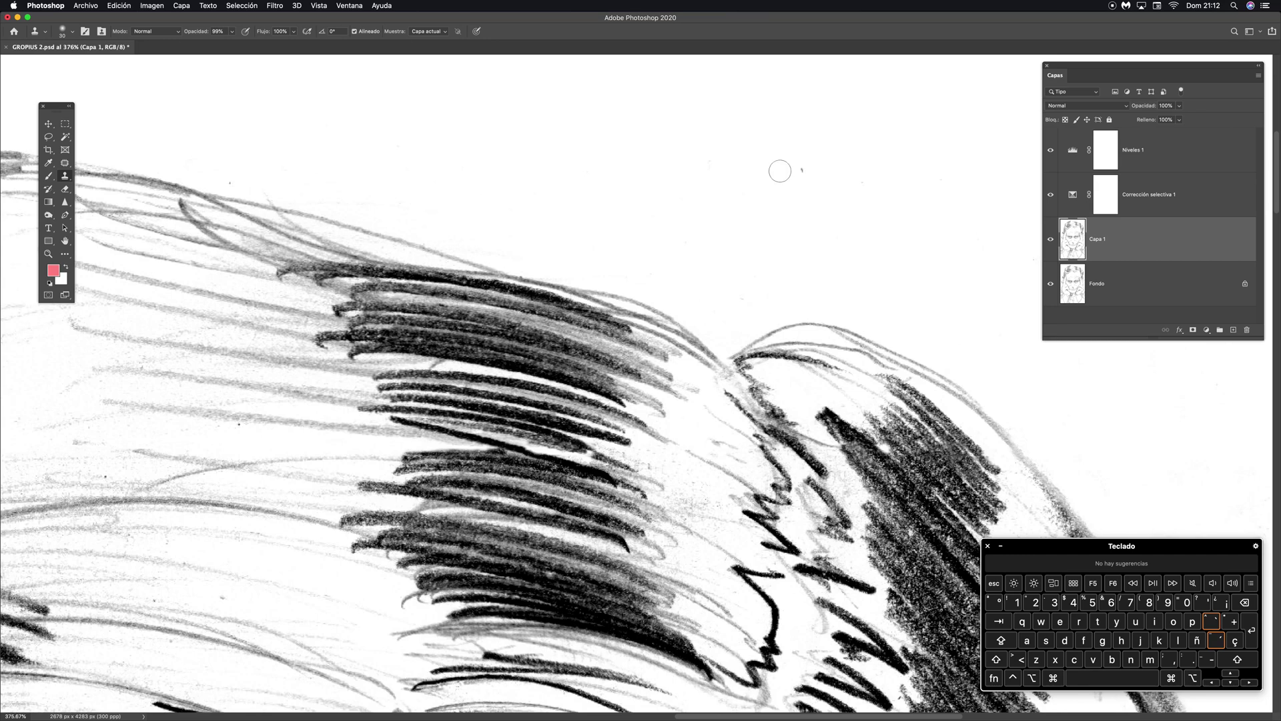
pyautogui.moveTo(798, 178); pyautogui.dragTo(883, 351)
pyautogui.moveTo(740, 266)
pyautogui.mouseDown()
pyautogui.moveTo(814, 270)
pyautogui.moveTo(909, 231)
pyautogui.mouseUp()
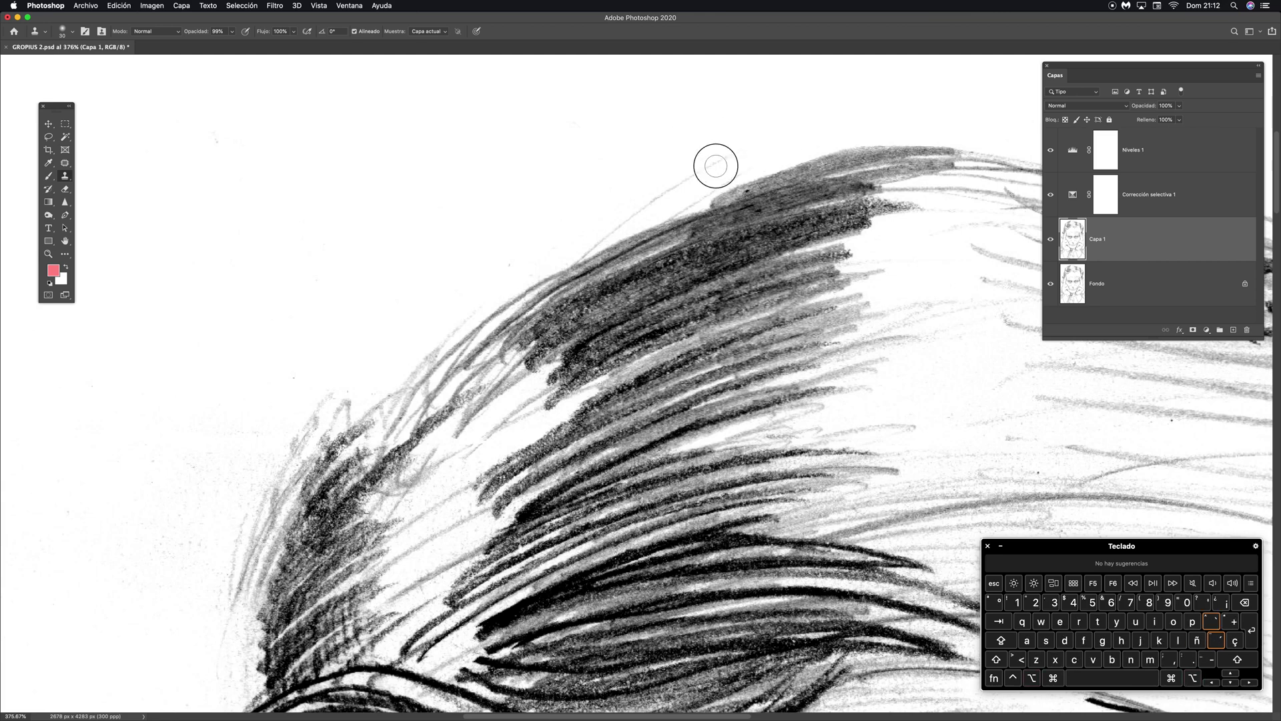
pyautogui.moveTo(715, 166)
pyautogui.mouseDown()
pyautogui.moveTo(674, 169)
pyautogui.moveTo(575, 249)
pyautogui.moveTo(611, 217)
pyautogui.moveTo(755, 213)
pyautogui.moveTo(810, 50)
pyautogui.mouseUp()
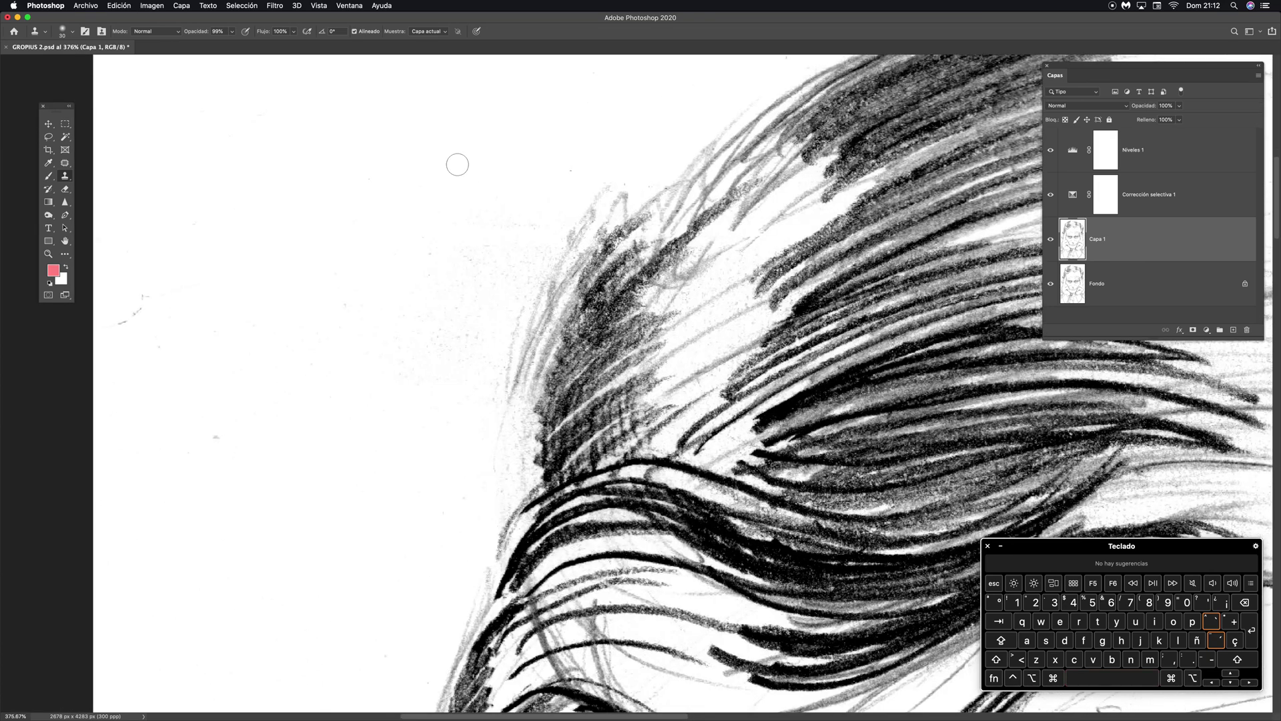
# Step: Clone clean paper over the loose strokes and grain outside the upper left hair contour to tidy its edge
pyautogui.moveTo(480, 169)
pyautogui.mouseDown()
pyautogui.moveTo(475, 234)
pyautogui.moveTo(490, 230)
pyautogui.mouseUp()
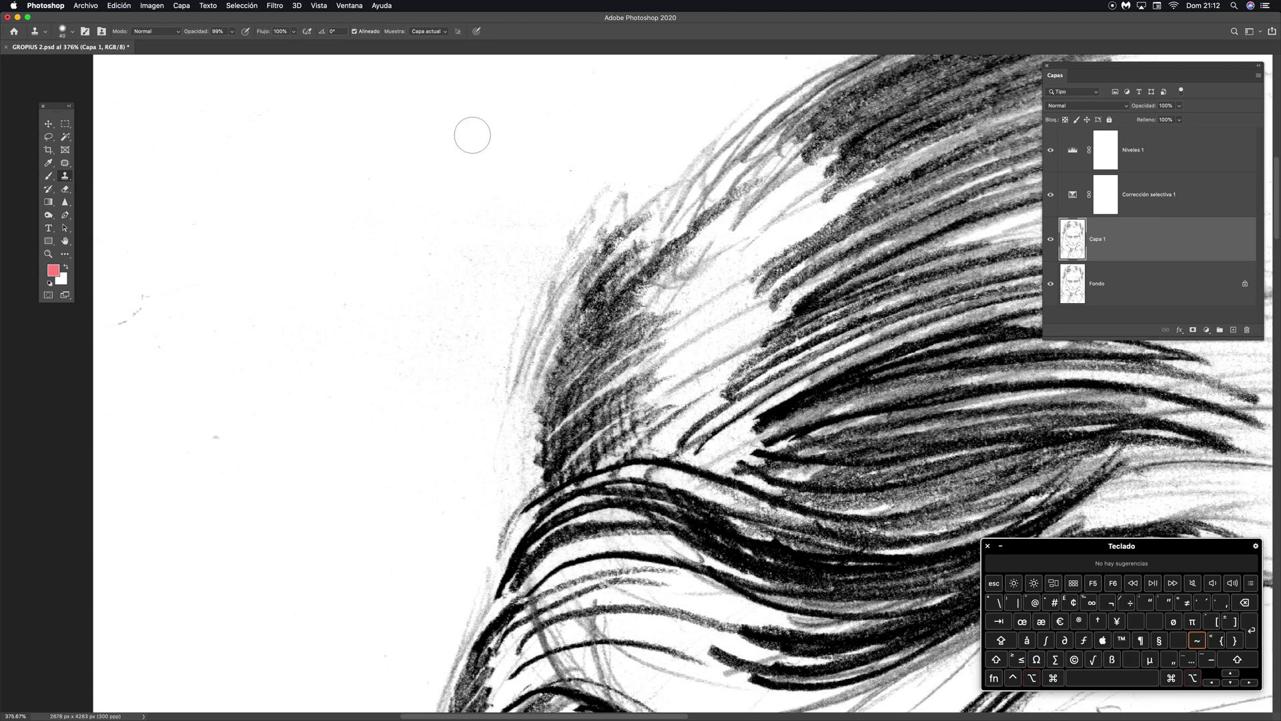
pyautogui.keyDown('alt'); pyautogui.click(472, 134); pyautogui.keyUp('alt')
pyautogui.moveTo(624, 173); pyautogui.dragTo(543, 266)
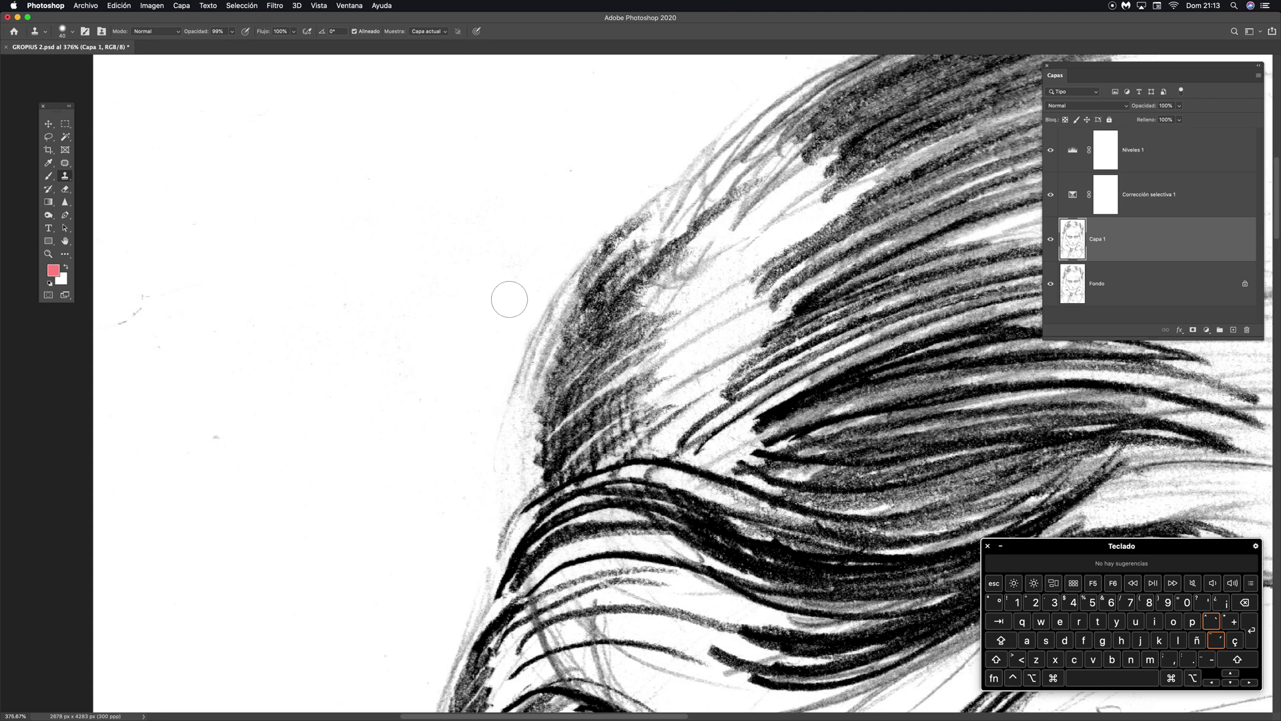
pyautogui.moveTo(520, 401)
pyautogui.mouseDown()
pyautogui.moveTo(534, 294)
pyautogui.moveTo(545, 297)
pyautogui.mouseUp()
pyautogui.moveTo(547, 349); pyautogui.dragTo(554, 273)
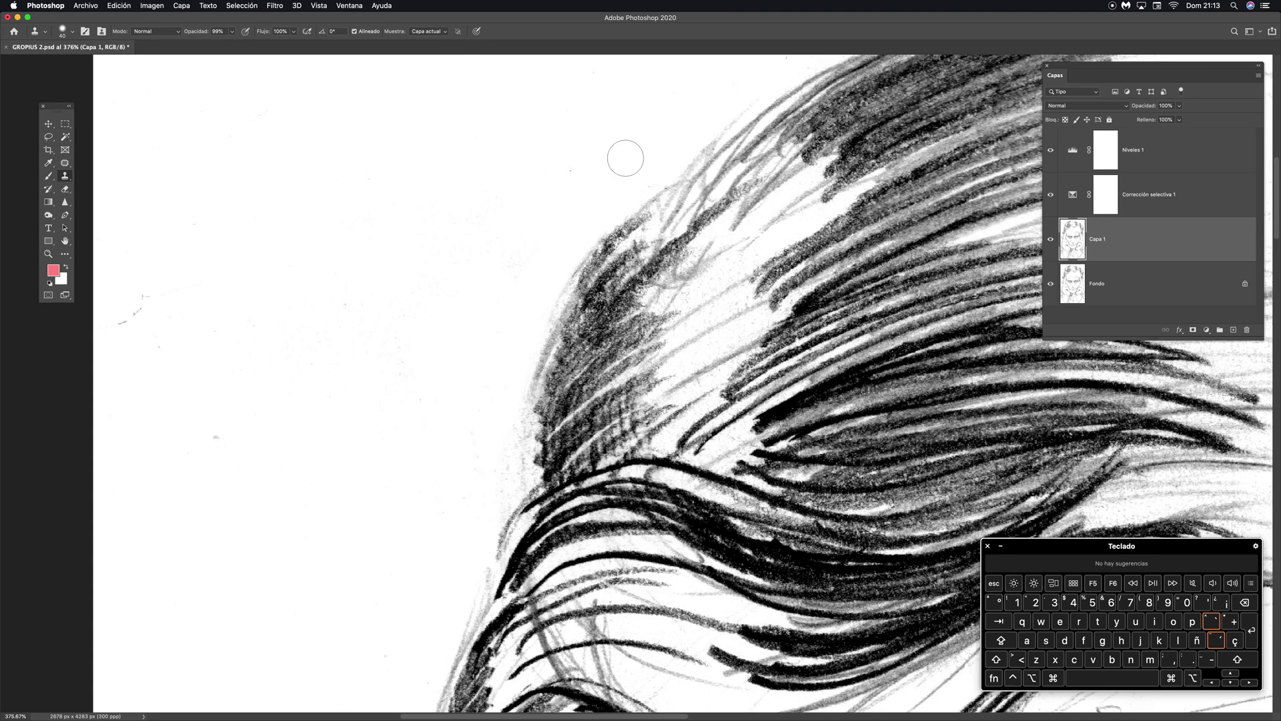
# Step: Clean the stray marks from the paper left of the head, working down along the hair toward the ear
pyautogui.moveTo(511, 363); pyautogui.dragTo(698, 349)
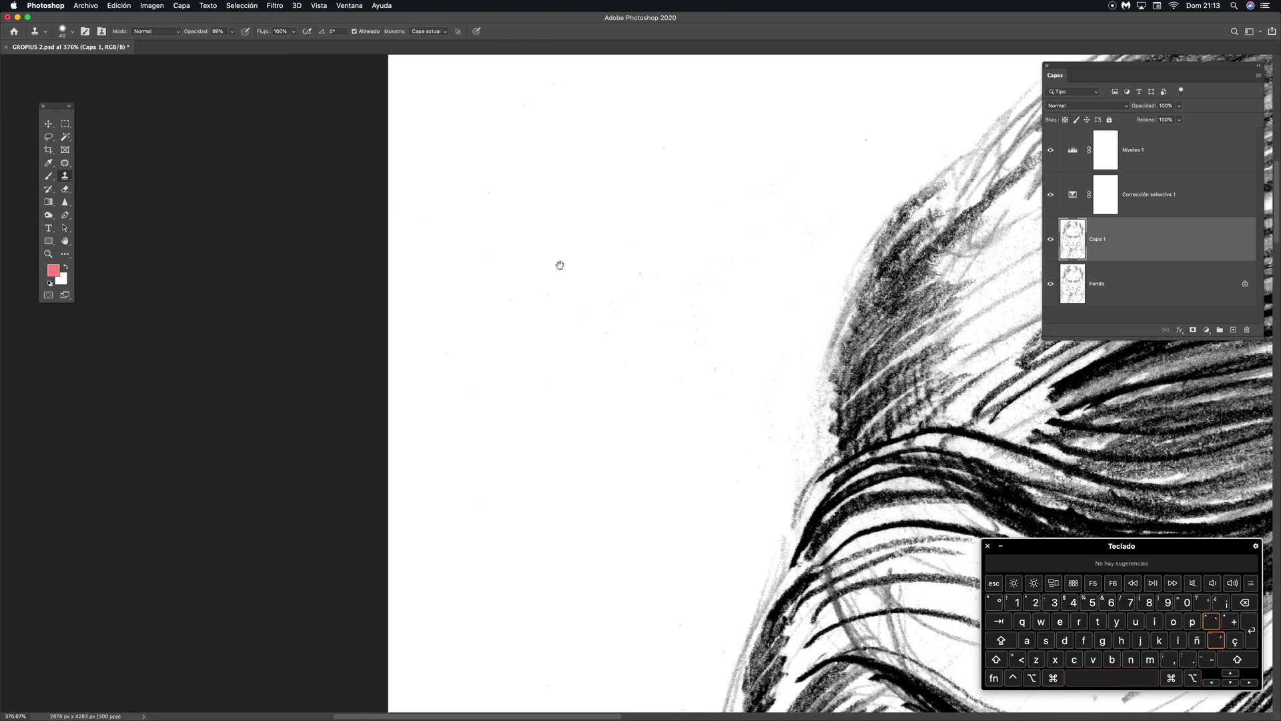
pyautogui.moveTo(560, 265); pyautogui.dragTo(591, 457)
pyautogui.moveTo(572, 374); pyautogui.dragTo(572, 152)
pyautogui.moveTo(620, 654)
pyautogui.mouseDown()
pyautogui.moveTo(551, 519)
pyautogui.moveTo(569, 358)
pyautogui.moveTo(687, 568)
pyautogui.moveTo(699, 622)
pyautogui.mouseUp()
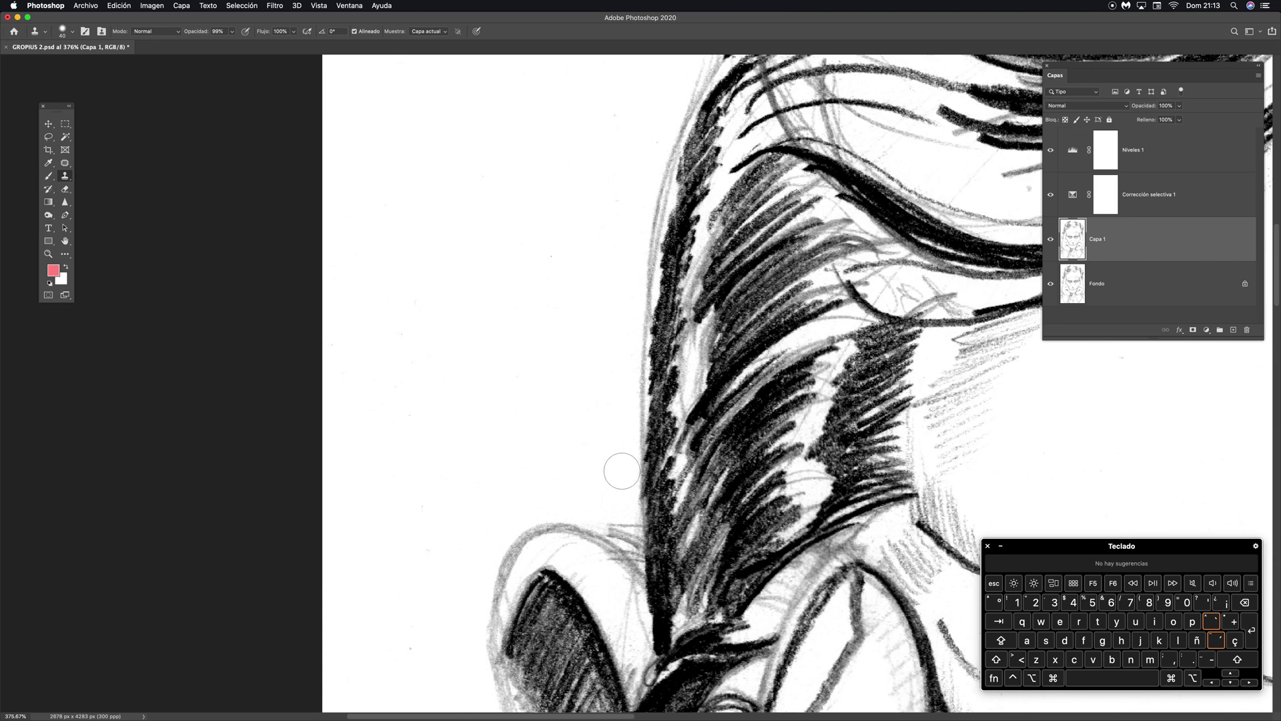
# Step: Sample clean paper and clone out the specks around the left-hand ear, continuing on to the brow and eye
pyautogui.scroll(-10, 621, 471)
pyautogui.hscroll(-3, 621, 471)
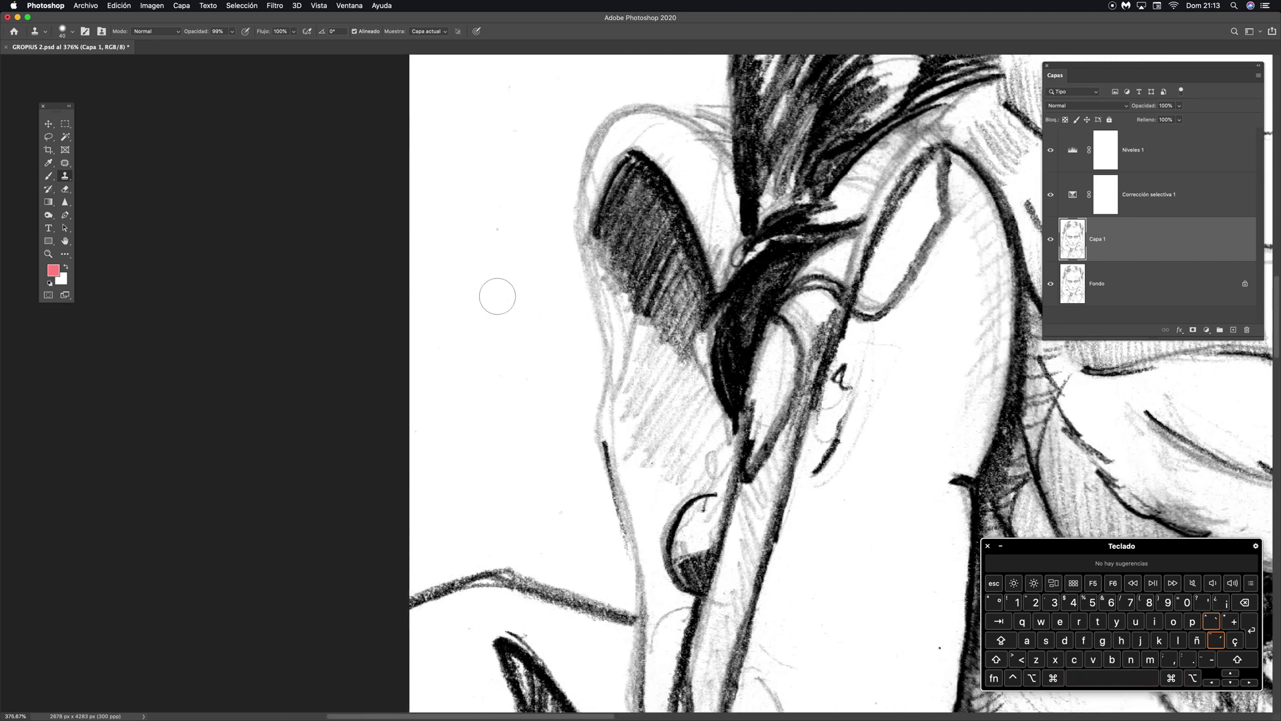
pyautogui.keyDown('alt'); pyautogui.click(518, 466); pyautogui.keyUp('alt')
pyautogui.moveTo(562, 505); pyautogui.dragTo(572, 523)
pyautogui.moveTo(614, 338); pyautogui.dragTo(528, 308)
pyautogui.scroll(15, 529, 307)
pyautogui.hscroll(5, 601, 334)
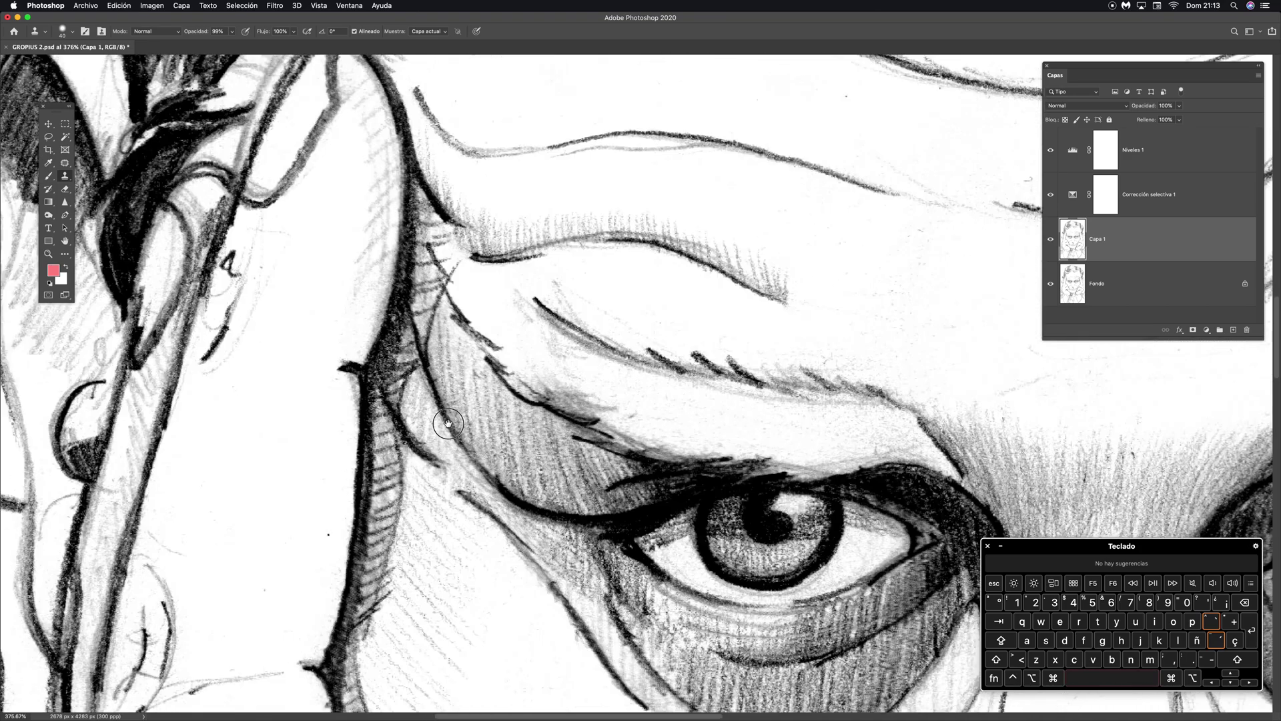
# Step: Clone clean paper over the specks and stray marks on the nose and the cheeks beside it
pyautogui.press('super+0')
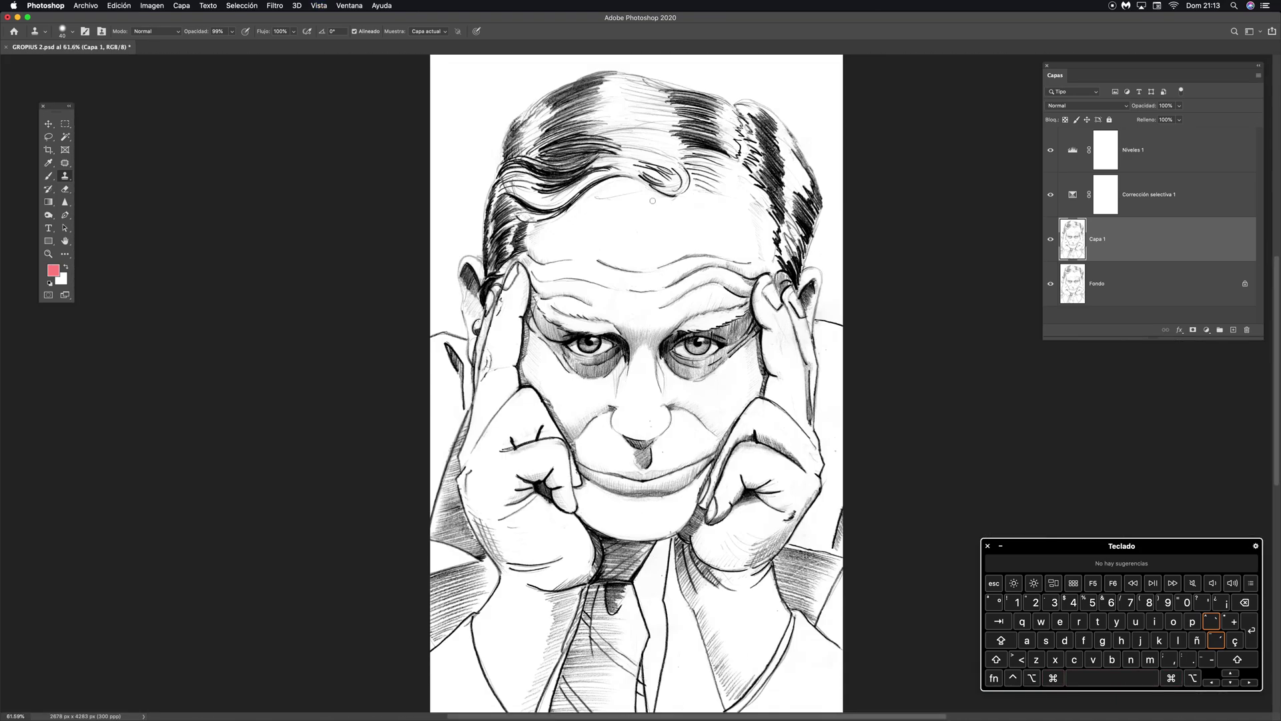
pyautogui.press('z')
pyautogui.moveTo(655, 448)
pyautogui.mouseDown()
pyautogui.moveTo(731, 361)
pyautogui.moveTo(719, 357)
pyautogui.mouseUp()
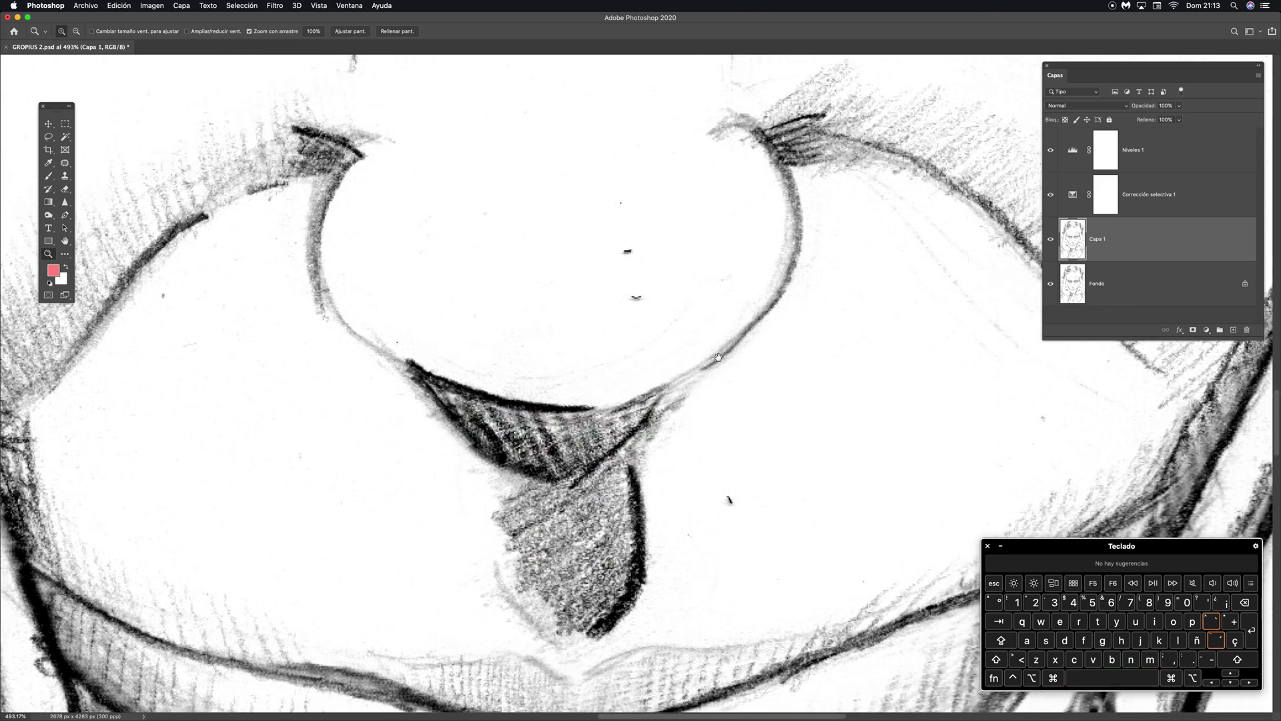
pyautogui.press('s')
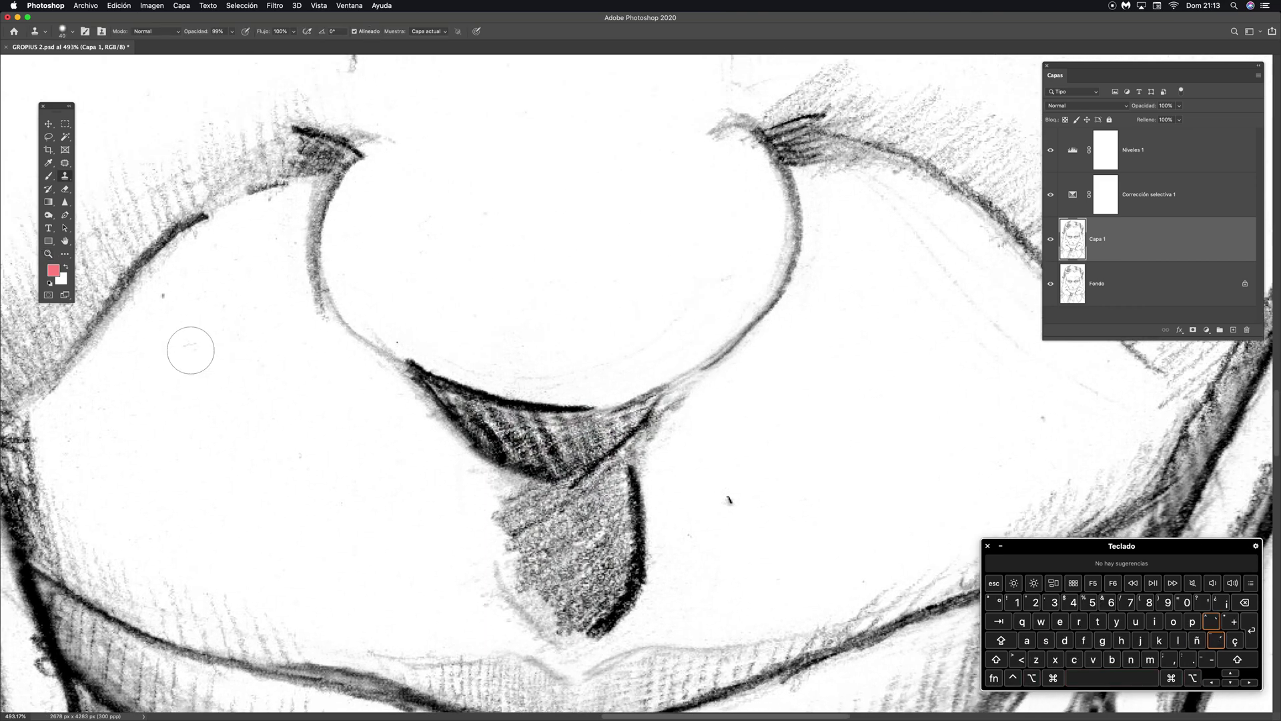
pyautogui.click(170, 302)
pyautogui.keyDown('alt'); pyautogui.click(761, 450); pyautogui.keyUp('alt')
pyautogui.click(741, 508)
pyautogui.hscroll(10, 725, 507)
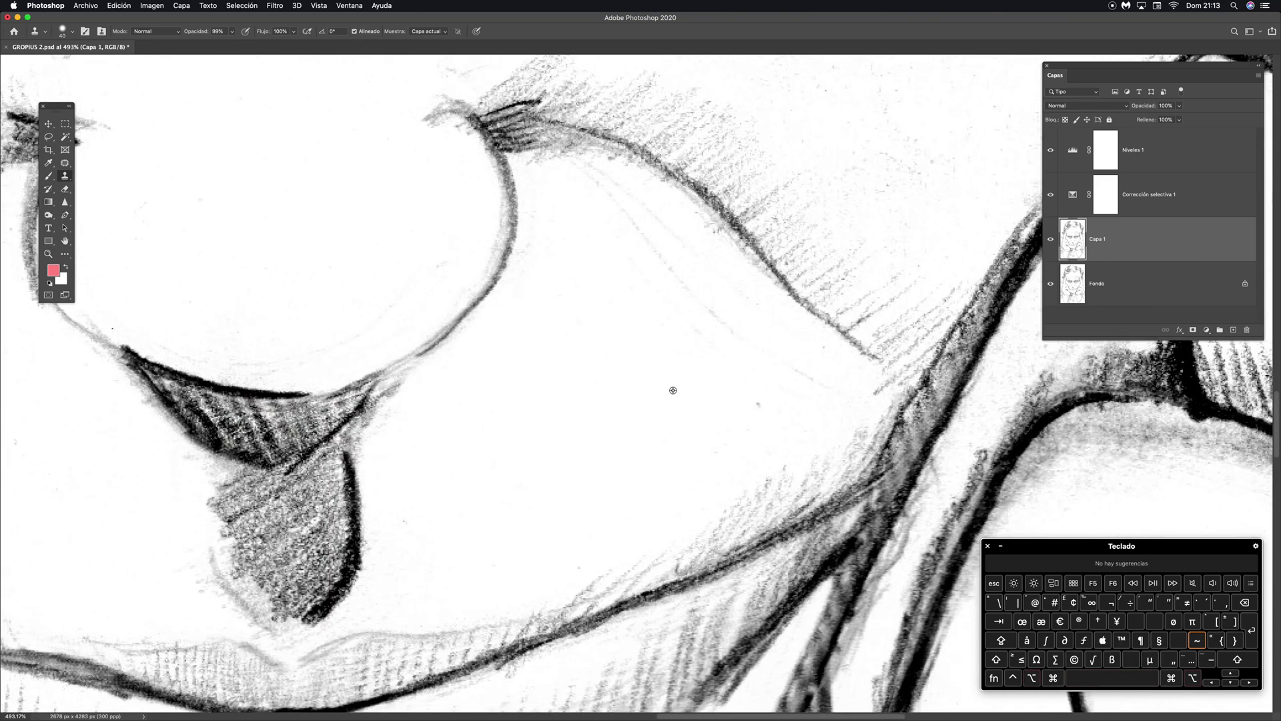
pyautogui.moveTo(686, 365); pyautogui.dragTo(678, 438)
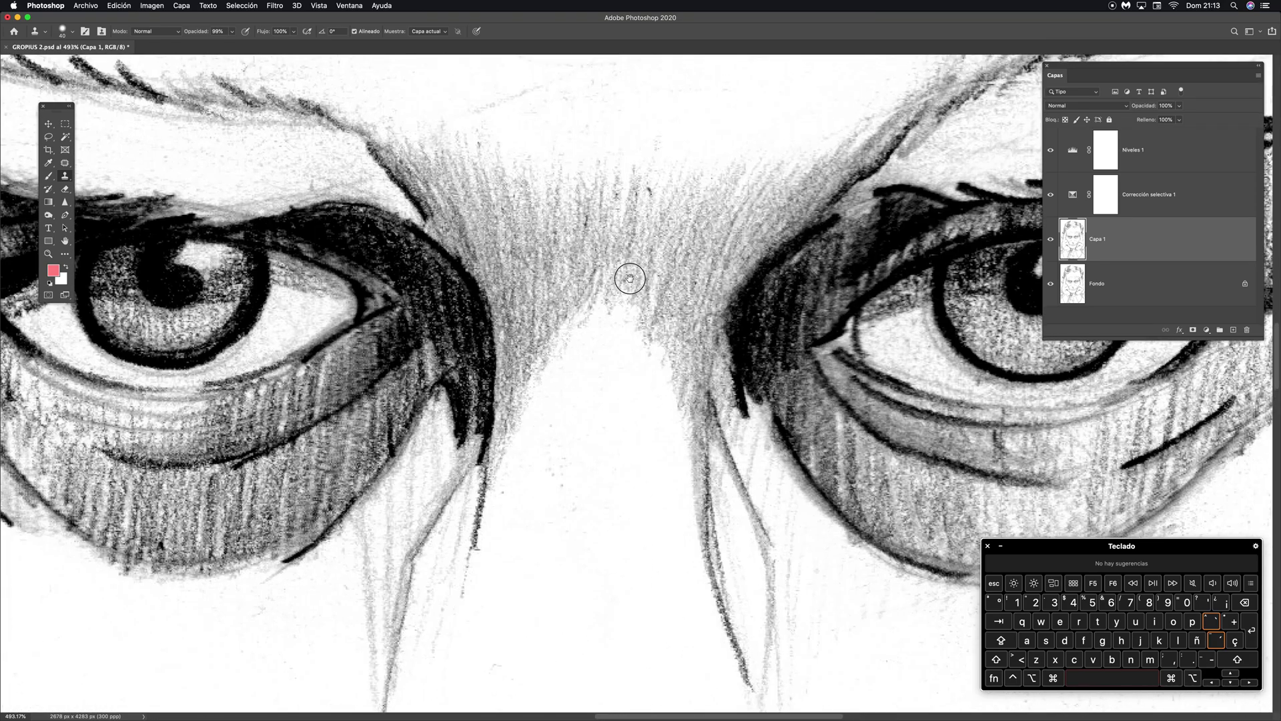
# Step: Sample clean paper and clone out the specks and small stray marks from between the brows up across the forehead
pyautogui.moveTo(629, 278); pyautogui.dragTo(678, 474)
pyautogui.moveTo(700, 395); pyautogui.dragTo(609, 423)
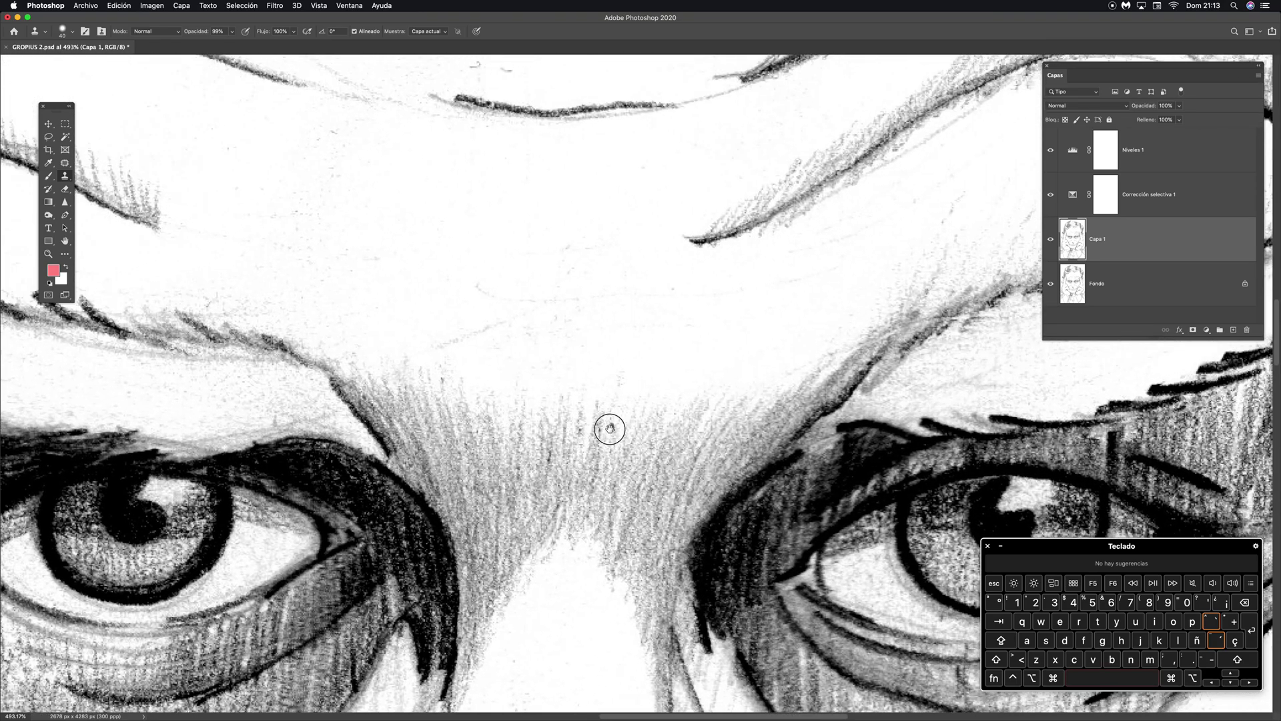
pyautogui.moveTo(466, 370); pyautogui.dragTo(161, 415)
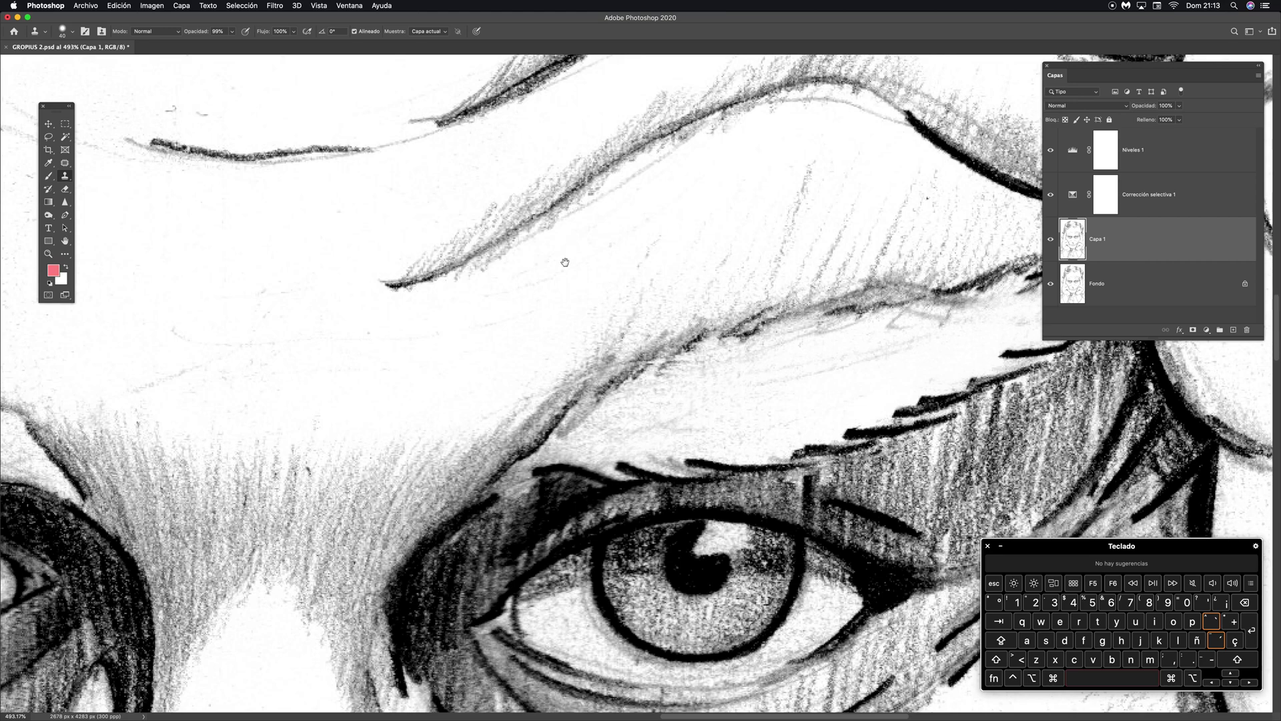
pyautogui.scroll(10, 564, 261)
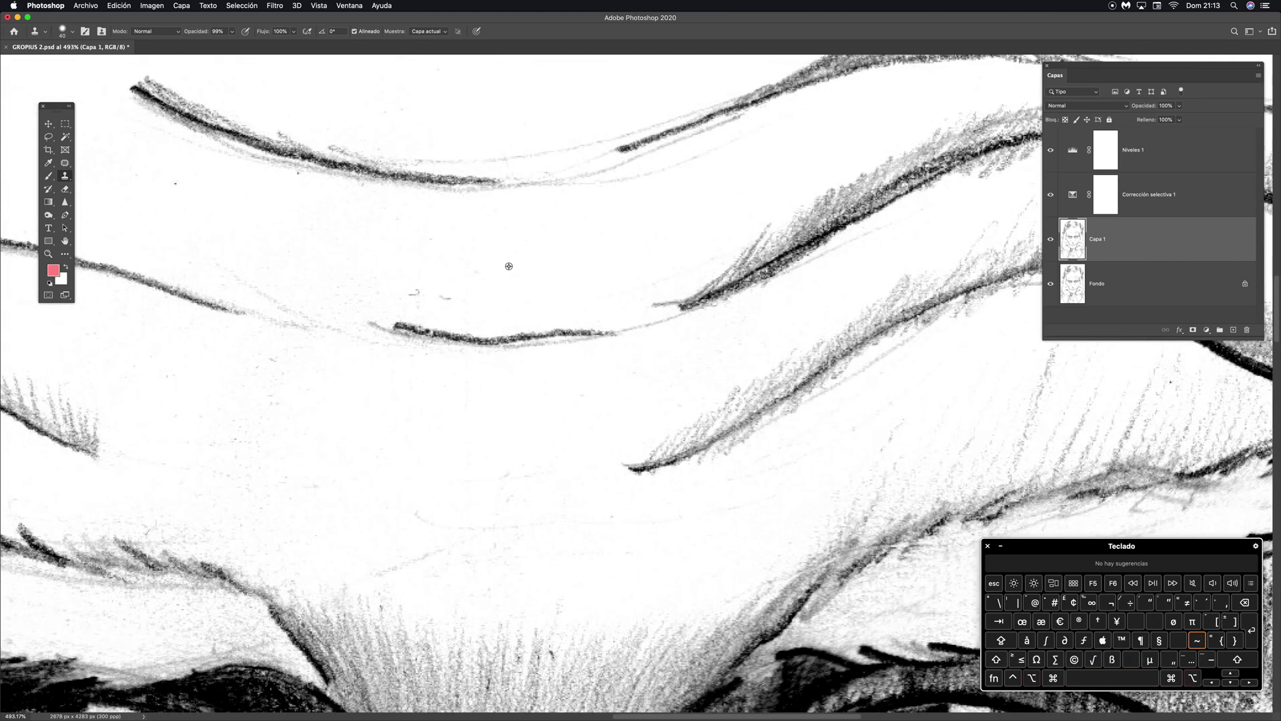
pyautogui.keyDown('alt'); pyautogui.click(509, 267); pyautogui.keyUp('alt')
pyautogui.moveTo(526, 347); pyautogui.dragTo(787, 473)
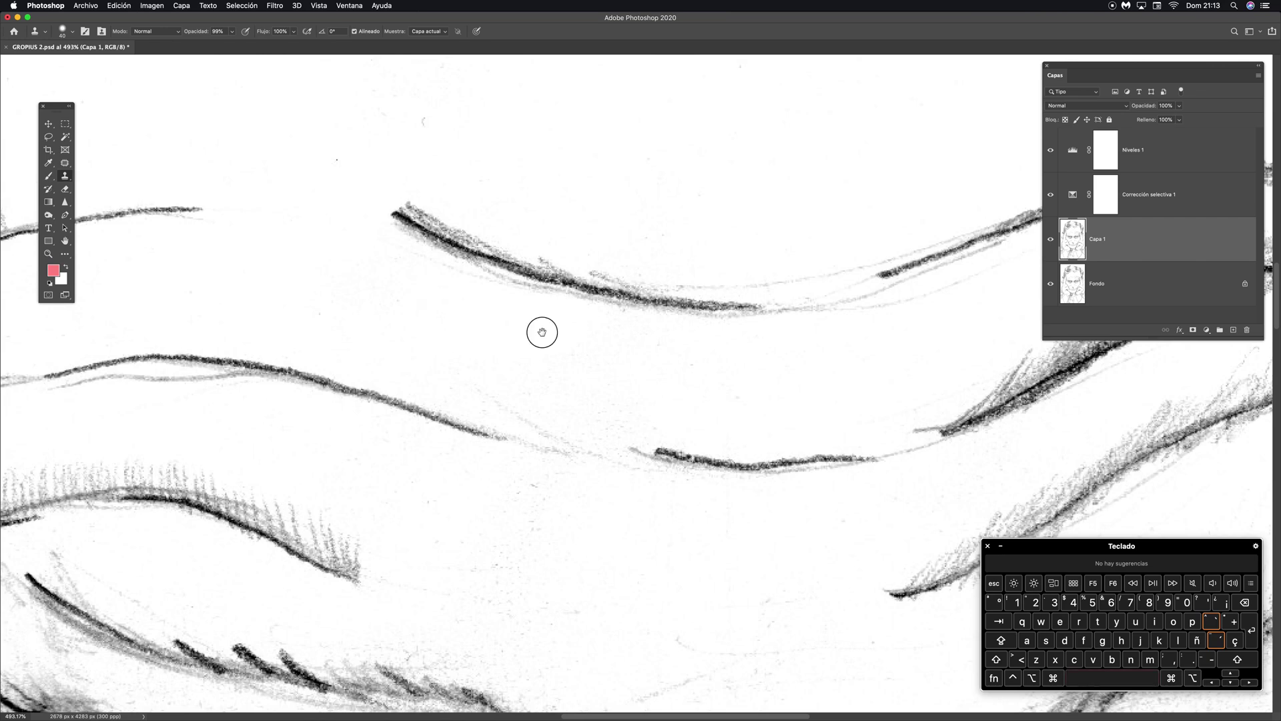
pyautogui.scroll(5, 541, 332)
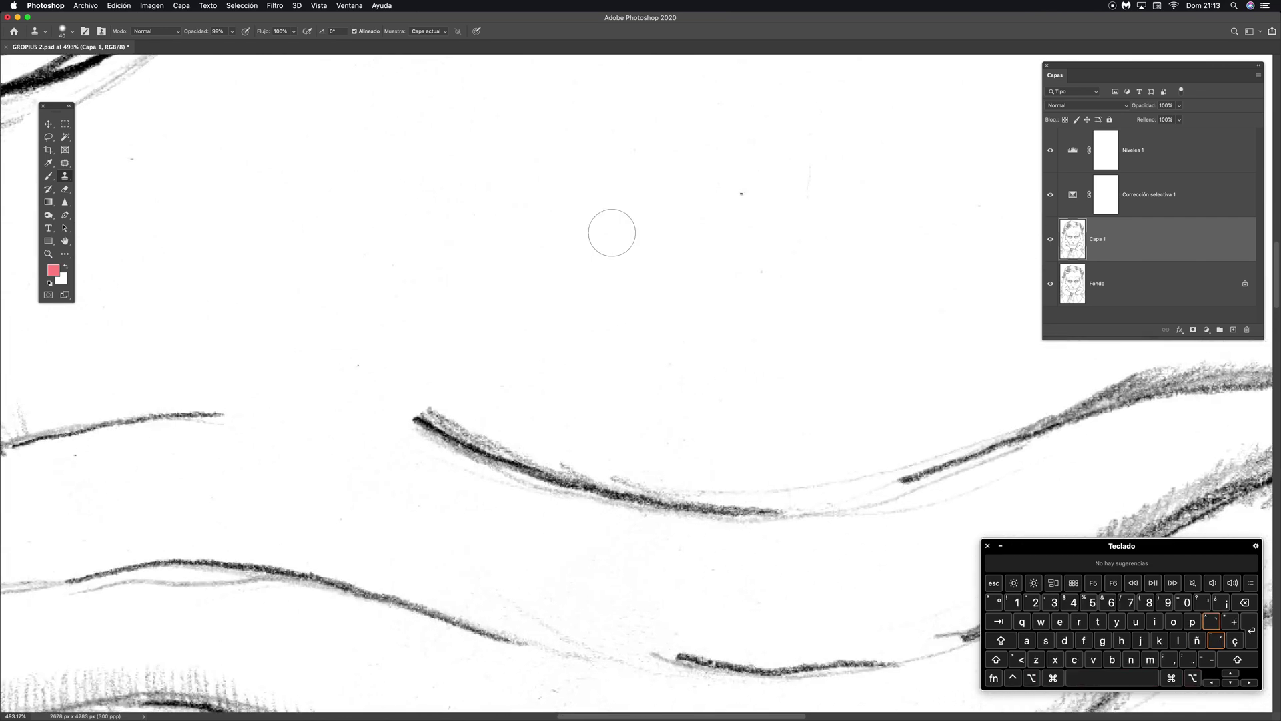
pyautogui.scroll(10, 695, 400)
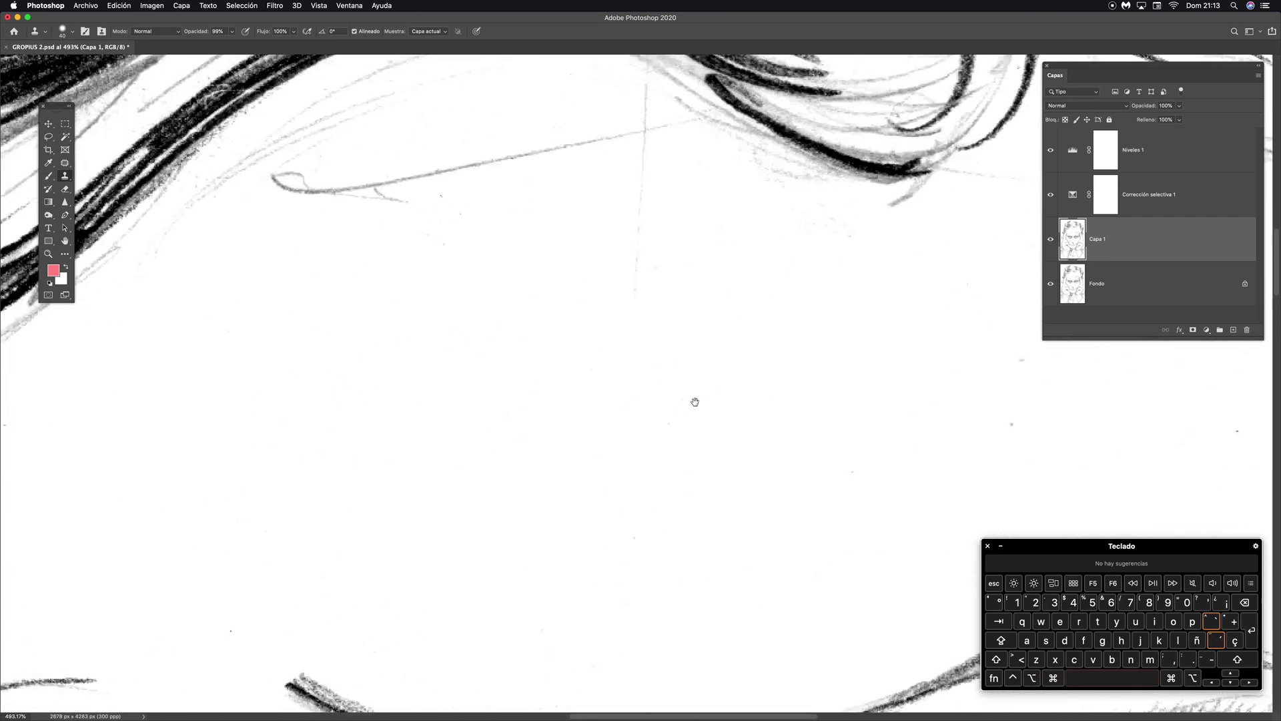
pyautogui.hscroll(2, 678, 374)
pyautogui.moveTo(680, 373); pyautogui.dragTo(674, 361)
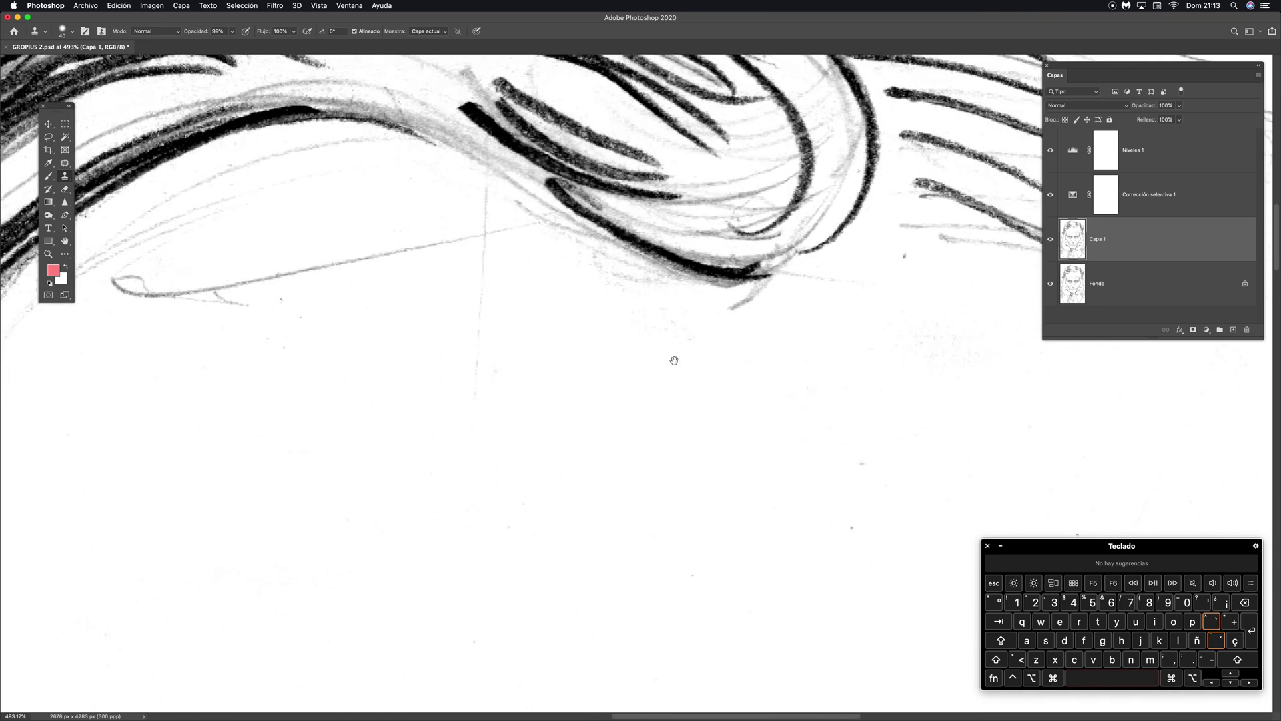
# Step: Clone out the long thin stray line on the forehead just below the front hairline
pyautogui.press('super+minus')
pyautogui.press('super+minus')
pyautogui.press('super+minus')
pyautogui.keyDown('alt'); pyautogui.click(419, 429); pyautogui.keyUp('alt')
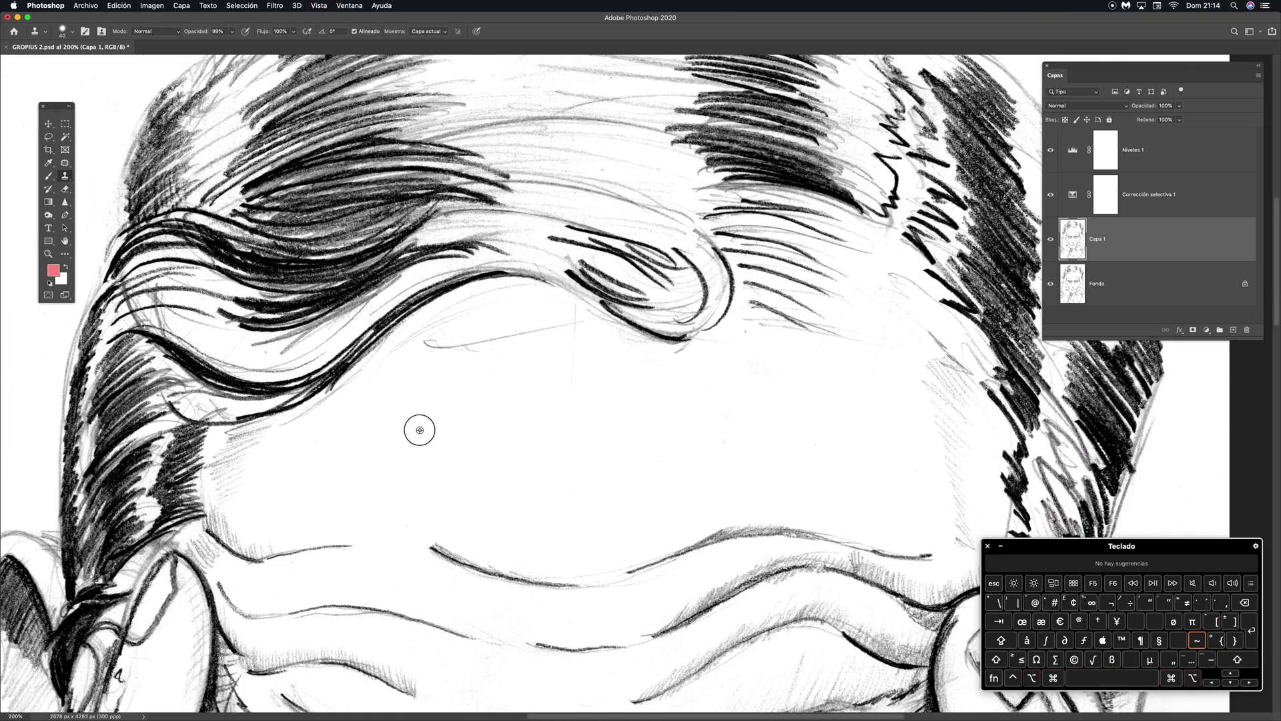
pyautogui.moveTo(426, 343)
pyautogui.mouseDown()
pyautogui.moveTo(590, 321)
pyautogui.moveTo(503, 379)
pyautogui.moveTo(571, 337)
pyautogui.moveTo(579, 411)
pyautogui.mouseUp()
pyautogui.keyDown('alt'); pyautogui.click(503, 379); pyautogui.keyUp('alt')
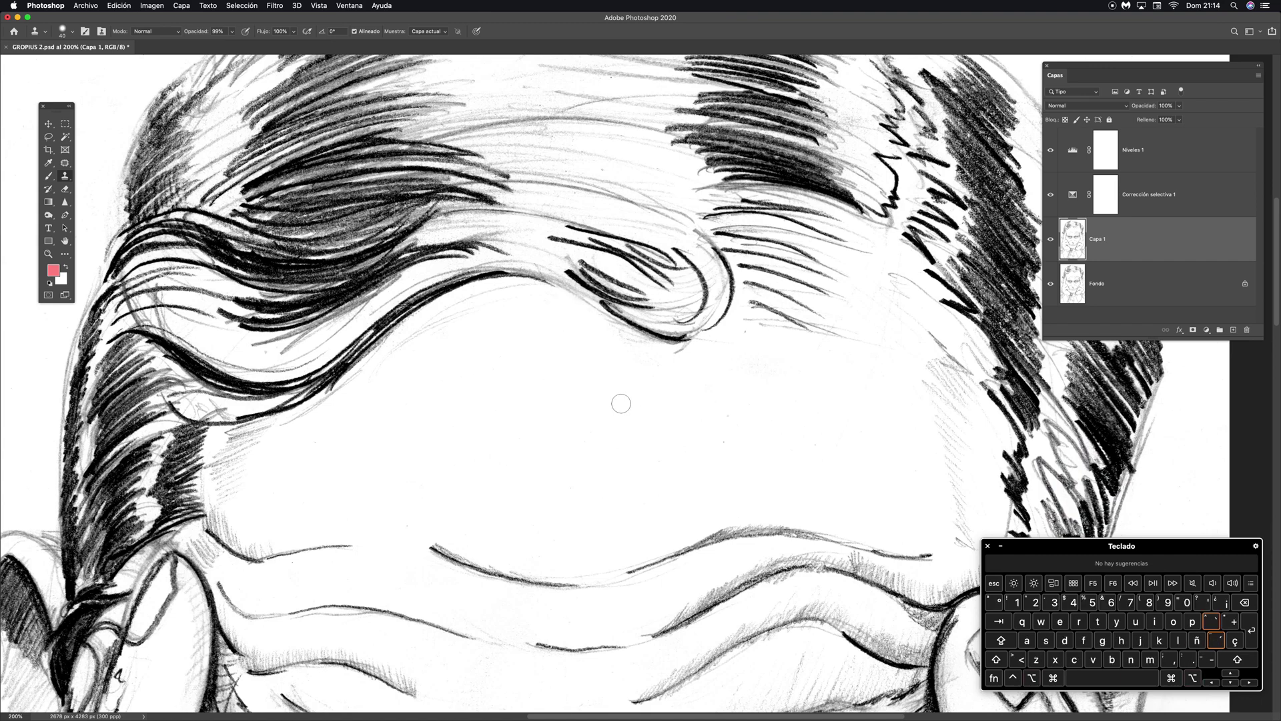
pyautogui.moveTo(856, 428); pyautogui.dragTo(471, 371)
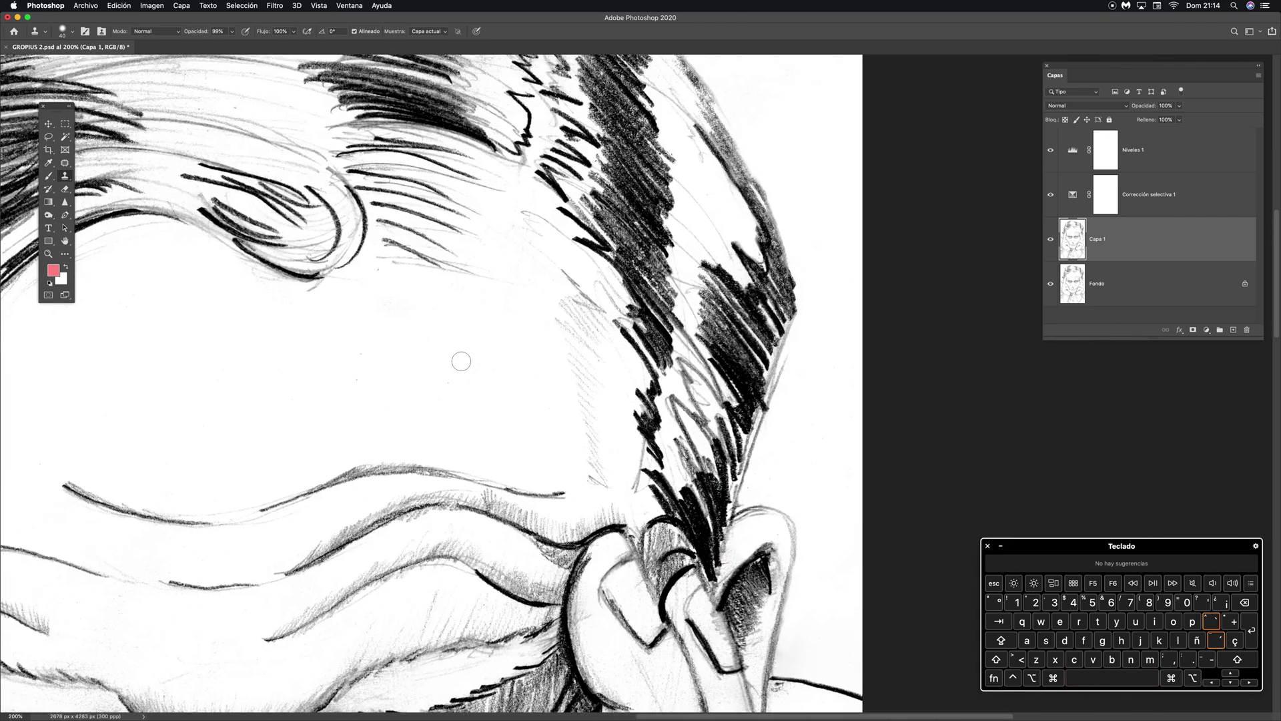
# Step: Clone out the dark speck and faint marks on the paper outside the raised finger, below the right-hand ear
pyautogui.press('super+0')
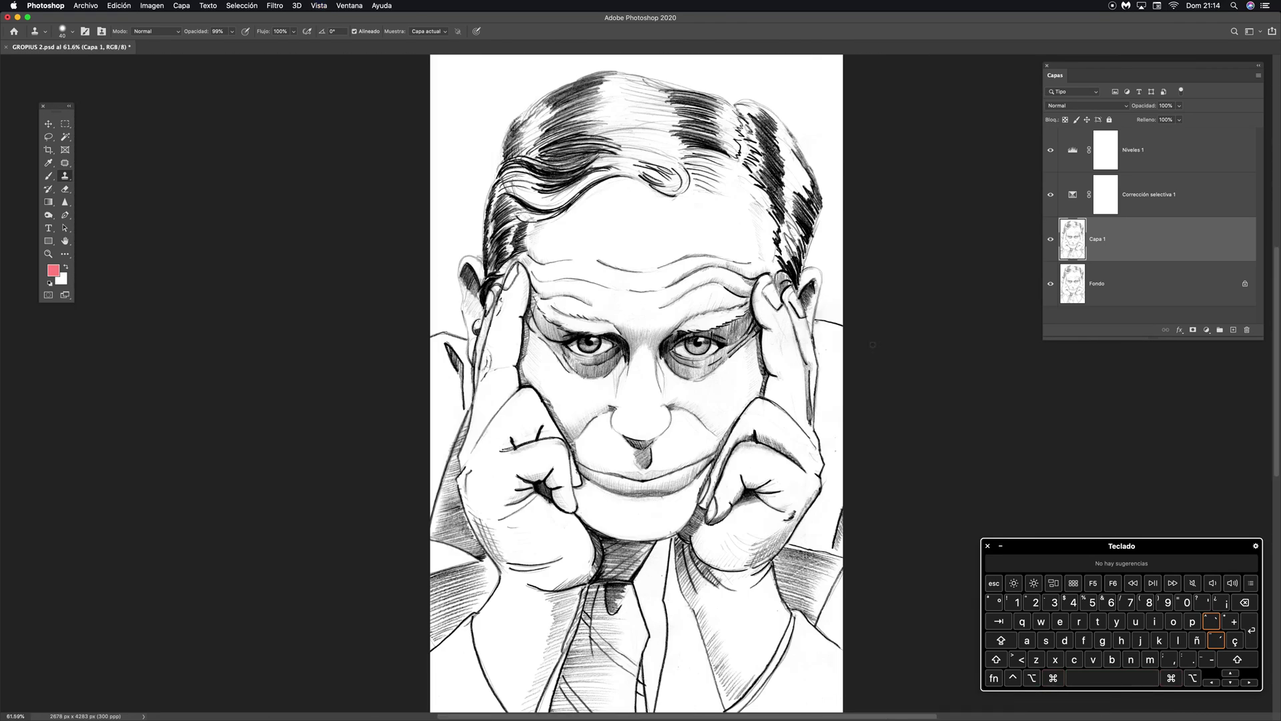
pyautogui.press('super+space')
pyautogui.moveTo(809, 368)
pyautogui.mouseDown()
pyautogui.moveTo(880, 283)
pyautogui.moveTo(929, 250)
pyautogui.moveTo(723, 484)
pyautogui.moveTo(661, 343)
pyautogui.mouseUp()
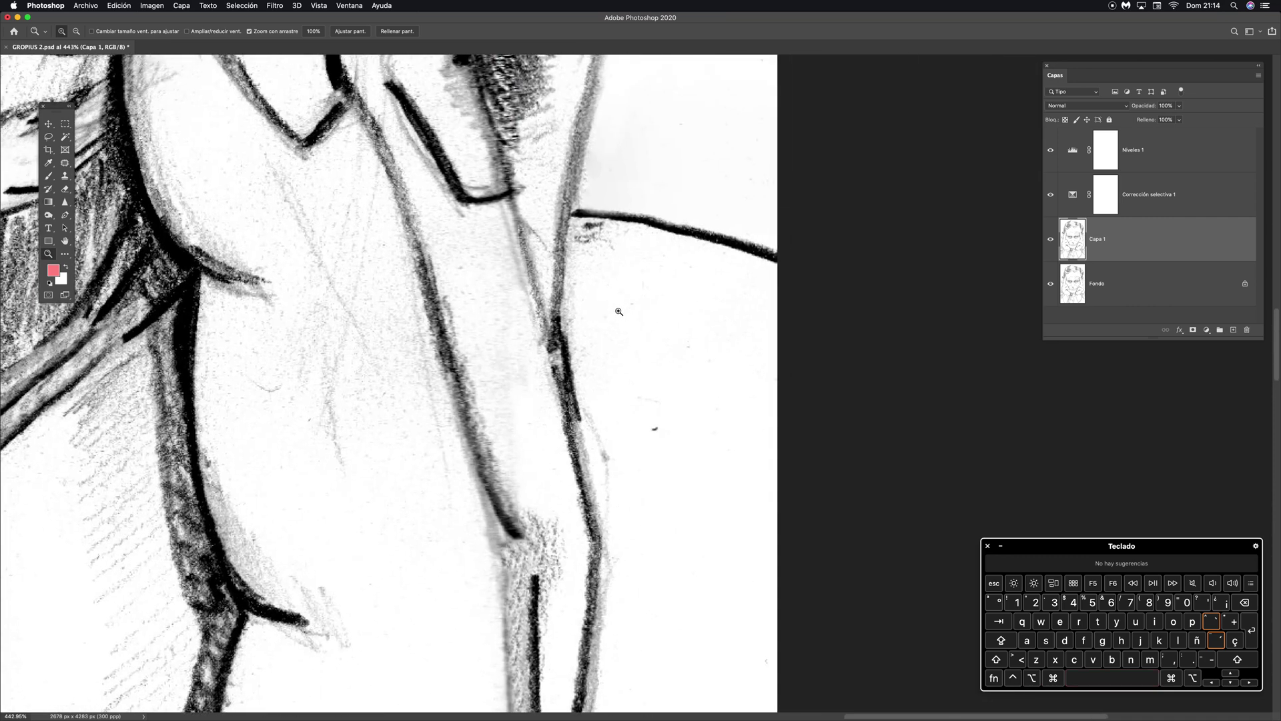
pyautogui.press('s')
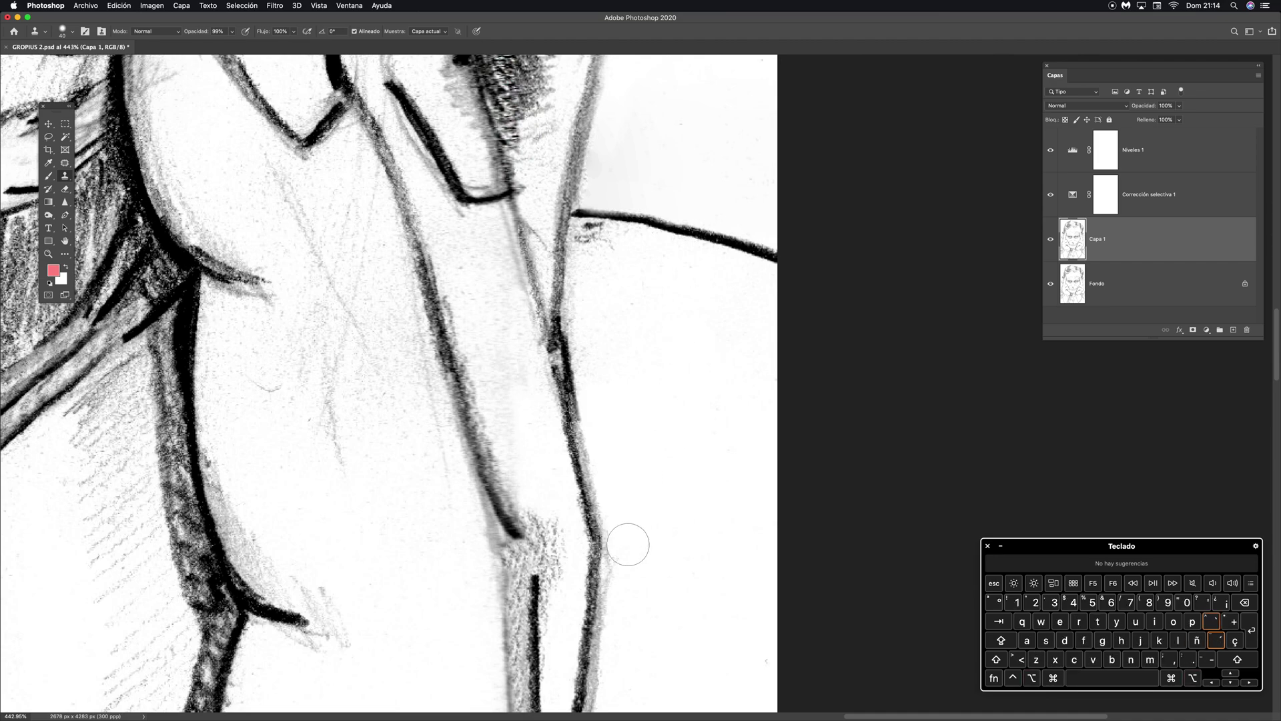
# Step: Examine the whole retouched portrait for remaining specks and stray marks
pyautogui.press('super+minus')
pyautogui.press('super+minus')
pyautogui.press('super+minus')
pyautogui.press('super+minus')
pyautogui.press('super+minus')
pyautogui.press('super+minus')
pyautogui.press('super+minus')
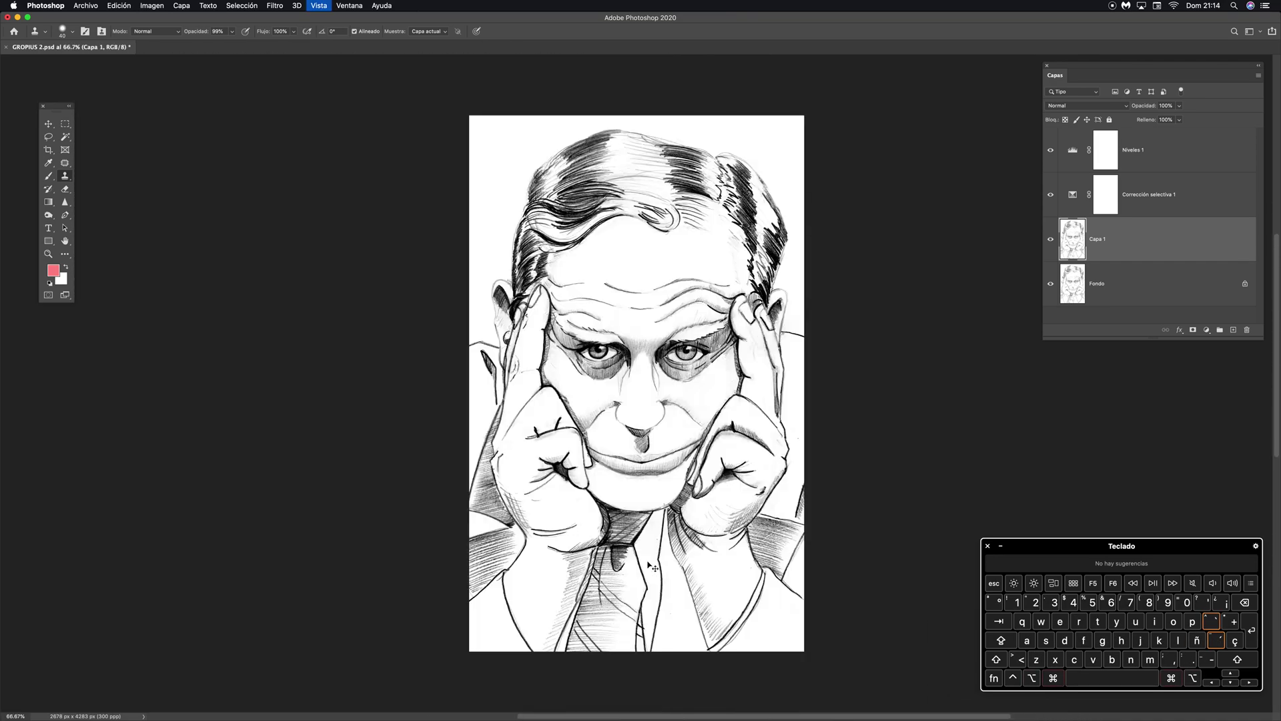
pyautogui.press('super+plus')
pyautogui.press('super+plus')
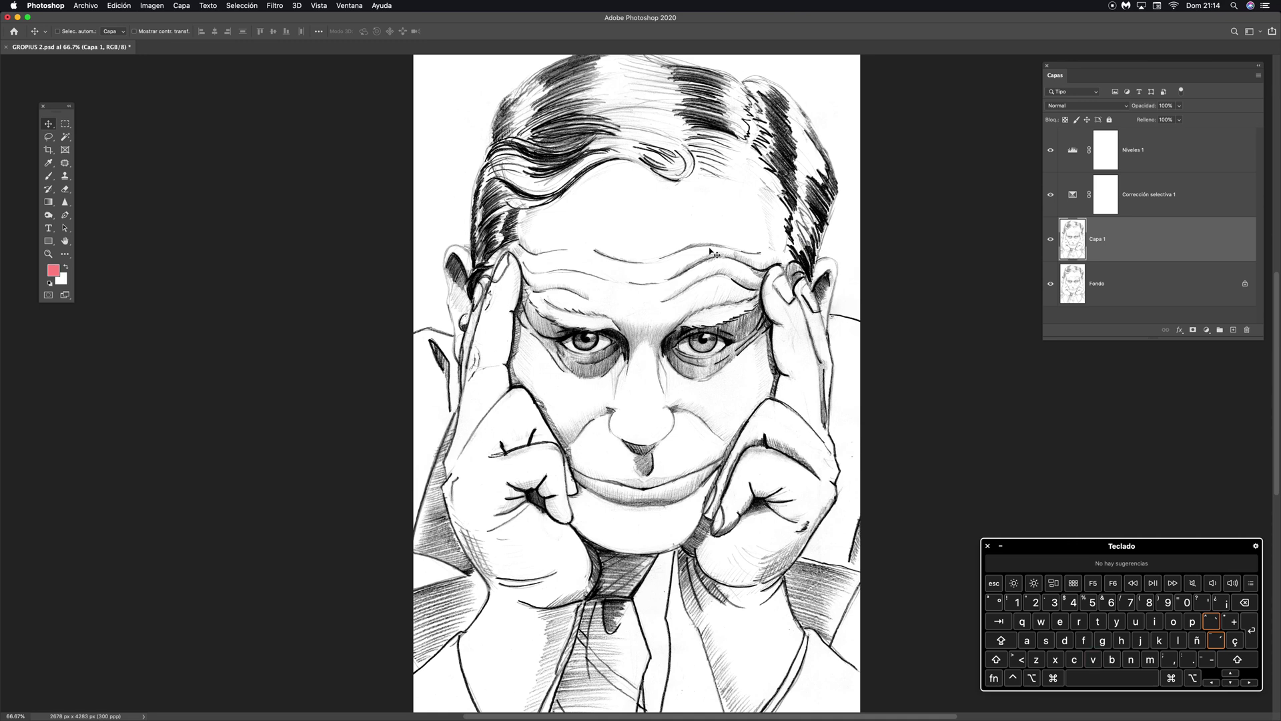
pyautogui.moveTo(731, 262); pyautogui.dragTo(728, 280)
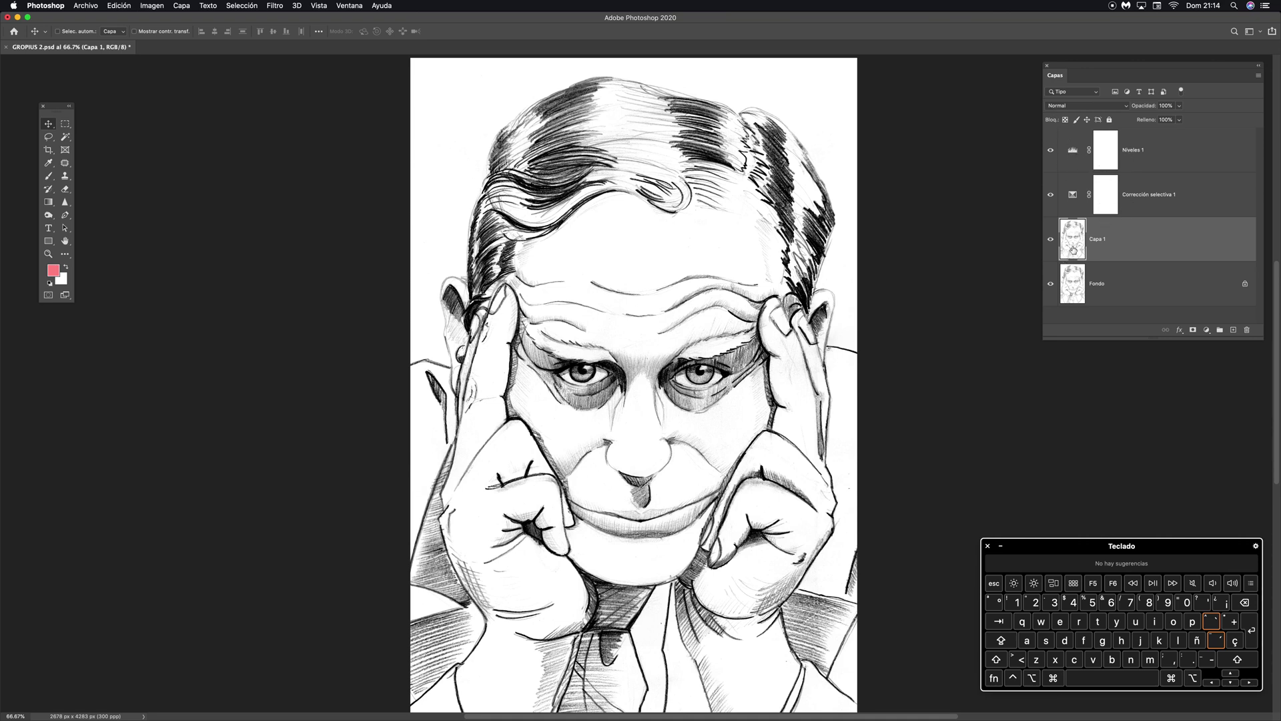
# Step: Merge the Niveles 1, Corrección selectiva 1 and Capa 1 layers and rename the merged layer "Boceto limpio"
pyautogui.click(1072, 149)
pyautogui.keyDown('shift'); pyautogui.click(1077, 244); pyautogui.keyUp('shift')
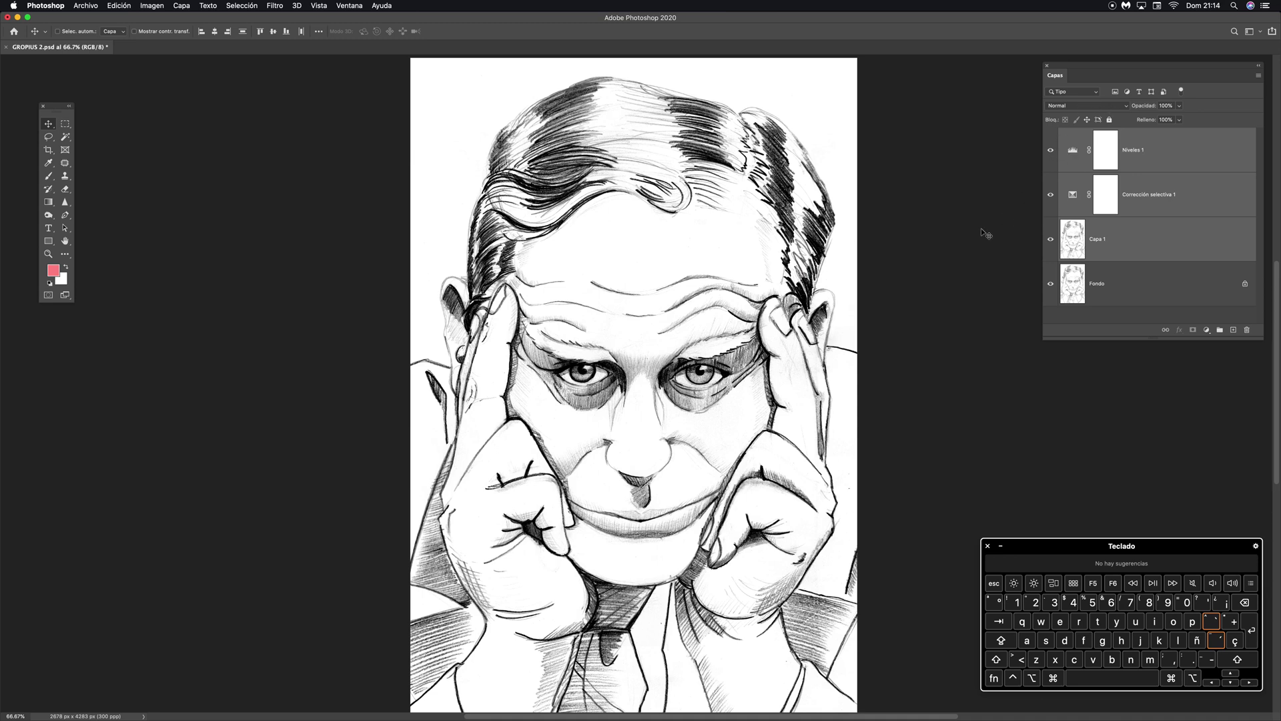
pyautogui.press('super+e')
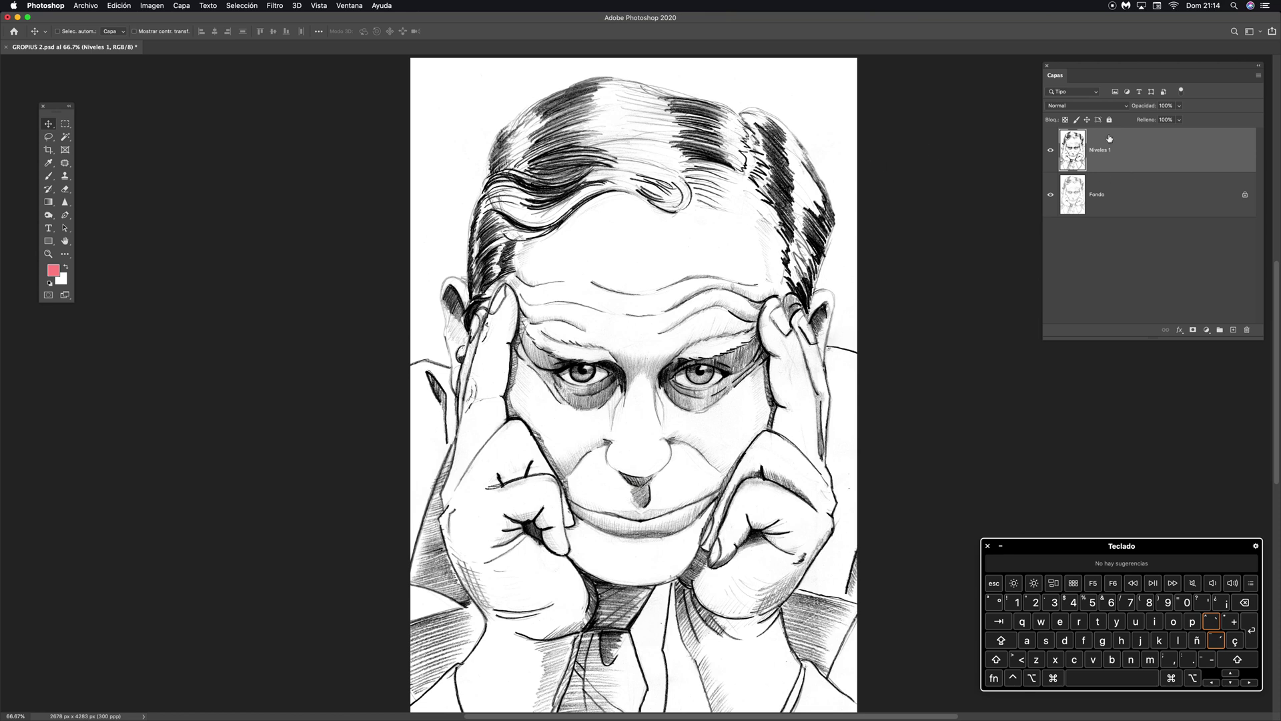
pyautogui.write('Boce')
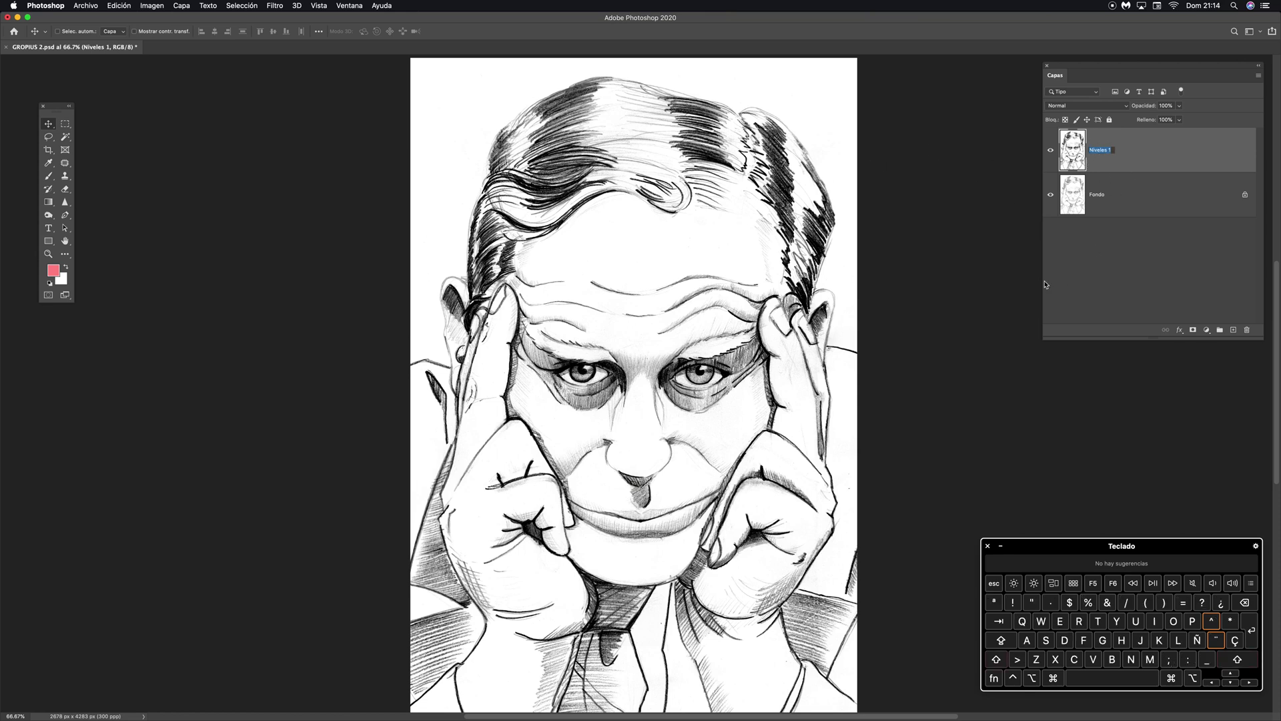
pyautogui.write('to')
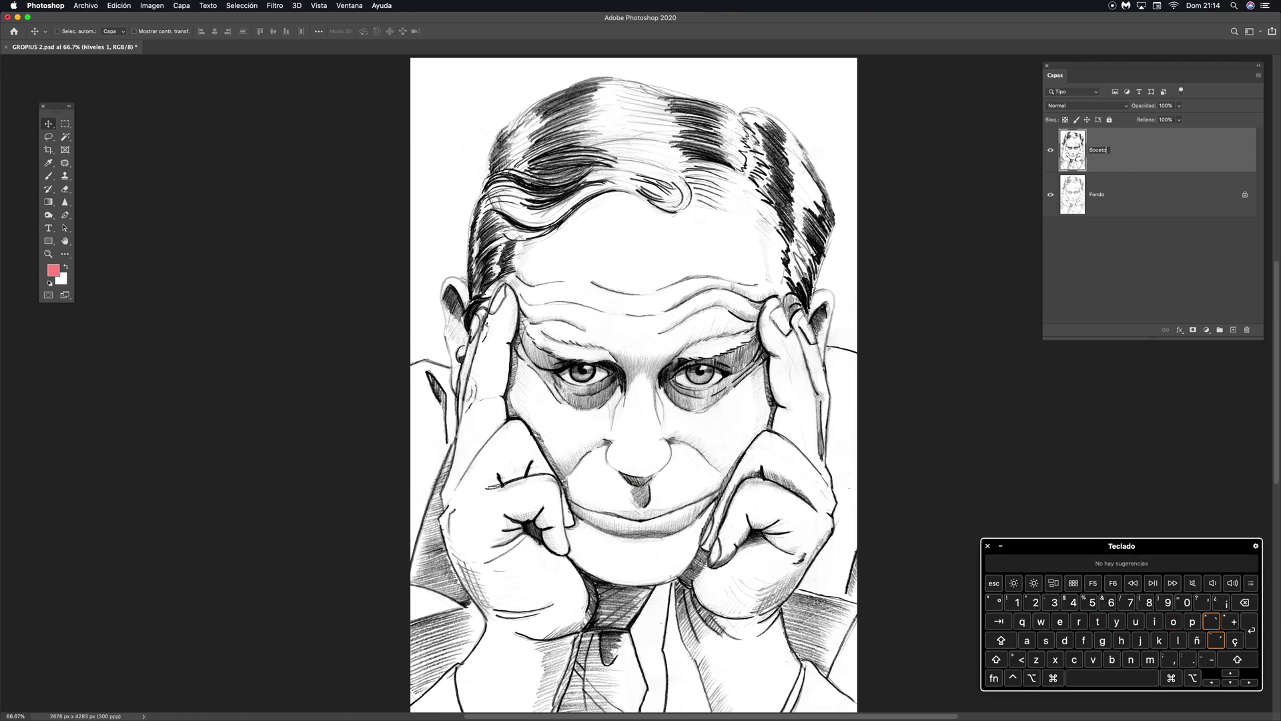
pyautogui.write(' limpio')
pyautogui.press('Return')
# Step: Add an empty layer above Boceto limpio and choose the Lápiz de carboncillo definitivo KYLE brush from Pinceles secos
pyautogui.moveTo(665, 317); pyautogui.dragTo(641, 354)
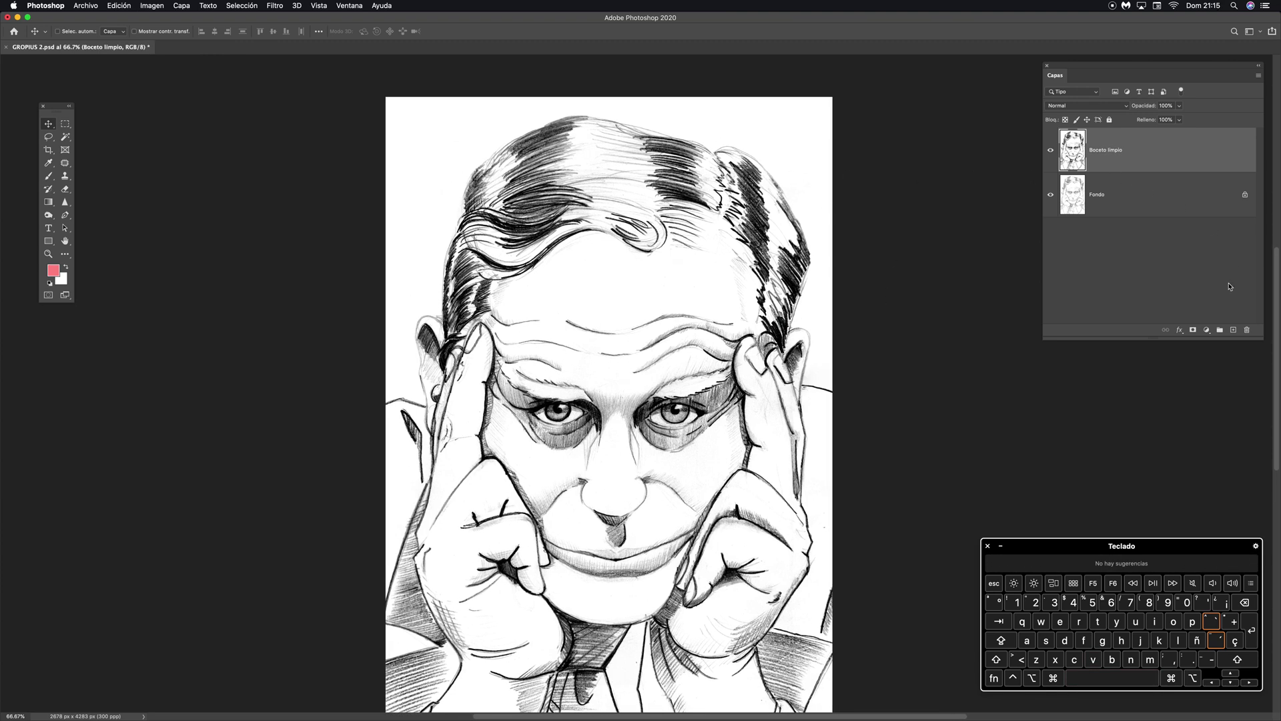
pyautogui.click(1233, 329)
pyautogui.press('b')
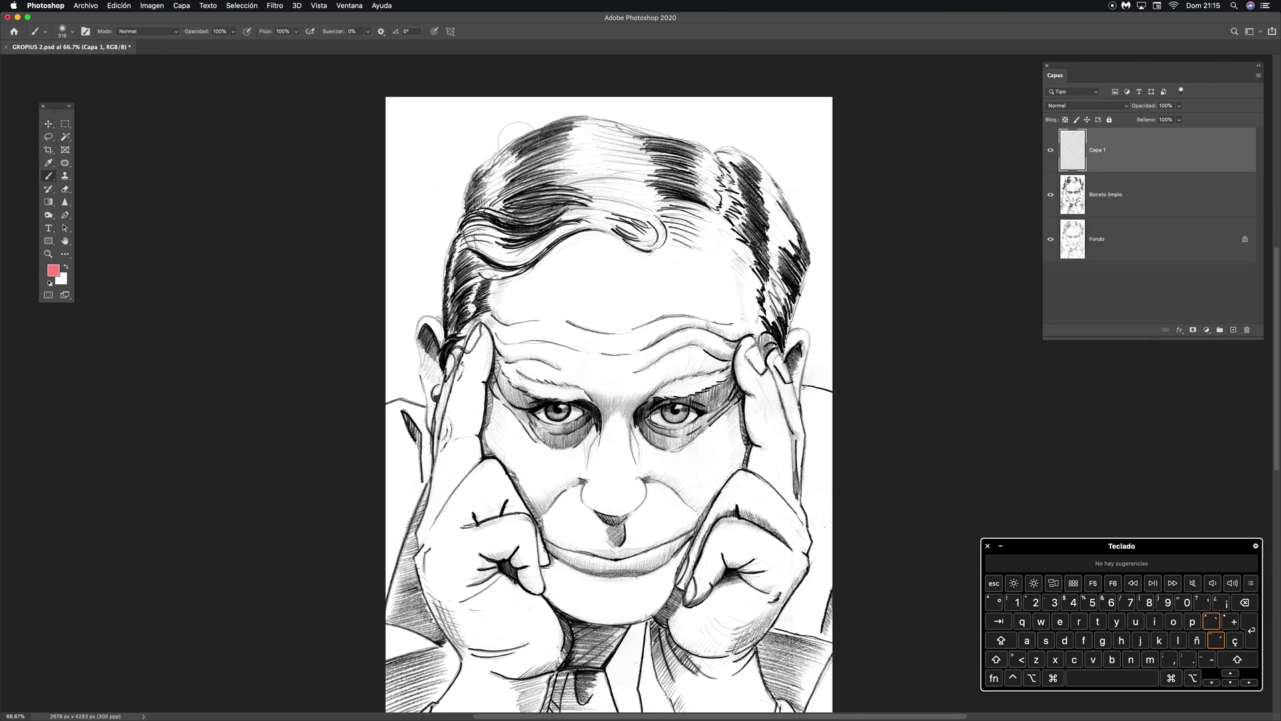
pyautogui.click(62, 30)
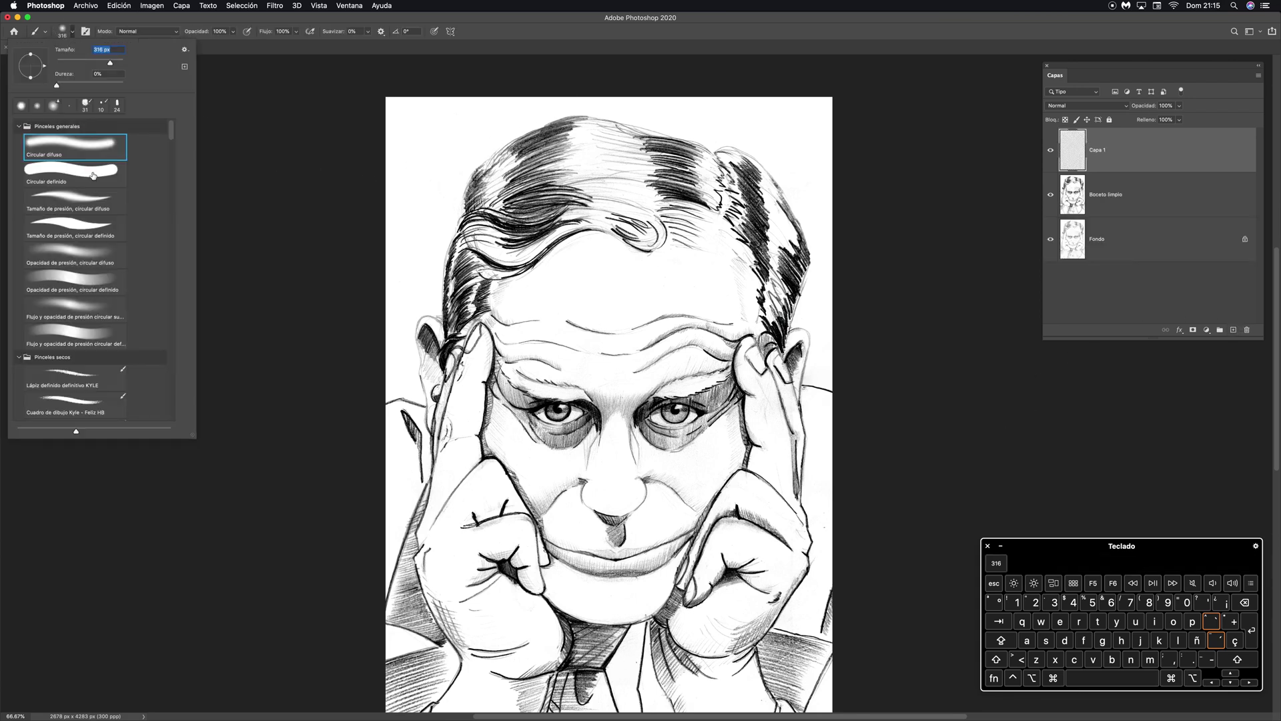
pyautogui.click(30, 123)
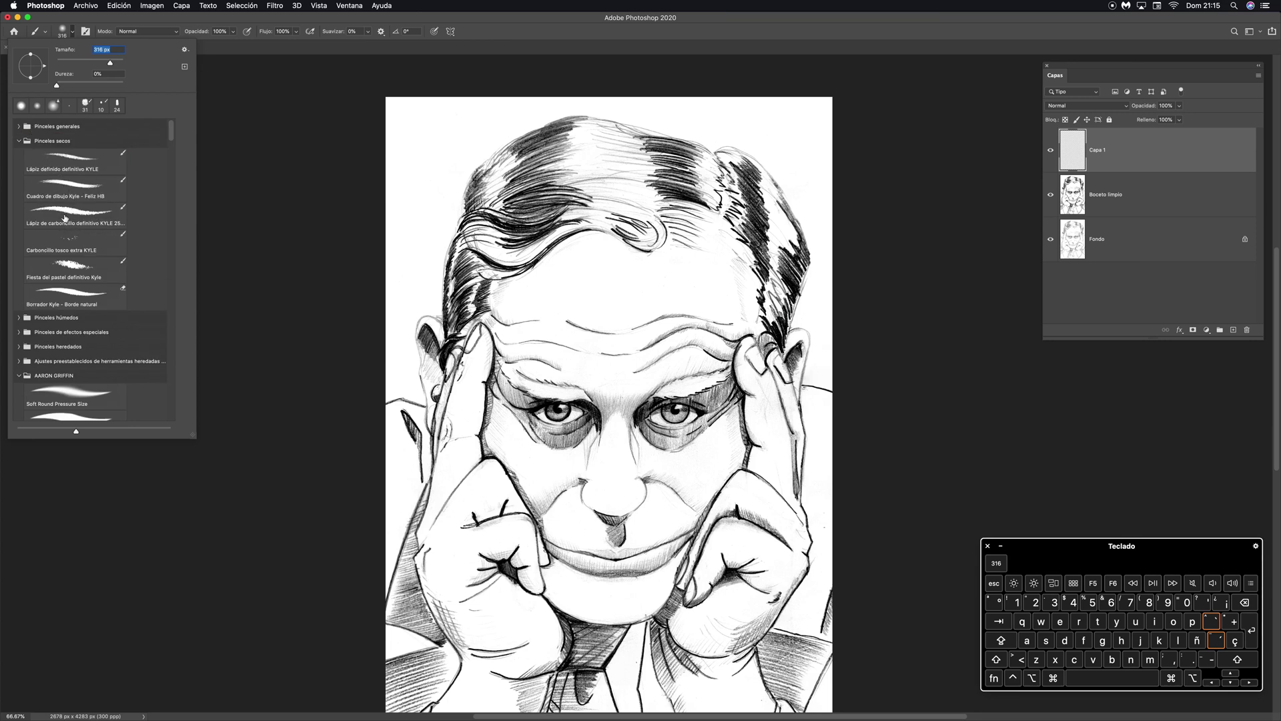
pyautogui.click(83, 215)
pyautogui.press('Return')
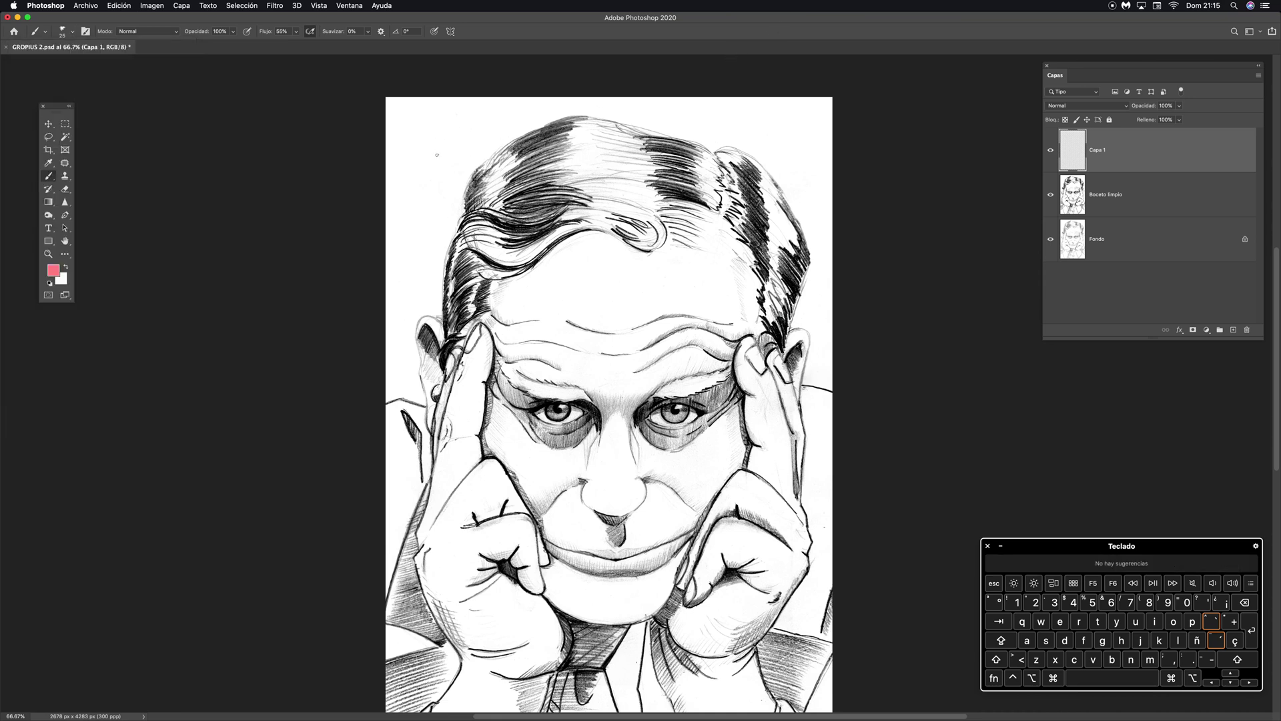
# Step: Try out the charcoal brush with scribbles on the paper outside the upper left hair and undo them
pyautogui.moveTo(451, 140)
pyautogui.mouseDown()
pyautogui.moveTo(427, 177)
pyautogui.moveTo(441, 199)
pyautogui.moveTo(482, 167)
pyautogui.moveTo(471, 153)
pyautogui.moveTo(450, 181)
pyautogui.moveTo(448, 161)
pyautogui.moveTo(456, 179)
pyautogui.mouseUp()
pyautogui.press('super+z')
pyautogui.press('super+z')
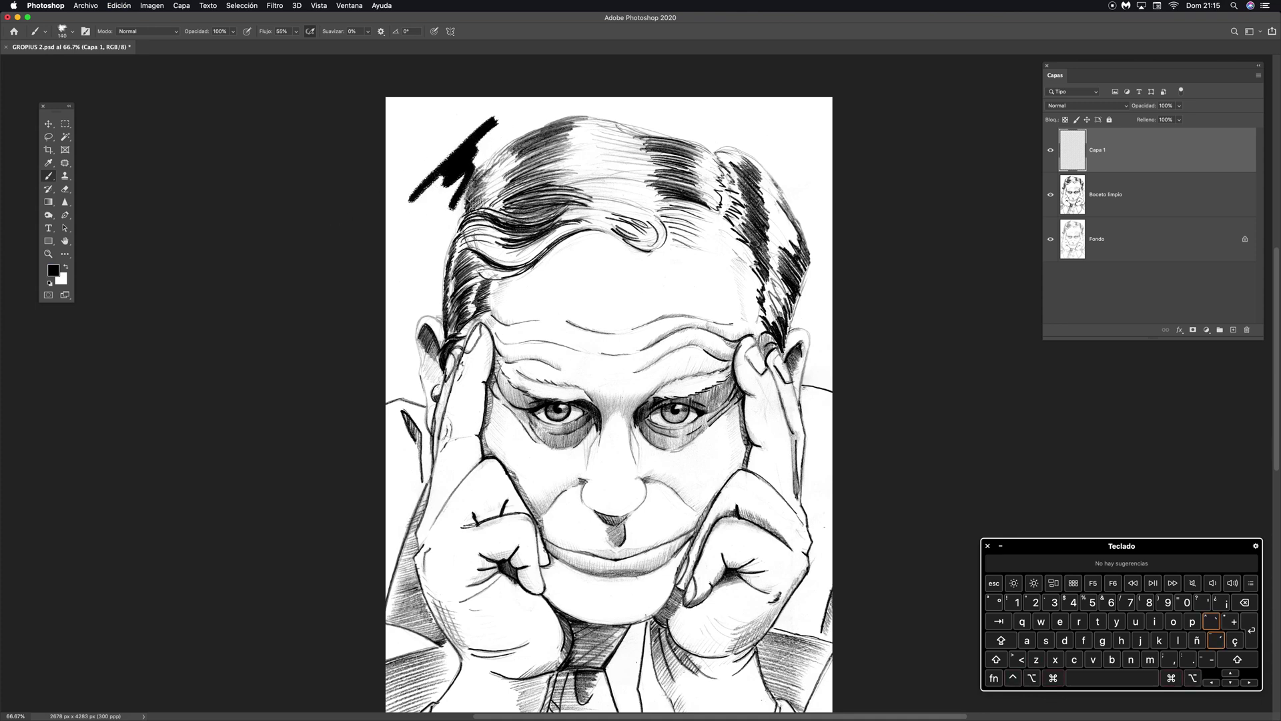
pyautogui.press('super+z')
# Step: Reduce the charcoal brush to a fine stroke size for working on the hair around the forehead curl
pyautogui.moveTo(708, 315)
pyautogui.mouseDown()
pyautogui.moveTo(720, 365)
pyautogui.moveTo(650, 370)
pyautogui.mouseUp()
pyautogui.press('super+plus')
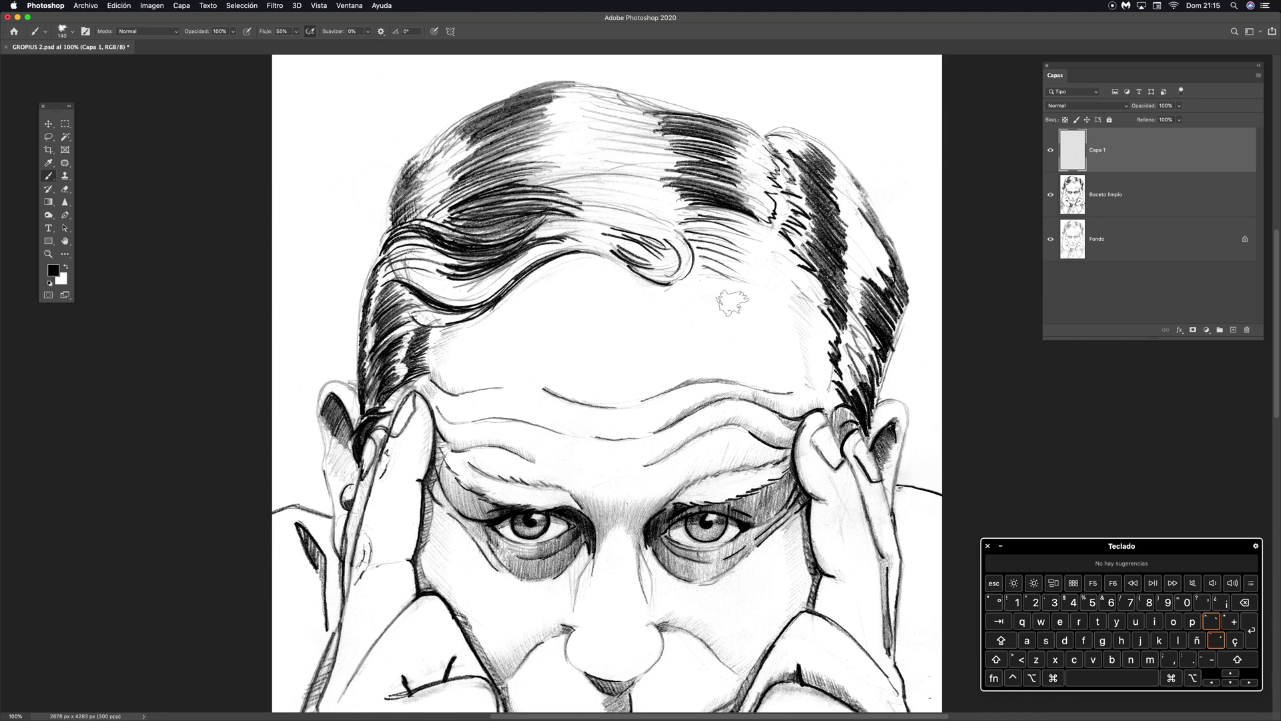
pyautogui.press('z')
pyautogui.moveTo(572, 193); pyautogui.dragTo(1103, 167)
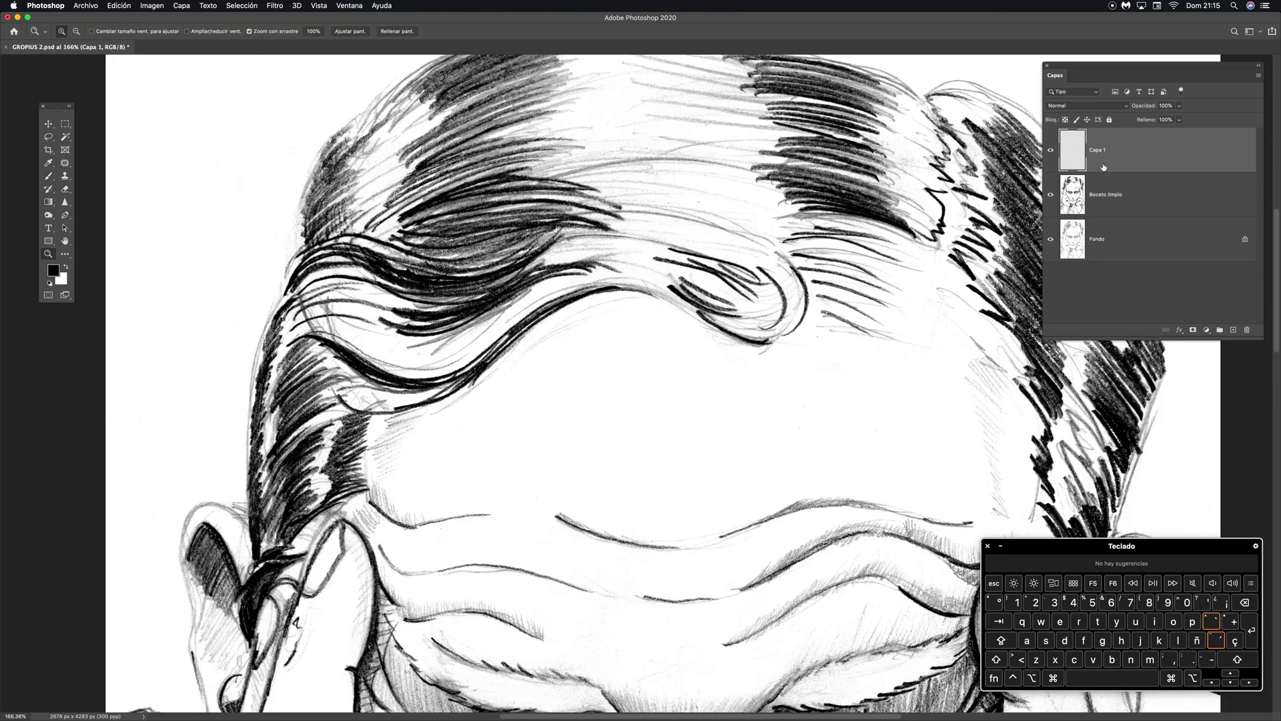
pyautogui.press('space')
pyautogui.moveTo(581, 340); pyautogui.dragTo(514, 422)
pyautogui.press('space')
pyautogui.moveTo(659, 385); pyautogui.dragTo(607, 429)
pyautogui.press('b')
pyautogui.moveTo(567, 285)
pyautogui.mouseDown()
pyautogui.moveTo(515, 279)
pyautogui.moveTo(527, 273)
pyautogui.mouseUp()
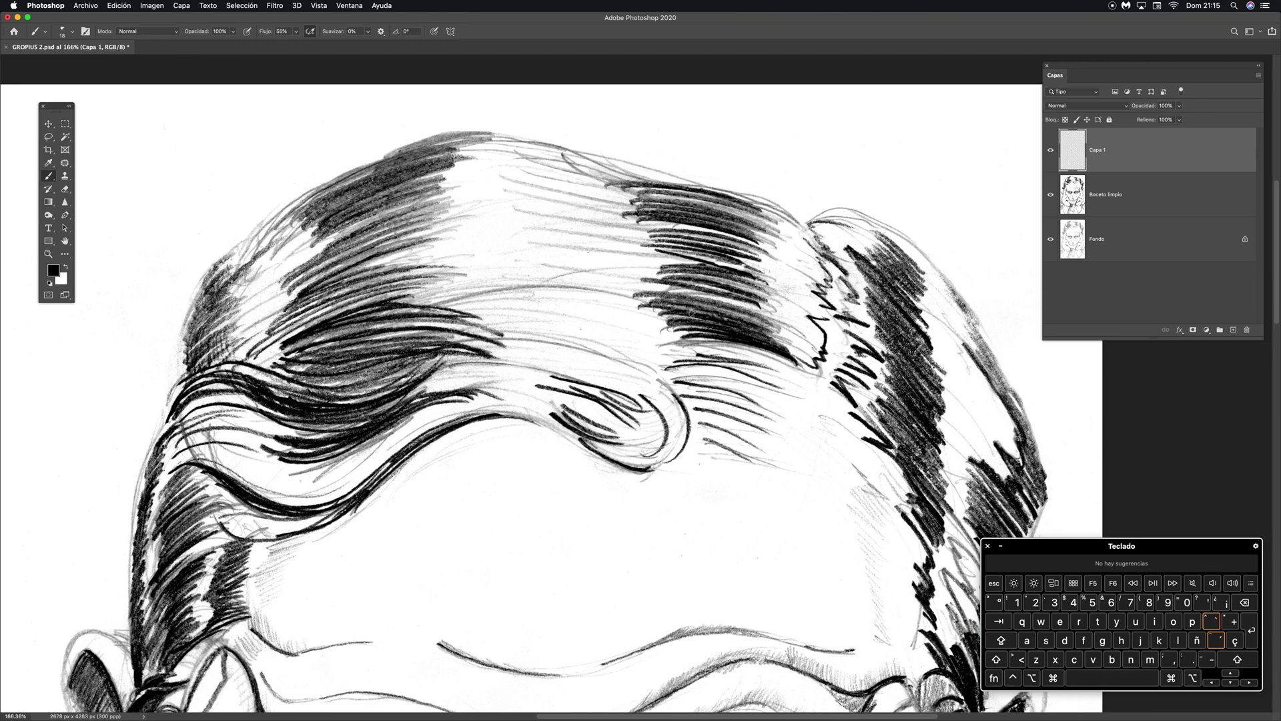
pyautogui.press('space')
pyautogui.moveTo(870, 246); pyautogui.dragTo(873, 267)
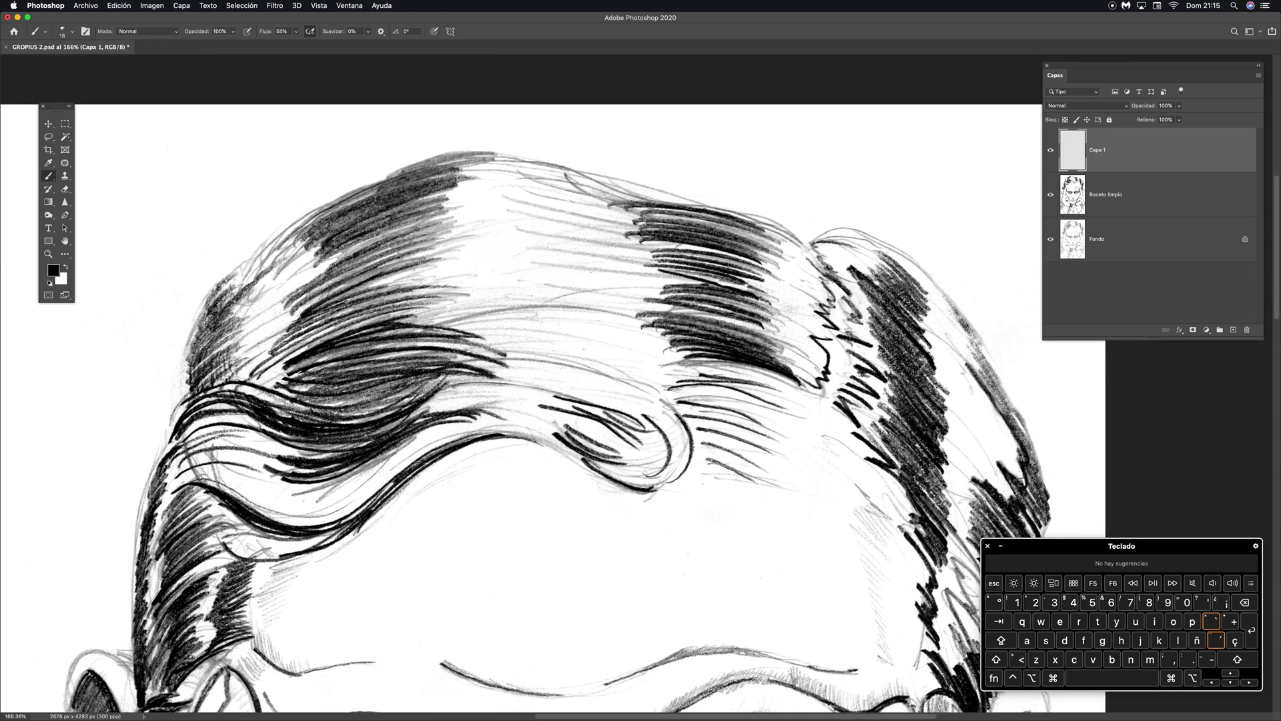
pyautogui.scroll(-5, 547, 193)
pyautogui.hscroll(2, 547, 194)
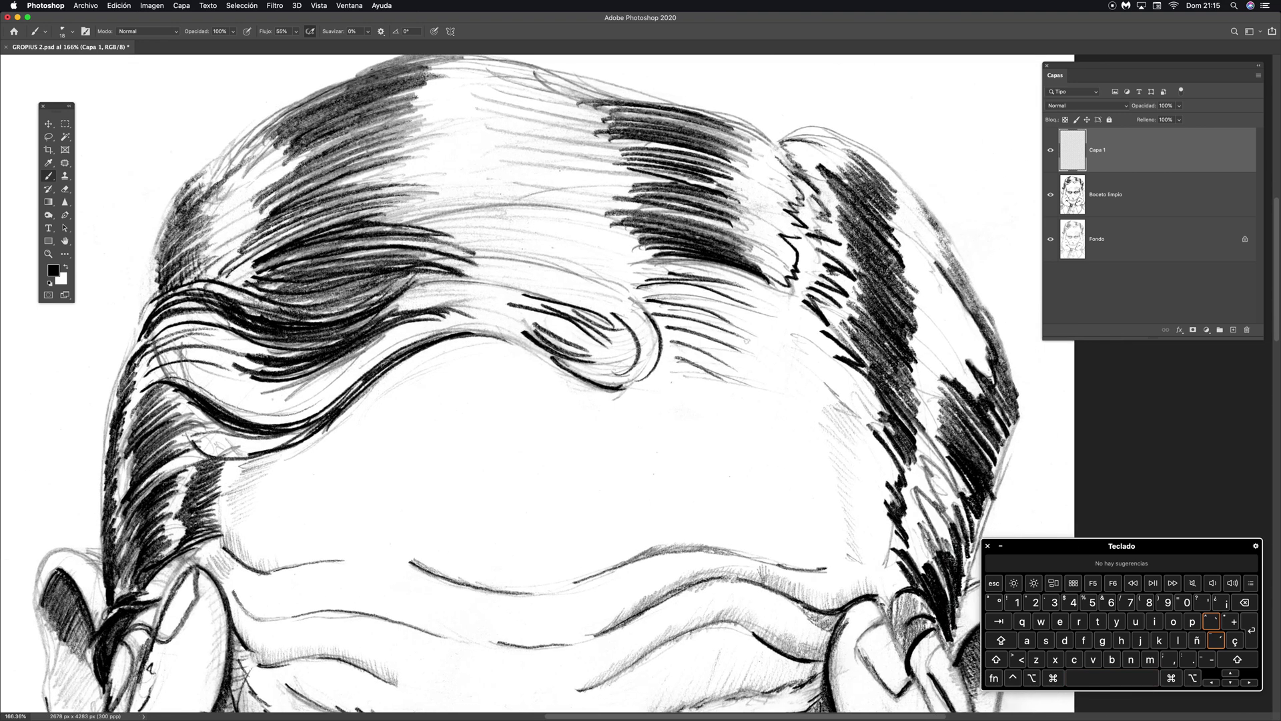
pyautogui.hscroll(2, 631, 326)
pyautogui.scroll(-1, 632, 327)
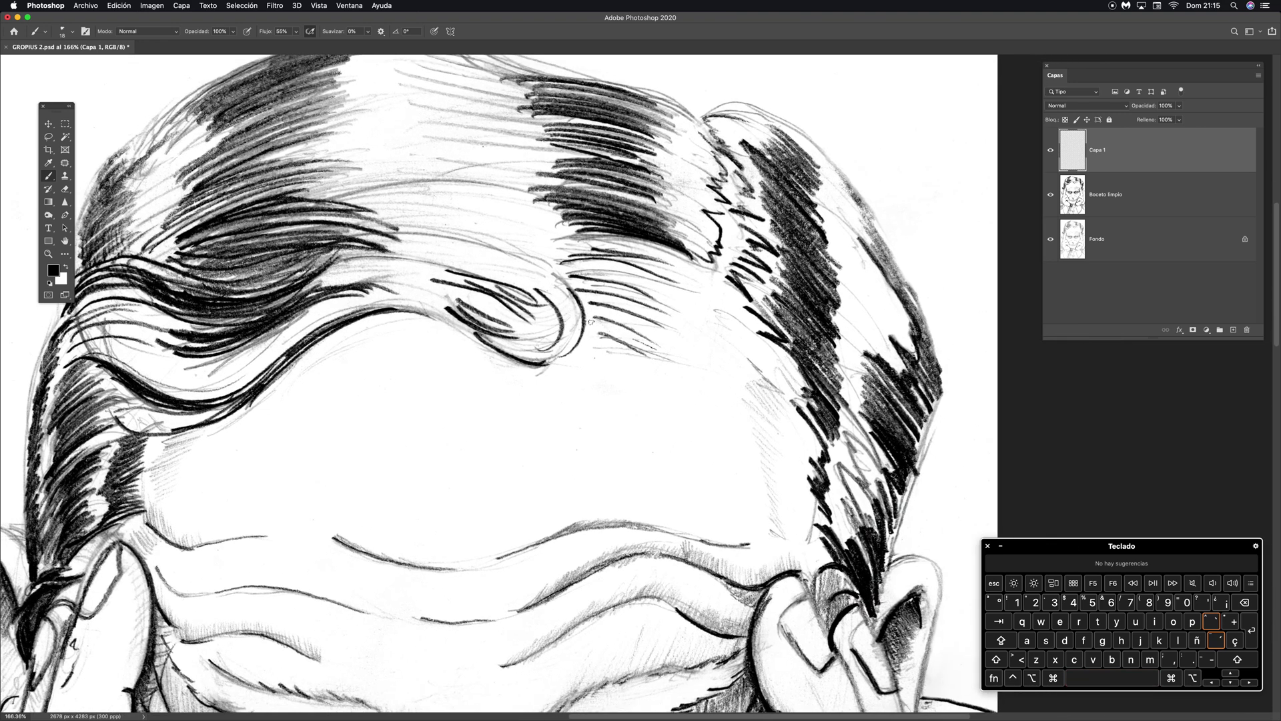
# Step: Thicken the sparse hair strands to the right of the forehead curl with short, fine charcoal strokes between the pencil lines
pyautogui.moveTo(590, 321); pyautogui.dragTo(650, 348)
pyautogui.moveTo(591, 306); pyautogui.dragTo(653, 334)
pyautogui.moveTo(587, 298); pyautogui.dragTo(651, 310)
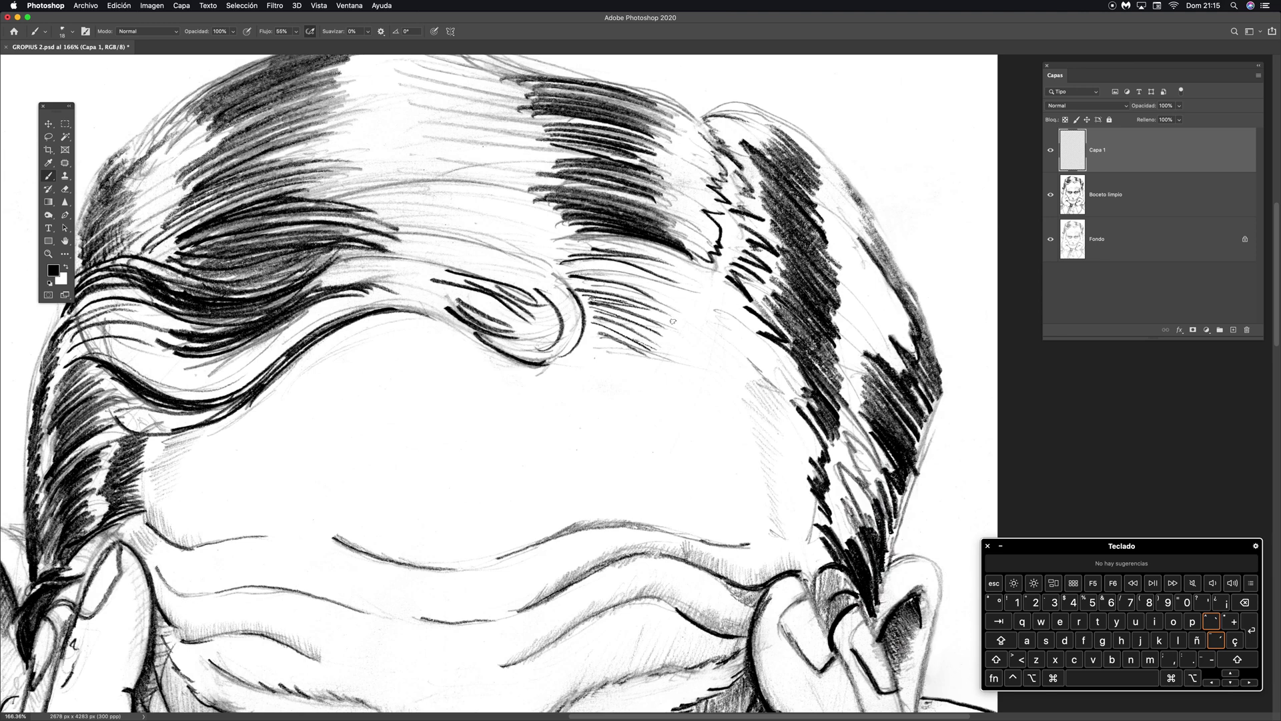
pyautogui.moveTo(580, 281)
pyautogui.mouseDown()
pyautogui.moveTo(631, 293)
pyautogui.moveTo(569, 267)
pyautogui.moveTo(647, 273)
pyautogui.moveTo(600, 262)
pyautogui.moveTo(631, 244)
pyautogui.mouseUp()
pyautogui.moveTo(579, 246); pyautogui.dragTo(631, 233)
pyautogui.moveTo(606, 241); pyautogui.dragTo(688, 265)
pyautogui.moveTo(586, 319)
pyautogui.mouseDown()
pyautogui.moveTo(615, 332)
pyautogui.moveTo(612, 322)
pyautogui.mouseUp()
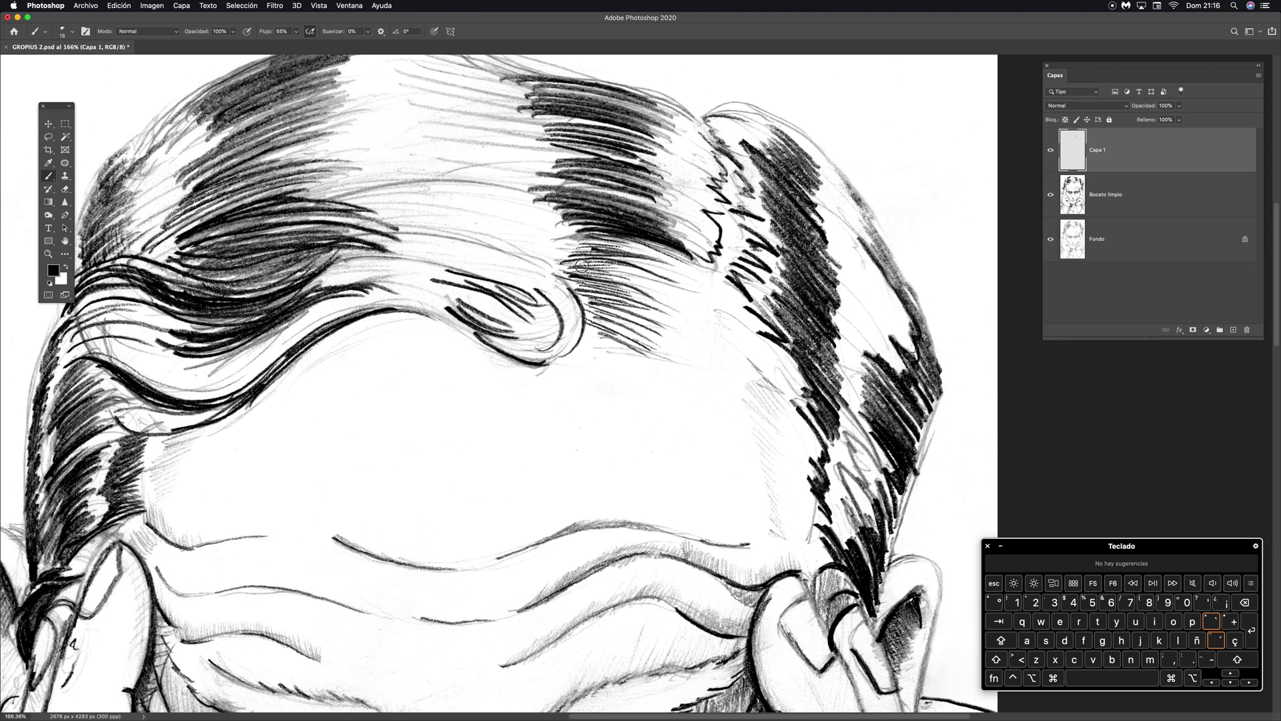
# Step: Add charcoal strokes along the left edge of the dark hair band above the forehead curl
pyautogui.moveTo(558, 269); pyautogui.dragTo(581, 272)
pyautogui.moveTo(551, 252)
pyautogui.mouseDown()
pyautogui.moveTo(621, 238)
pyautogui.moveTo(655, 253)
pyautogui.mouseUp()
pyautogui.moveTo(585, 231)
pyautogui.mouseDown()
pyautogui.moveTo(617, 234)
pyautogui.moveTo(602, 221)
pyautogui.moveTo(616, 220)
pyautogui.mouseUp()
pyautogui.moveTo(557, 197)
pyautogui.mouseDown()
pyautogui.moveTo(638, 212)
pyautogui.moveTo(589, 199)
pyautogui.moveTo(651, 213)
pyautogui.mouseUp()
pyautogui.moveTo(593, 200)
pyautogui.mouseDown()
pyautogui.moveTo(658, 206)
pyautogui.moveTo(627, 195)
pyautogui.moveTo(622, 183)
pyautogui.moveTo(641, 175)
pyautogui.mouseUp()
pyautogui.moveTo(598, 153); pyautogui.dragTo(644, 167)
pyautogui.moveTo(599, 154); pyautogui.dragTo(645, 163)
pyautogui.press('space')
pyautogui.moveTo(827, 313); pyautogui.dragTo(875, 324)
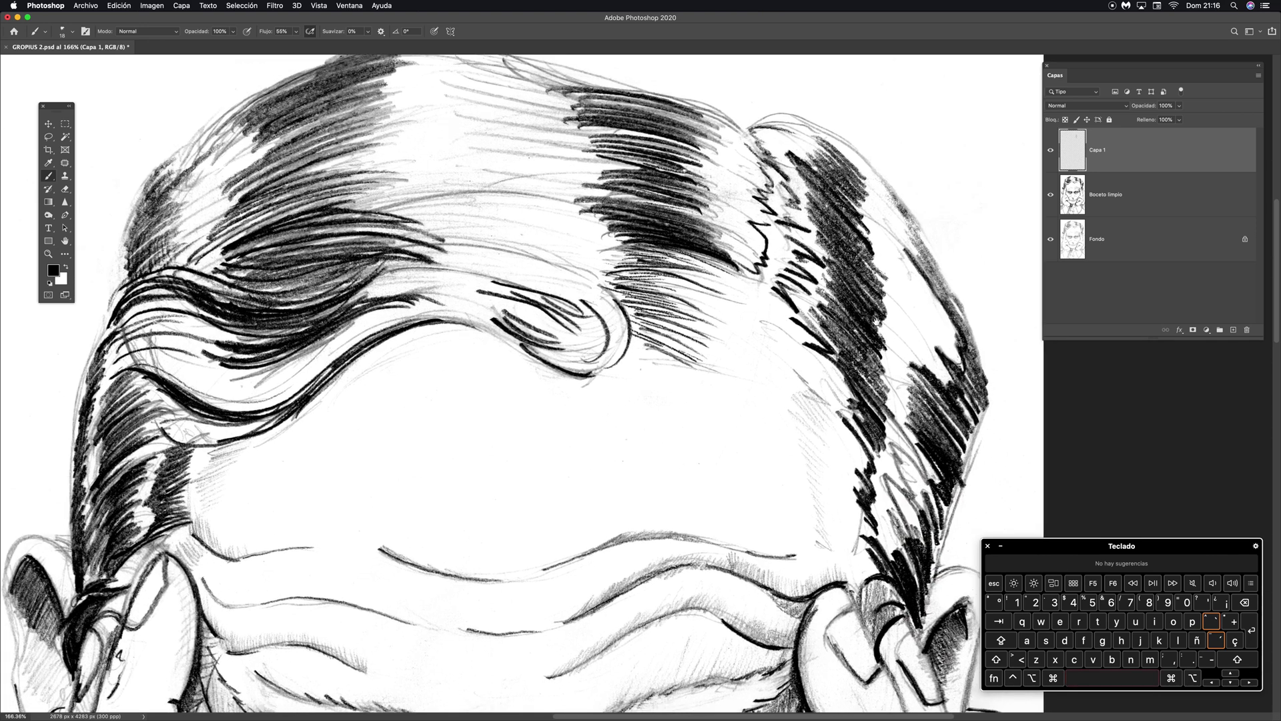
# Step: Reinforce the forehead curl with curved charcoal strokes along its rounded end
pyautogui.press('super+minus')
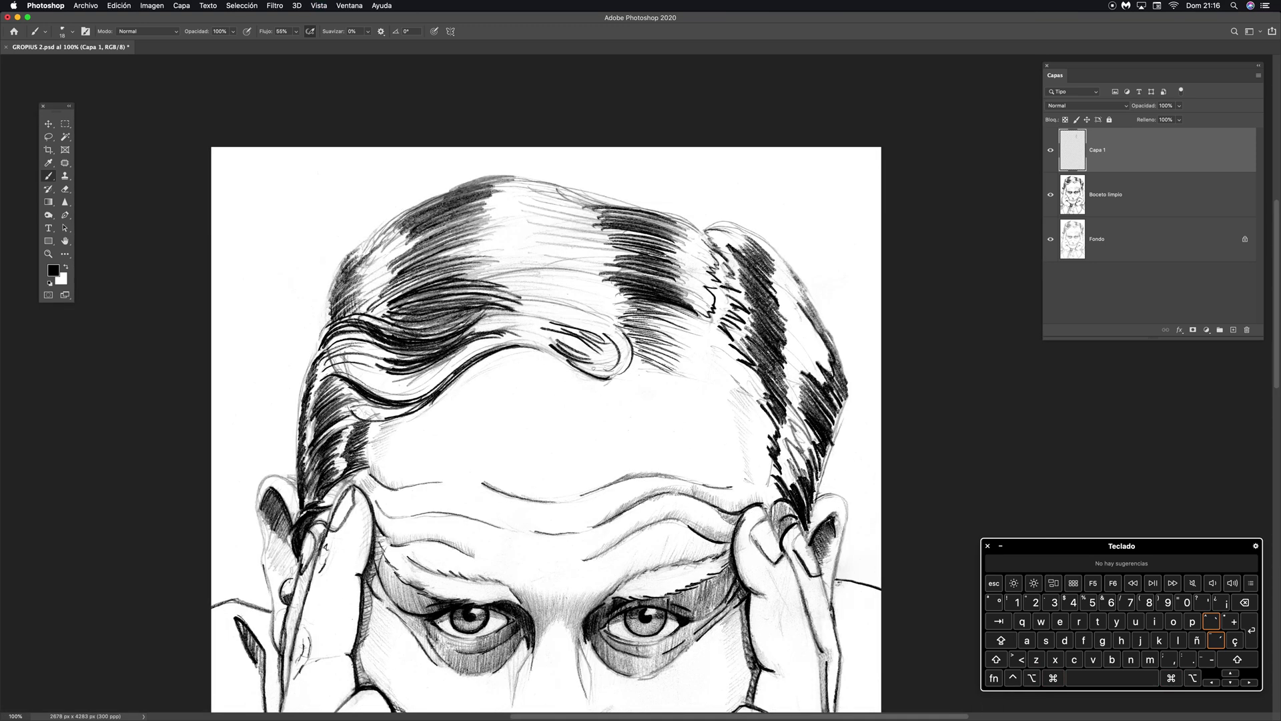
pyautogui.moveTo(583, 366)
pyautogui.mouseDown()
pyautogui.moveTo(615, 377)
pyautogui.moveTo(628, 346)
pyautogui.moveTo(628, 367)
pyautogui.mouseUp()
pyautogui.moveTo(546, 331); pyautogui.dragTo(625, 368)
pyautogui.scroll(-3, 778, 300)
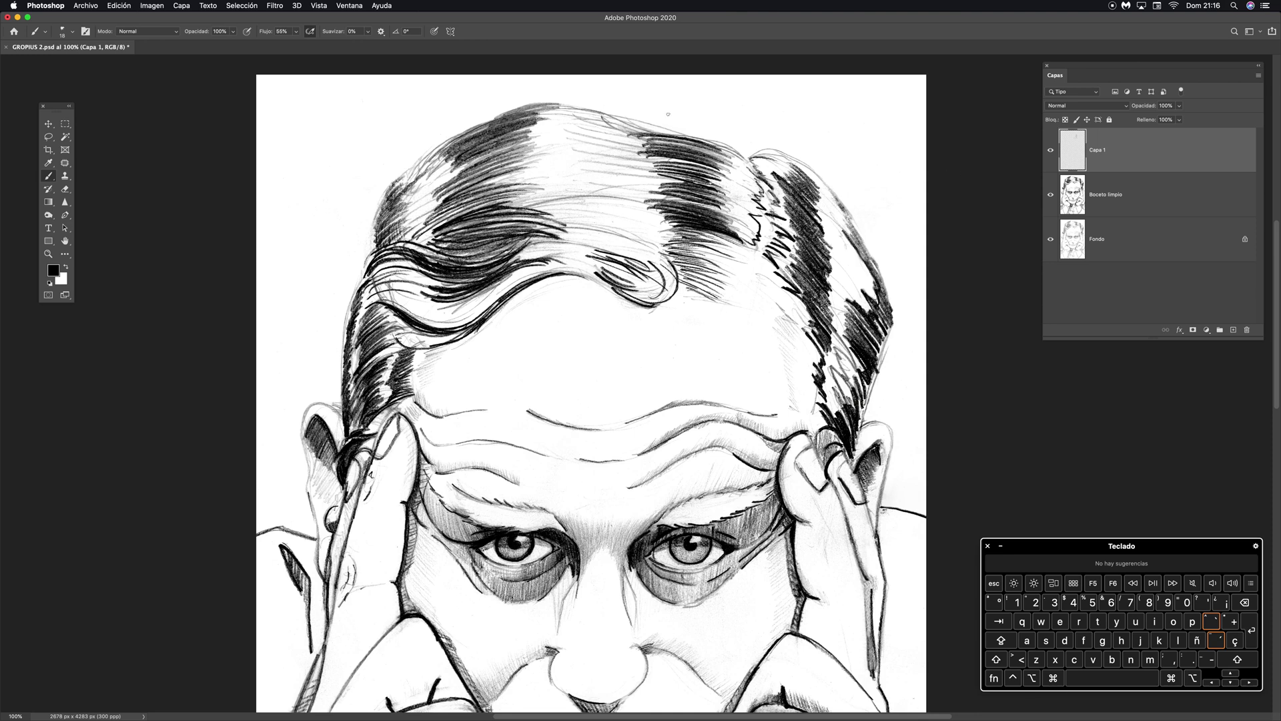
# Step: Fill the light gaps inside the dark hair band above the curl with long charcoal strokes following the hair direction
pyautogui.press('r')
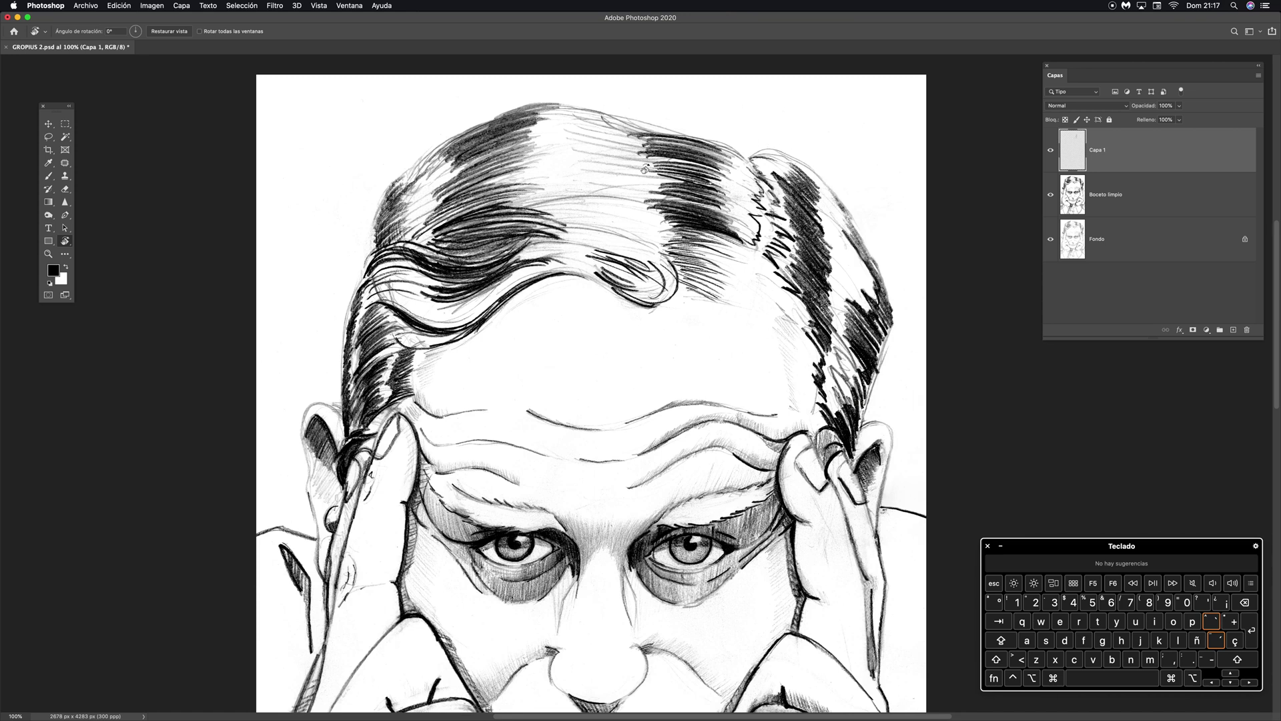
pyautogui.moveTo(785, 370); pyautogui.dragTo(653, 262)
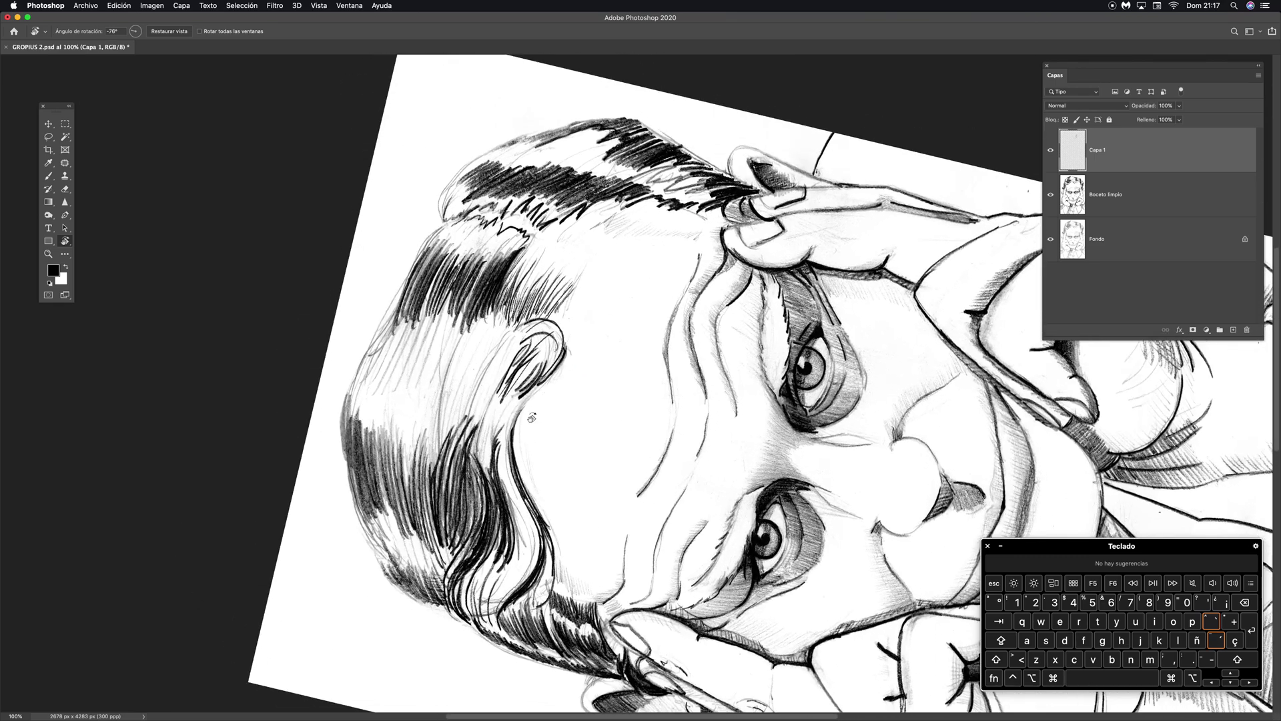
pyautogui.moveTo(585, 410); pyautogui.dragTo(651, 311)
pyautogui.press('z')
pyautogui.click(590, 166)
pyautogui.click(590, 166)
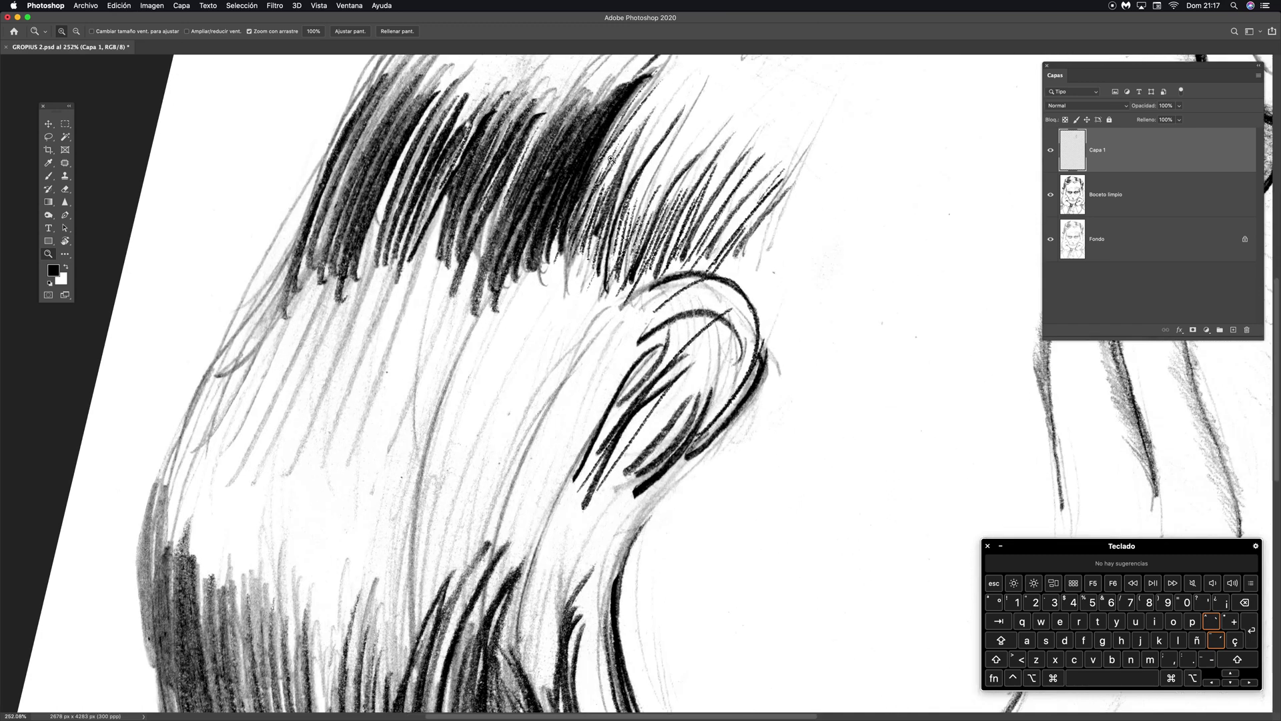
pyautogui.press('b')
pyautogui.moveTo(561, 221); pyautogui.dragTo(556, 255)
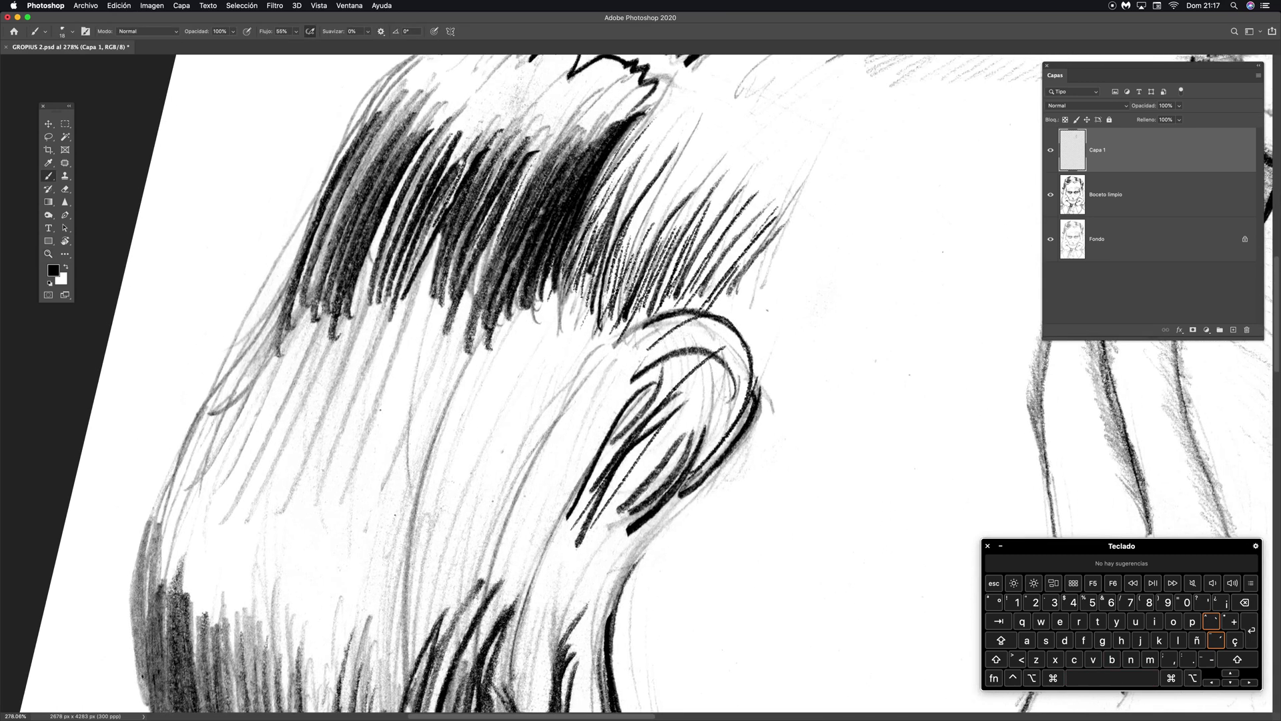
pyautogui.moveTo(469, 299)
pyautogui.mouseDown()
pyautogui.moveTo(514, 205)
pyautogui.moveTo(467, 322)
pyautogui.moveTo(525, 178)
pyautogui.mouseUp()
pyautogui.moveTo(467, 350)
pyautogui.mouseDown()
pyautogui.moveTo(482, 261)
pyautogui.moveTo(467, 242)
pyautogui.mouseUp()
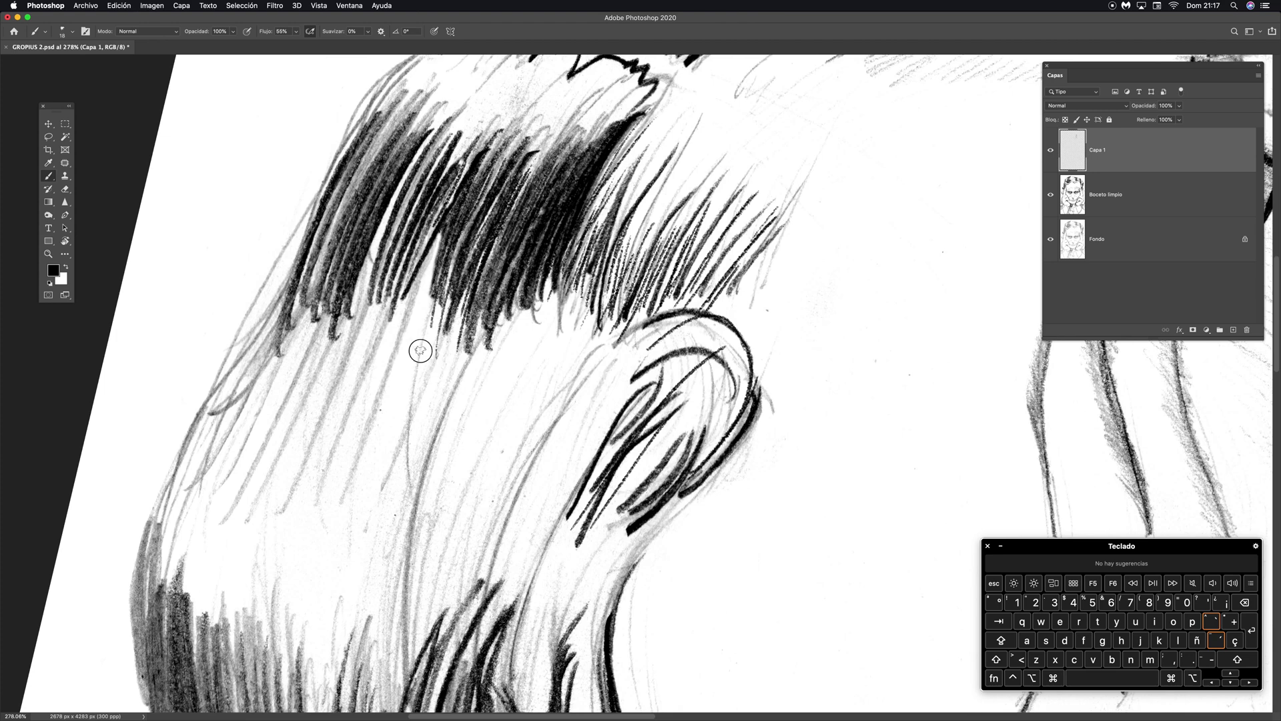
pyautogui.moveTo(421, 349); pyautogui.dragTo(450, 208)
pyautogui.moveTo(417, 317)
pyautogui.mouseDown()
pyautogui.moveTo(457, 172)
pyautogui.moveTo(432, 177)
pyautogui.mouseUp()
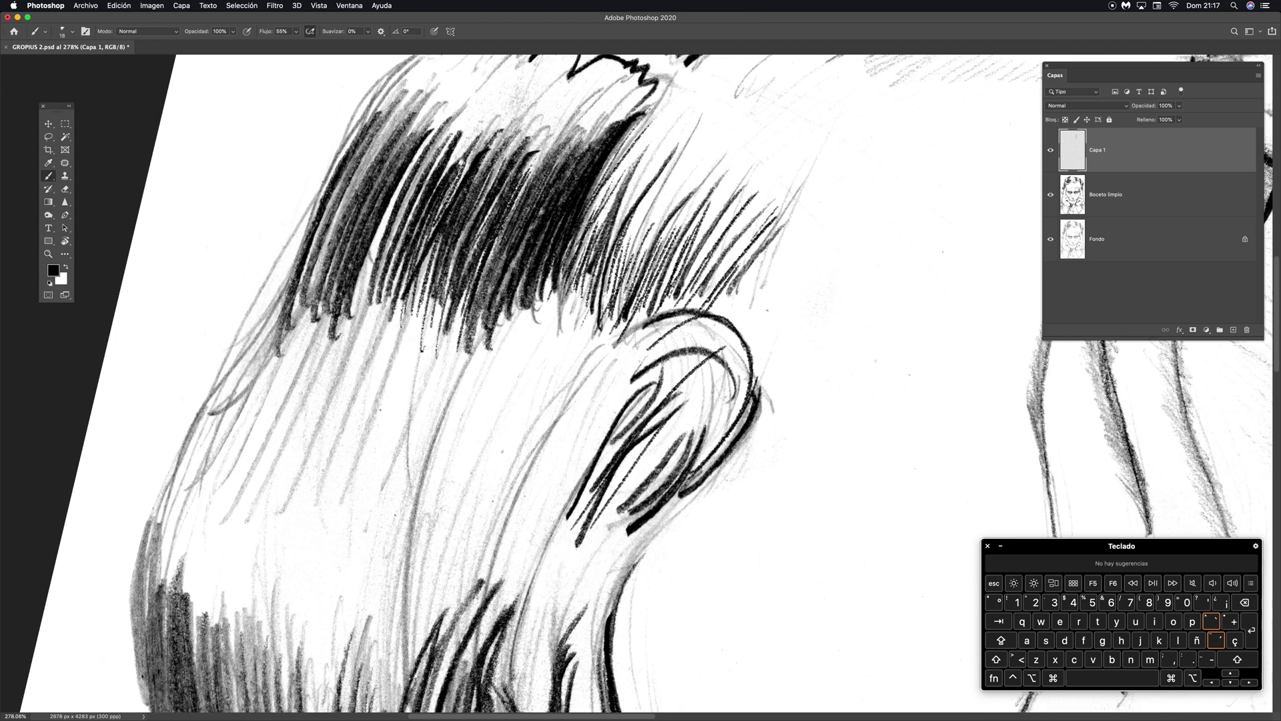
pyautogui.moveTo(385, 287)
pyautogui.mouseDown()
pyautogui.moveTo(441, 134)
pyautogui.moveTo(374, 277)
pyautogui.mouseUp()
pyautogui.moveTo(415, 158); pyautogui.dragTo(371, 280)
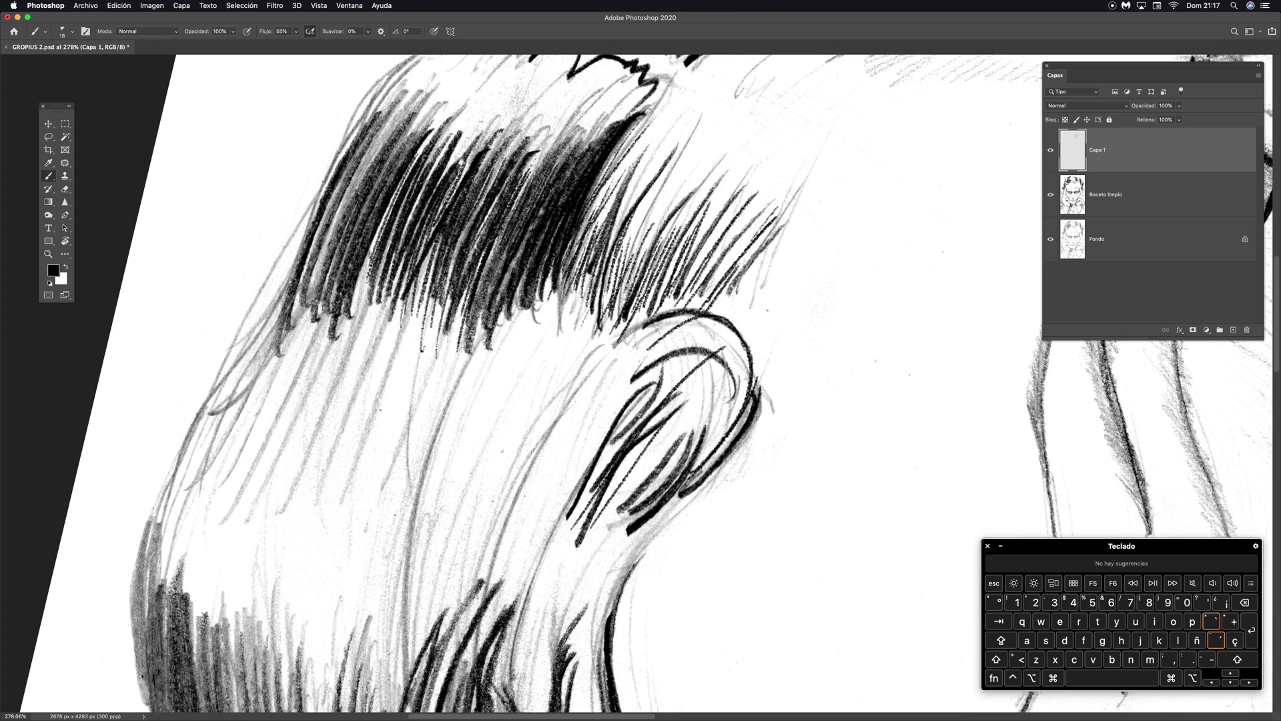
pyautogui.moveTo(450, 148)
pyautogui.mouseDown()
pyautogui.moveTo(389, 268)
pyautogui.moveTo(374, 336)
pyautogui.mouseUp()
pyautogui.moveTo(384, 280)
pyautogui.mouseDown()
pyautogui.moveTo(360, 392)
pyautogui.moveTo(366, 380)
pyautogui.mouseUp()
# Step: Darken the head contour beside the dark hair band with long overlapping charcoal strokes
pyautogui.moveTo(227, 371); pyautogui.dragTo(297, 228)
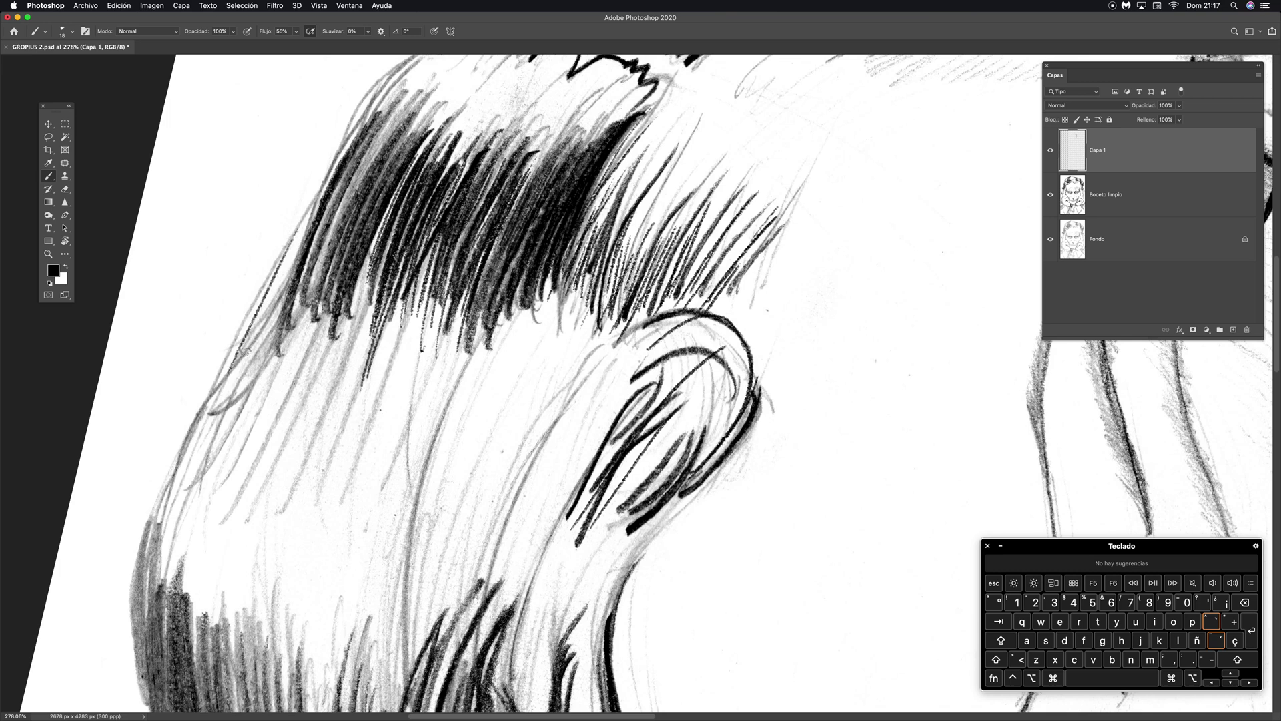
pyautogui.moveTo(220, 392)
pyautogui.mouseDown()
pyautogui.moveTo(304, 218)
pyautogui.moveTo(225, 389)
pyautogui.mouseUp()
pyautogui.moveTo(324, 177)
pyautogui.mouseDown()
pyautogui.moveTo(232, 385)
pyautogui.moveTo(248, 358)
pyautogui.mouseUp()
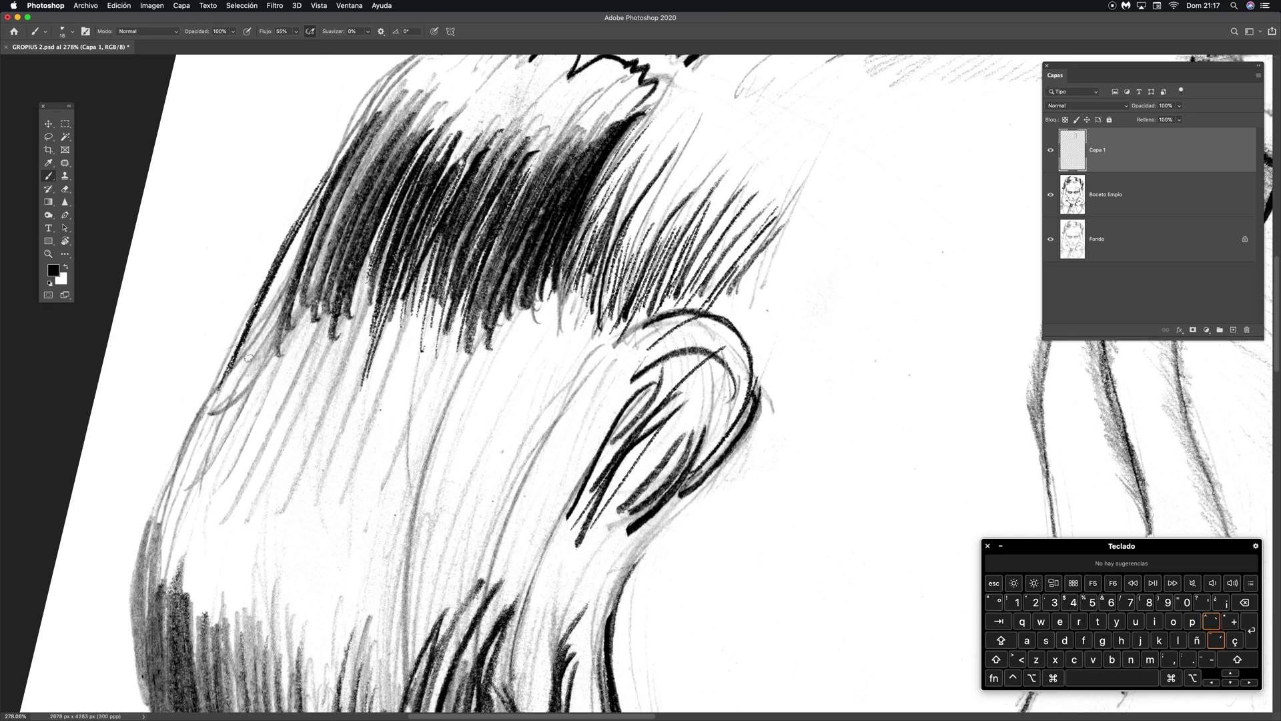
pyautogui.moveTo(320, 205); pyautogui.dragTo(252, 351)
pyautogui.moveTo(326, 192)
pyautogui.mouseDown()
pyautogui.moveTo(267, 320)
pyautogui.moveTo(332, 176)
pyautogui.mouseUp()
pyautogui.moveTo(261, 334)
pyautogui.mouseDown()
pyautogui.moveTo(320, 217)
pyautogui.moveTo(379, 161)
pyautogui.mouseUp()
pyautogui.moveTo(299, 314); pyautogui.dragTo(380, 143)
pyautogui.moveTo(303, 282)
pyautogui.mouseDown()
pyautogui.moveTo(385, 116)
pyautogui.moveTo(339, 199)
pyautogui.mouseUp()
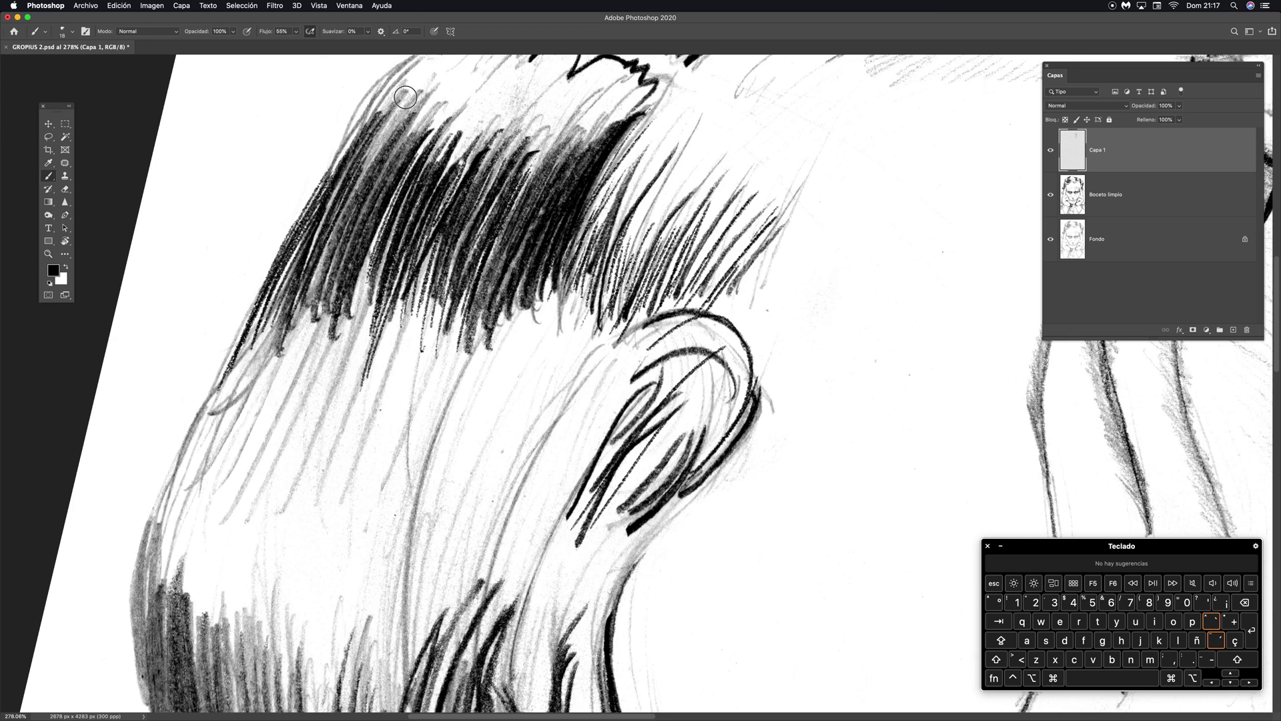
# Step: Extend the parting-side edge of the dark hair band with tapered charcoal strokes from the head contour towards the forehead
pyautogui.moveTo(415, 86); pyautogui.dragTo(354, 175)
pyautogui.moveTo(405, 102); pyautogui.dragTo(350, 203)
pyautogui.moveTo(354, 210)
pyautogui.mouseDown()
pyautogui.moveTo(423, 99)
pyautogui.moveTo(366, 199)
pyautogui.mouseUp()
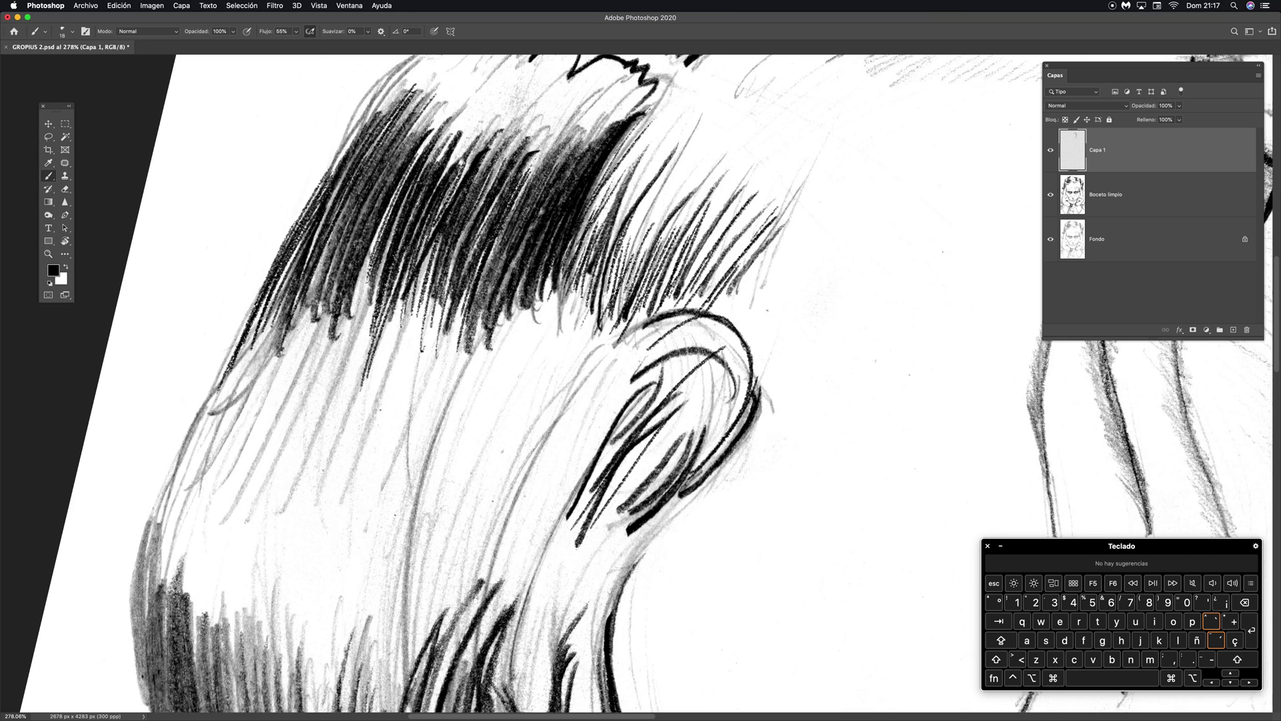
pyautogui.moveTo(459, 92)
pyautogui.mouseDown()
pyautogui.moveTo(416, 145)
pyautogui.moveTo(382, 232)
pyautogui.mouseUp()
pyautogui.moveTo(461, 115); pyautogui.dragTo(428, 165)
pyautogui.moveTo(457, 118)
pyautogui.mouseDown()
pyautogui.moveTo(396, 227)
pyautogui.moveTo(466, 103)
pyautogui.mouseUp()
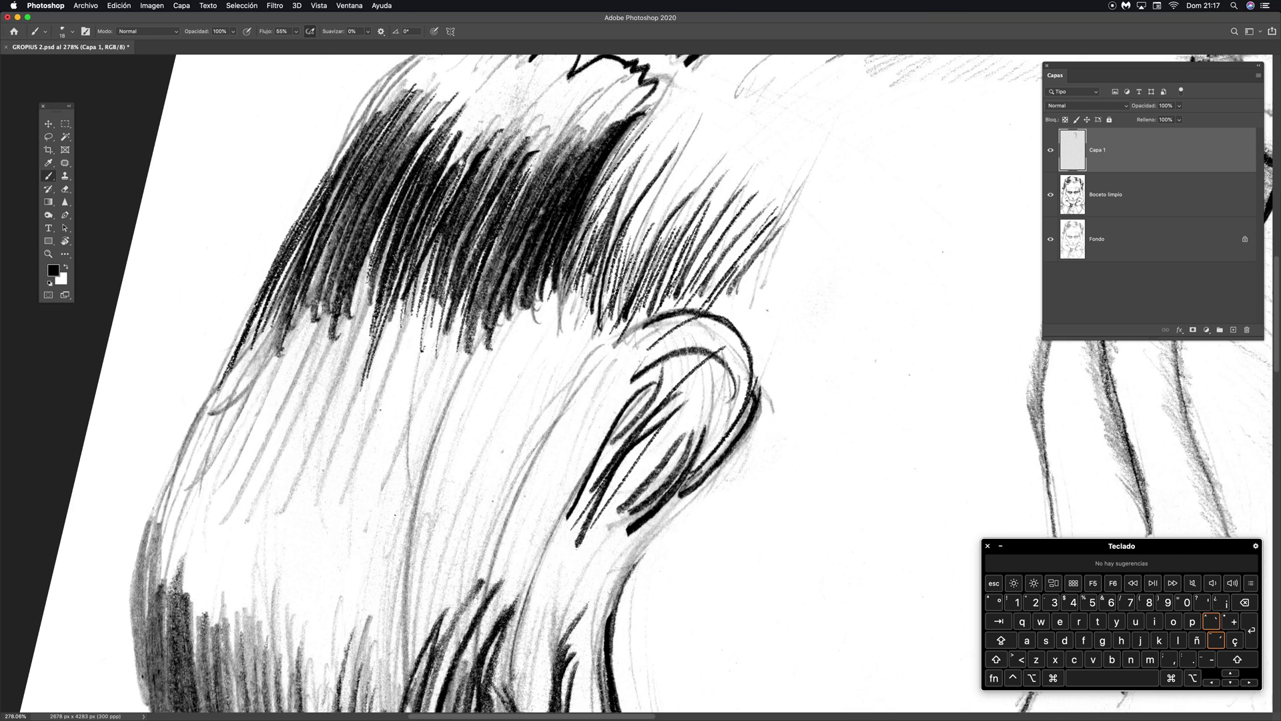
pyautogui.moveTo(447, 191)
pyautogui.mouseDown()
pyautogui.moveTo(485, 126)
pyautogui.moveTo(511, 102)
pyautogui.moveTo(519, 118)
pyautogui.mouseUp()
pyautogui.moveTo(484, 177)
pyautogui.mouseDown()
pyautogui.moveTo(529, 114)
pyautogui.moveTo(480, 204)
pyautogui.mouseUp()
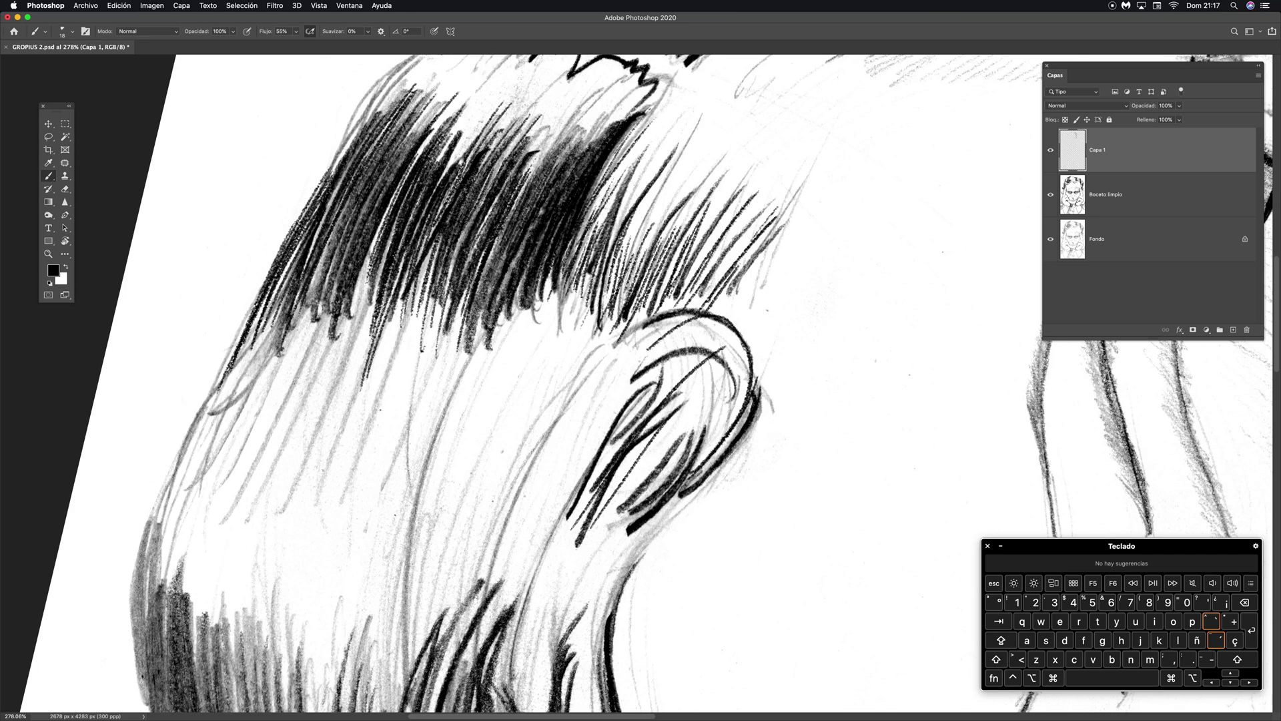
pyautogui.moveTo(560, 116); pyautogui.dragTo(515, 179)
pyautogui.moveTo(589, 98)
pyautogui.mouseDown()
pyautogui.moveTo(518, 190)
pyautogui.moveTo(551, 179)
pyautogui.mouseUp()
pyautogui.moveTo(614, 105)
pyautogui.mouseDown()
pyautogui.moveTo(568, 167)
pyautogui.moveTo(584, 153)
pyautogui.moveTo(609, 173)
pyautogui.mouseUp()
# Step: Extend the highlight-side edge of the dark hair band with tapered strokes running from the head contour to its middle
pyautogui.scroll(-5, 541, 282)
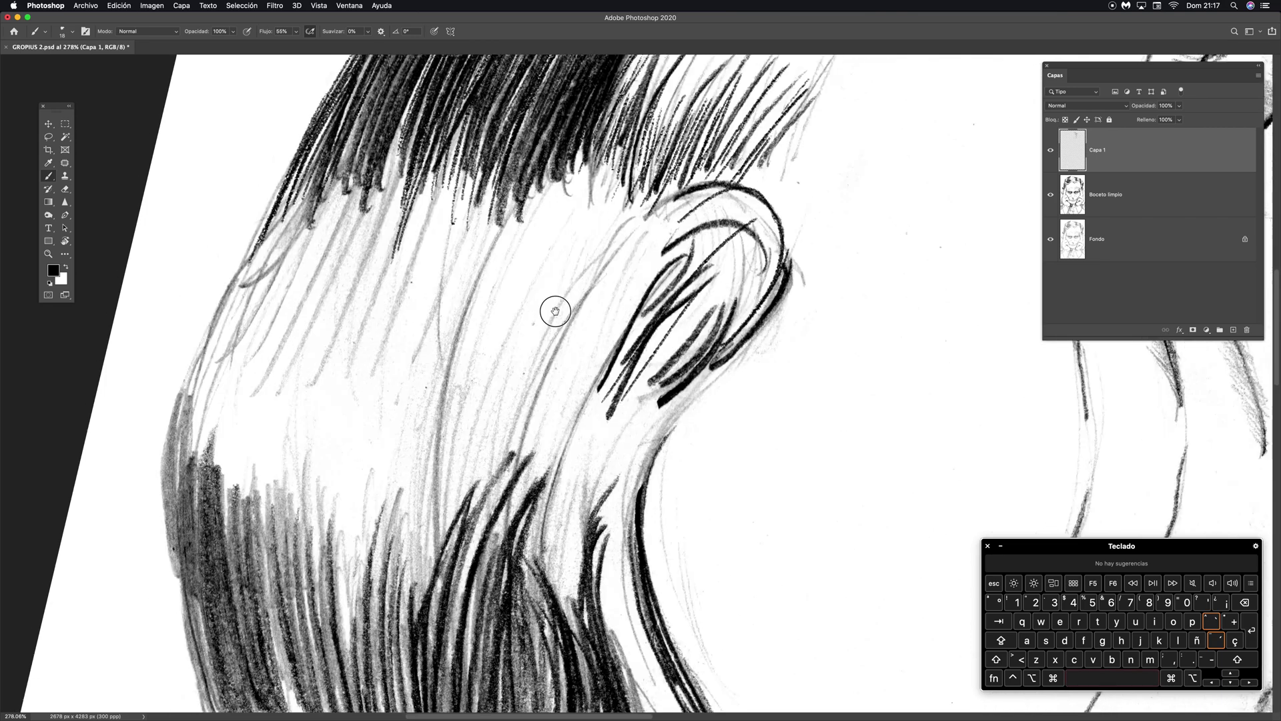
pyautogui.moveTo(286, 208); pyautogui.dragTo(259, 235)
pyautogui.moveTo(285, 186); pyautogui.dragTo(268, 241)
pyautogui.moveTo(297, 172); pyautogui.dragTo(270, 239)
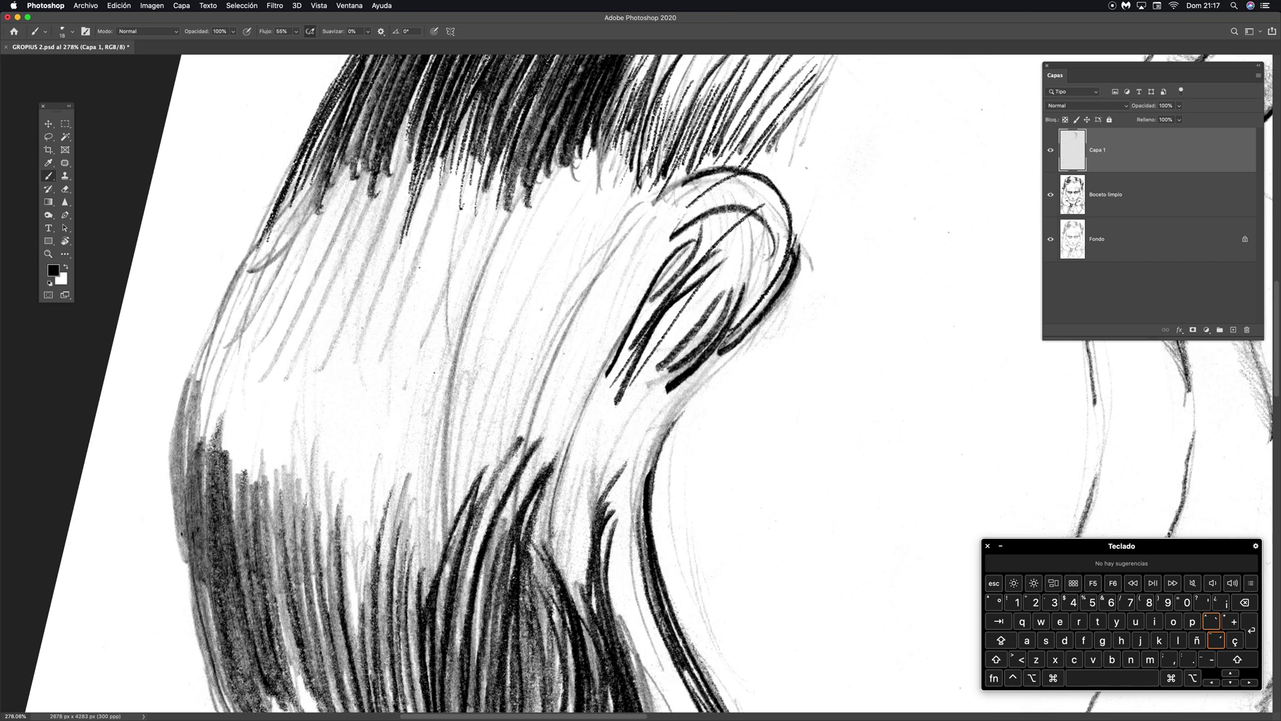
pyautogui.moveTo(320, 140); pyautogui.dragTo(282, 233)
pyautogui.moveTo(329, 139)
pyautogui.mouseDown()
pyautogui.moveTo(291, 217)
pyautogui.moveTo(302, 208)
pyautogui.mouseUp()
pyautogui.moveTo(353, 126)
pyautogui.mouseDown()
pyautogui.moveTo(312, 249)
pyautogui.moveTo(343, 214)
pyautogui.mouseUp()
pyautogui.moveTo(404, 125)
pyautogui.mouseDown()
pyautogui.moveTo(345, 243)
pyautogui.moveTo(368, 217)
pyautogui.moveTo(399, 221)
pyautogui.mouseUp()
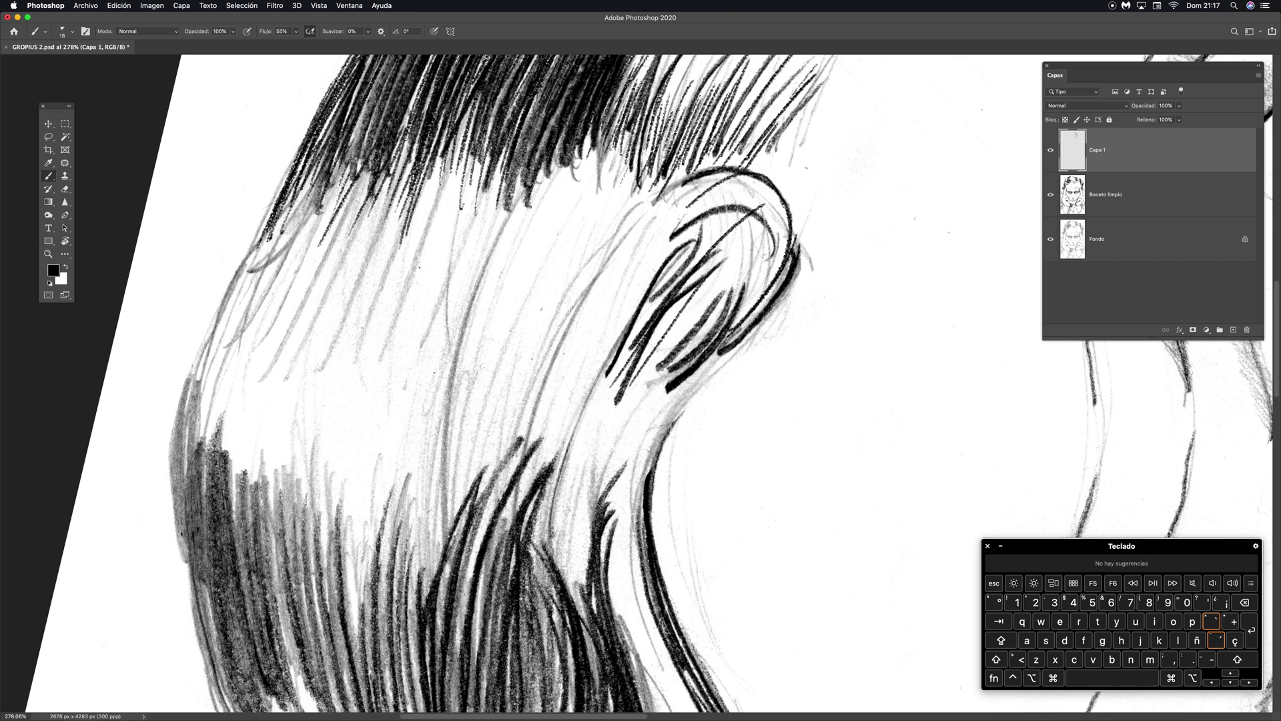
pyautogui.moveTo(437, 144)
pyautogui.mouseDown()
pyautogui.moveTo(407, 246)
pyautogui.moveTo(417, 237)
pyautogui.mouseUp()
pyautogui.moveTo(453, 165); pyautogui.dragTo(427, 240)
pyautogui.moveTo(466, 164)
pyautogui.mouseDown()
pyautogui.moveTo(424, 275)
pyautogui.moveTo(463, 240)
pyautogui.mouseUp()
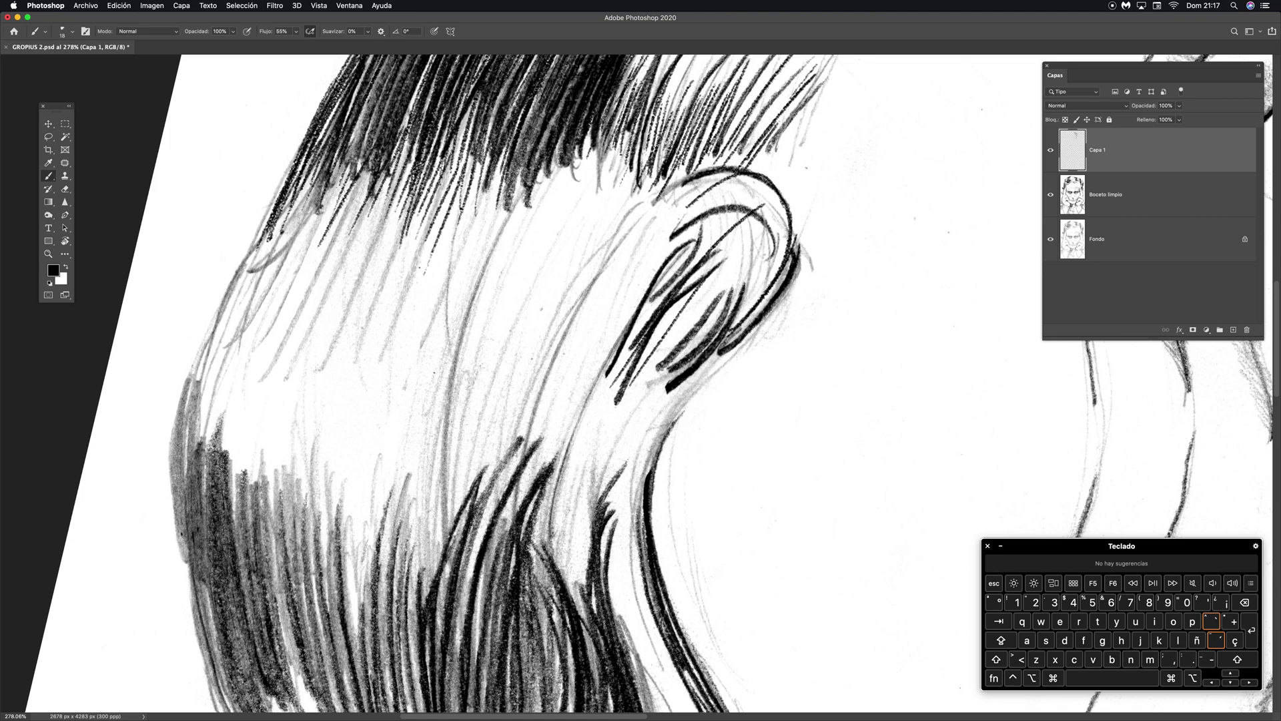
pyautogui.moveTo(487, 135)
pyautogui.mouseDown()
pyautogui.moveTo(475, 214)
pyautogui.moveTo(438, 216)
pyautogui.mouseUp()
pyautogui.moveTo(466, 115); pyautogui.dragTo(442, 205)
pyautogui.moveTo(497, 130)
pyautogui.mouseDown()
pyautogui.moveTo(469, 217)
pyautogui.moveTo(485, 208)
pyautogui.mouseUp()
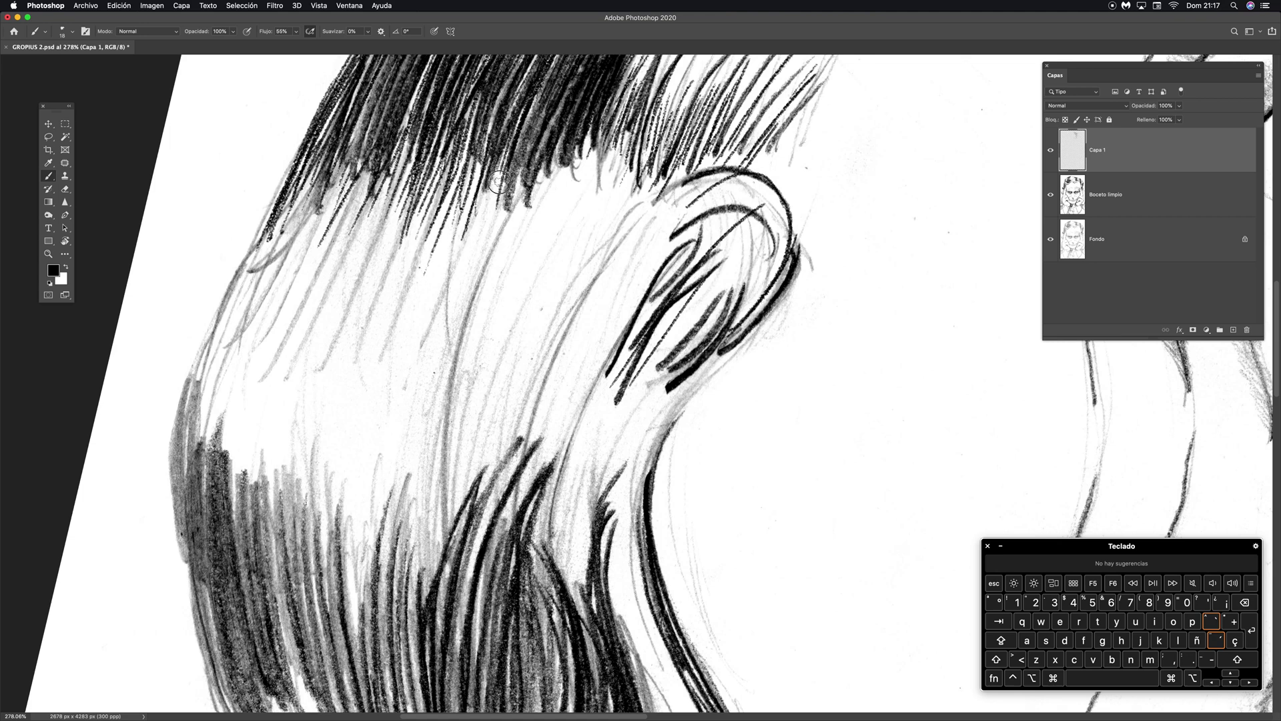
# Step: Add short charcoal strokes to the highlight-side edge of the dark hair band just beside the forehead curl
pyautogui.moveTo(530, 148)
pyautogui.mouseDown()
pyautogui.moveTo(499, 223)
pyautogui.moveTo(551, 191)
pyautogui.mouseUp()
pyautogui.moveTo(578, 145); pyautogui.dragTo(565, 189)
pyautogui.moveTo(590, 129); pyautogui.dragTo(579, 181)
pyautogui.moveTo(602, 128)
pyautogui.mouseDown()
pyautogui.moveTo(587, 183)
pyautogui.moveTo(598, 183)
pyautogui.mouseUp()
pyautogui.moveTo(617, 132); pyautogui.dragTo(614, 171)
pyautogui.moveTo(634, 136)
pyautogui.mouseDown()
pyautogui.moveTo(625, 180)
pyautogui.moveTo(638, 187)
pyautogui.mouseUp()
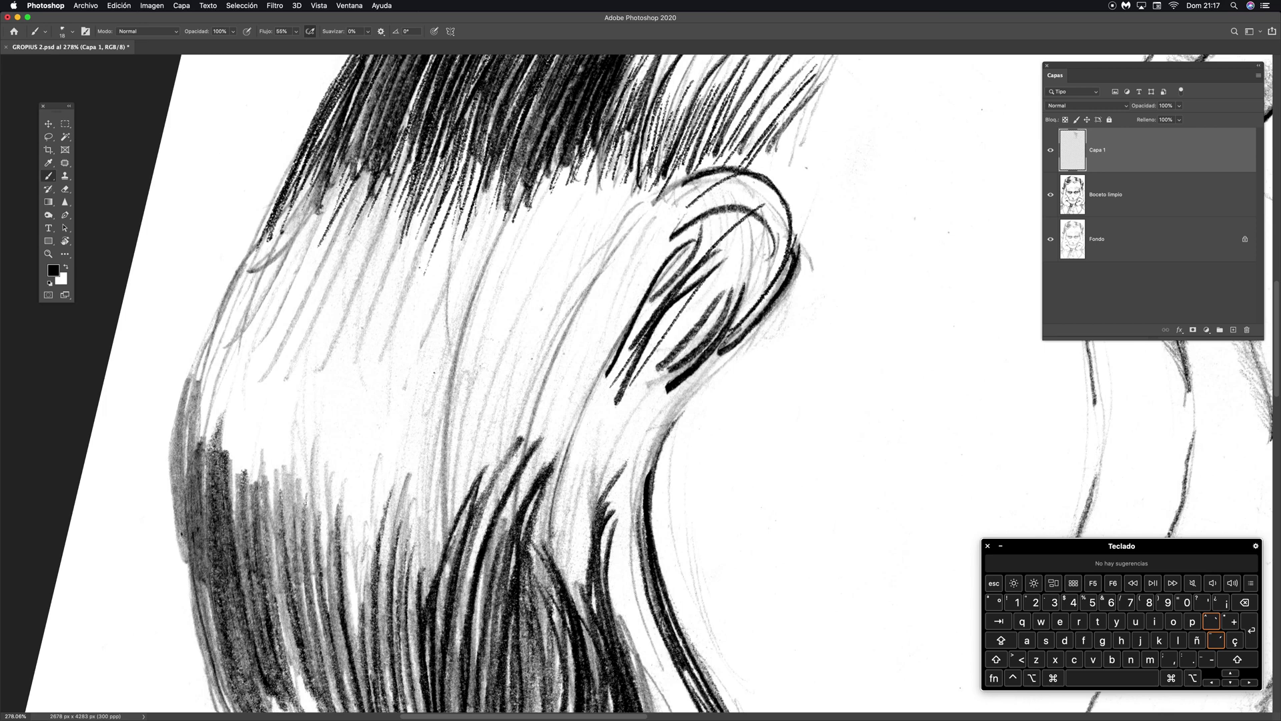
# Step: Darken the crown-side end of the dark hair area across the highlight, tapering the charcoal strokes into the light hair
pyautogui.moveTo(206, 596); pyautogui.dragTo(191, 410)
pyautogui.moveTo(192, 543); pyautogui.dragTo(188, 411)
pyautogui.moveTo(208, 594); pyautogui.dragTo(201, 439)
pyautogui.moveTo(197, 525)
pyautogui.mouseDown()
pyautogui.moveTo(230, 664)
pyautogui.moveTo(195, 430)
pyautogui.moveTo(182, 598)
pyautogui.mouseUp()
pyautogui.moveTo(175, 500); pyautogui.dragTo(190, 394)
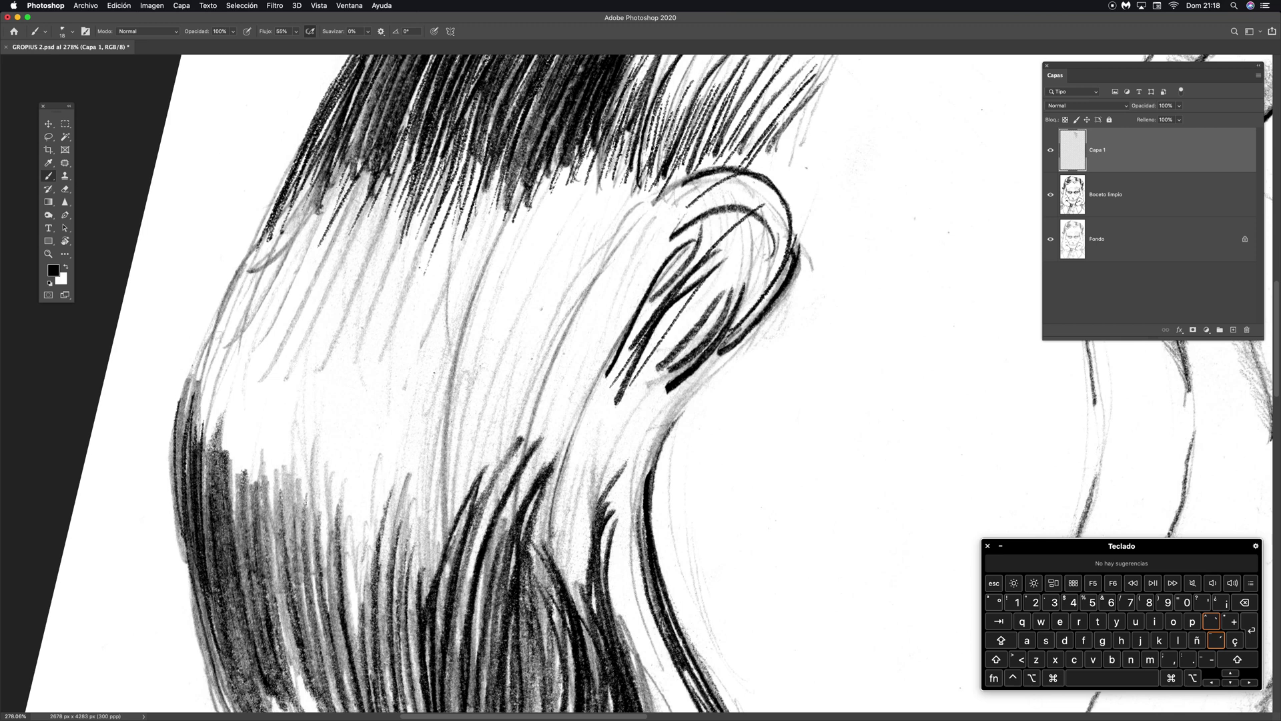
pyautogui.moveTo(197, 527); pyautogui.dragTo(208, 344)
pyautogui.moveTo(204, 494); pyautogui.dragTo(223, 354)
pyautogui.moveTo(220, 530); pyautogui.dragTo(220, 394)
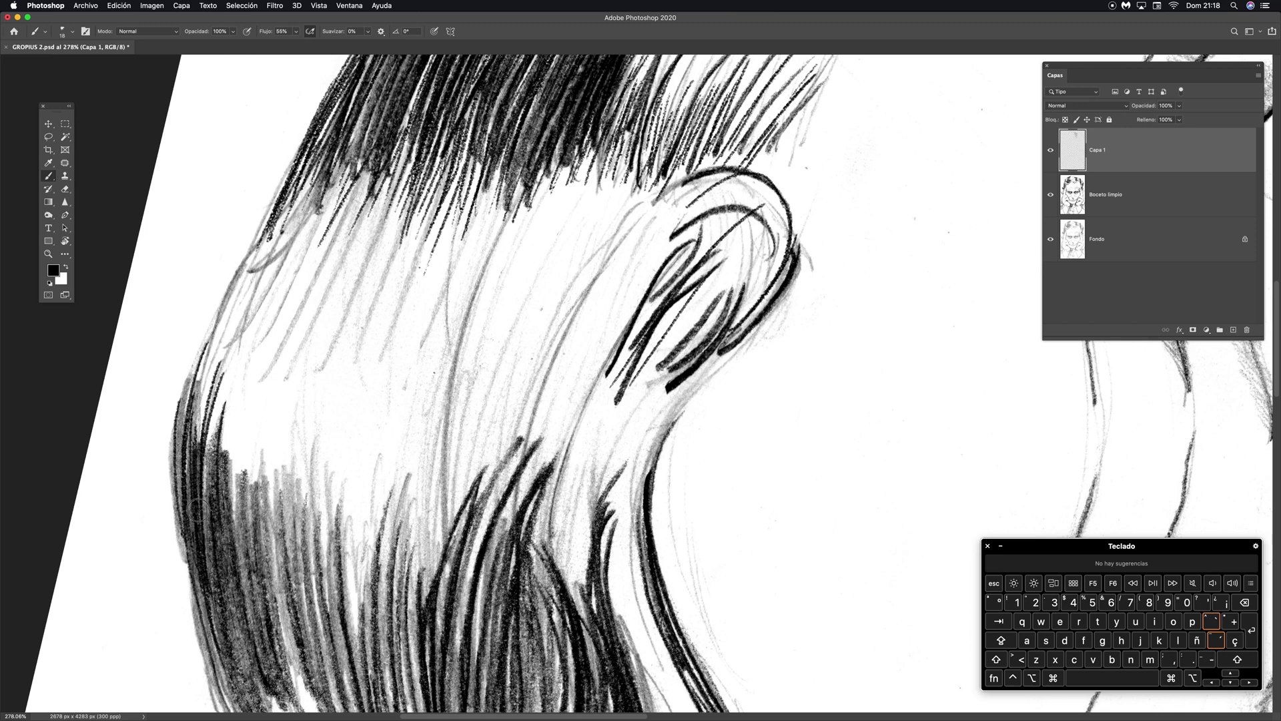
pyautogui.moveTo(196, 490); pyautogui.dragTo(203, 377)
pyautogui.moveTo(215, 517)
pyautogui.mouseDown()
pyautogui.moveTo(212, 372)
pyautogui.moveTo(233, 408)
pyautogui.mouseUp()
pyautogui.moveTo(243, 560)
pyautogui.mouseDown()
pyautogui.moveTo(246, 417)
pyautogui.moveTo(273, 442)
pyautogui.mouseUp()
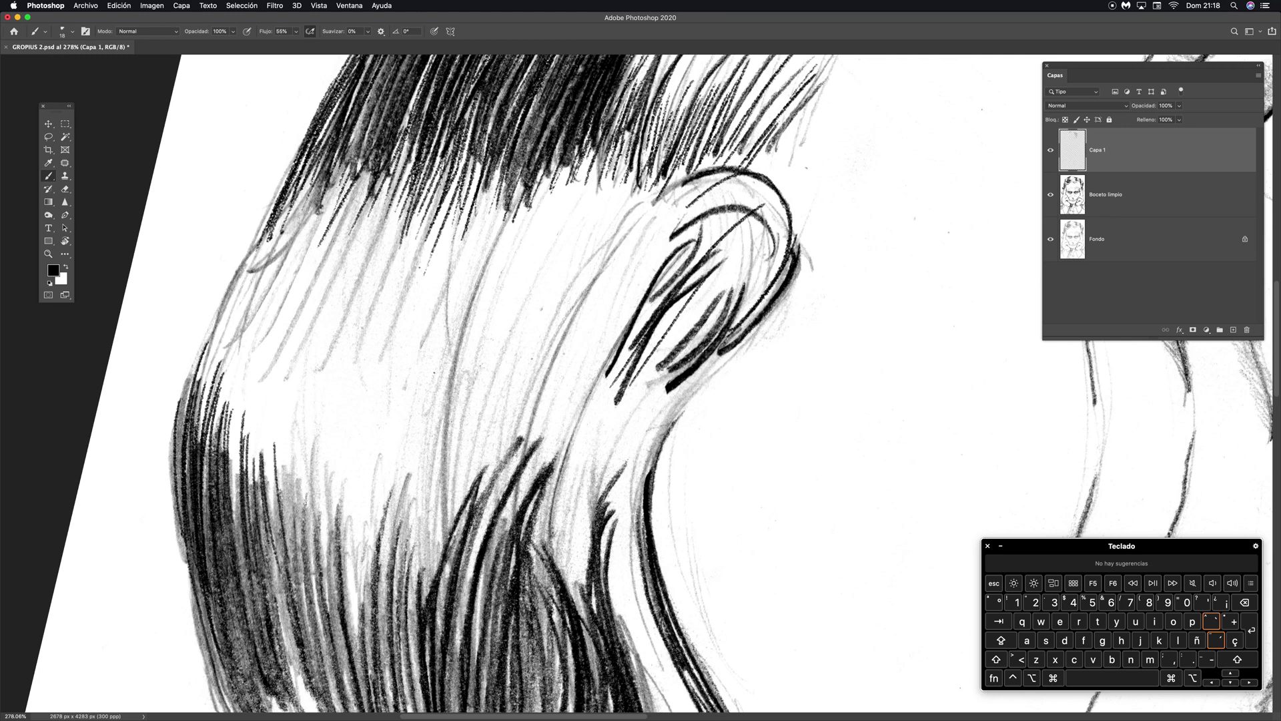
# Step: Add long tapered charcoal strokes through the middle of the second dark hair area, reaching into the highlight
pyautogui.moveTo(310, 680); pyautogui.dragTo(293, 477)
pyautogui.moveTo(290, 661); pyautogui.dragTo(275, 486)
pyautogui.moveTo(294, 634); pyautogui.dragTo(286, 437)
pyautogui.moveTo(279, 599); pyautogui.dragTo(275, 462)
pyautogui.moveTo(295, 597)
pyautogui.mouseDown()
pyautogui.moveTo(291, 460)
pyautogui.moveTo(307, 507)
pyautogui.mouseUp()
pyautogui.moveTo(331, 592)
pyautogui.mouseDown()
pyautogui.moveTo(323, 474)
pyautogui.moveTo(337, 500)
pyautogui.mouseUp()
pyautogui.moveTo(354, 644)
pyautogui.mouseDown()
pyautogui.moveTo(347, 475)
pyautogui.moveTo(346, 497)
pyautogui.mouseUp()
pyautogui.moveTo(364, 617); pyautogui.dragTo(357, 504)
pyautogui.moveTo(371, 638); pyautogui.dragTo(365, 441)
pyautogui.moveTo(359, 561); pyautogui.dragTo(354, 460)
pyautogui.moveTo(361, 624)
pyautogui.mouseDown()
pyautogui.moveTo(375, 410)
pyautogui.moveTo(377, 434)
pyautogui.mouseUp()
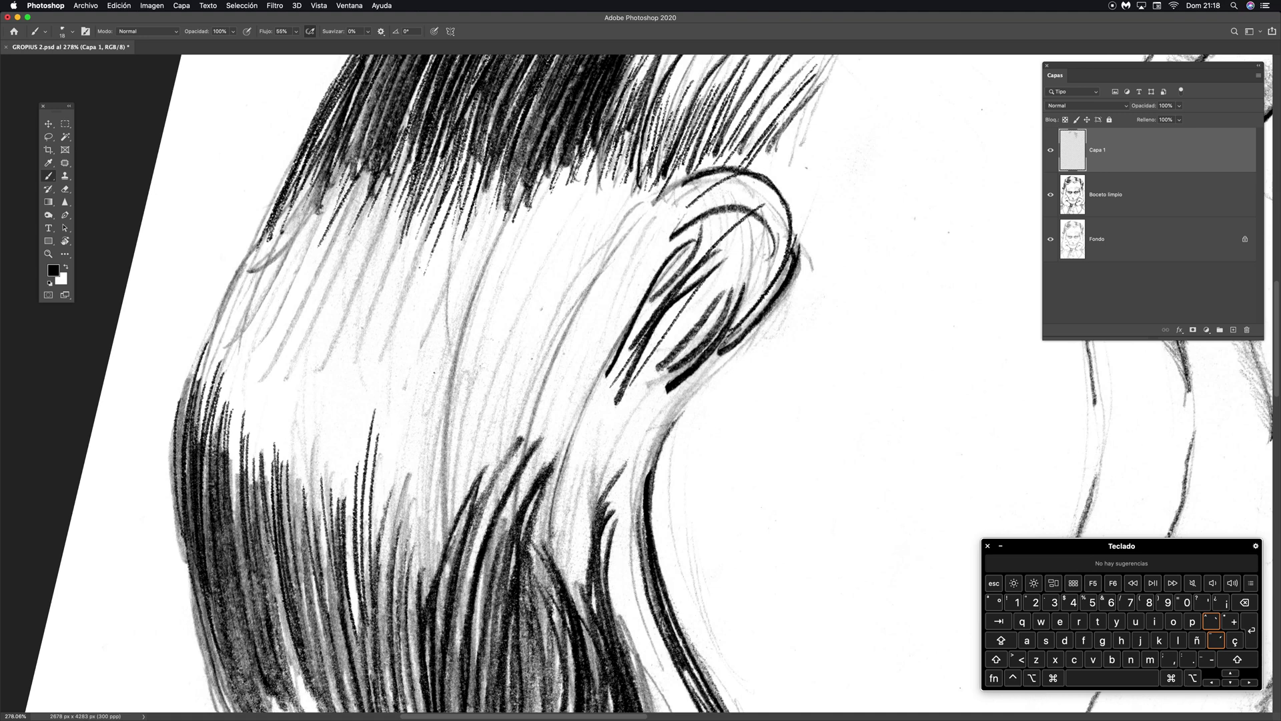
# Step: Continue the tapered charcoal strokes along the second dark hair area up to the bold strands of the forehead wave
pyautogui.moveTo(378, 590); pyautogui.dragTo(382, 486)
pyautogui.moveTo(387, 580); pyautogui.dragTo(400, 455)
pyautogui.moveTo(393, 624); pyautogui.dragTo(403, 454)
pyautogui.moveTo(402, 597)
pyautogui.mouseDown()
pyautogui.moveTo(420, 428)
pyautogui.moveTo(420, 470)
pyautogui.mouseUp()
pyautogui.moveTo(425, 590)
pyautogui.mouseDown()
pyautogui.moveTo(427, 492)
pyautogui.moveTo(447, 454)
pyautogui.mouseUp()
pyautogui.moveTo(440, 567); pyautogui.dragTo(464, 457)
pyautogui.moveTo(445, 527)
pyautogui.mouseDown()
pyautogui.moveTo(454, 410)
pyautogui.moveTo(460, 420)
pyautogui.mouseUp()
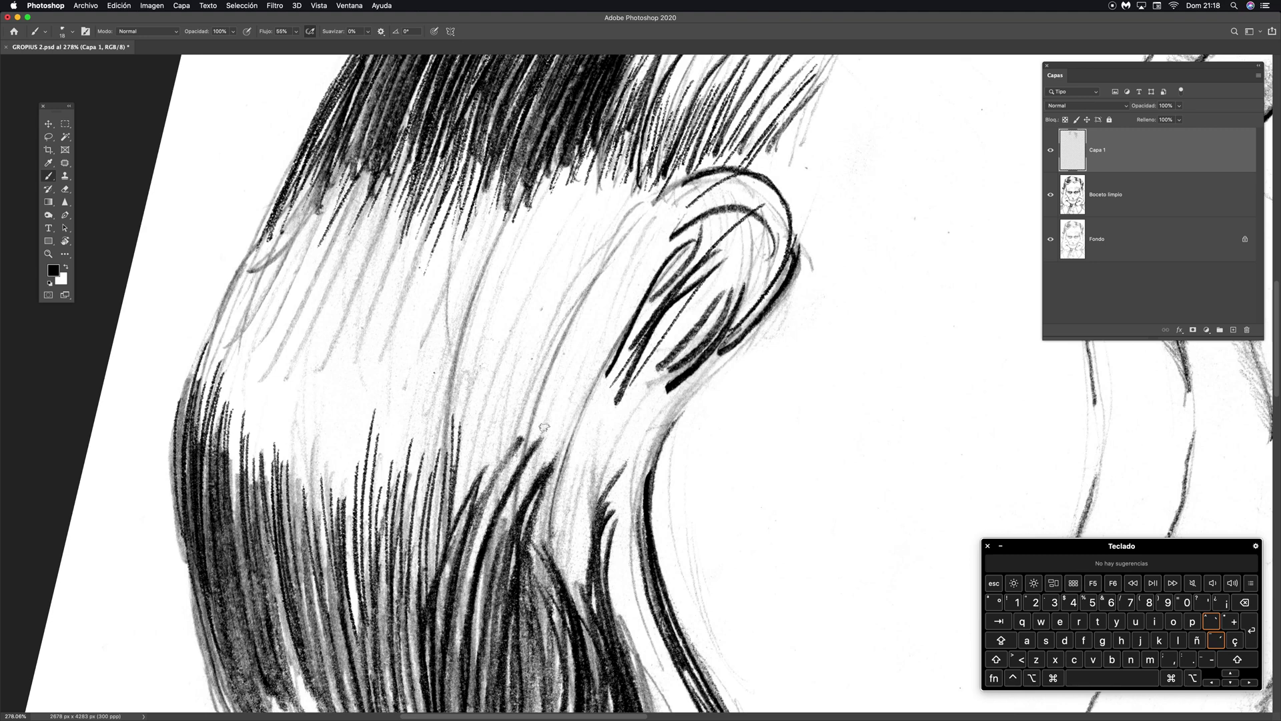
# Step: Add tapered charcoal strokes beside the bold strands at the start of the forehead wave, reaching into the highlight
pyautogui.moveTo(445, 579); pyautogui.dragTo(487, 433)
pyautogui.moveTo(479, 481); pyautogui.dragTo(507, 388)
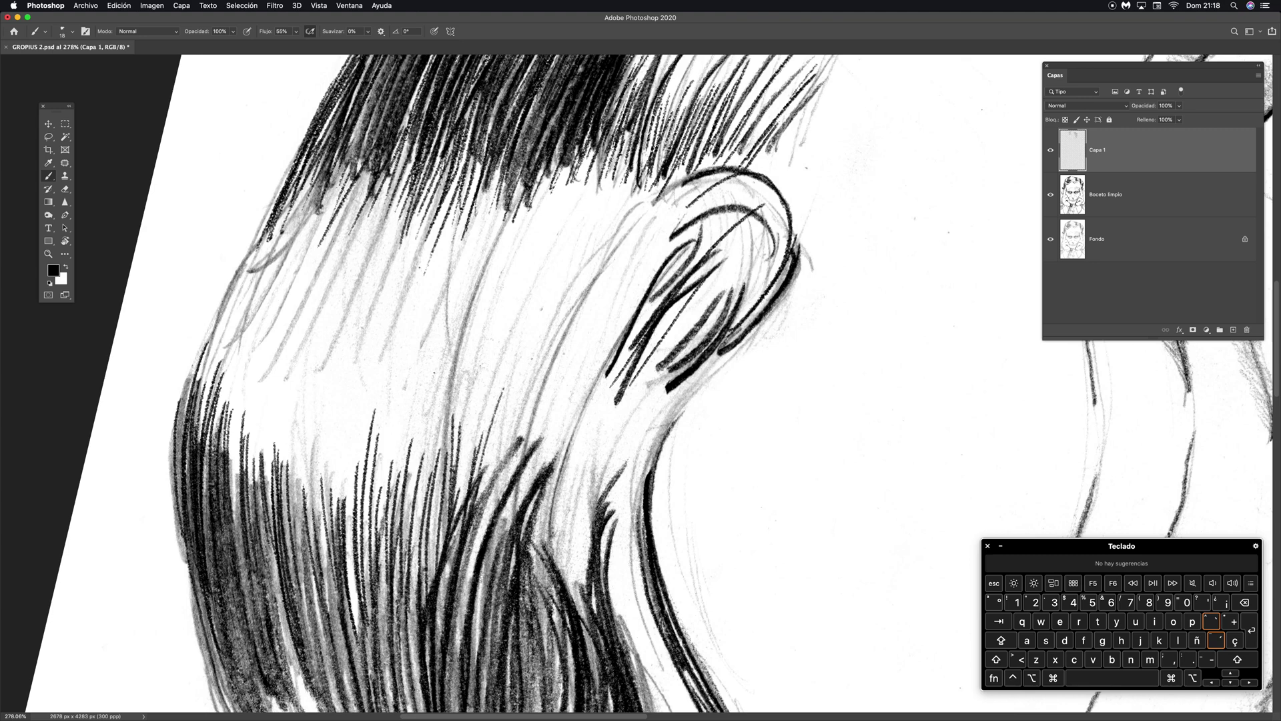
pyautogui.moveTo(491, 521); pyautogui.dragTo(511, 410)
pyautogui.moveTo(510, 574); pyautogui.dragTo(528, 394)
pyautogui.moveTo(489, 641); pyautogui.dragTo(493, 487)
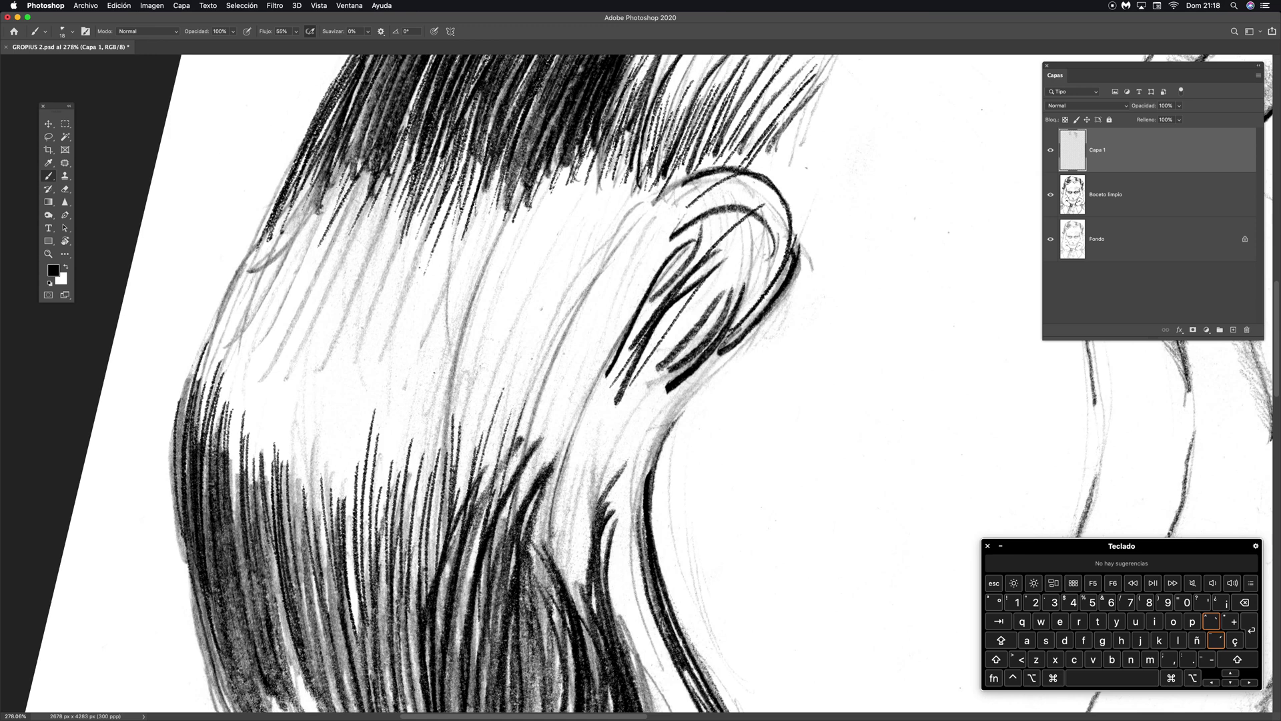
# Step: Fill the gaps deeper inside the dark area beside the bold wave strands with charcoal strokes
pyautogui.moveTo(460, 614)
pyautogui.mouseDown()
pyautogui.moveTo(500, 450)
pyautogui.moveTo(485, 515)
pyautogui.mouseUp()
pyautogui.moveTo(462, 667); pyautogui.dragTo(474, 533)
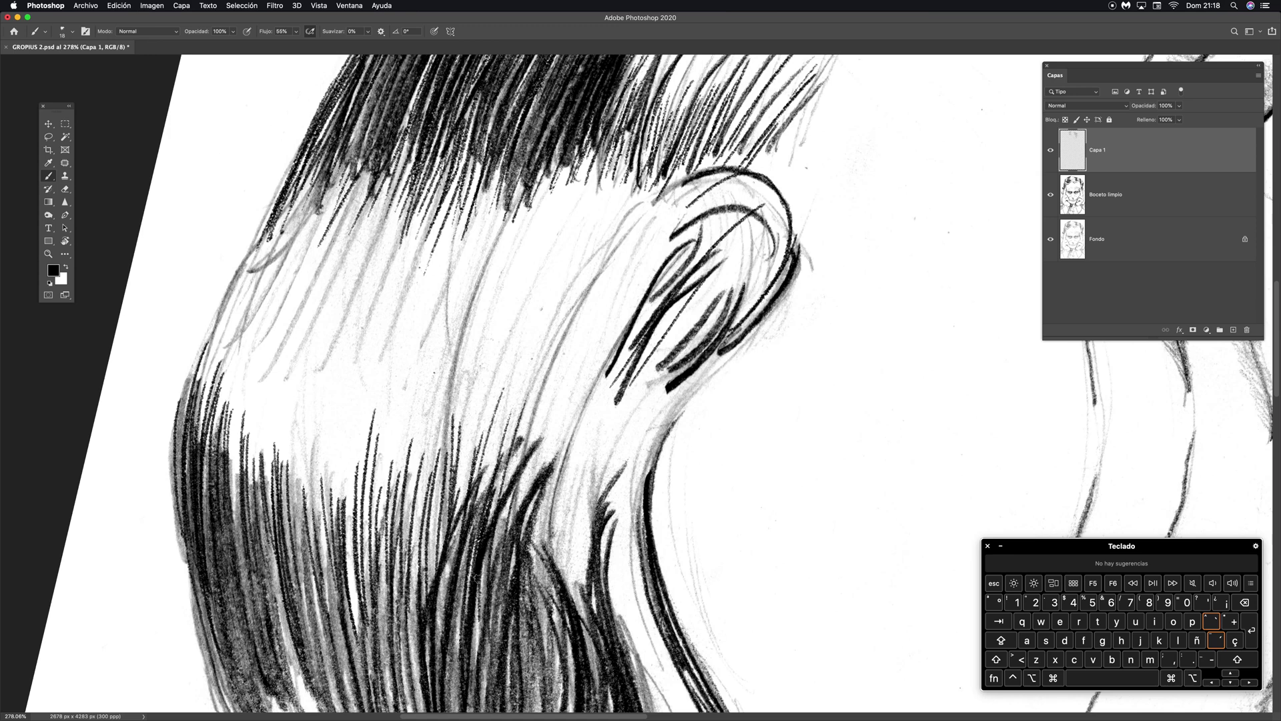
pyautogui.moveTo(471, 691); pyautogui.dragTo(481, 574)
pyautogui.moveTo(476, 651); pyautogui.dragTo(489, 539)
pyautogui.moveTo(466, 667); pyautogui.dragTo(484, 557)
# Step: Lengthen the tips of the forehead wave's bold strands into the highlight with long tapered charcoal strokes
pyautogui.moveTo(477, 614); pyautogui.dragTo(510, 454)
pyautogui.moveTo(487, 524); pyautogui.dragTo(518, 426)
pyautogui.moveTo(481, 594); pyautogui.dragTo(516, 448)
pyautogui.moveTo(484, 582); pyautogui.dragTo(531, 420)
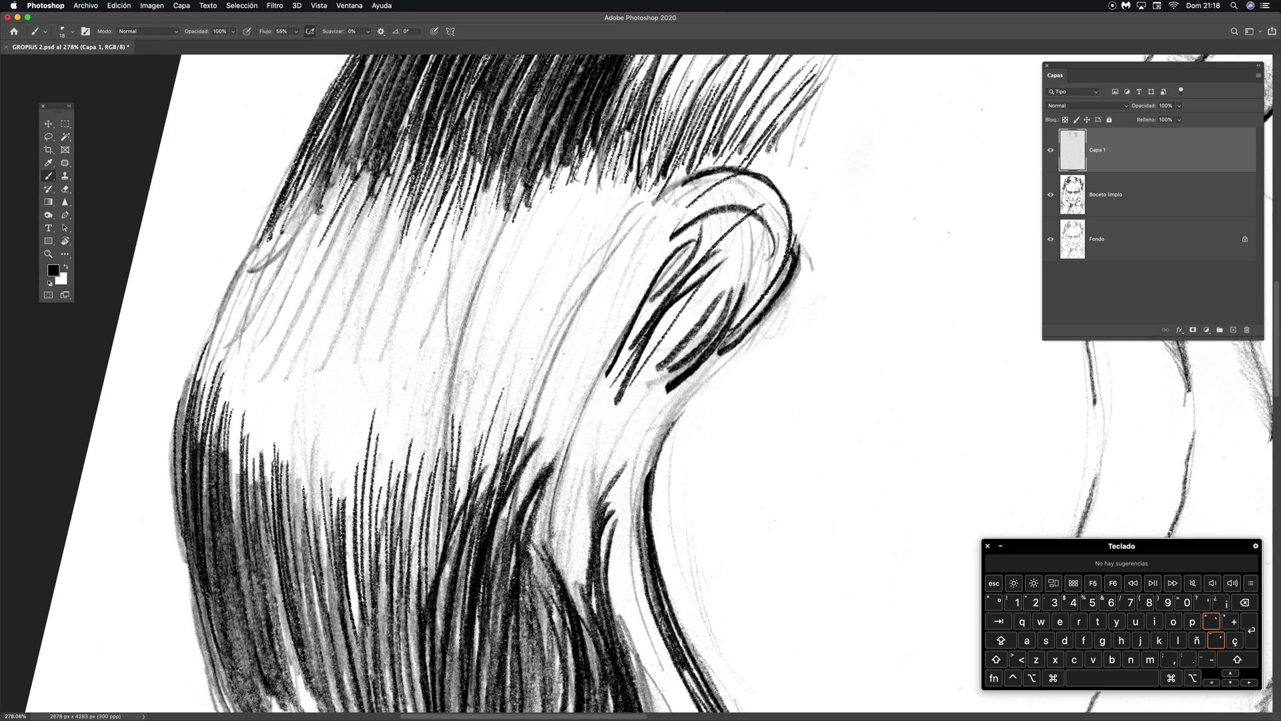
pyautogui.moveTo(504, 538)
pyautogui.mouseDown()
pyautogui.moveTo(533, 435)
pyautogui.moveTo(532, 455)
pyautogui.mouseUp()
pyautogui.moveTo(495, 556); pyautogui.dragTo(542, 424)
pyautogui.moveTo(517, 514)
pyautogui.mouseDown()
pyautogui.moveTo(553, 417)
pyautogui.moveTo(550, 455)
pyautogui.mouseUp()
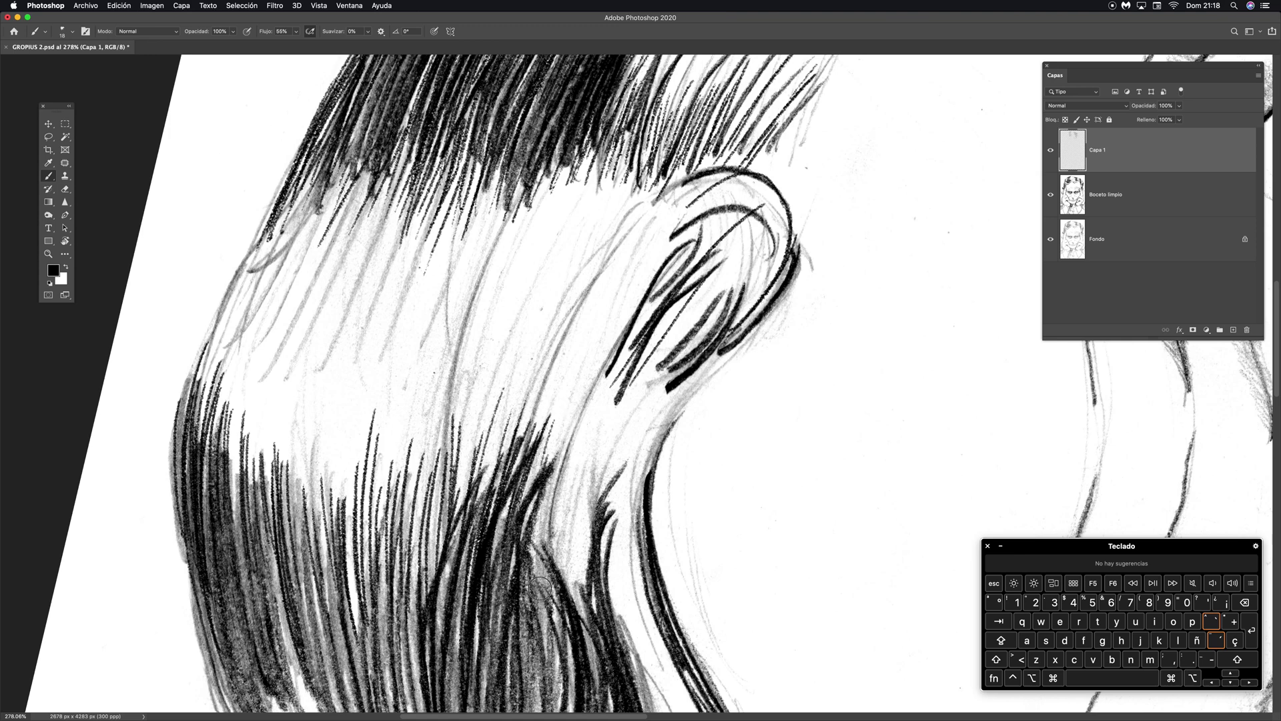
# Step: Darken the pointed end of the bold strands where they meet the light lock of the wave
pyautogui.moveTo(541, 613); pyautogui.dragTo(552, 488)
pyautogui.moveTo(545, 544); pyautogui.dragTo(557, 467)
pyautogui.moveTo(533, 588)
pyautogui.mouseDown()
pyautogui.moveTo(547, 462)
pyautogui.moveTo(566, 443)
pyautogui.moveTo(539, 475)
pyautogui.moveTo(546, 442)
pyautogui.mouseUp()
pyautogui.moveTo(511, 564)
pyautogui.mouseDown()
pyautogui.moveTo(545, 432)
pyautogui.moveTo(537, 448)
pyautogui.mouseUp()
pyautogui.moveTo(494, 543); pyautogui.dragTo(518, 446)
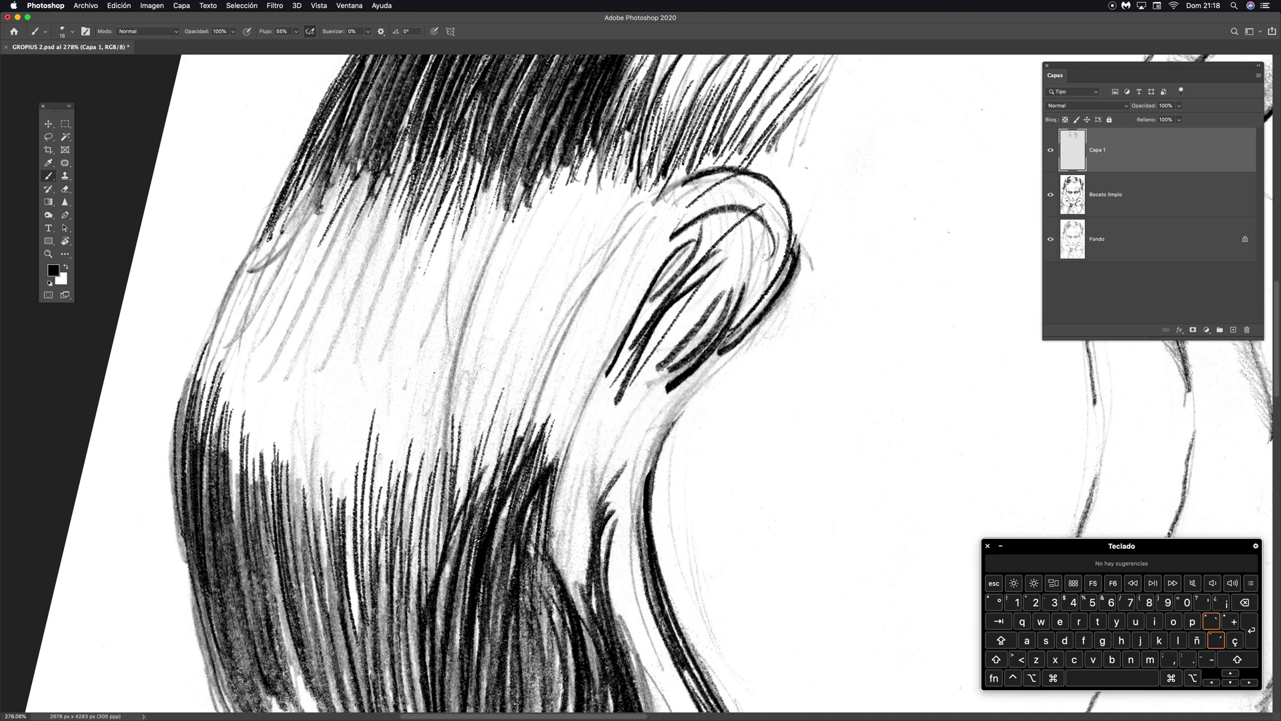
# Step: Join the forehead curl's inner dark strands to the dark strand below it with long curved charcoal strokes
pyautogui.moveTo(596, 610)
pyautogui.mouseDown()
pyautogui.moveTo(646, 404)
pyautogui.moveTo(635, 403)
pyautogui.moveTo(634, 487)
pyautogui.mouseUp()
pyautogui.moveTo(599, 589); pyautogui.dragTo(615, 511)
pyautogui.moveTo(595, 442); pyautogui.dragTo(651, 290)
pyautogui.moveTo(588, 458); pyautogui.dragTo(659, 267)
pyautogui.moveTo(598, 439); pyautogui.dragTo(674, 262)
pyautogui.moveTo(608, 393); pyautogui.dragTo(669, 279)
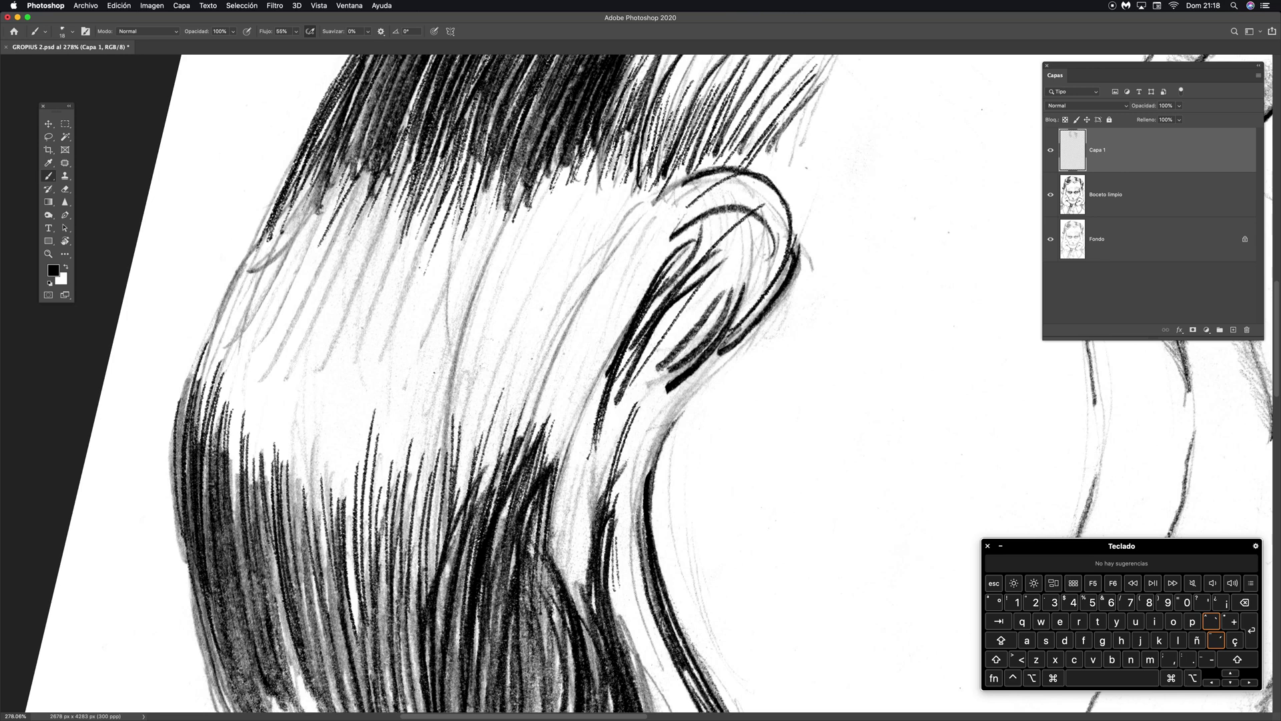
pyautogui.moveTo(593, 526); pyautogui.dragTo(608, 449)
pyautogui.moveTo(592, 534); pyautogui.dragTo(634, 333)
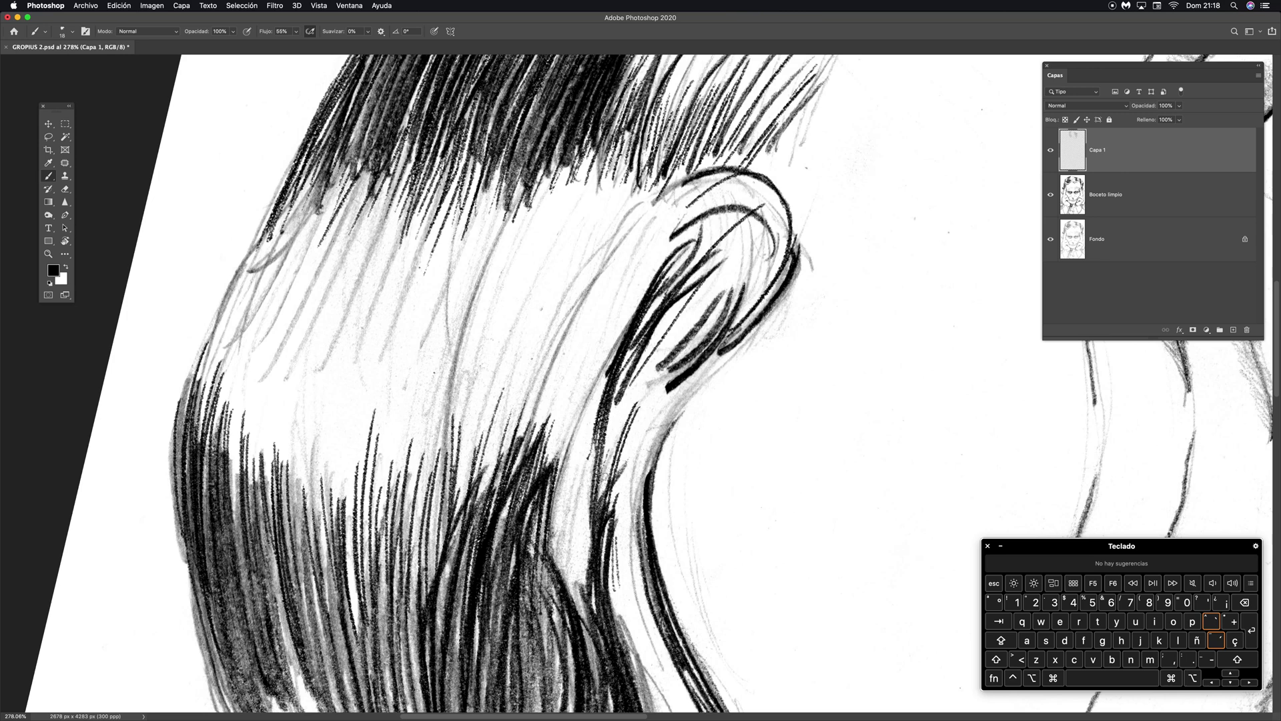
pyautogui.moveTo(609, 460)
pyautogui.mouseDown()
pyautogui.moveTo(634, 357)
pyautogui.moveTo(691, 288)
pyautogui.mouseUp()
# Step: Shade the inside and underside of the forehead curl with curved charcoal strokes, continuing them down its lock
pyautogui.moveTo(657, 350)
pyautogui.mouseDown()
pyautogui.moveTo(707, 243)
pyautogui.moveTo(757, 205)
pyautogui.moveTo(772, 240)
pyautogui.moveTo(718, 348)
pyautogui.mouseUp()
pyautogui.moveTo(744, 229); pyautogui.dragTo(721, 327)
pyautogui.moveTo(670, 392); pyautogui.dragTo(642, 433)
pyautogui.moveTo(700, 345)
pyautogui.mouseDown()
pyautogui.moveTo(677, 375)
pyautogui.moveTo(620, 557)
pyautogui.mouseUp()
pyautogui.moveTo(734, 337)
pyautogui.mouseDown()
pyautogui.moveTo(669, 432)
pyautogui.moveTo(697, 403)
pyautogui.mouseUp()
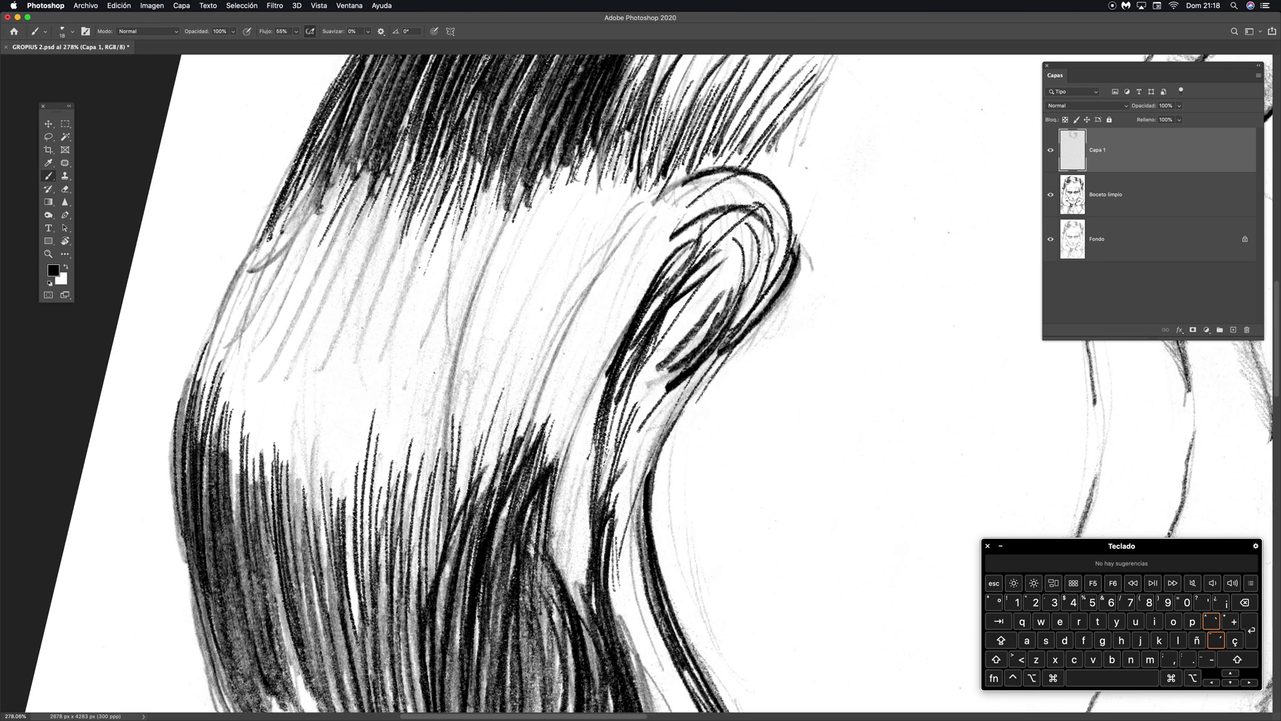
pyautogui.moveTo(734, 274); pyautogui.dragTo(704, 318)
pyautogui.moveTo(668, 363); pyautogui.dragTo(626, 504)
pyautogui.moveTo(679, 347); pyautogui.dragTo(638, 447)
pyautogui.moveTo(735, 263); pyautogui.dragTo(703, 326)
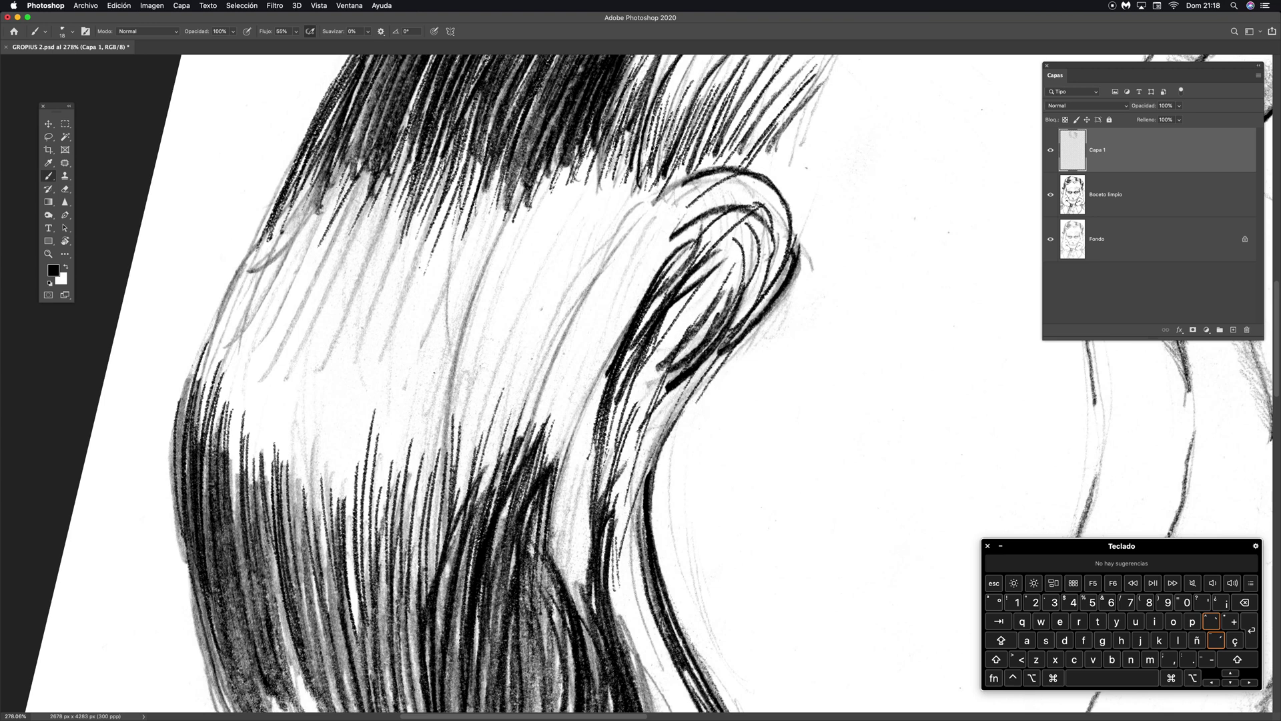
# Step: Try a charcoal stroke on the curl's crest, undo the last strokes, and reinforce the curl's forehead-side edge
pyautogui.moveTo(739, 180)
pyautogui.mouseDown()
pyautogui.moveTo(787, 221)
pyautogui.moveTo(790, 266)
pyautogui.moveTo(790, 212)
pyautogui.moveTo(786, 286)
pyautogui.moveTo(778, 196)
pyautogui.mouseUp()
pyautogui.press('super+z')
pyautogui.press('super+z')
pyautogui.moveTo(781, 261); pyautogui.dragTo(730, 349)
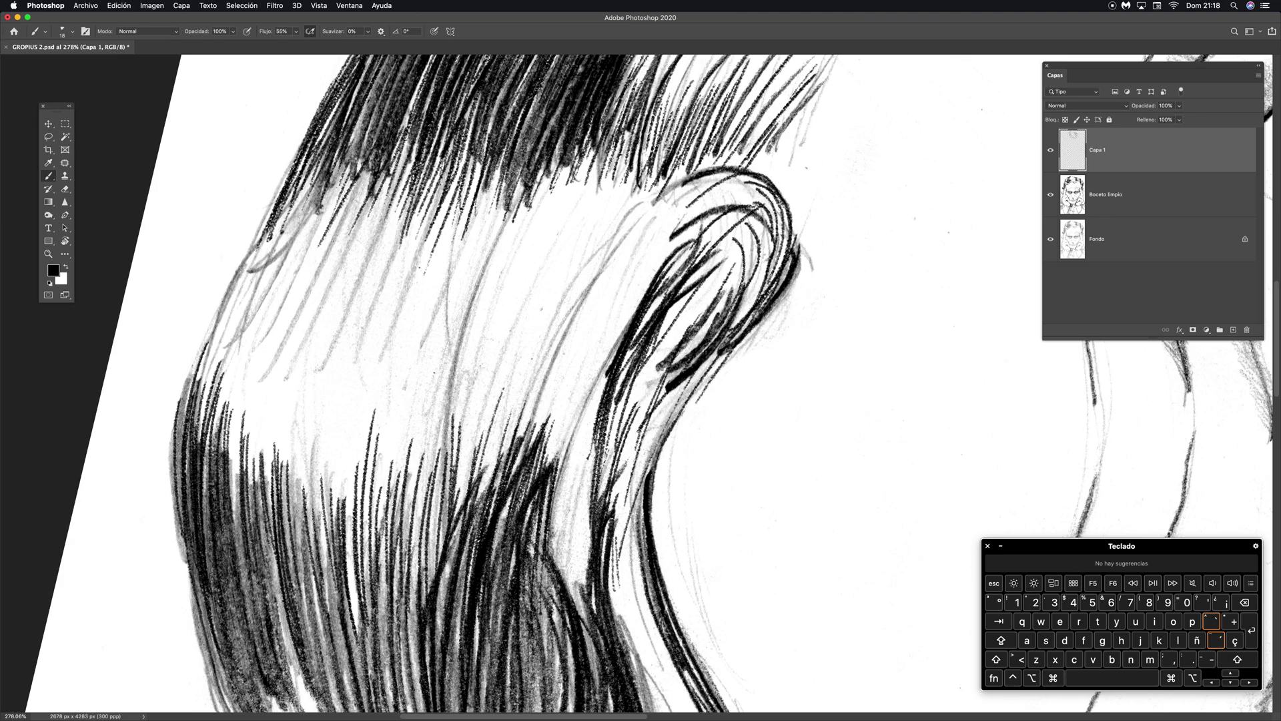
# Step: Extend the dark strand beneath the curl along the light lock of the wave with flowing charcoal strokes
pyautogui.scroll(-8, 641, 384)
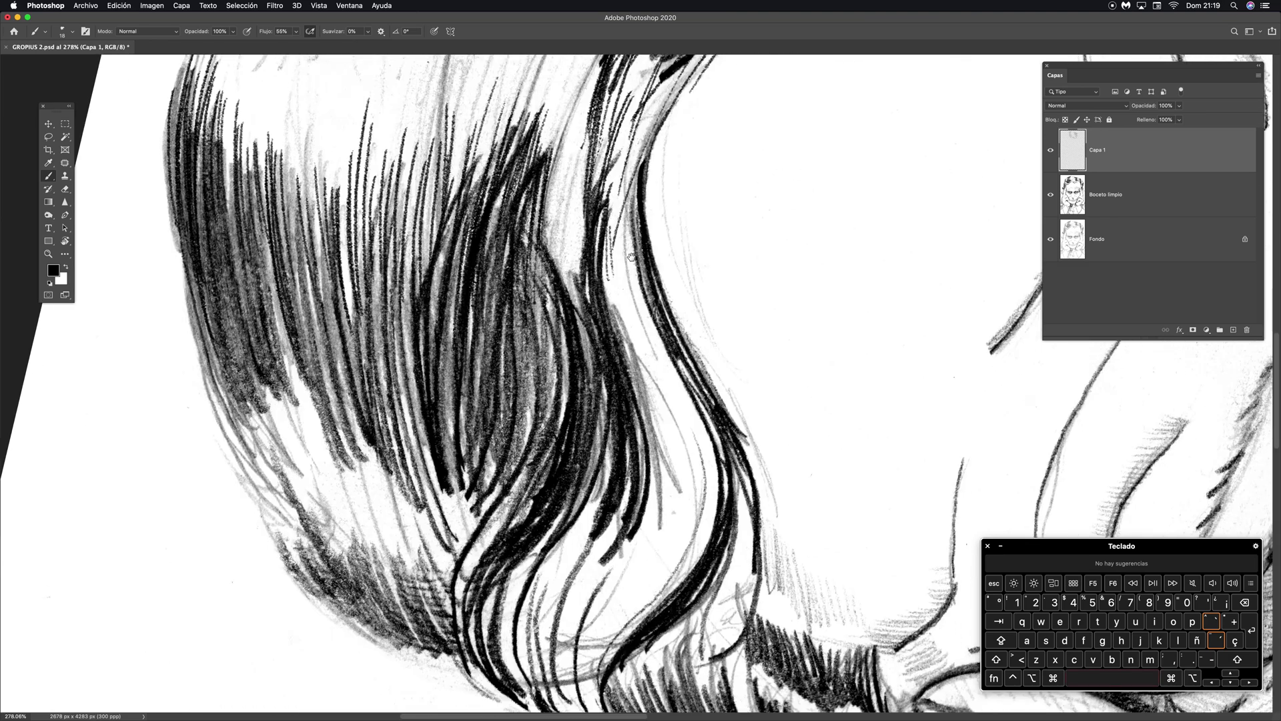
pyautogui.moveTo(604, 233); pyautogui.dragTo(638, 400)
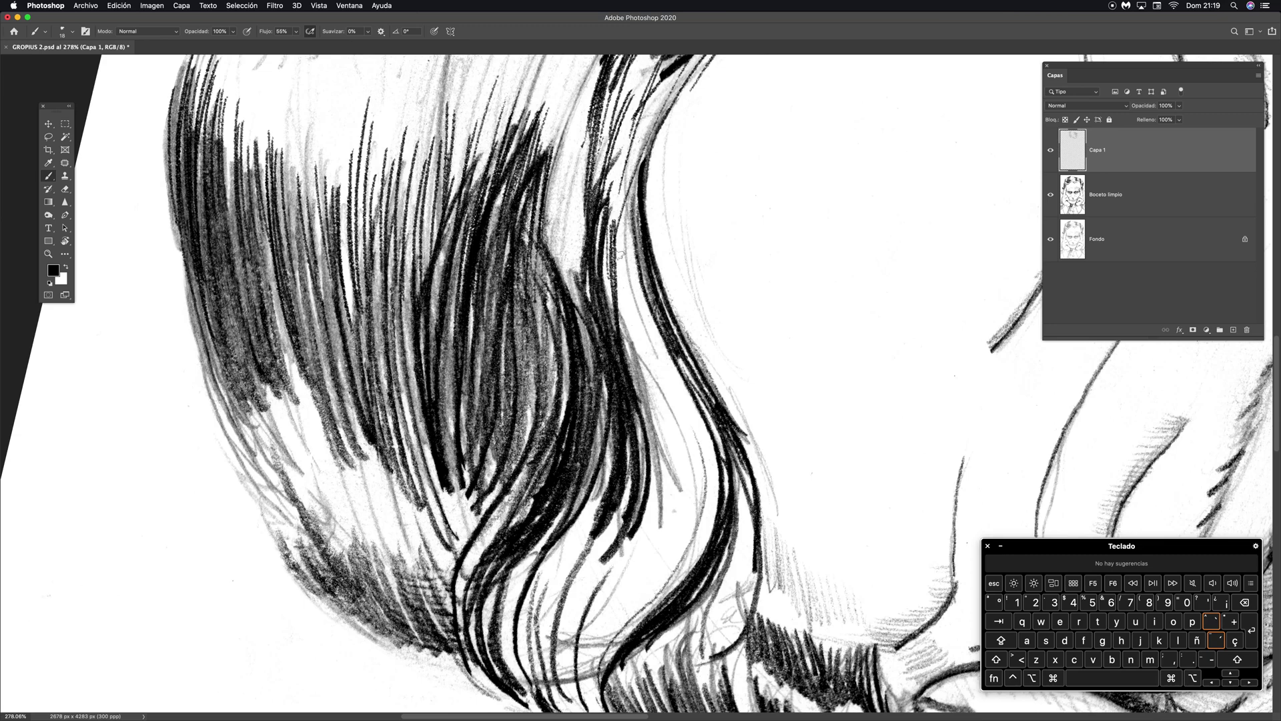
pyautogui.moveTo(608, 264); pyautogui.dragTo(660, 444)
pyautogui.moveTo(621, 307); pyautogui.dragTo(670, 493)
pyautogui.moveTo(643, 429); pyautogui.dragTo(664, 517)
# Step: Add a row of short tapered charcoal strokes across the lower end of the light wave lock above the temple
pyautogui.scroll(-5, 641, 384)
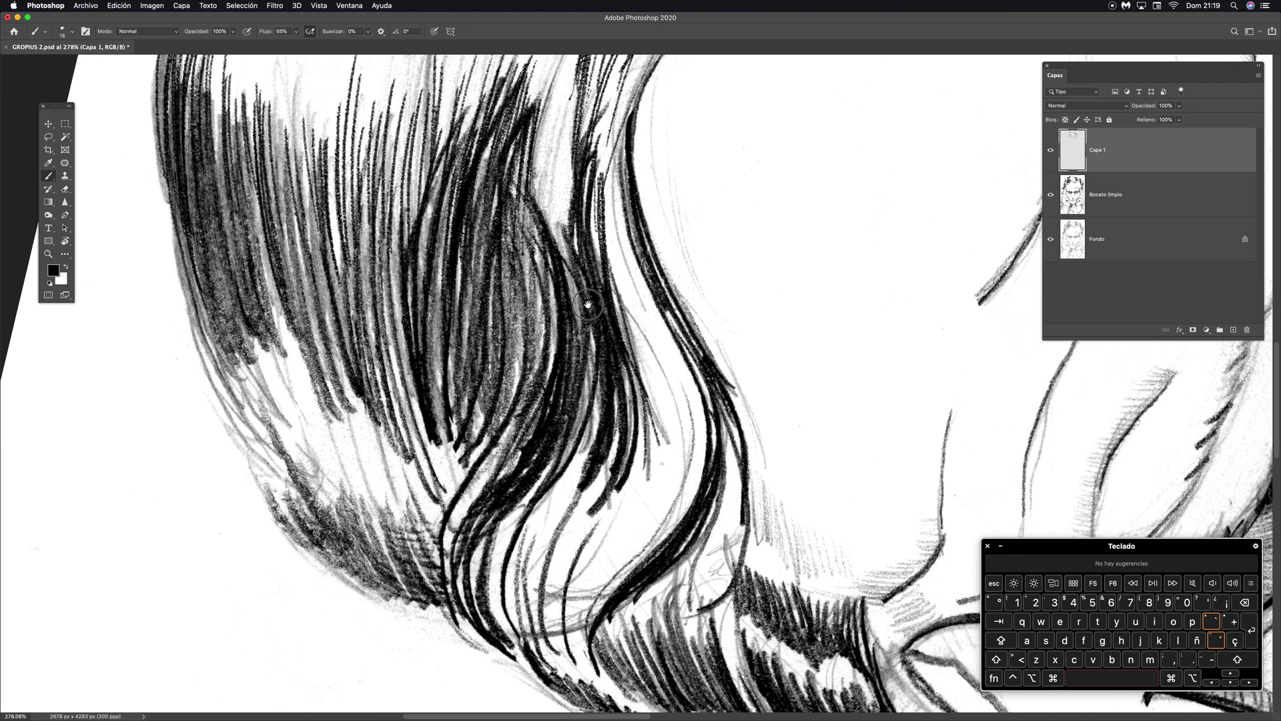
pyautogui.moveTo(559, 386)
pyautogui.mouseDown()
pyautogui.moveTo(542, 482)
pyautogui.moveTo(562, 499)
pyautogui.mouseUp()
pyautogui.moveTo(597, 375); pyautogui.dragTo(580, 477)
pyautogui.moveTo(542, 386)
pyautogui.mouseDown()
pyautogui.moveTo(534, 494)
pyautogui.moveTo(523, 477)
pyautogui.mouseUp()
pyautogui.moveTo(511, 395)
pyautogui.mouseDown()
pyautogui.moveTo(522, 484)
pyautogui.moveTo(511, 469)
pyautogui.mouseUp()
pyautogui.moveTo(498, 398); pyautogui.dragTo(500, 460)
pyautogui.moveTo(485, 389); pyautogui.dragTo(491, 463)
pyautogui.moveTo(469, 379)
pyautogui.mouseDown()
pyautogui.moveTo(484, 454)
pyautogui.moveTo(460, 450)
pyautogui.mouseUp()
# Step: Densify the short charcoal strokes at the base of the wave lock, working back towards its bold outline strands
pyautogui.moveTo(544, 399); pyautogui.dragTo(519, 495)
pyautogui.moveTo(527, 411); pyautogui.dragTo(509, 499)
pyautogui.moveTo(501, 438); pyautogui.dragTo(520, 490)
pyautogui.moveTo(494, 419); pyautogui.dragTo(508, 474)
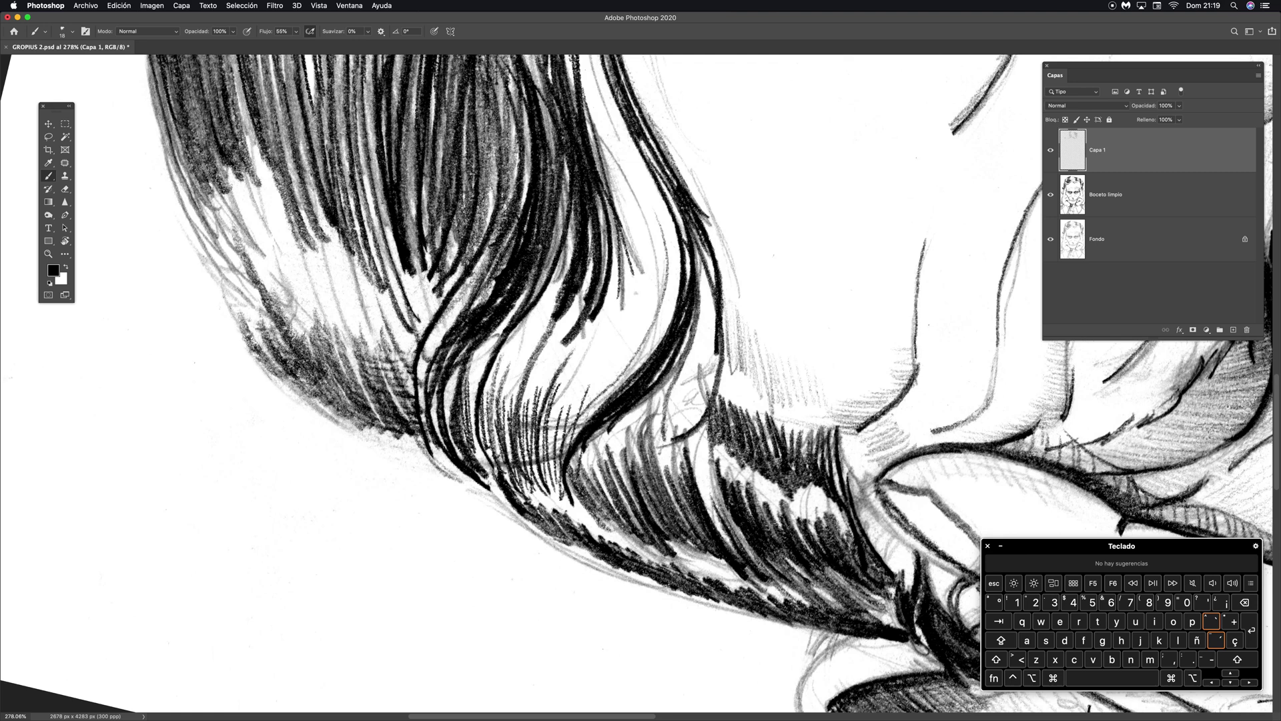
pyautogui.moveTo(469, 386); pyautogui.dragTo(493, 458)
pyautogui.moveTo(473, 401)
pyautogui.mouseDown()
pyautogui.moveTo(490, 467)
pyautogui.moveTo(481, 459)
pyautogui.mouseUp()
# Step: Darken the small shaded patch at the side hair contour, beyond the second highlight, with short charcoal strokes
pyautogui.moveTo(383, 356); pyautogui.dragTo(404, 415)
pyautogui.moveTo(372, 342); pyautogui.dragTo(394, 425)
pyautogui.moveTo(354, 365)
pyautogui.mouseDown()
pyautogui.moveTo(371, 399)
pyautogui.moveTo(357, 399)
pyautogui.mouseUp()
pyautogui.moveTo(309, 317); pyautogui.dragTo(343, 383)
pyautogui.moveTo(318, 350); pyautogui.dragTo(345, 399)
pyautogui.moveTo(306, 315); pyautogui.dragTo(344, 397)
pyautogui.moveTo(307, 327)
pyautogui.mouseDown()
pyautogui.moveTo(331, 349)
pyautogui.moveTo(332, 397)
pyautogui.moveTo(325, 387)
pyautogui.mouseUp()
pyautogui.moveTo(250, 272)
pyautogui.mouseDown()
pyautogui.moveTo(325, 389)
pyautogui.moveTo(282, 332)
pyautogui.mouseUp()
# Step: Extend charcoal strands from the crown-side end of the second dark hair area across the highlight towards the small shaded patch
pyautogui.moveTo(177, 107); pyautogui.dragTo(206, 193)
pyautogui.moveTo(188, 105); pyautogui.dragTo(215, 201)
pyautogui.moveTo(277, 191); pyautogui.dragTo(338, 361)
pyautogui.moveTo(222, 191); pyautogui.dragTo(253, 325)
pyautogui.moveTo(234, 180); pyautogui.dragTo(297, 367)
pyautogui.moveTo(242, 195); pyautogui.dragTo(301, 381)
pyautogui.moveTo(244, 218)
pyautogui.mouseDown()
pyautogui.moveTo(296, 377)
pyautogui.moveTo(302, 356)
pyautogui.mouseUp()
pyautogui.moveTo(266, 221)
pyautogui.mouseDown()
pyautogui.moveTo(319, 375)
pyautogui.moveTo(330, 383)
pyautogui.moveTo(333, 368)
pyautogui.mouseUp()
pyautogui.moveTo(305, 242); pyautogui.dragTo(333, 328)
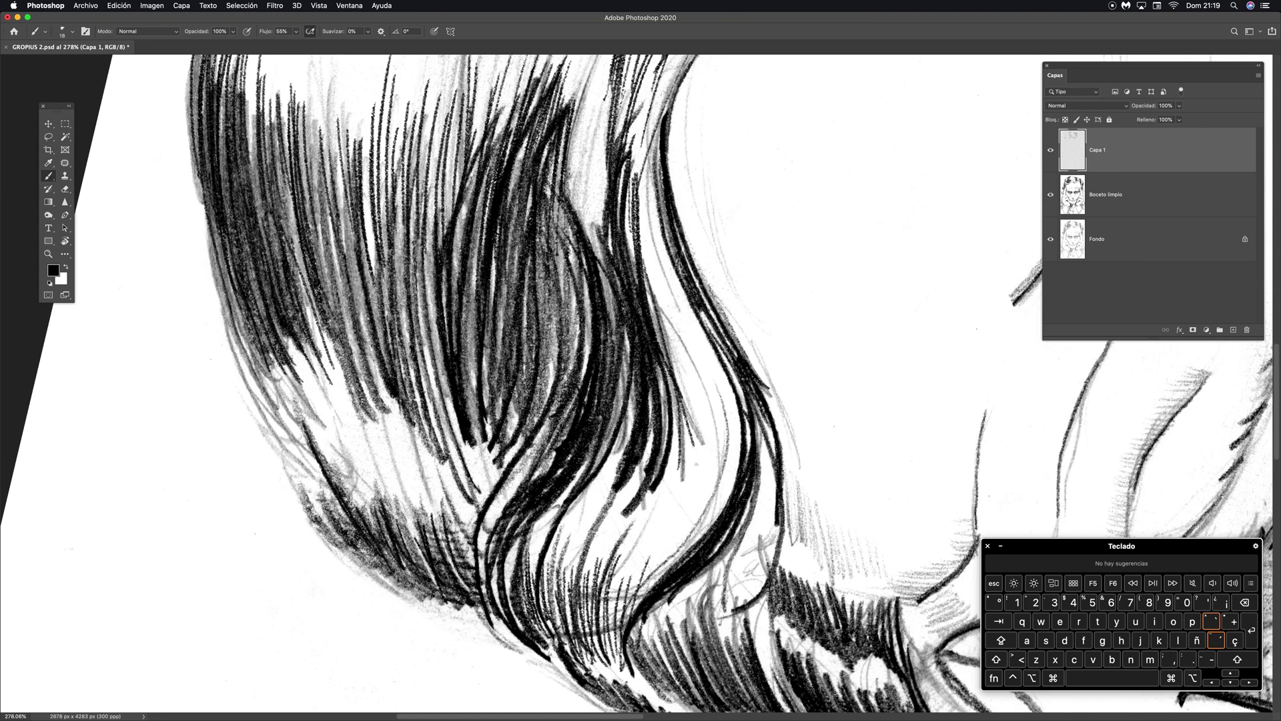
# Step: Reinforce the lower tips of the second dark hair area with tapered charcoal strokes leading towards the wave
pyautogui.moveTo(309, 231); pyautogui.dragTo(361, 375)
pyautogui.moveTo(270, 162); pyautogui.dragTo(316, 314)
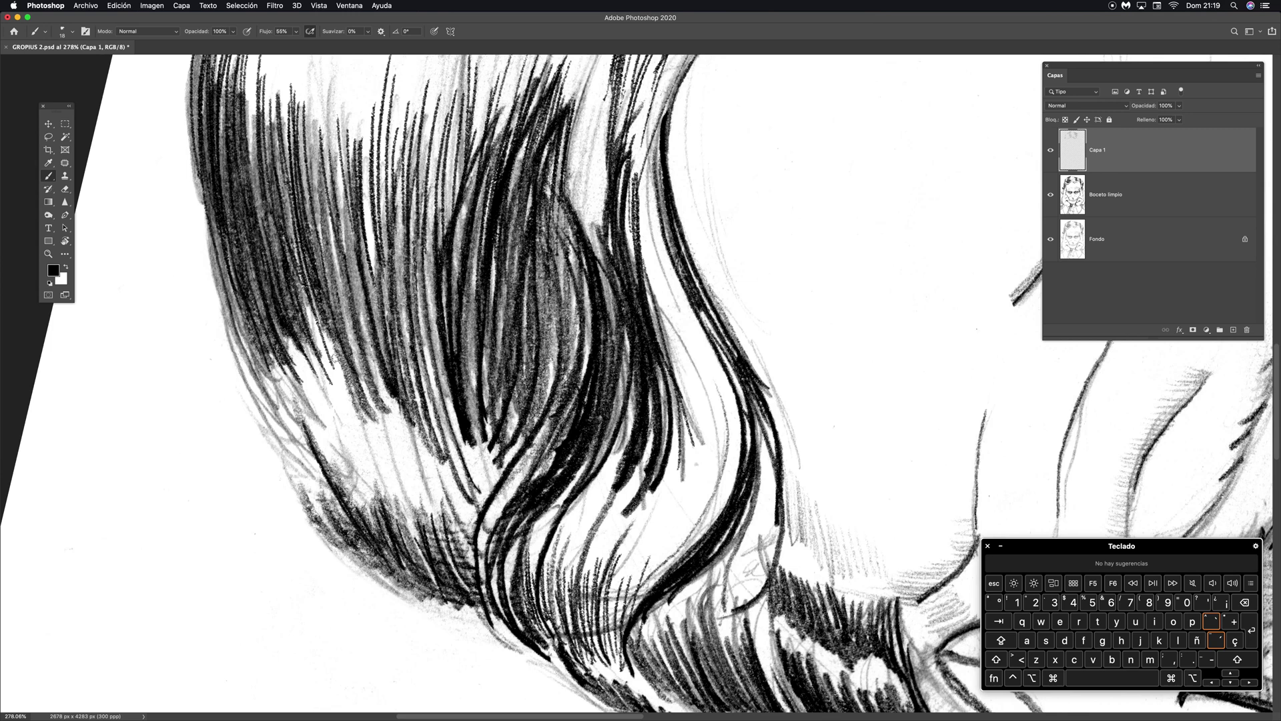
pyautogui.moveTo(320, 264); pyautogui.dragTo(379, 398)
pyautogui.moveTo(348, 288); pyautogui.dragTo(389, 410)
pyautogui.moveTo(346, 260); pyautogui.dragTo(385, 381)
pyautogui.moveTo(369, 292); pyautogui.dragTo(407, 411)
pyautogui.moveTo(386, 327); pyautogui.dragTo(442, 441)
pyautogui.moveTo(399, 338); pyautogui.dragTo(446, 449)
# Step: Strengthen the outer hair contour with long charcoal strokes from the second dark area down to the small shaded patch
pyautogui.moveTo(247, 287); pyautogui.dragTo(278, 420)
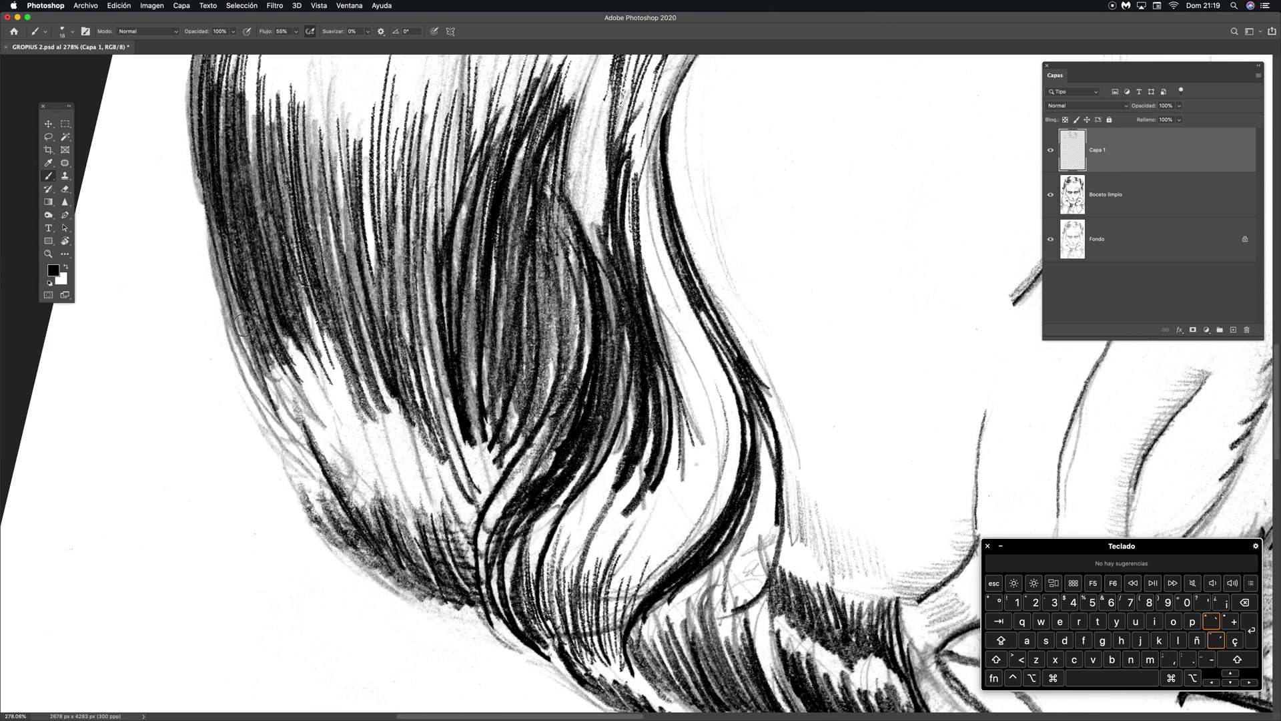
pyautogui.moveTo(235, 288); pyautogui.dragTo(280, 433)
pyautogui.moveTo(213, 269); pyautogui.dragTo(287, 439)
pyautogui.moveTo(259, 390); pyautogui.dragTo(299, 487)
pyautogui.moveTo(224, 321); pyautogui.dragTo(300, 481)
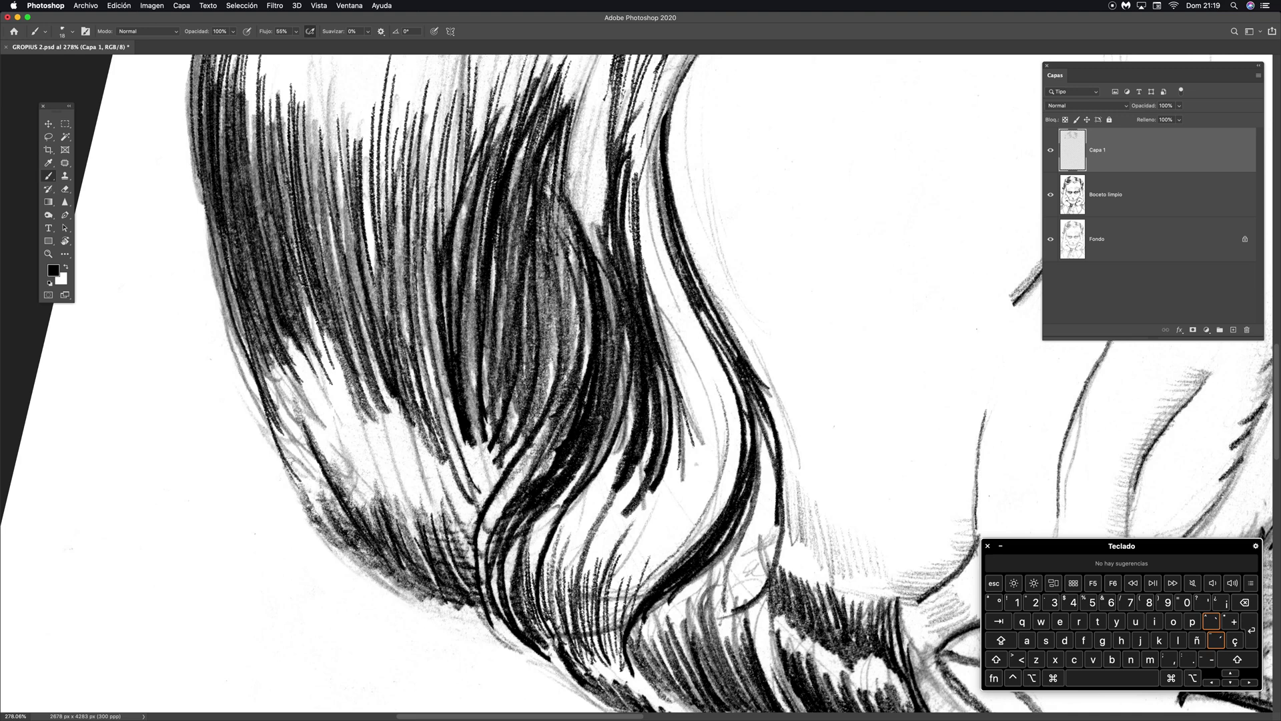
pyautogui.moveTo(238, 348); pyautogui.dragTo(303, 513)
pyautogui.moveTo(277, 435); pyautogui.dragTo(338, 538)
pyautogui.moveTo(293, 475); pyautogui.dragTo(343, 527)
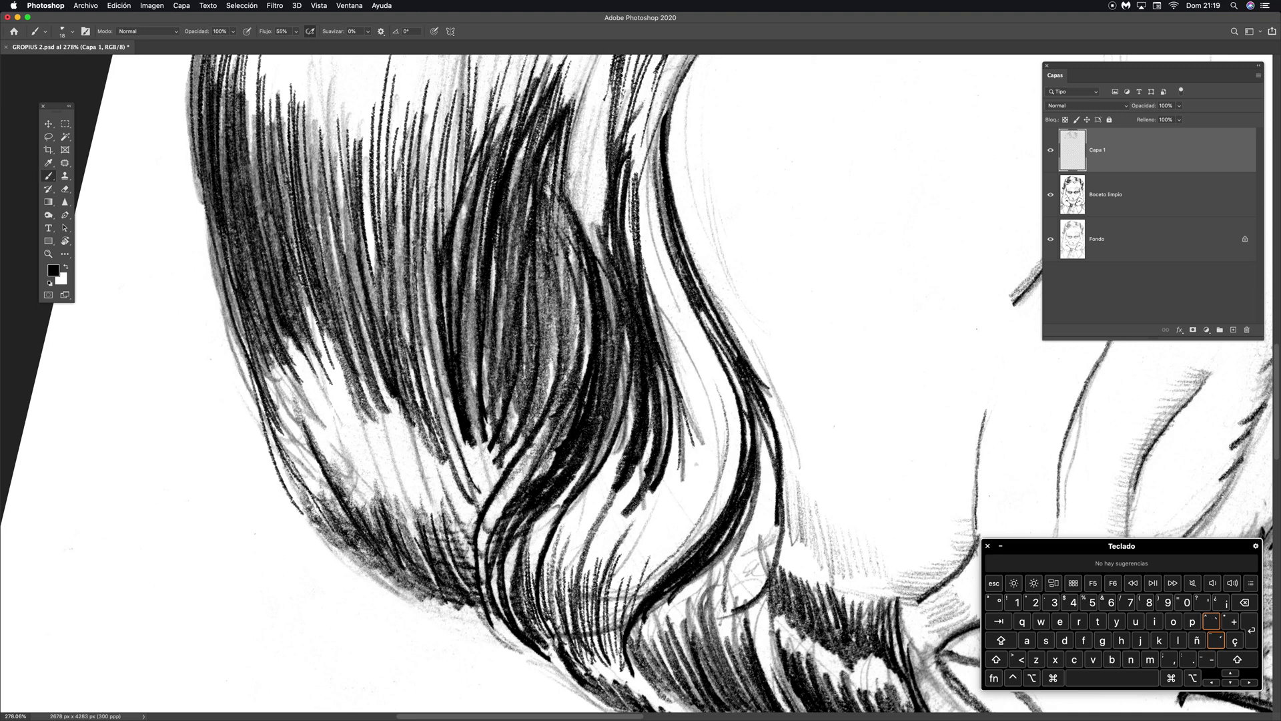
# Step: Darken the gray gaps between the bold strands in the middle of the forehead wave
pyautogui.moveTo(614, 461)
pyautogui.mouseDown()
pyautogui.moveTo(637, 375)
pyautogui.moveTo(631, 342)
pyautogui.mouseUp()
pyautogui.moveTo(626, 404); pyautogui.dragTo(624, 317)
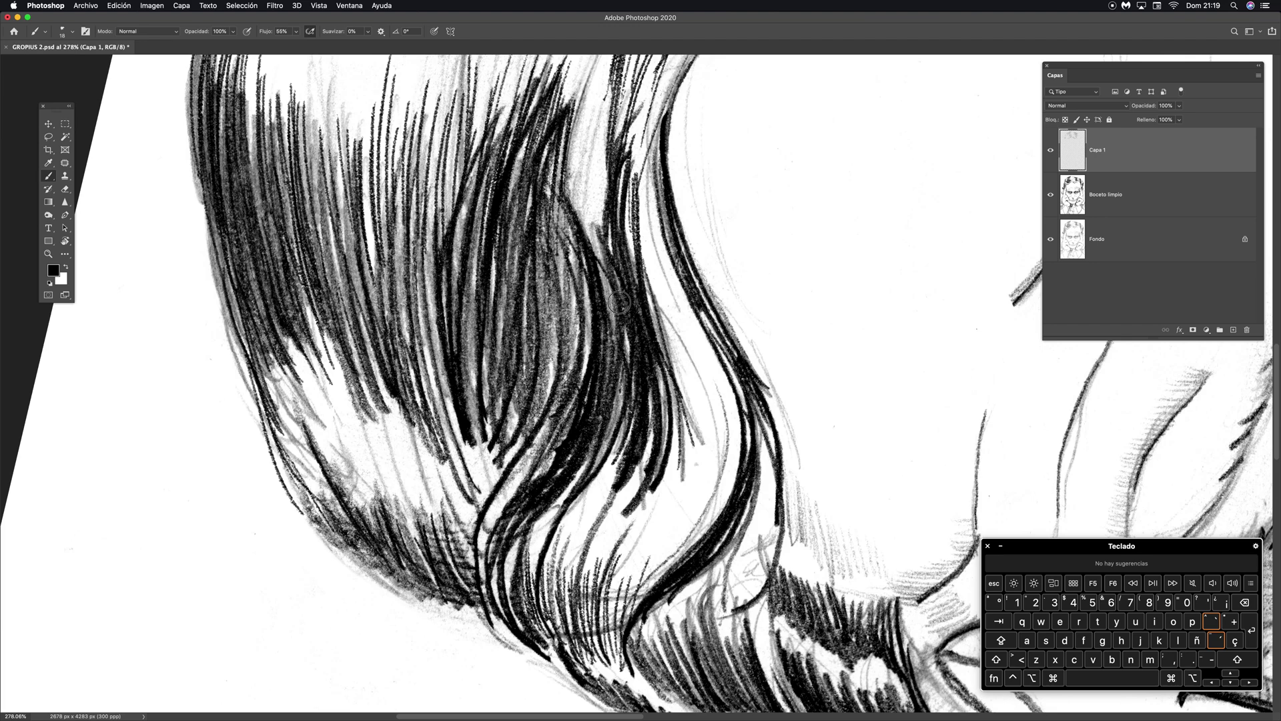
pyautogui.moveTo(626, 364); pyautogui.dragTo(603, 276)
# Step: Add short charcoal strokes along the dark band of temple hair bordering the forehead
pyautogui.moveTo(699, 487)
pyautogui.mouseDown()
pyautogui.moveTo(589, 307)
pyautogui.moveTo(527, 251)
pyautogui.mouseUp()
pyautogui.moveTo(543, 293); pyautogui.dragTo(546, 241)
pyautogui.moveTo(568, 298)
pyautogui.mouseDown()
pyautogui.moveTo(557, 246)
pyautogui.moveTo(576, 248)
pyautogui.mouseUp()
pyautogui.moveTo(596, 313)
pyautogui.mouseDown()
pyautogui.moveTo(591, 244)
pyautogui.moveTo(593, 273)
pyautogui.mouseUp()
pyautogui.moveTo(614, 308); pyautogui.dragTo(610, 257)
pyautogui.moveTo(633, 302); pyautogui.dragTo(623, 261)
pyautogui.moveTo(656, 330); pyautogui.dragTo(635, 270)
pyautogui.moveTo(672, 331); pyautogui.dragTo(651, 273)
pyautogui.moveTo(667, 320); pyautogui.dragTo(658, 283)
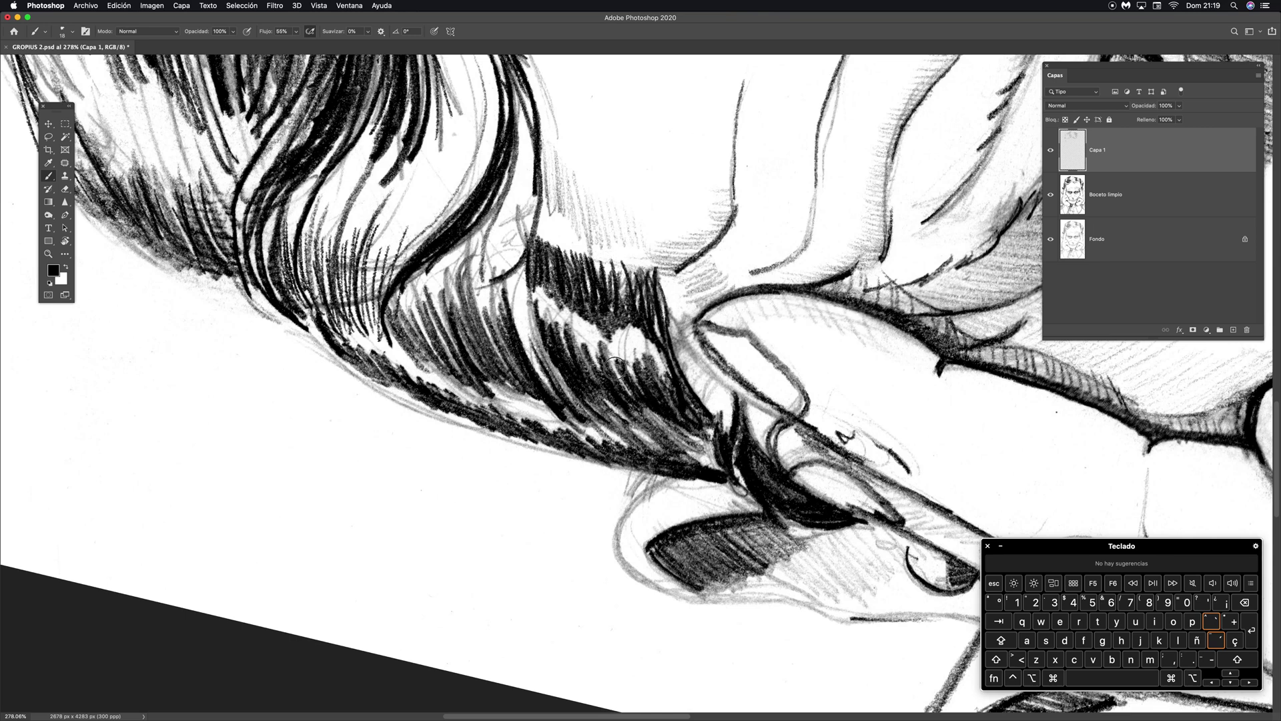
# Step: Add charcoal strokes to the lower temple hair between the dark band and the outer hair contour
pyautogui.moveTo(557, 344)
pyautogui.mouseDown()
pyautogui.moveTo(592, 400)
pyautogui.moveTo(565, 391)
pyautogui.mouseUp()
pyautogui.moveTo(526, 345); pyautogui.dragTo(552, 391)
pyautogui.moveTo(488, 313)
pyautogui.mouseDown()
pyautogui.moveTo(513, 365)
pyautogui.moveTo(495, 361)
pyautogui.mouseUp()
pyautogui.moveTo(454, 300)
pyautogui.mouseDown()
pyautogui.moveTo(473, 361)
pyautogui.moveTo(443, 364)
pyautogui.mouseUp()
pyautogui.moveTo(403, 309)
pyautogui.mouseDown()
pyautogui.moveTo(425, 354)
pyautogui.moveTo(353, 353)
pyautogui.moveTo(380, 365)
pyautogui.mouseUp()
pyautogui.moveTo(369, 355); pyautogui.dragTo(425, 405)
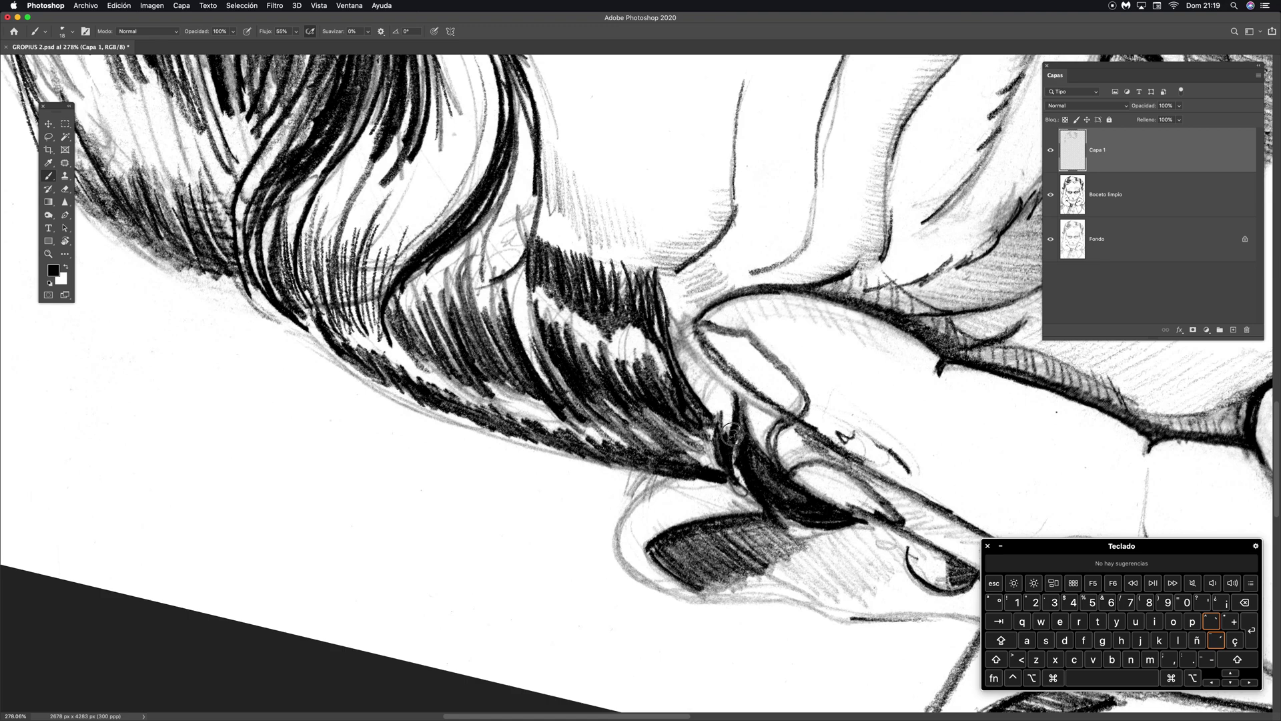
# Step: Fit the whole drawing in view and reset the canvas rotation angle to 0°
pyautogui.moveTo(777, 478); pyautogui.dragTo(430, 297)
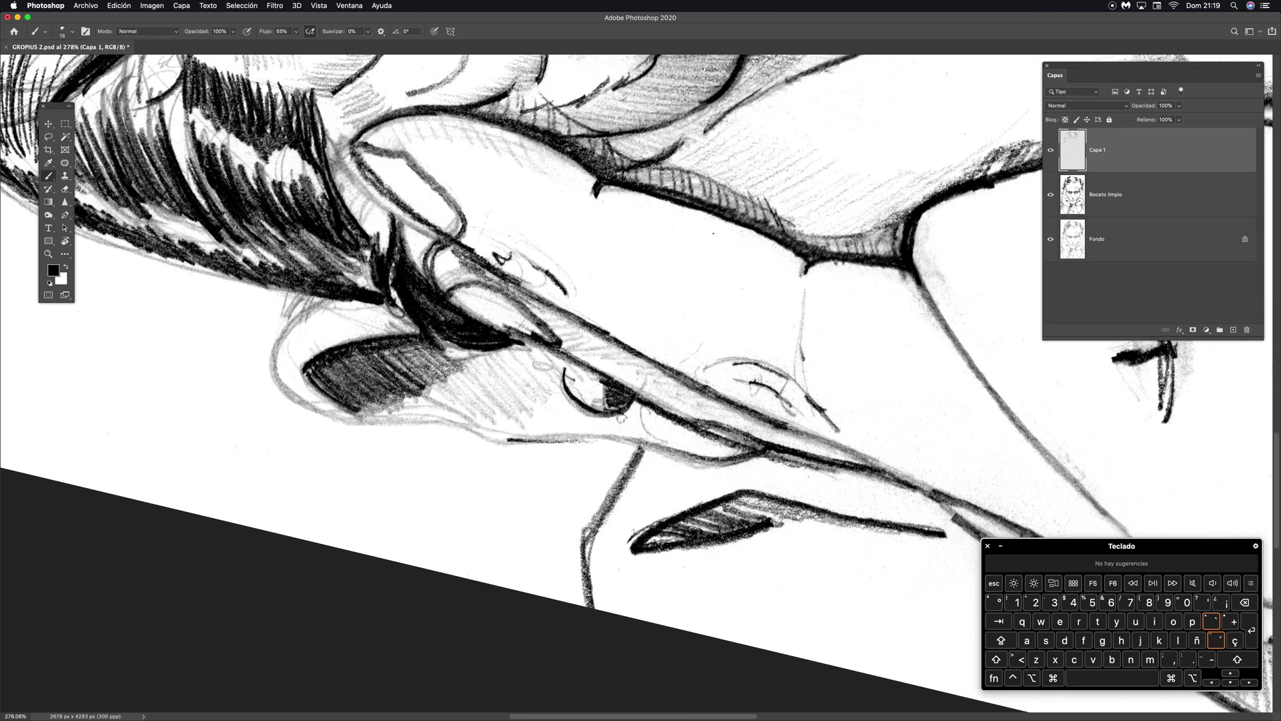
pyautogui.press('super+0')
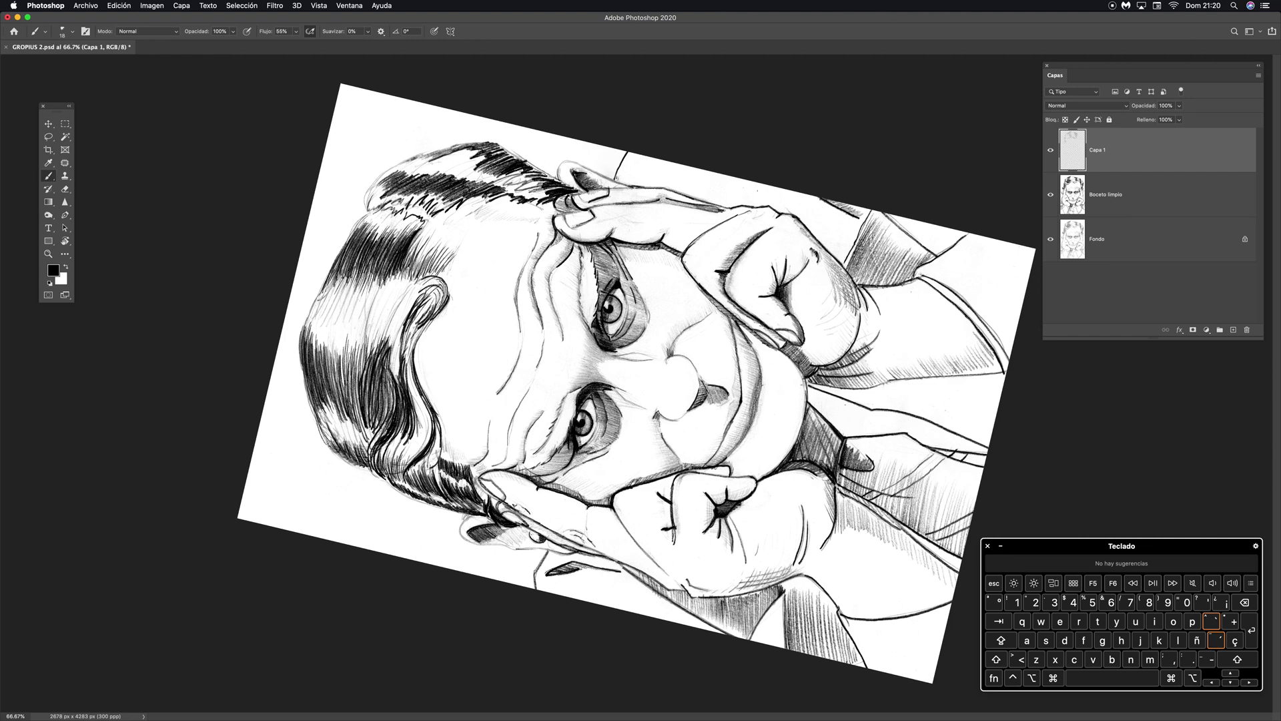
pyautogui.press('r')
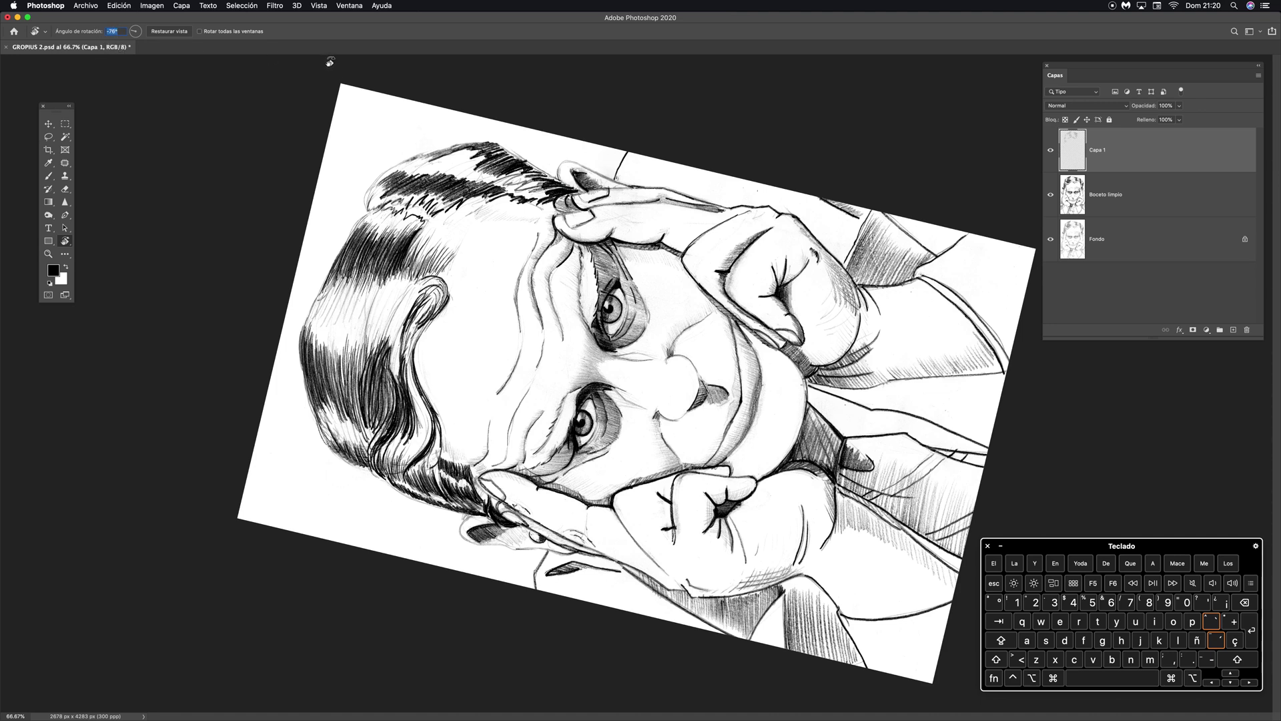
pyautogui.write('0')
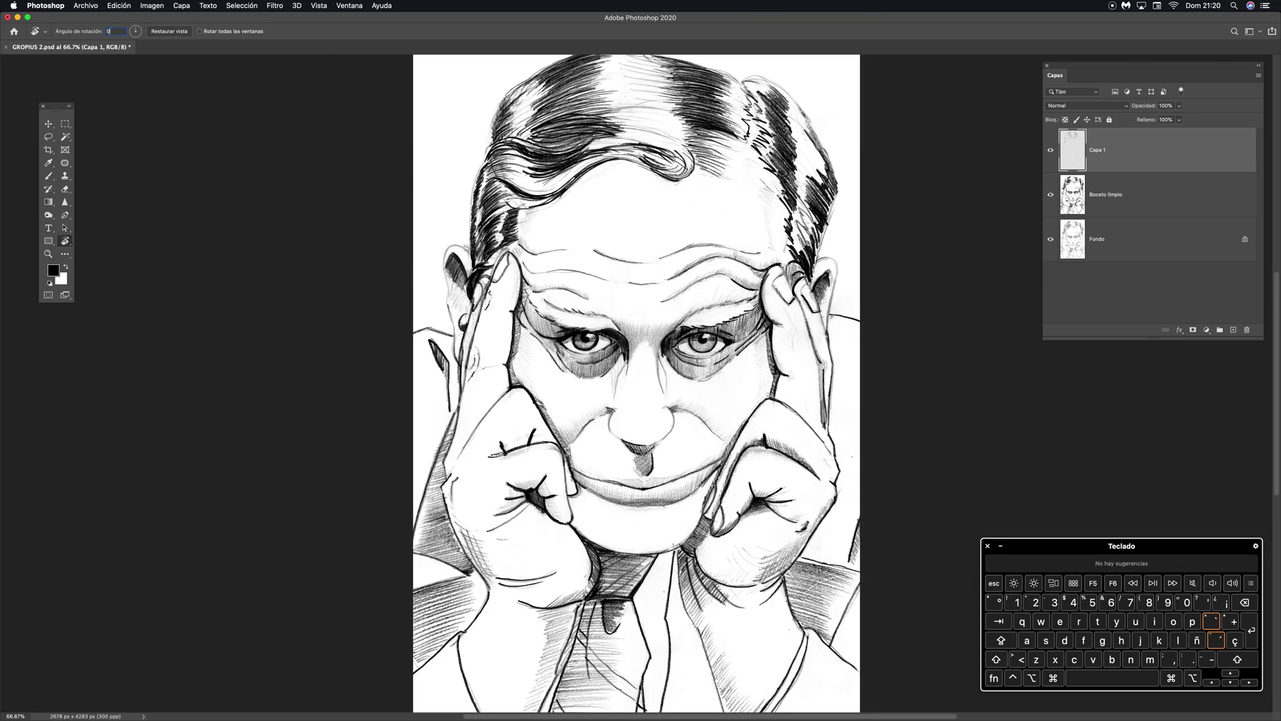
pyautogui.moveTo(561, 260); pyautogui.dragTo(510, 219)
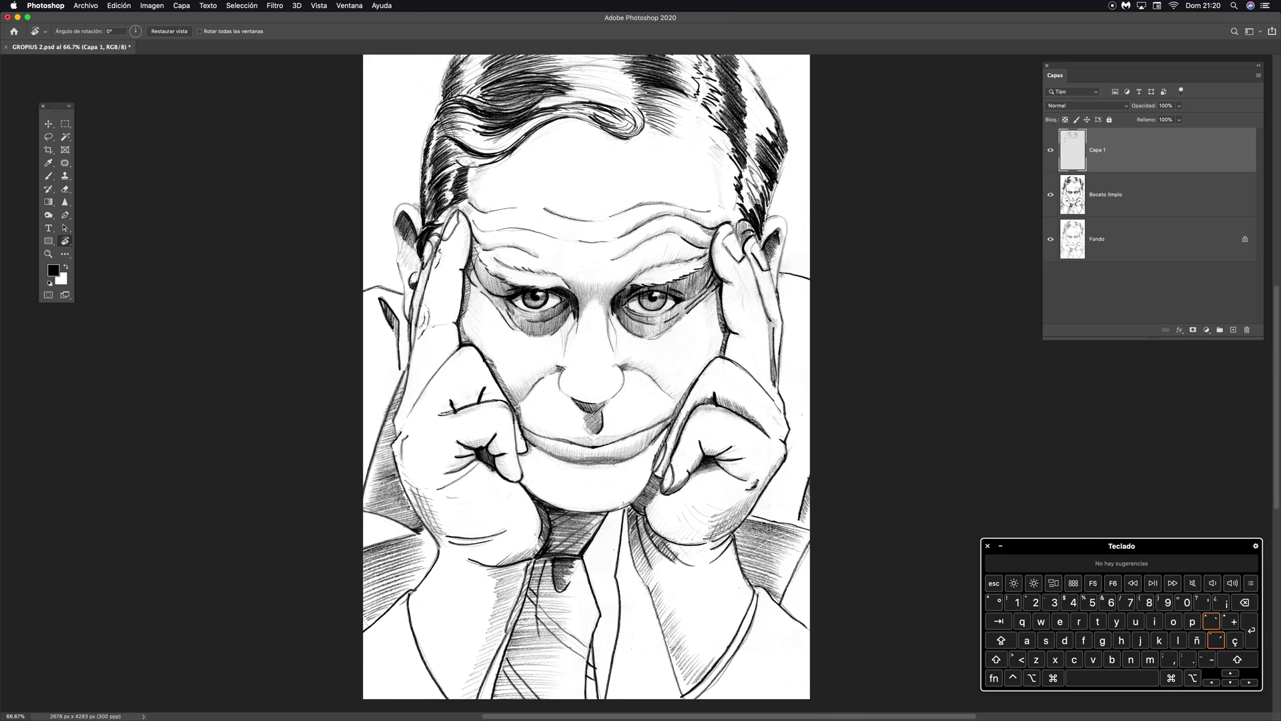
# Step: Zoom in on the face and examine the eyes, nose, mouth and hands up close
pyautogui.press('z')
pyautogui.moveTo(605, 347); pyautogui.dragTo(695, 348)
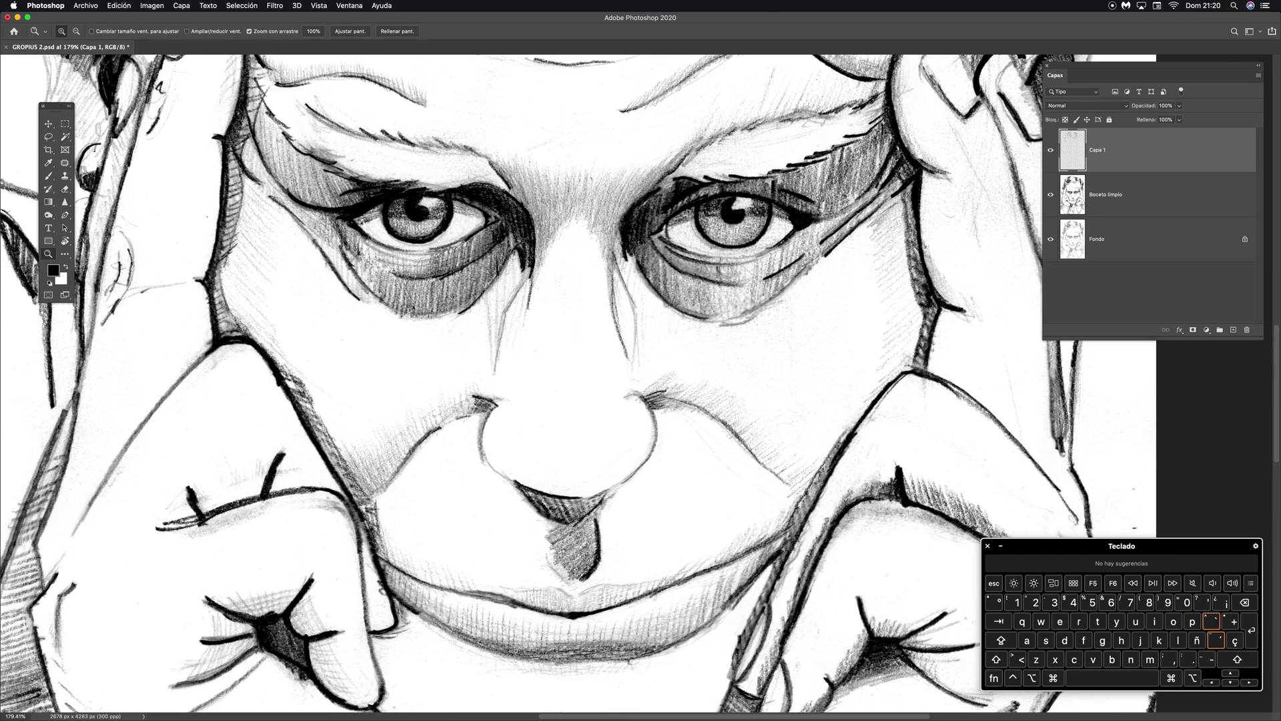
pyautogui.press('b')
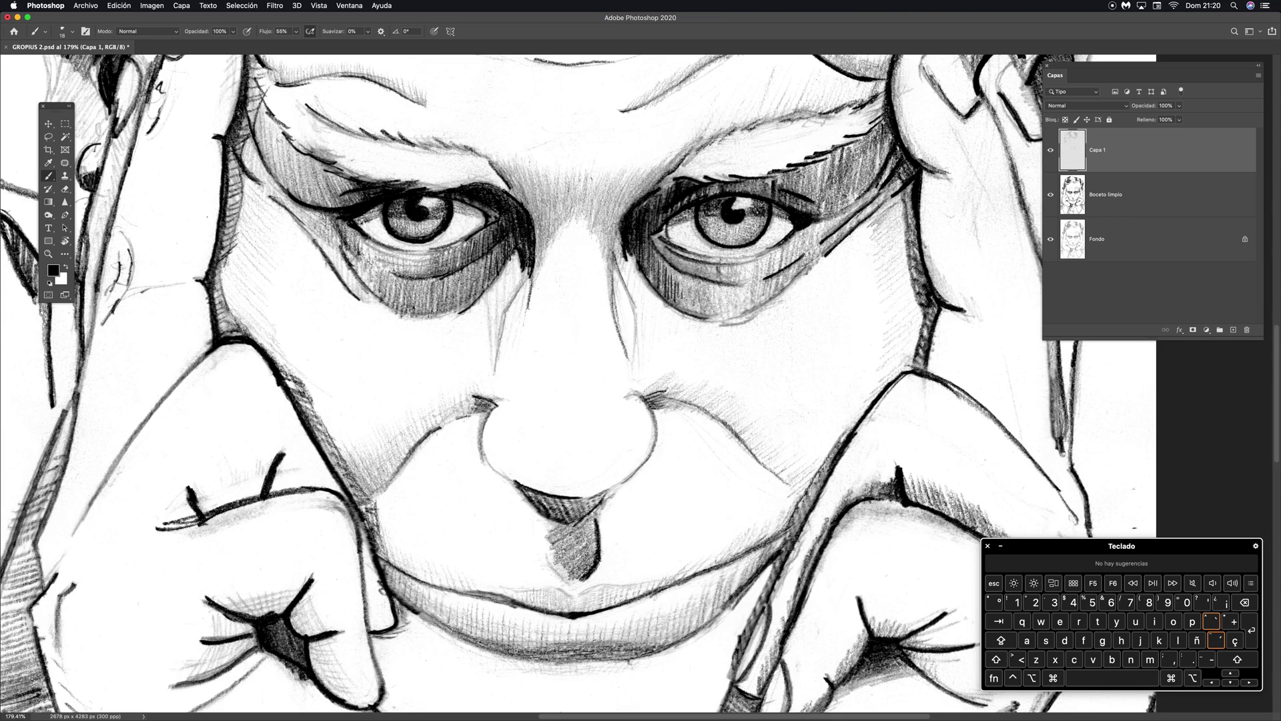
pyautogui.moveTo(574, 387); pyautogui.dragTo(597, 447)
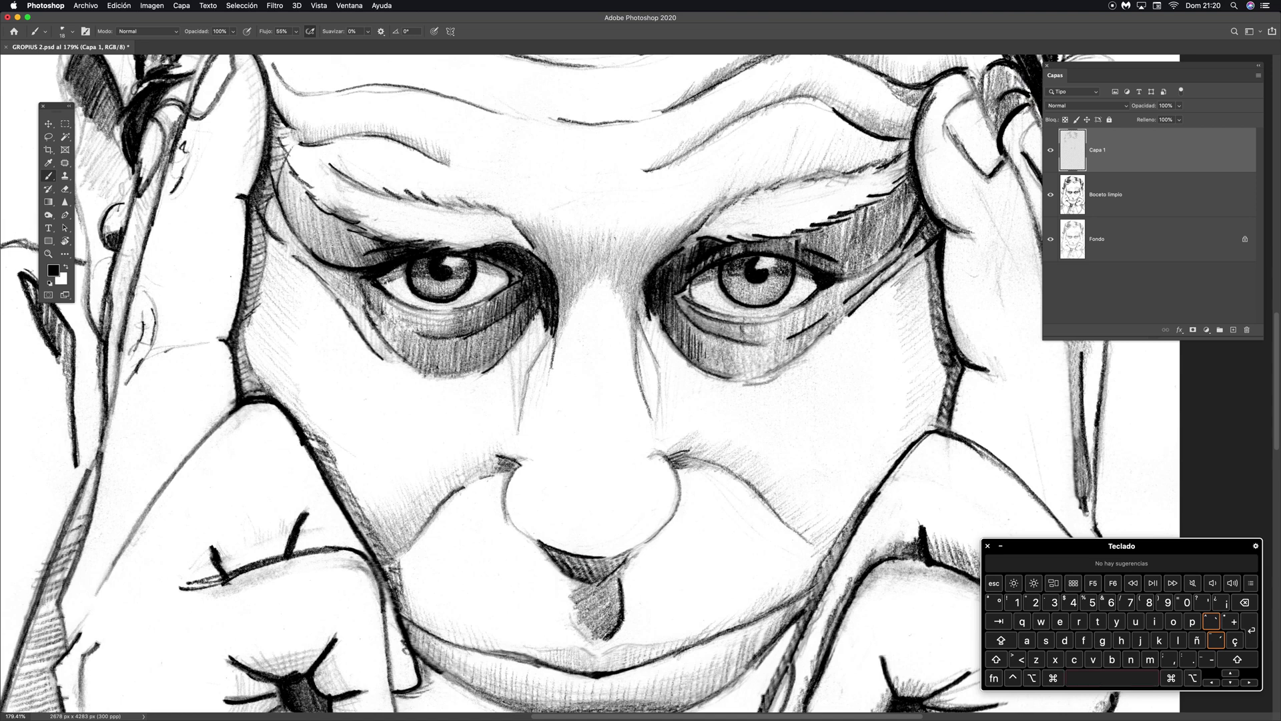
pyautogui.moveTo(597, 413); pyautogui.dragTo(507, 383)
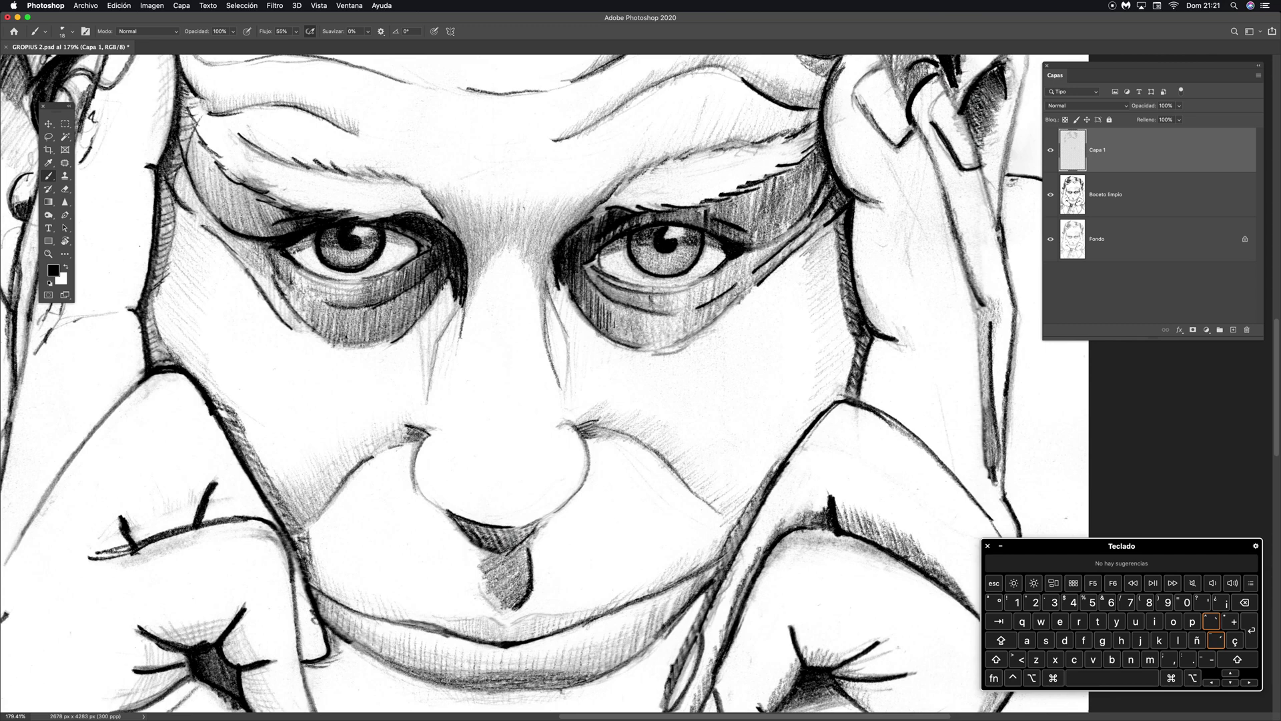
pyautogui.moveTo(314, 621); pyautogui.dragTo(409, 360)
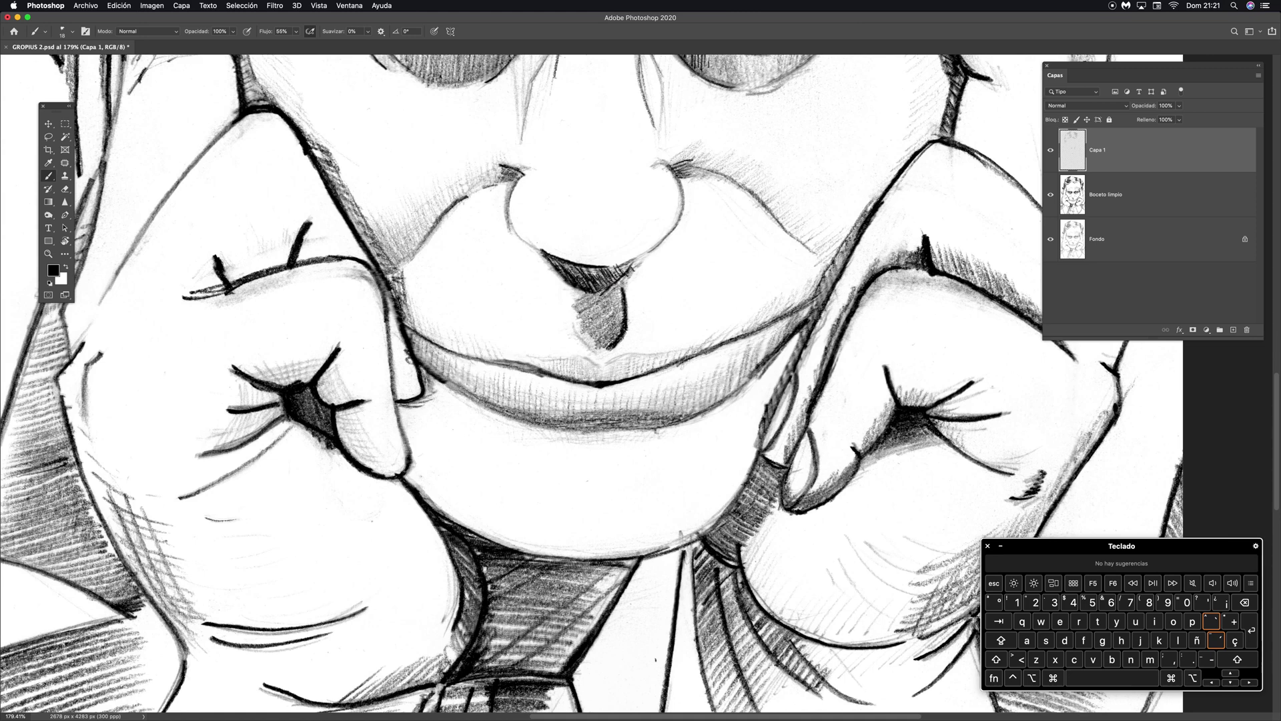
# Step: Examine the mouth, hands and face up close, and review the whole portrait at 50% zoom
pyautogui.press('e')
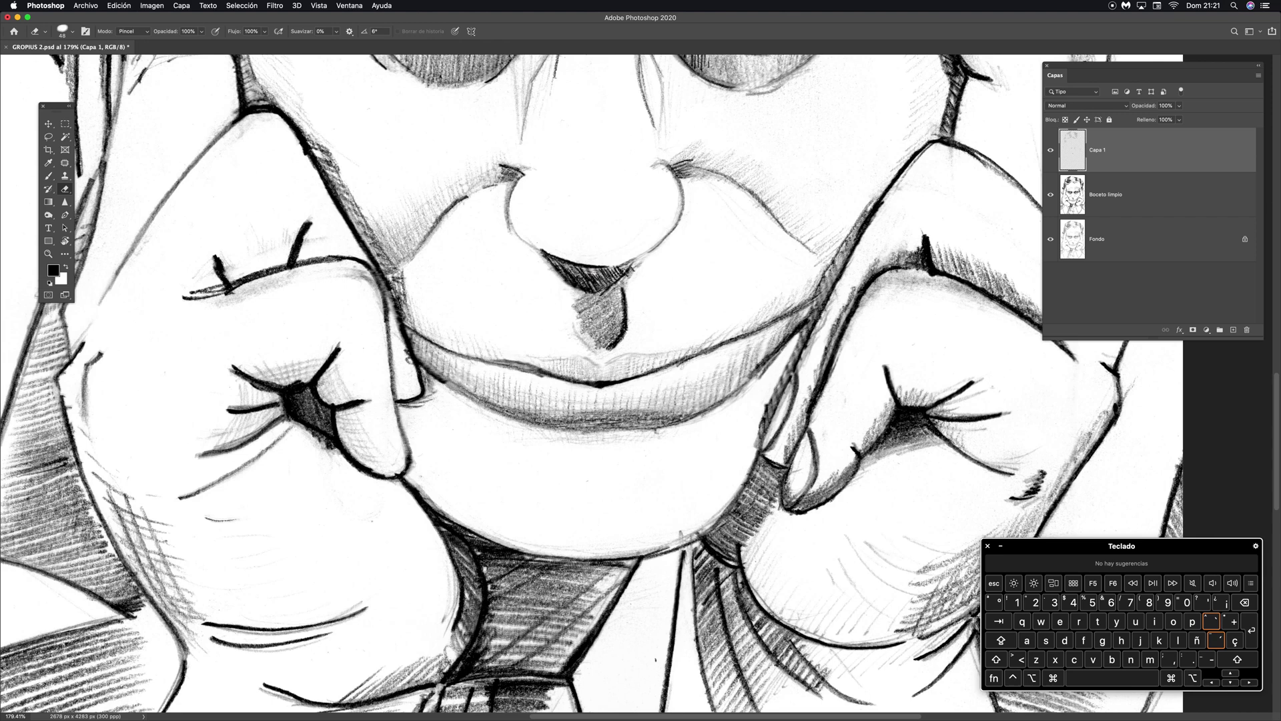
pyautogui.press('space')
pyautogui.moveTo(601, 374); pyautogui.dragTo(591, 386)
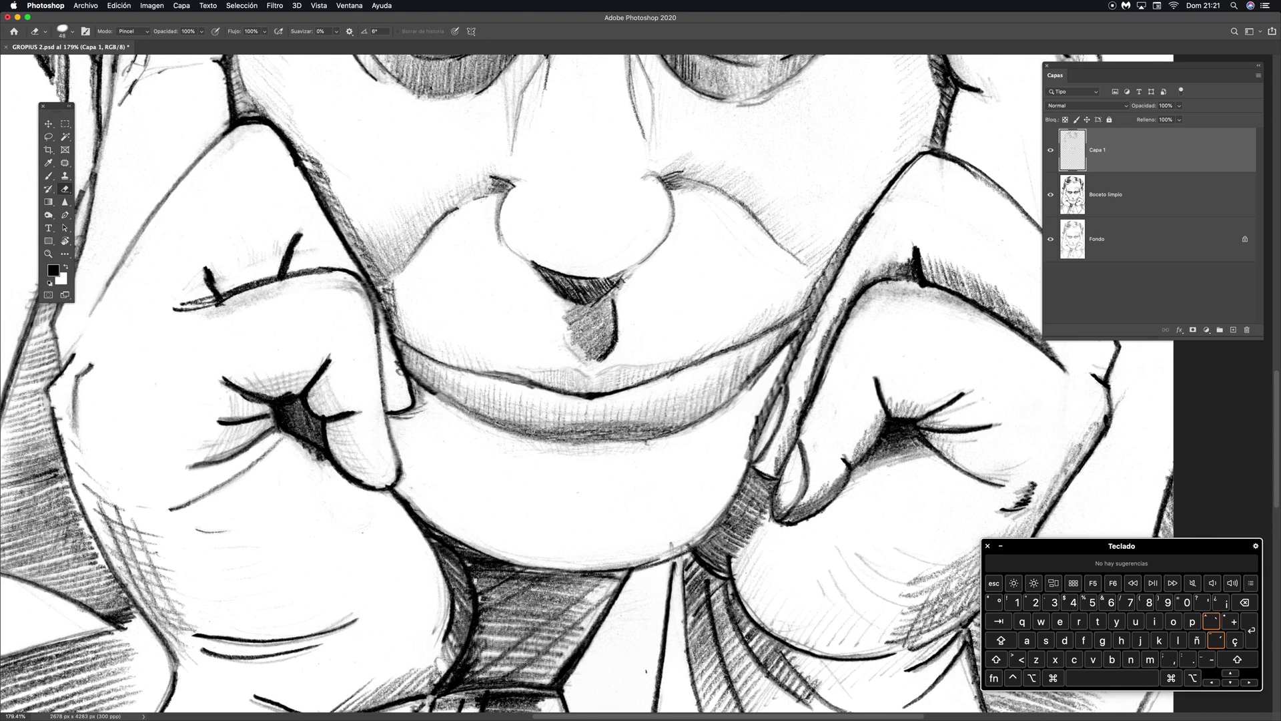
pyautogui.press('b')
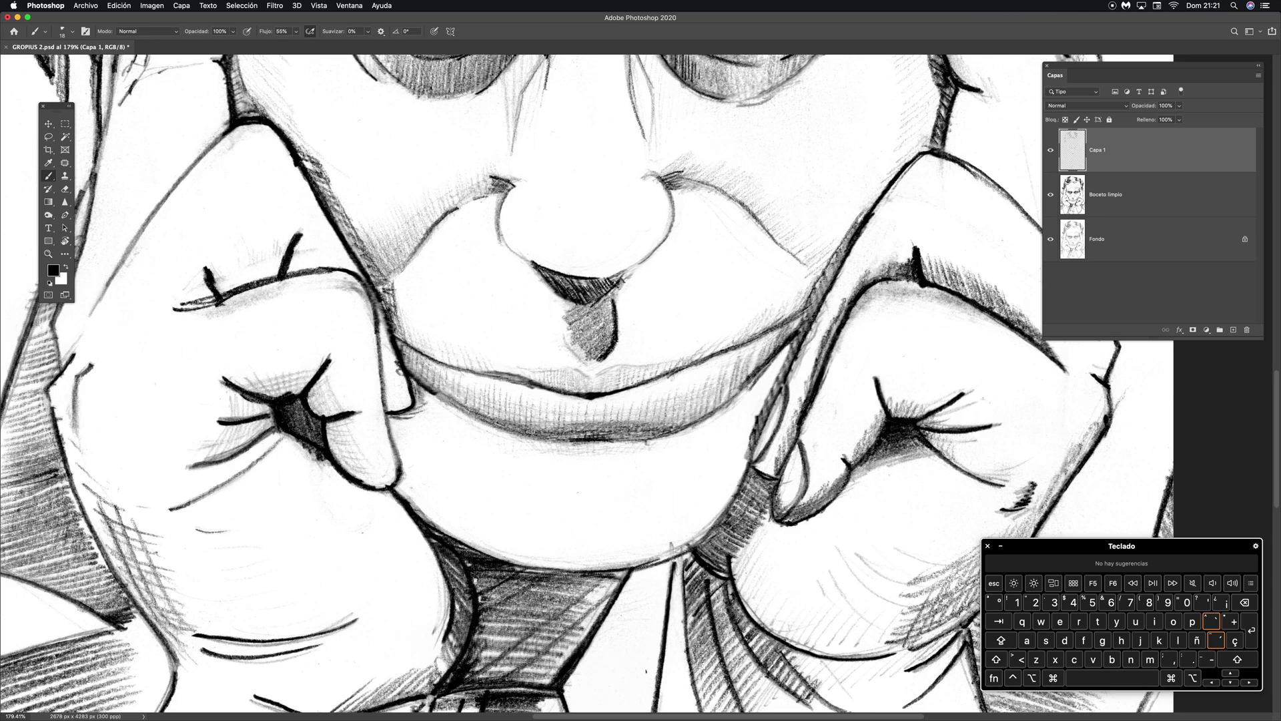
pyautogui.moveTo(627, 427); pyautogui.dragTo(549, 505)
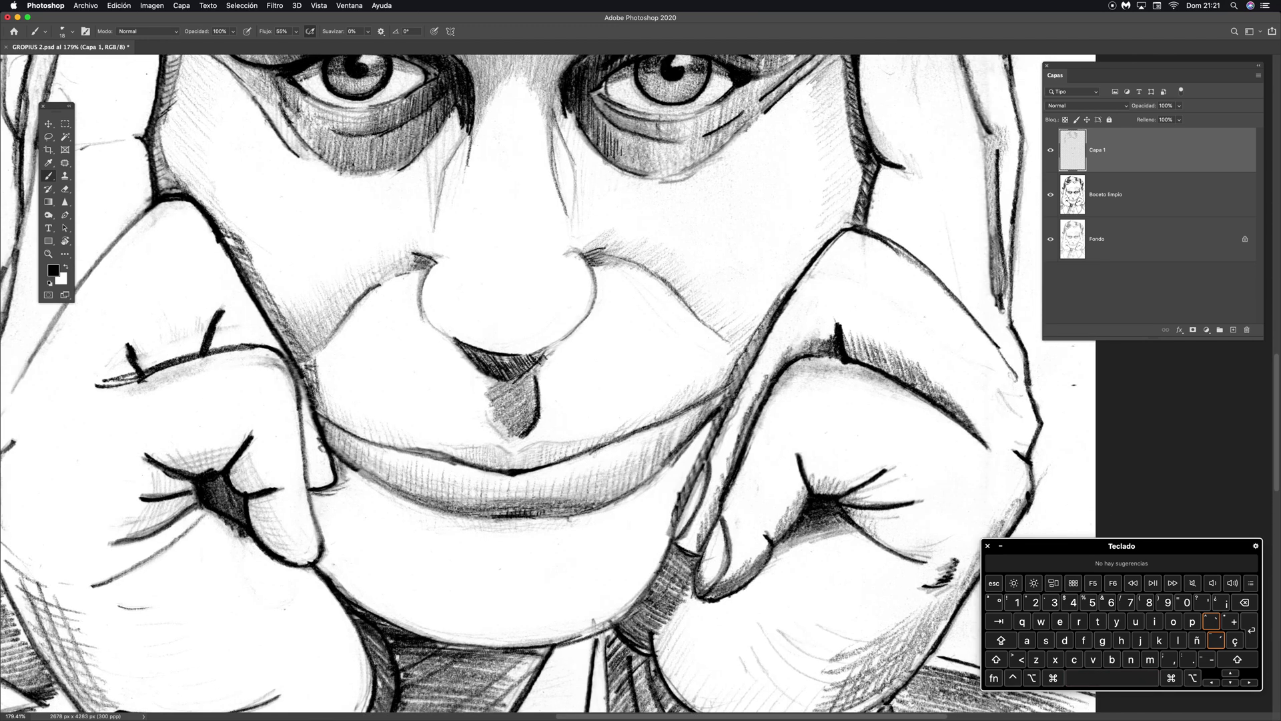
pyautogui.press('super+minus')
pyautogui.press('super+minus')
pyautogui.press('z')
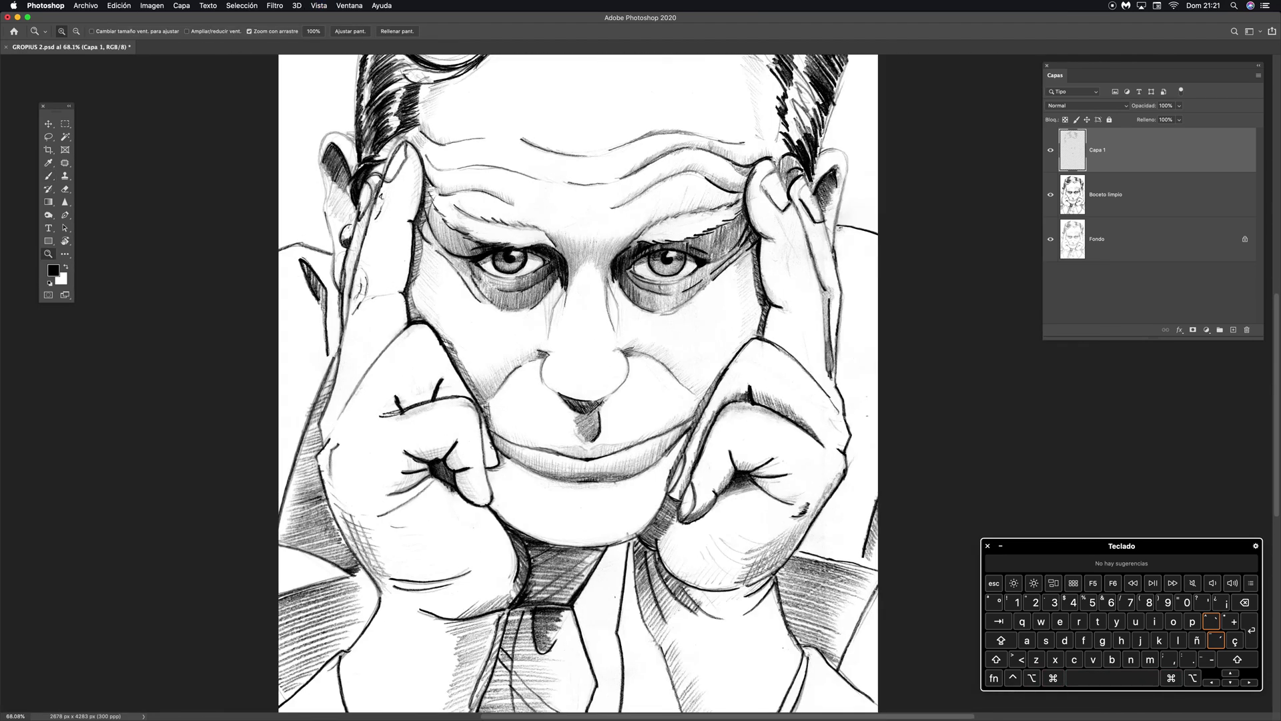
pyautogui.moveTo(600, 288); pyautogui.dragTo(634, 288)
pyautogui.press('v')
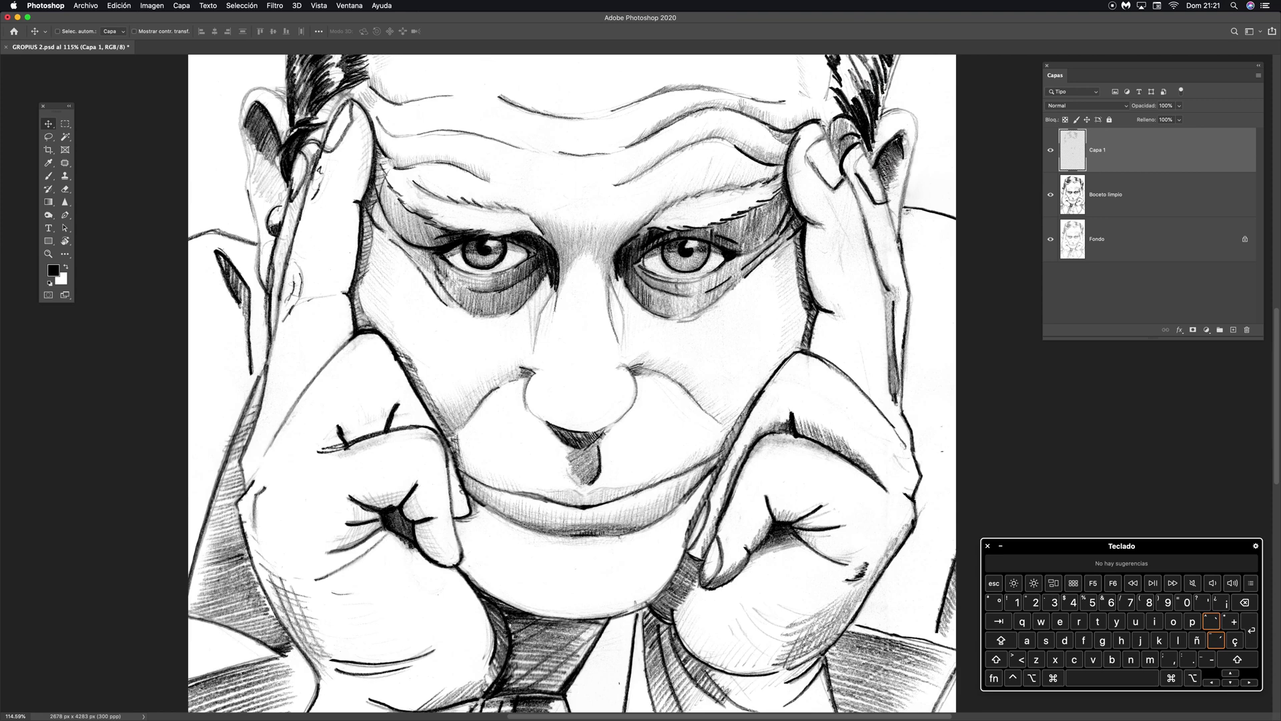
pyautogui.press('super+minus')
pyautogui.press('super+minus')
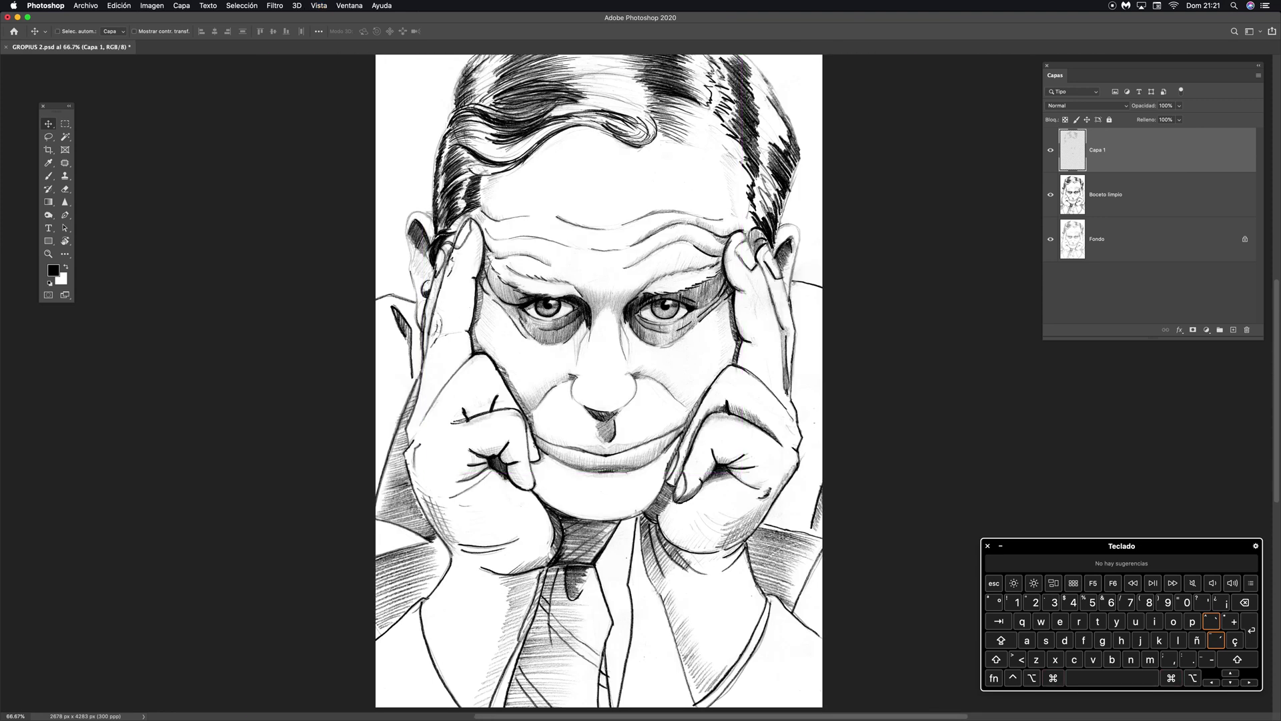
pyautogui.press('super+minus')
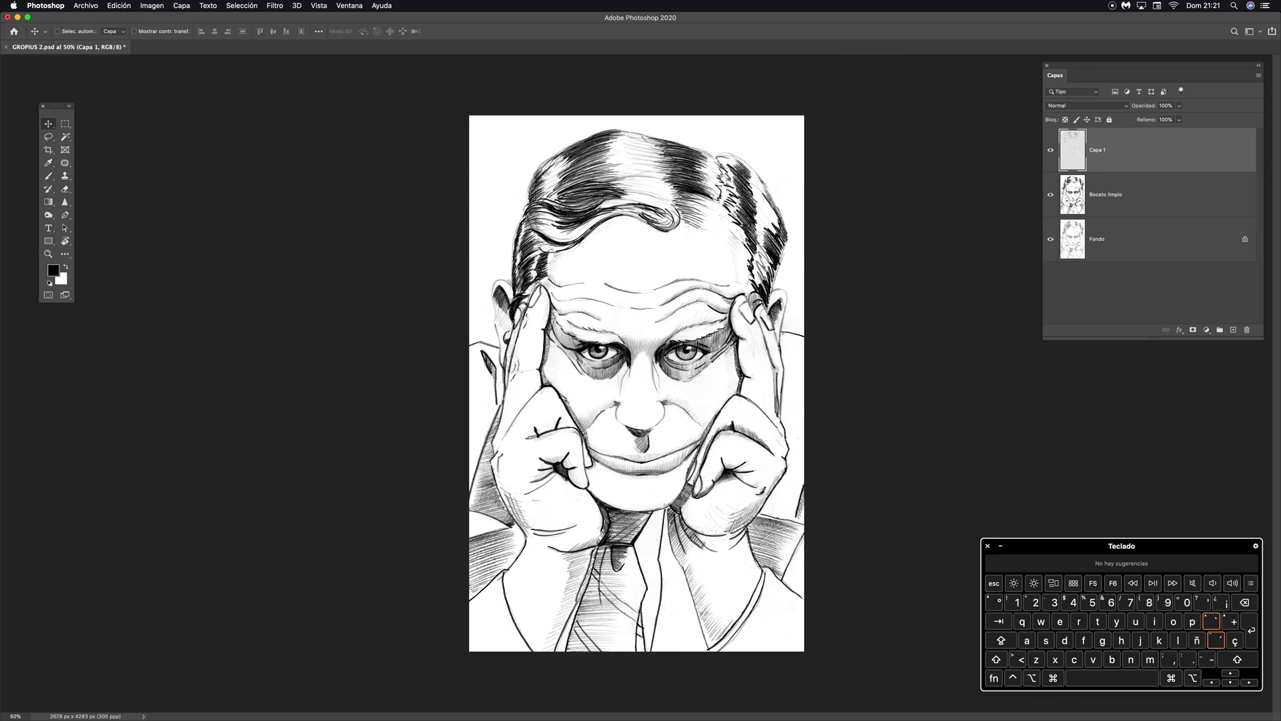
# Step: Save the document and compare the portrait with and without the charcoal hair strokes on Capa 1
pyautogui.press('super+s')
pyautogui.click(1050, 150)
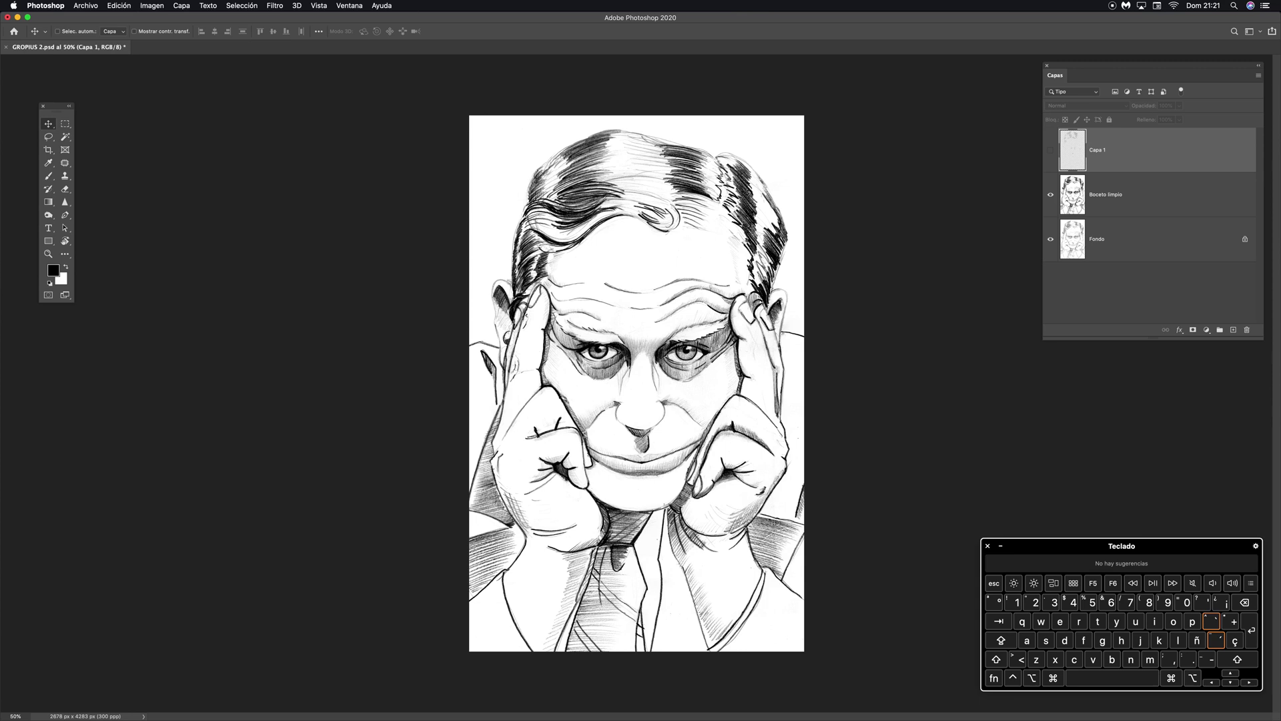
pyautogui.click(1050, 150)
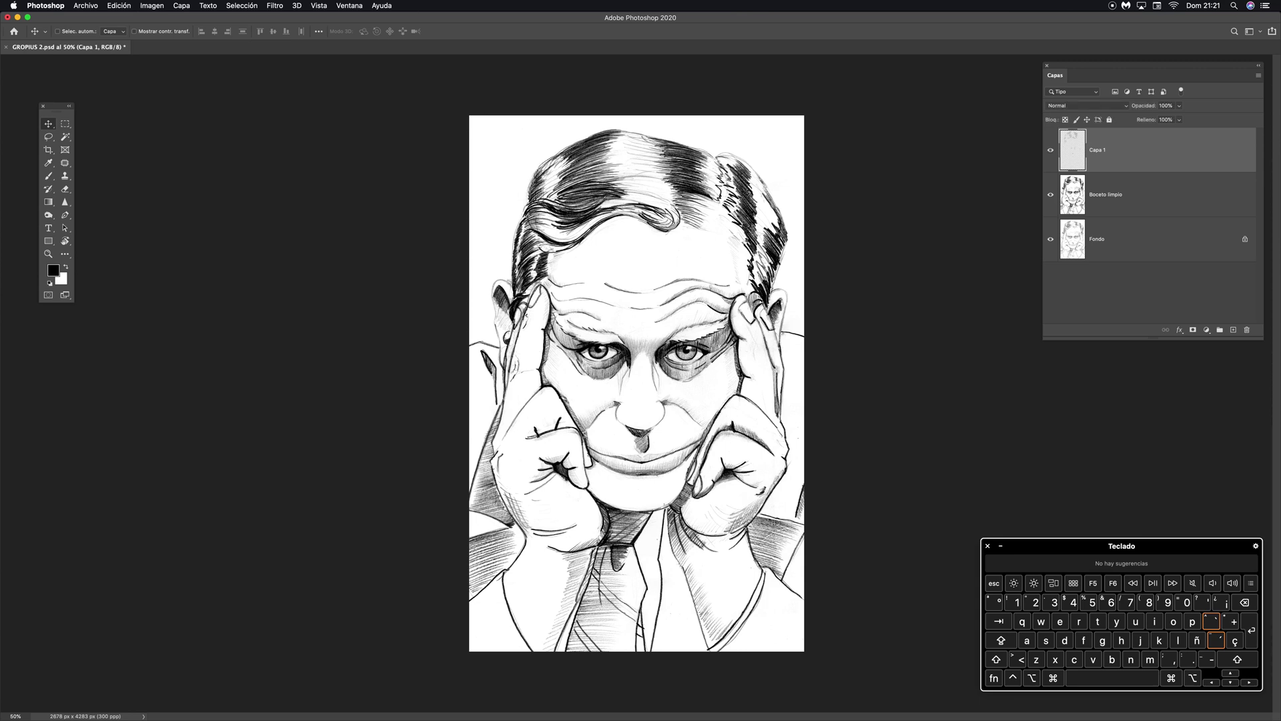
# Step: Merge the Capa 1 and Boceto limpio layers into one and name the merged layer Boceto limpio
pyautogui.keyDown('shift'); pyautogui.click(1134, 195); pyautogui.keyUp('shift')
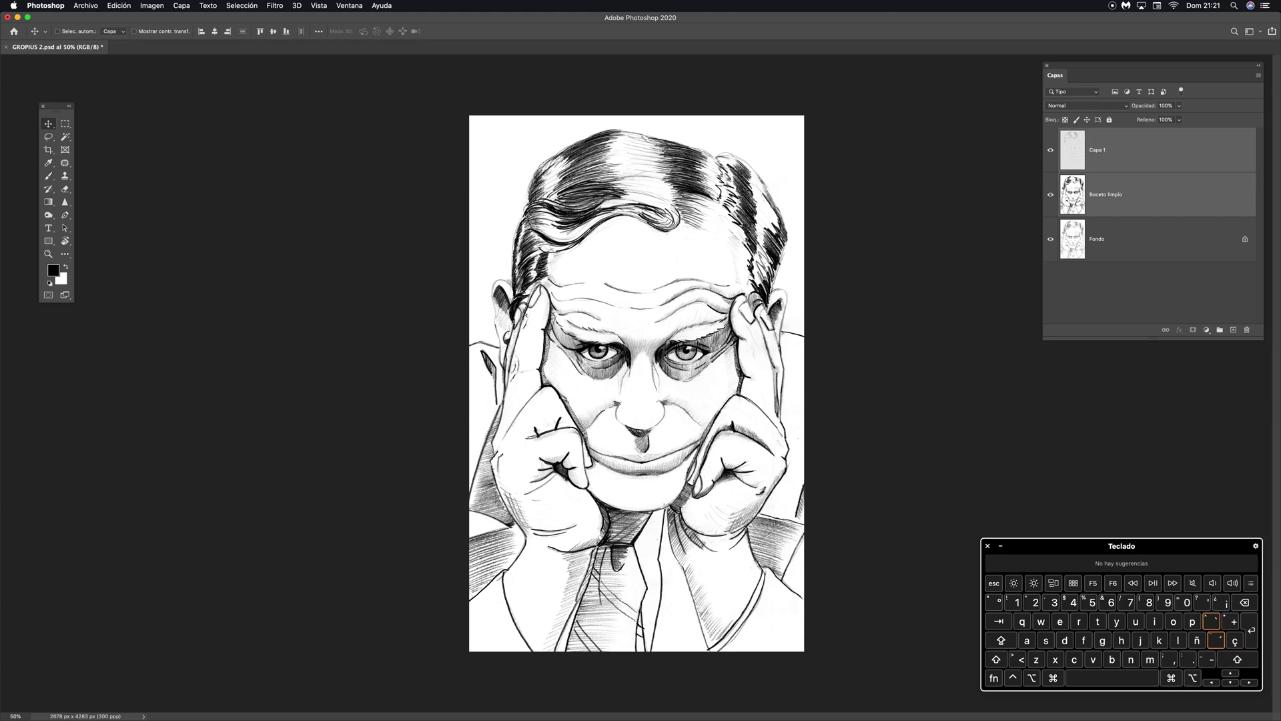
pyautogui.press('super+e')
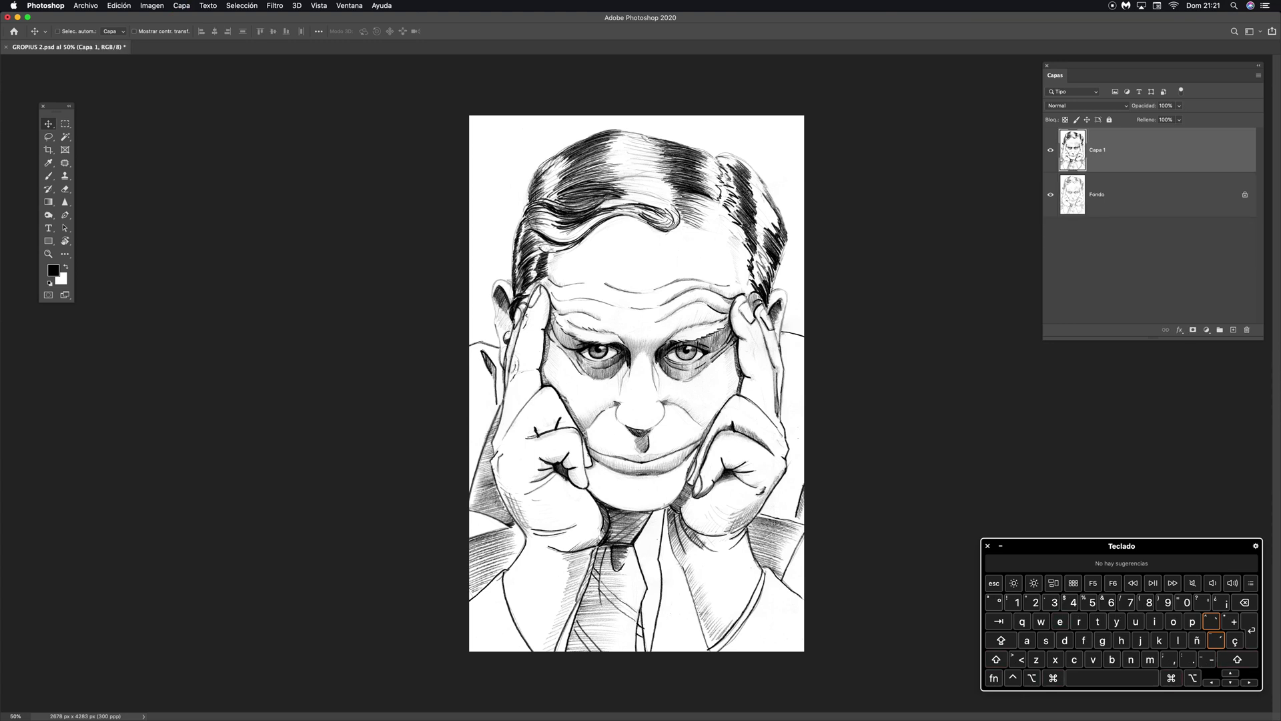
pyautogui.write('Bocet')
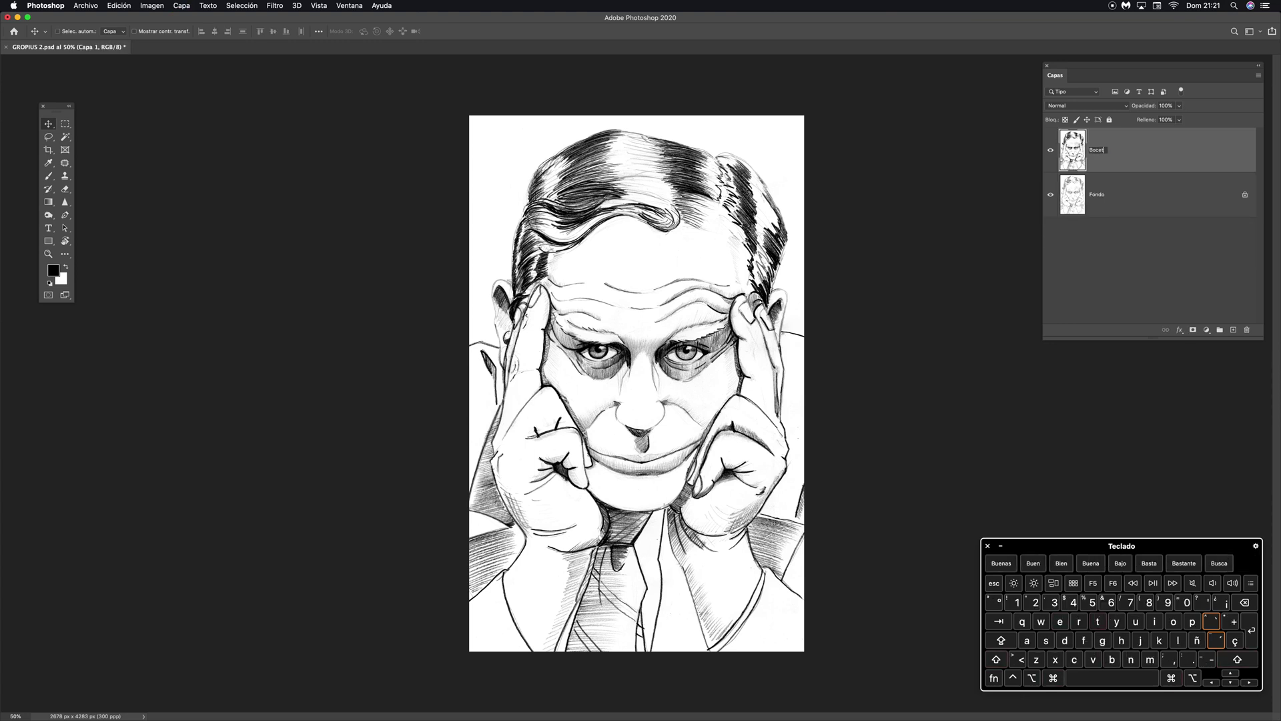
pyautogui.write('o')
pyautogui.write('o')
pyautogui.press('BackSpace')
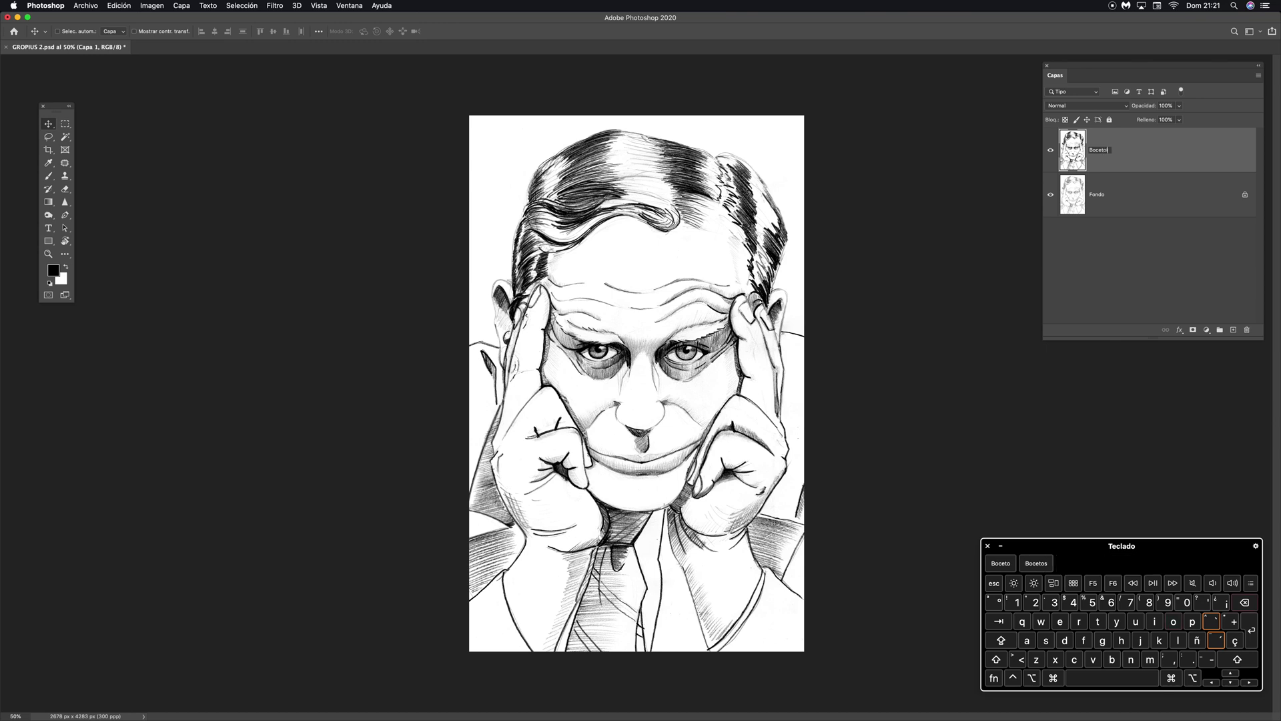
pyautogui.write('limpio')
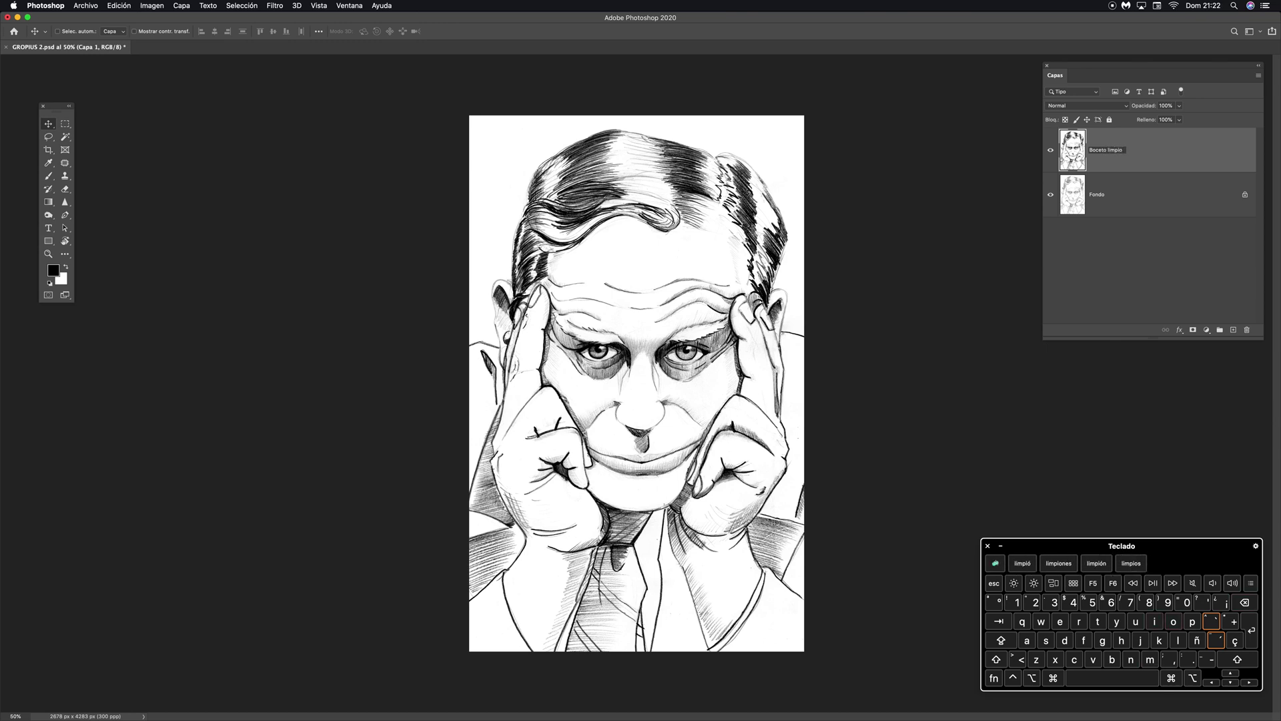
pyautogui.press('Return')
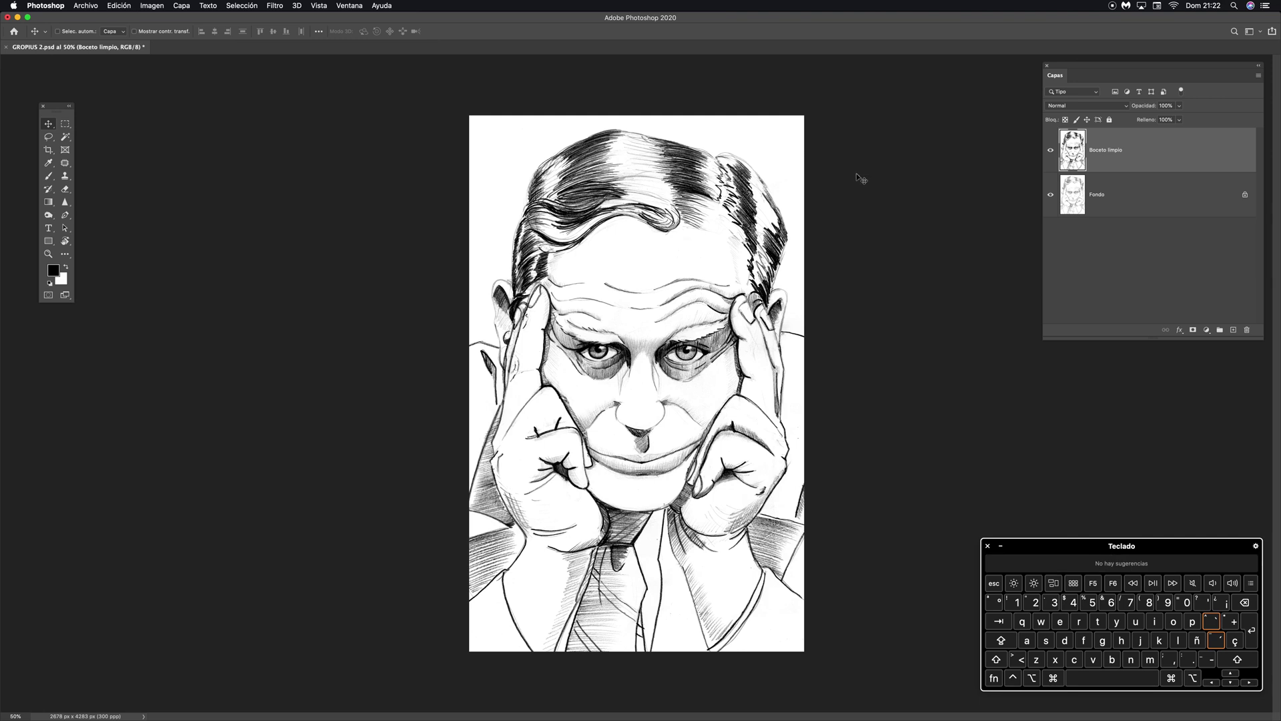